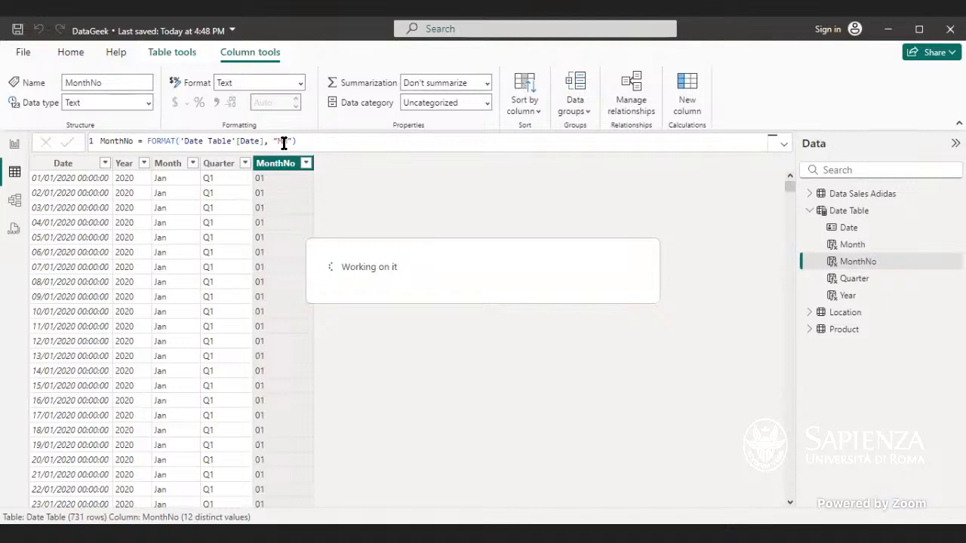
Delete the MonthNo column from the Date Table
click(14, 147)
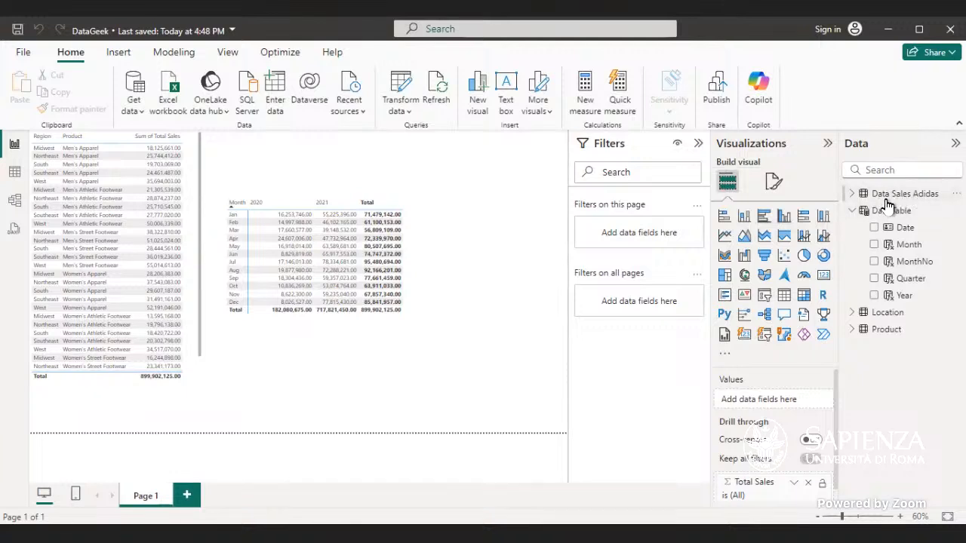
mouse_move(888, 206)
click(15, 175)
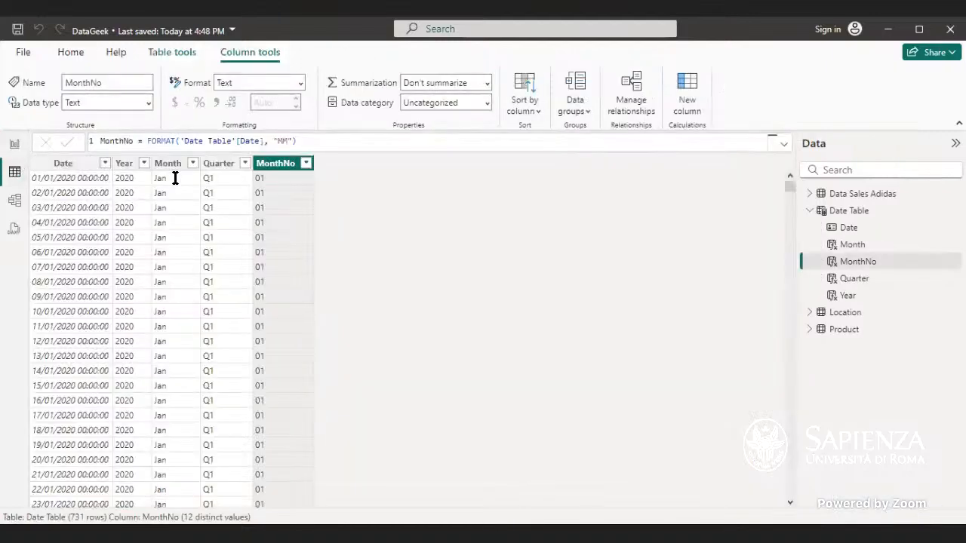
right_click(280, 162)
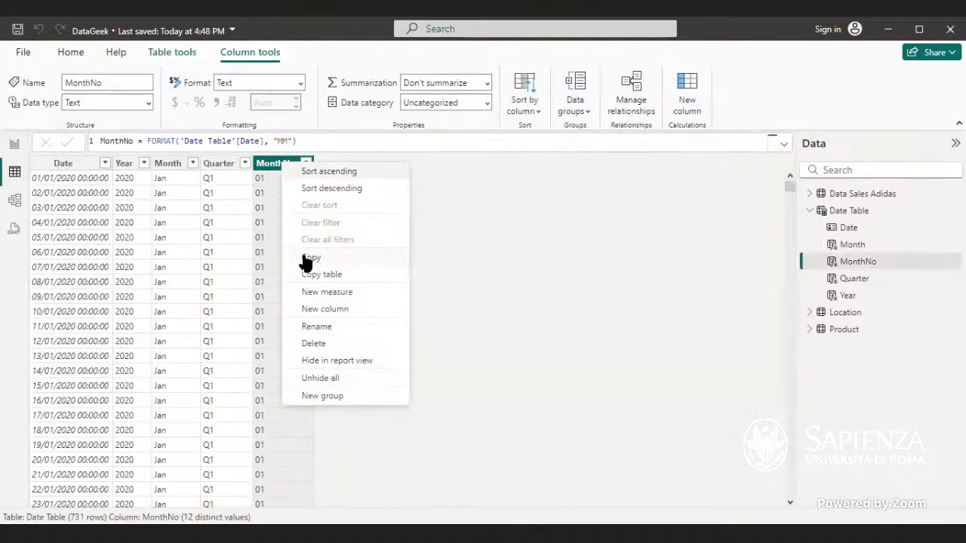
click(309, 345)
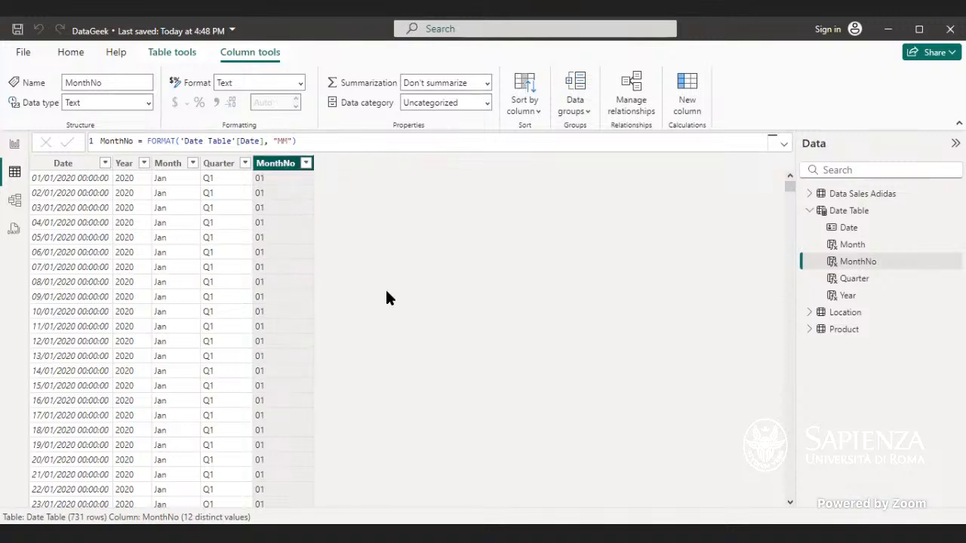
click(564, 315)
Widen the month-by-year sales matrix in the report slightly so the Total column fits
click(15, 144)
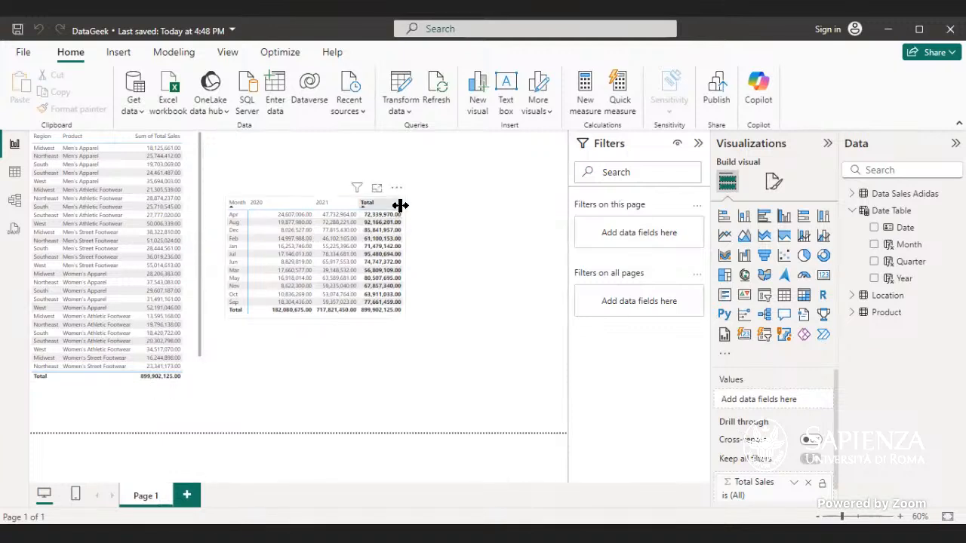
drag(400, 206, 407, 204)
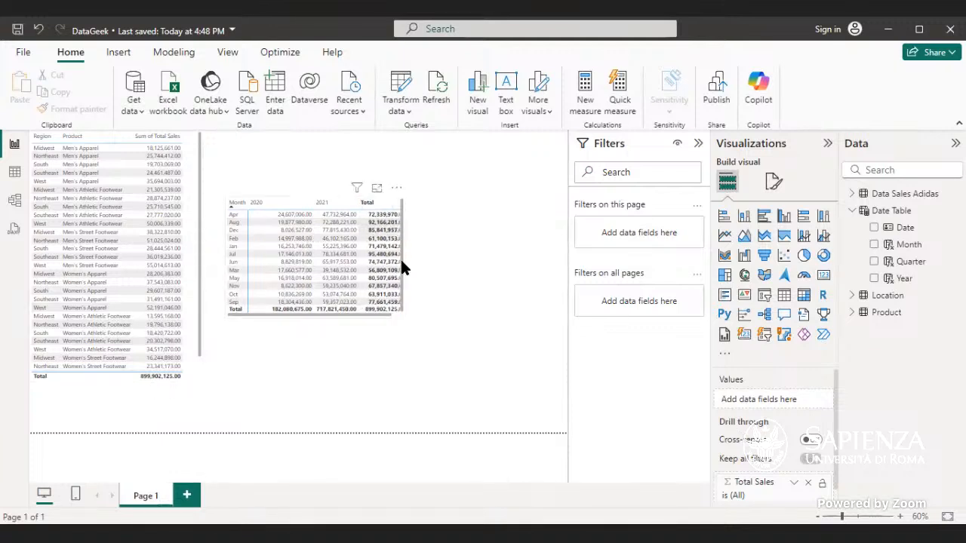
click(402, 309)
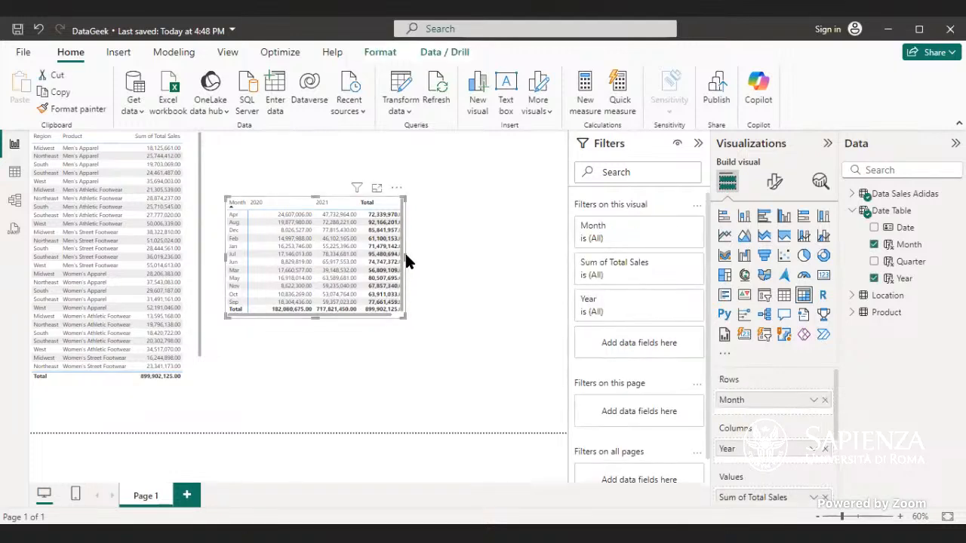
drag(407, 255, 412, 253)
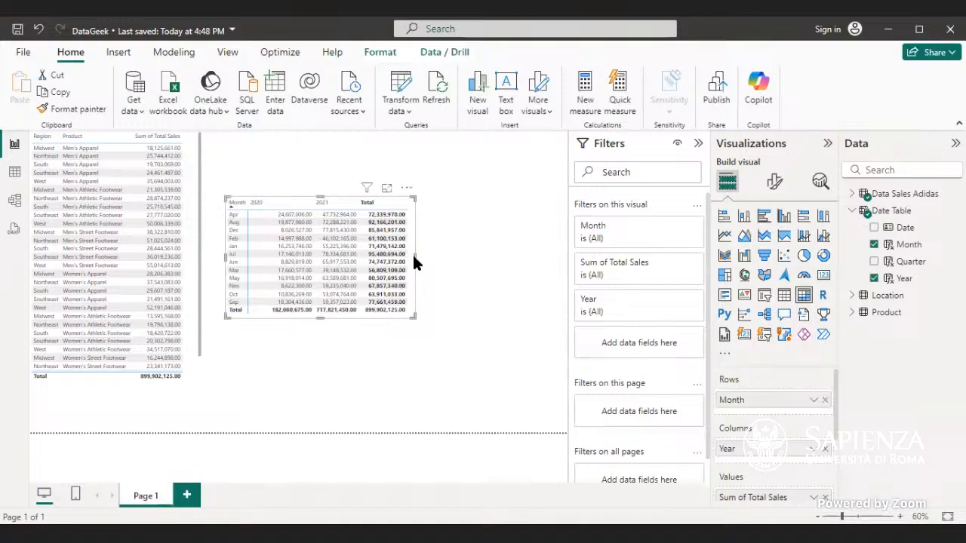
Add a calculated column to the Date Table with the formula MonthNo = FORMAT('Date Table'[Date], "MM")
click(14, 172)
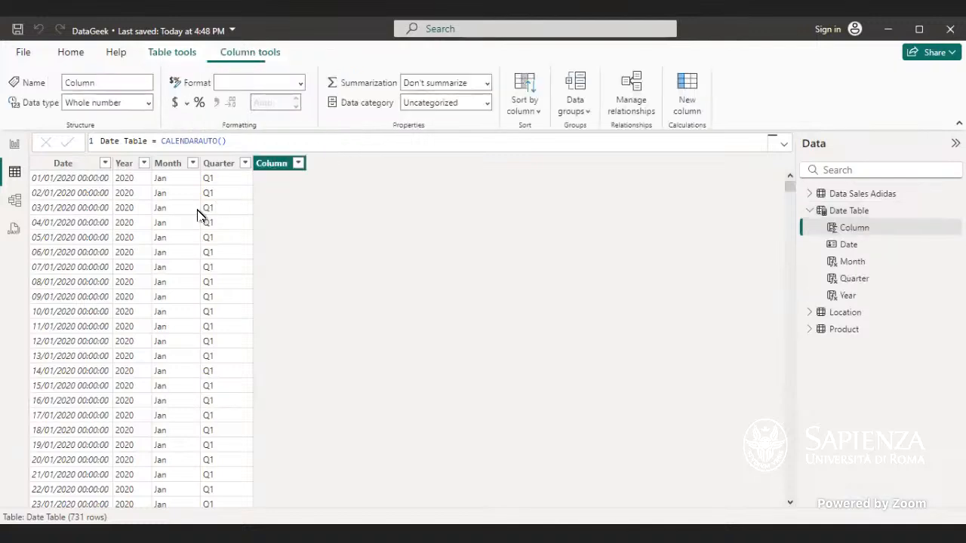
click(130, 143)
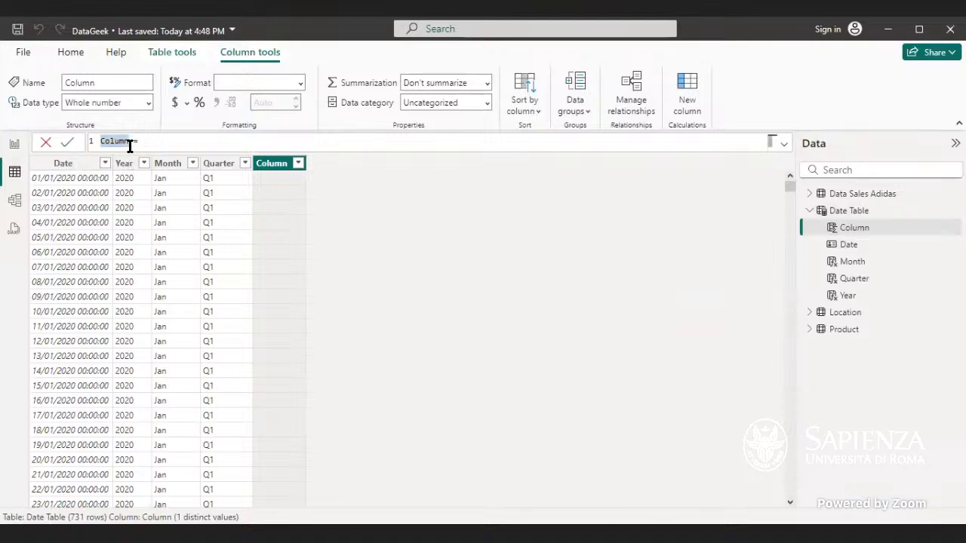
text(monthNo =)
key(BackSpace)
key(BackSpace)
key(BackSpace)
key(BackSpace)
key(BackSpace)
key(BackSpace)
key(BackSpace)
key(BackSpace)
key(BackSpace)
text(MonthNo = format)
key(Tab)
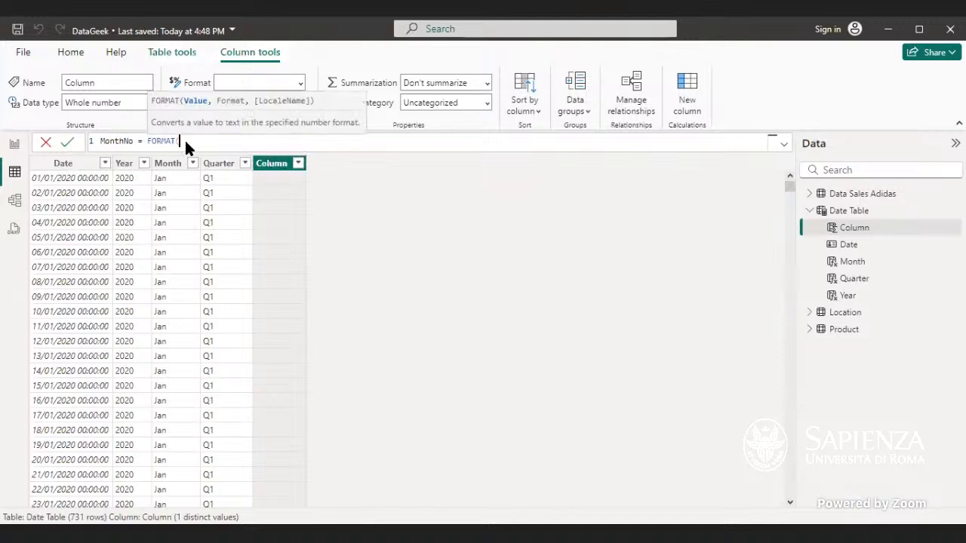
text(date)
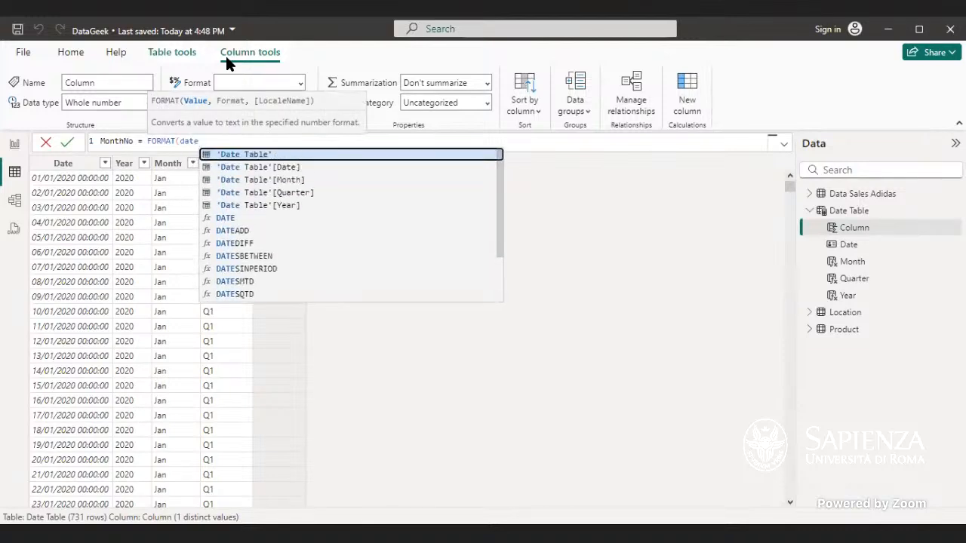
key(Tab)
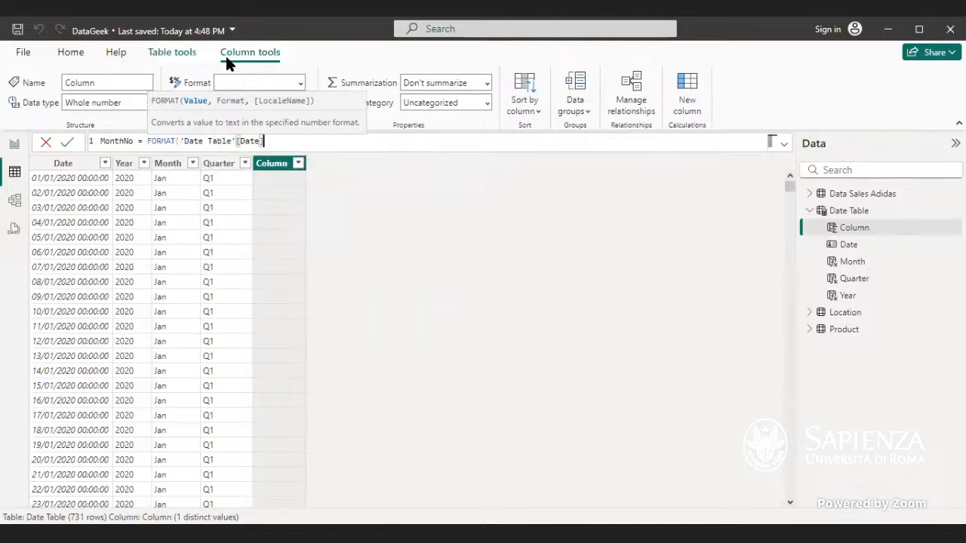
text(, "MM)
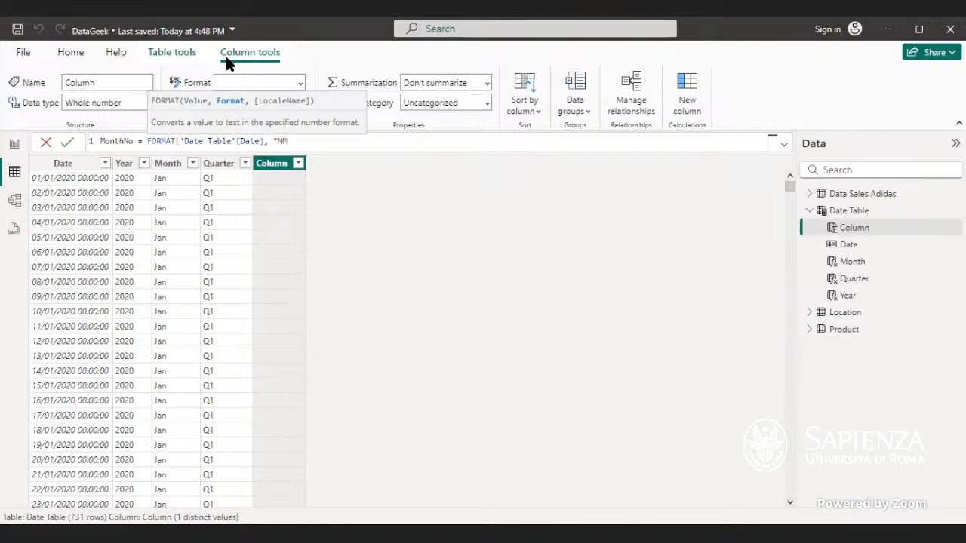
text("))
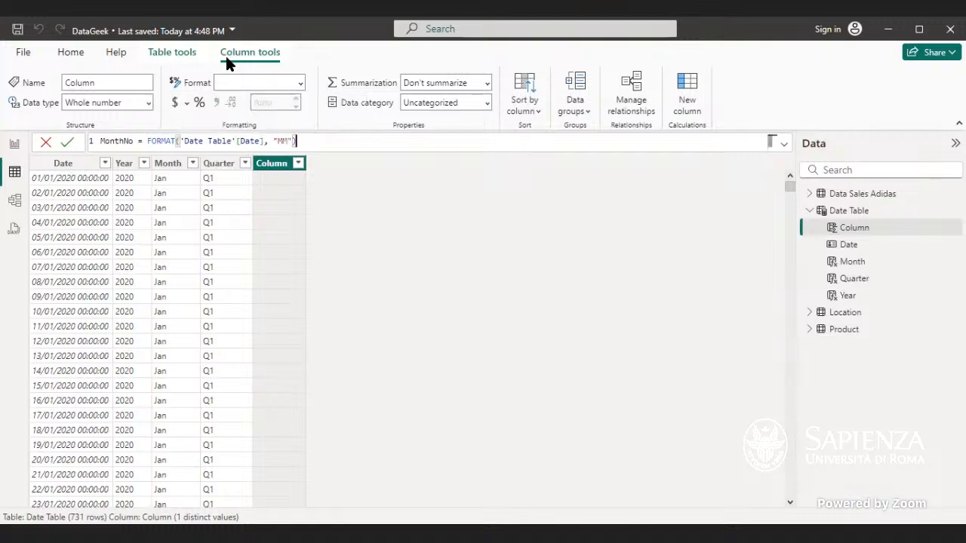
key(Return)
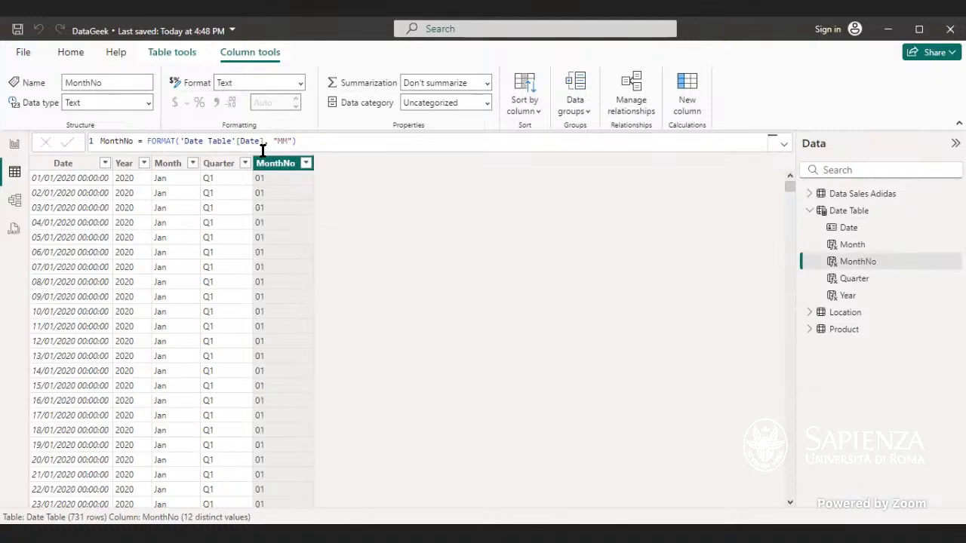
Sort the Date Table's Month column by MonthNo and view the matrix in the report
click(167, 165)
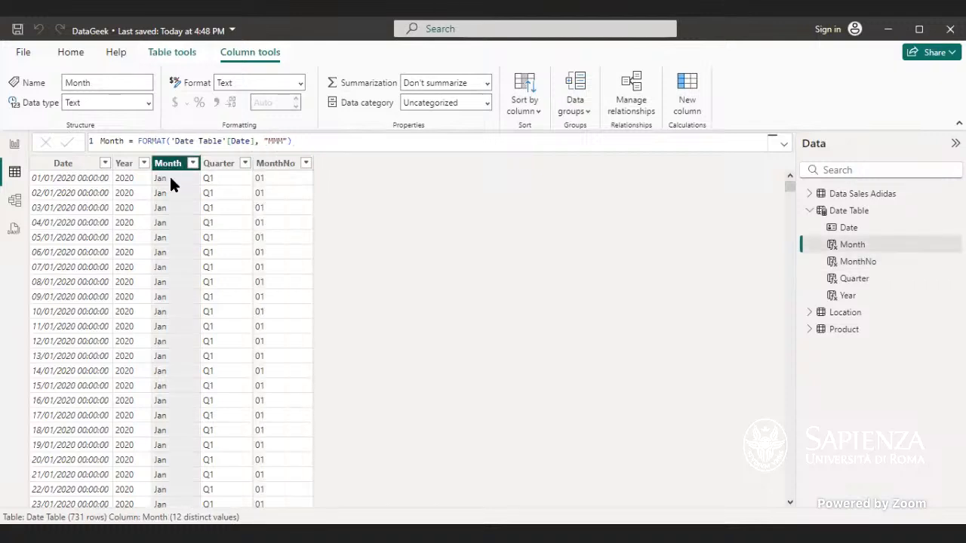
click(532, 113)
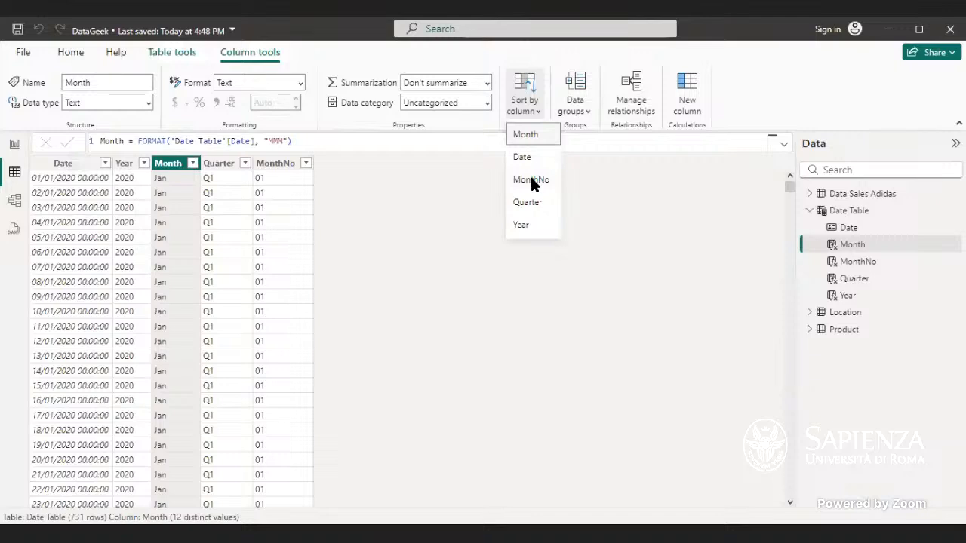
click(531, 181)
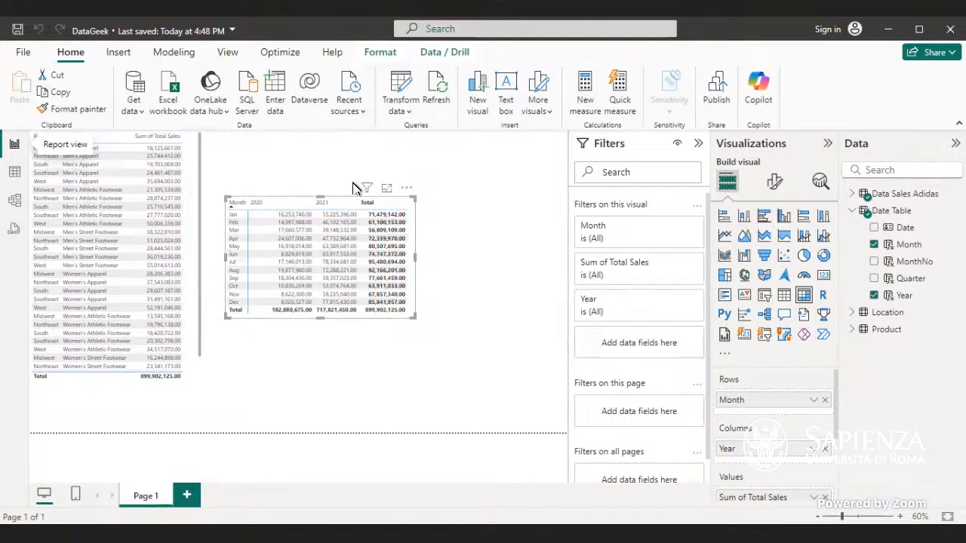
Delete the MonthNo column from the Date Table again and confirm the deletion
click(6, 175)
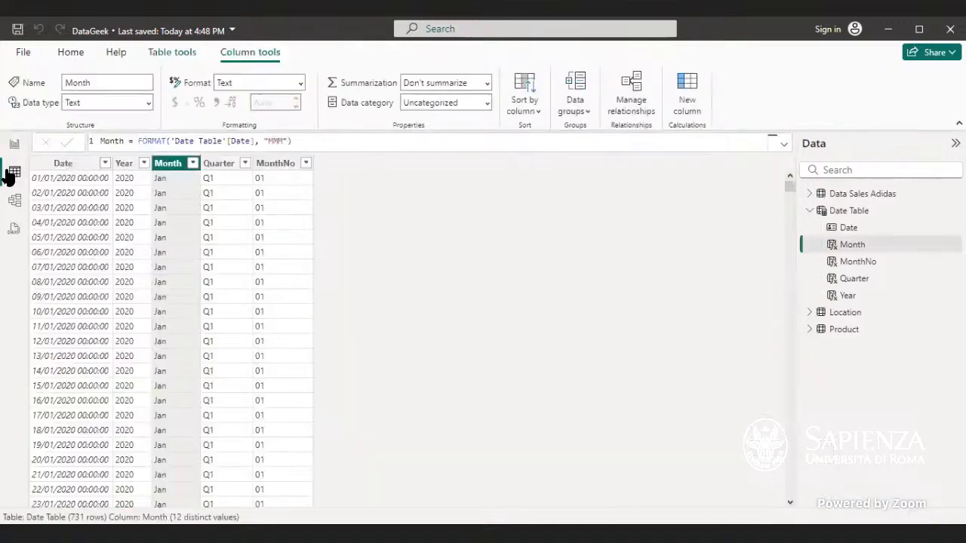
click(276, 163)
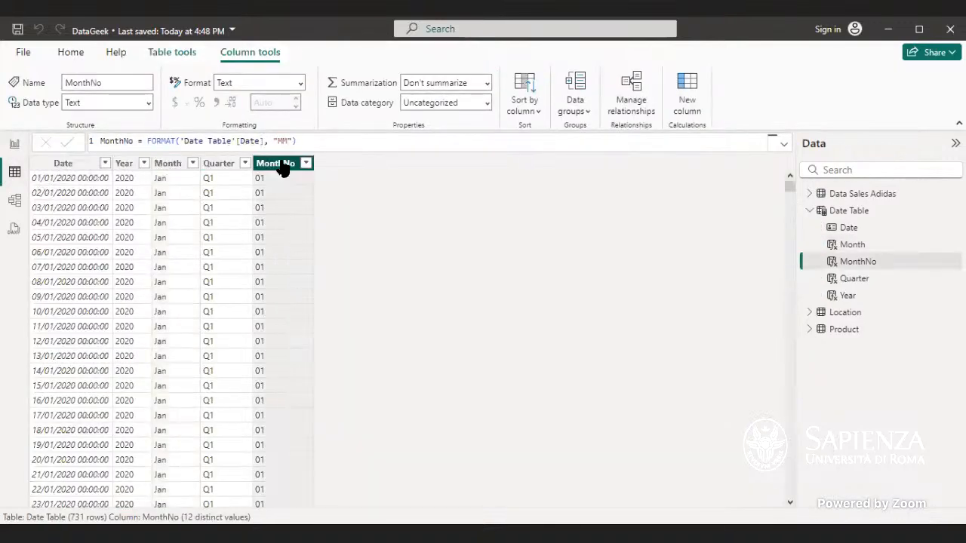
right_click(279, 163)
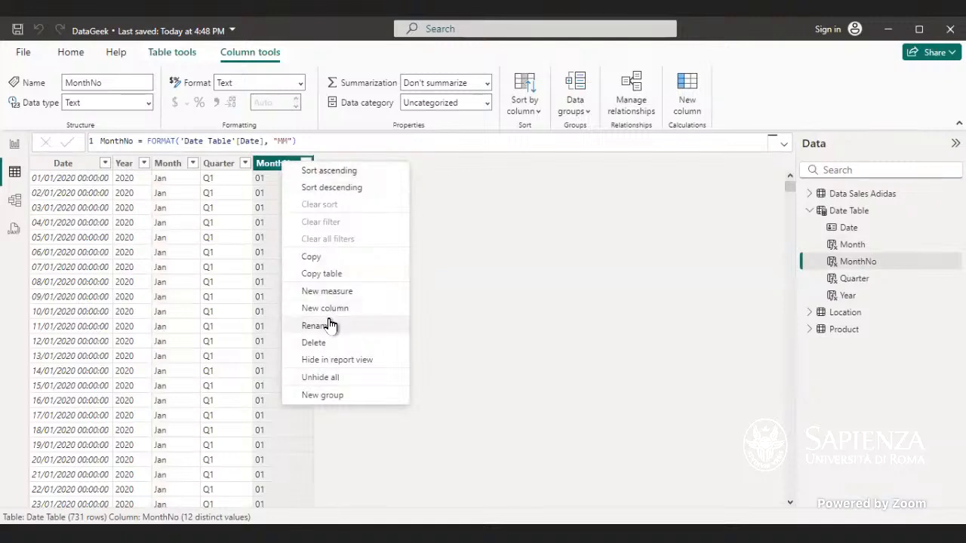
key(Delete)
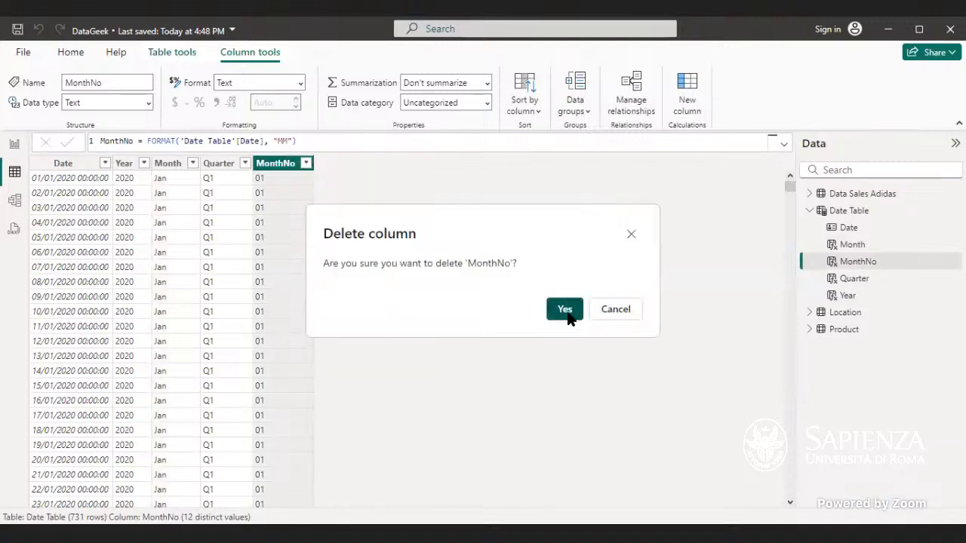
click(565, 311)
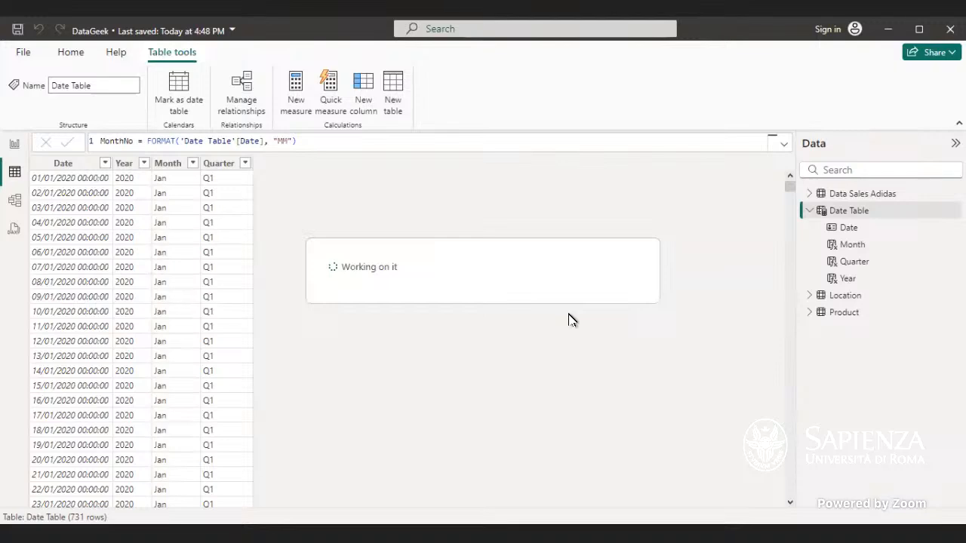
Make the month-by-year sales matrix in the report slightly taller
click(13, 143)
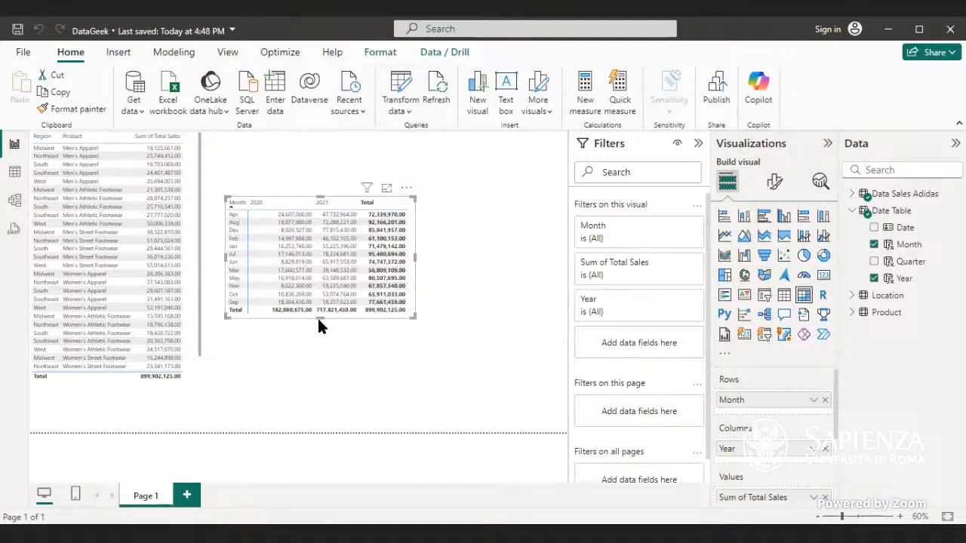
drag(318, 313, 319, 319)
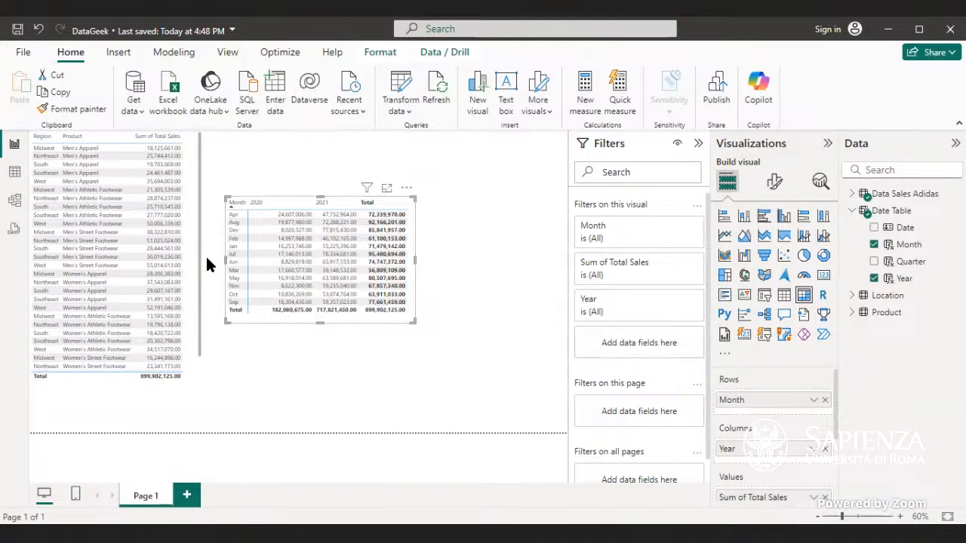
Add a calculated column to the Date Table with the formula Month Number = FORMAT('Date Table'[Date], "MM")
click(15, 179)
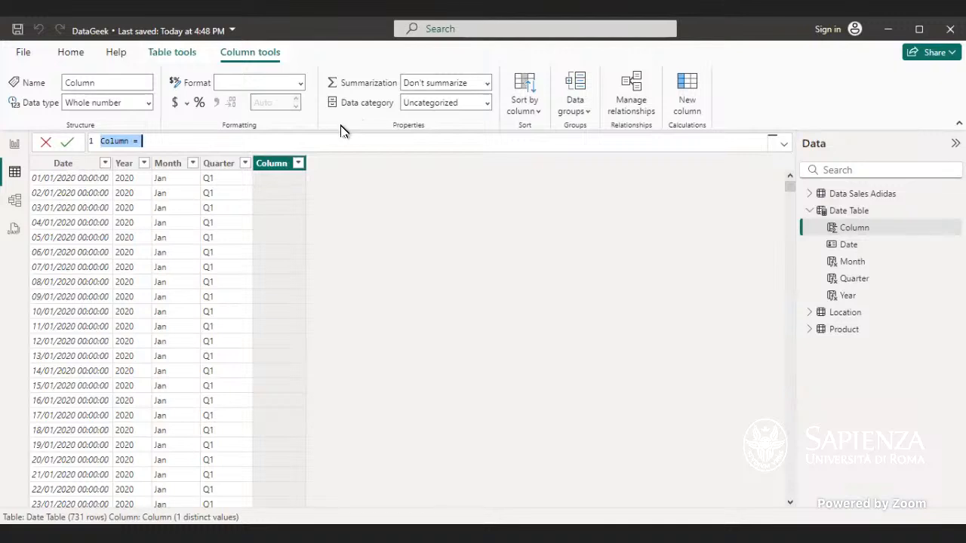
key(Right)
drag(127, 138, 94, 138)
text(M)
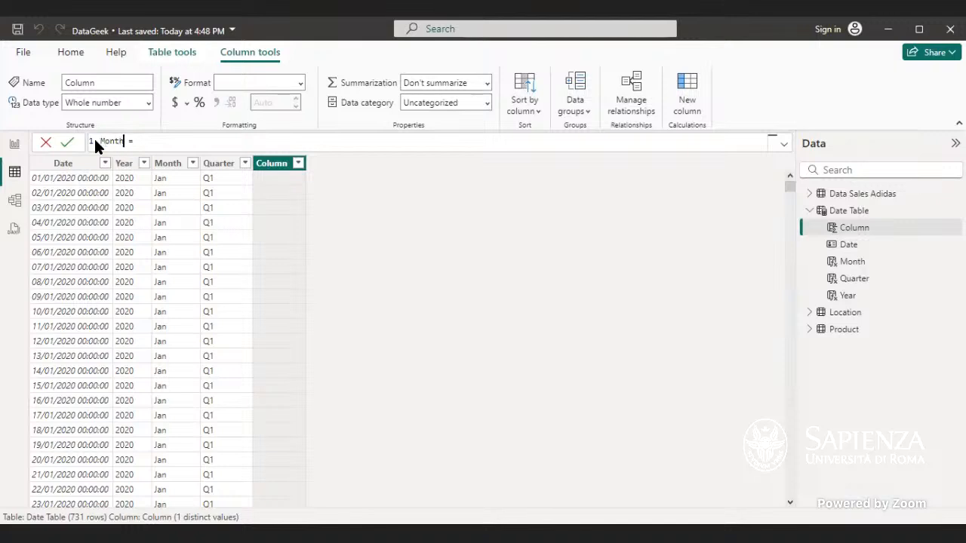
text(onth Number = fo)
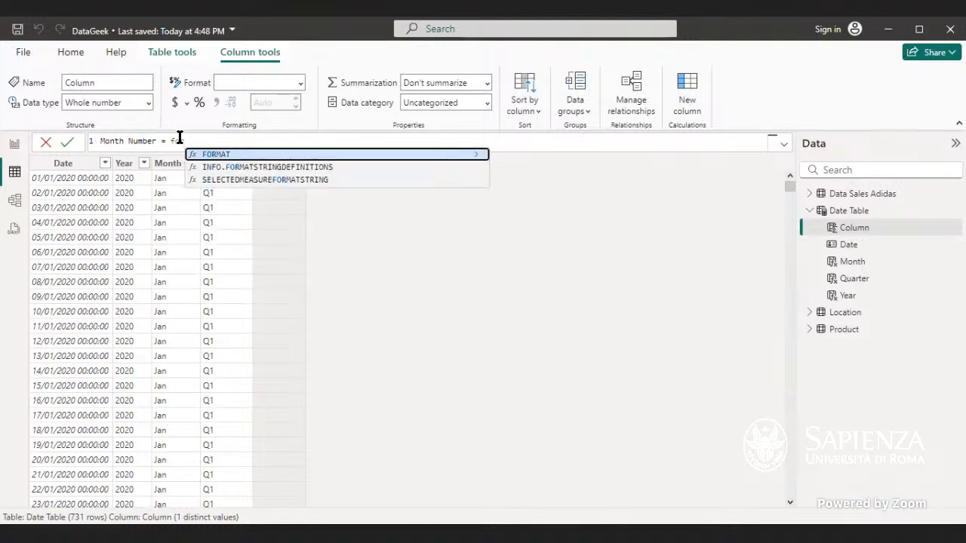
key(Tab)
text(date)
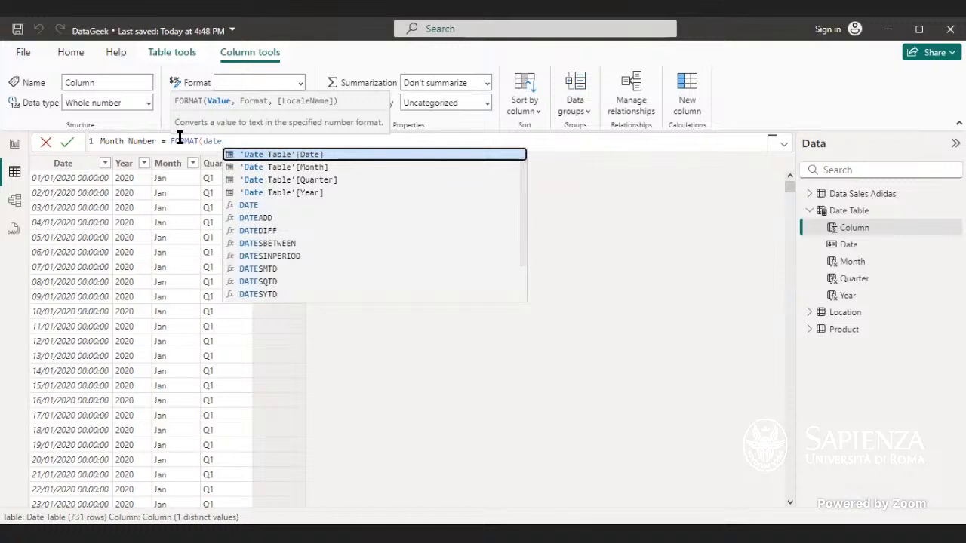
key(Tab)
text(, )
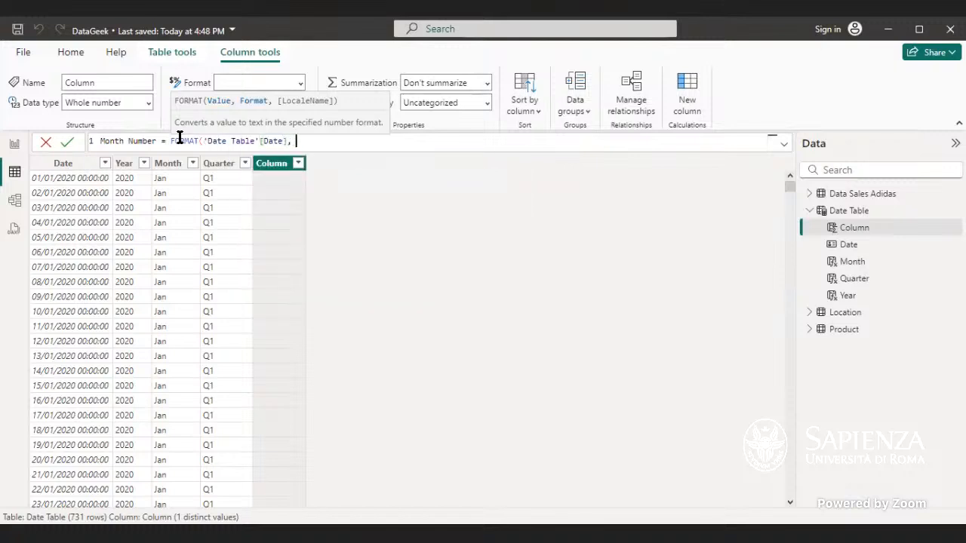
text("MM"))
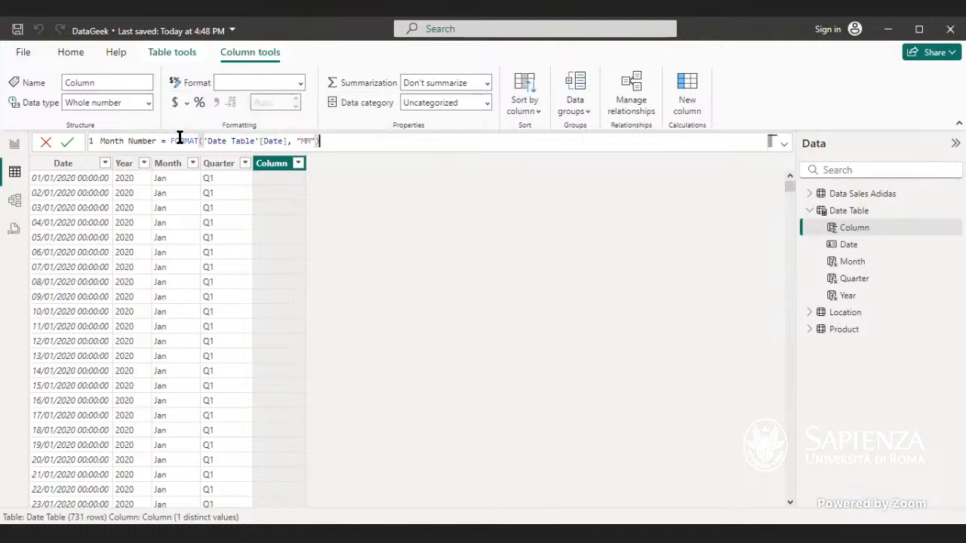
key(Return)
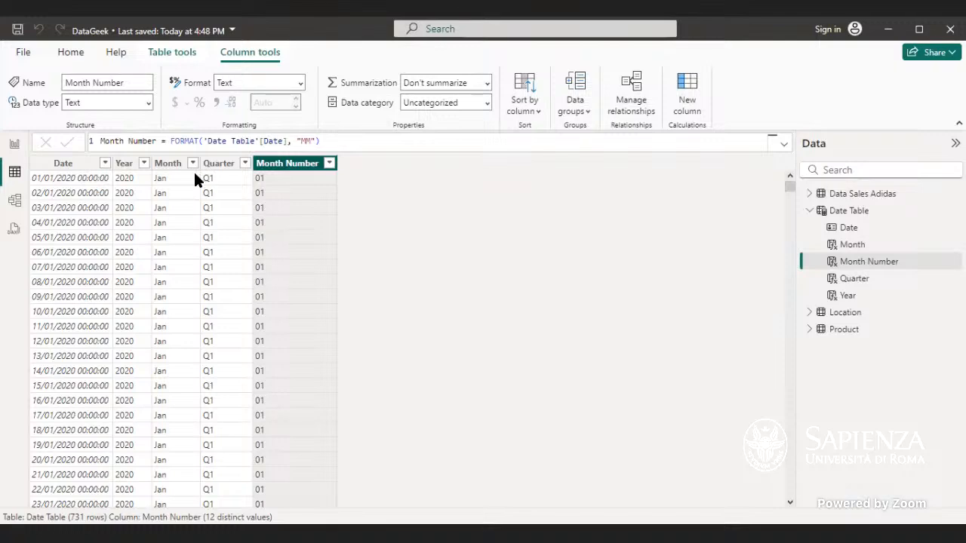
Check the month order of the sales matrix in the report and return to the Date Table's data
click(14, 143)
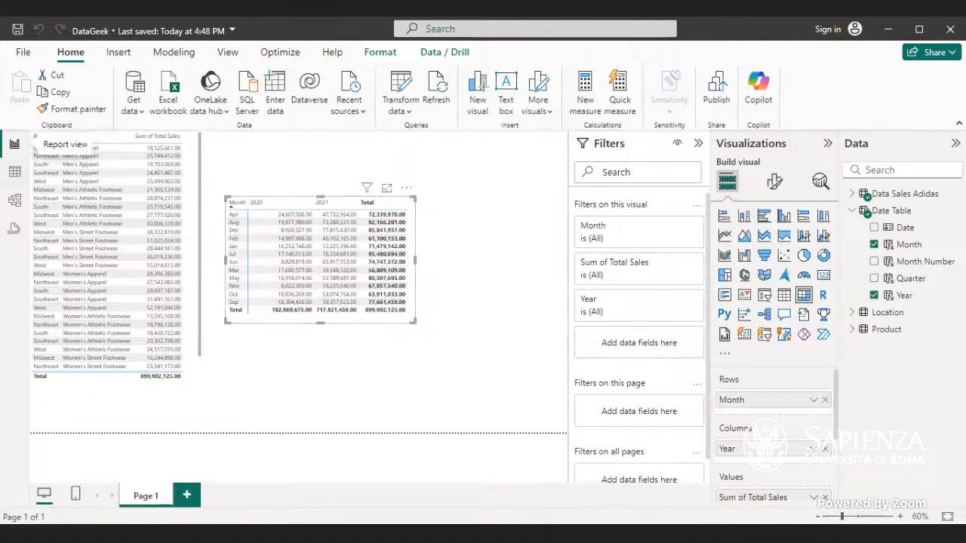
click(13, 170)
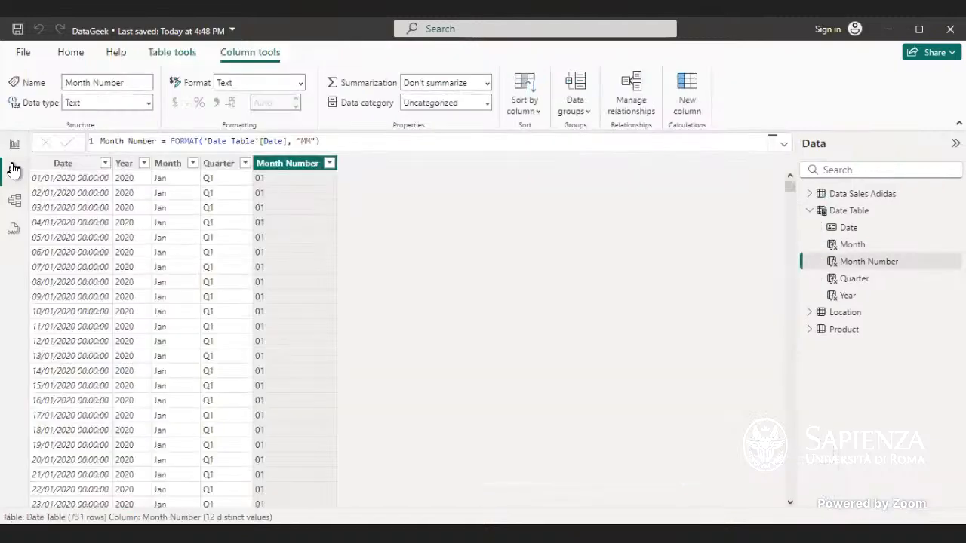
Try to sort the Date Table's Month column by Year and by Quarter
click(173, 164)
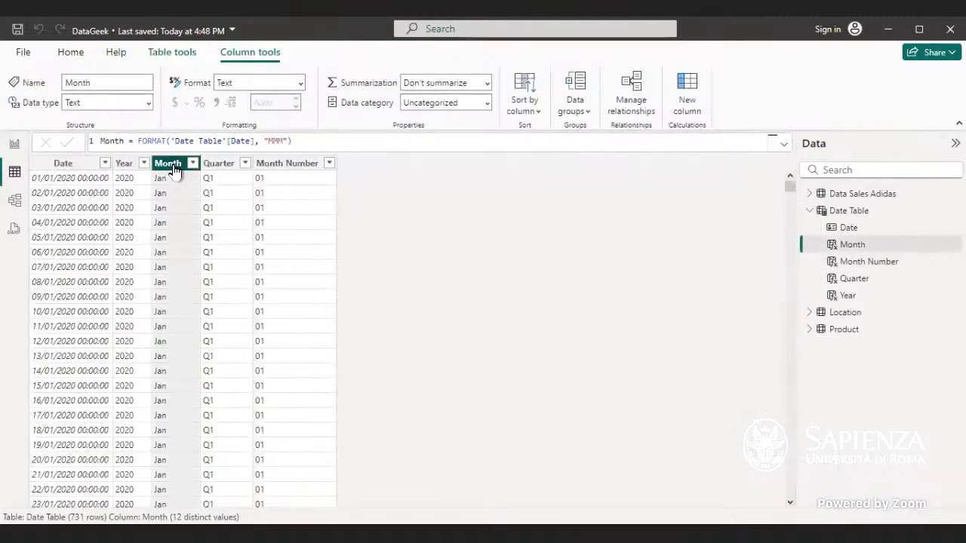
click(532, 111)
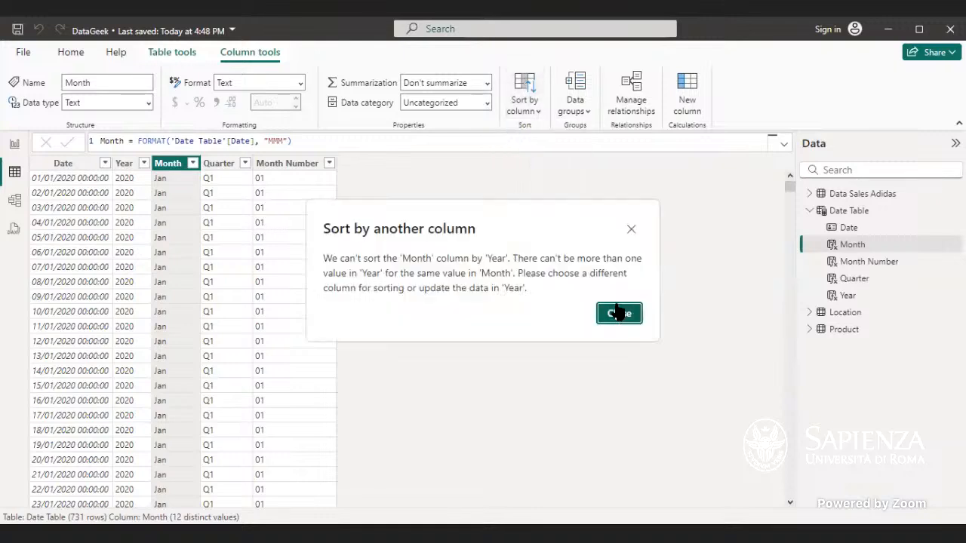
click(617, 312)
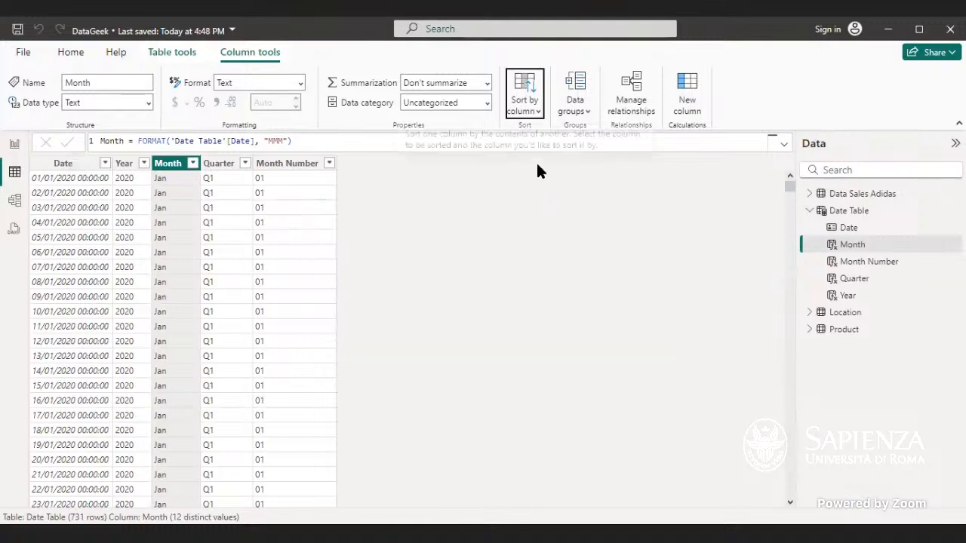
click(527, 105)
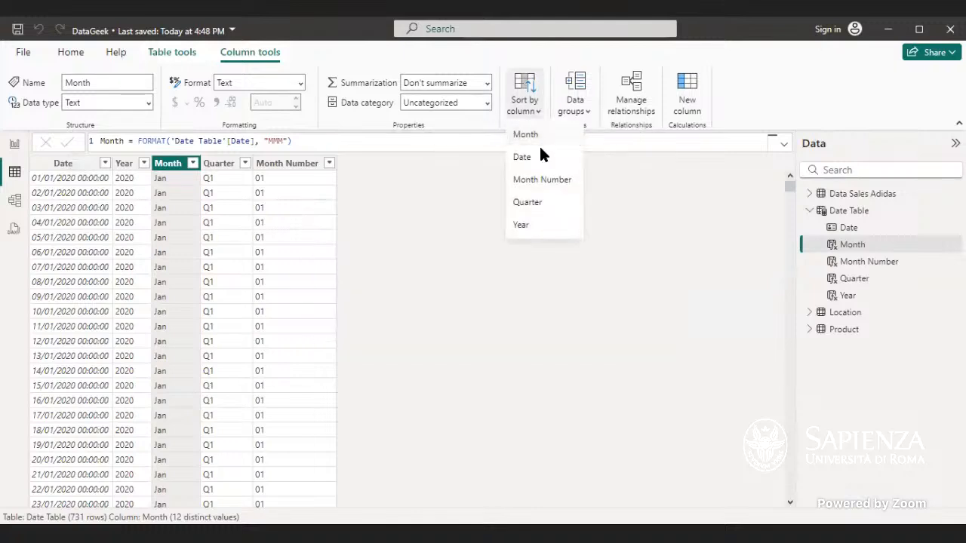
click(541, 203)
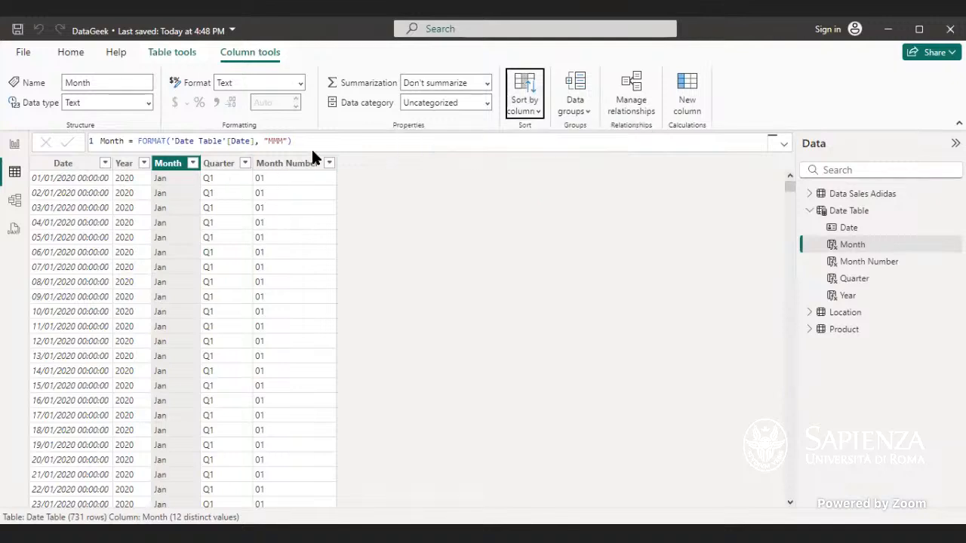
Sort the Date Table's Month column by Month Number and check the month order of the matrix in the report
click(525, 104)
click(536, 175)
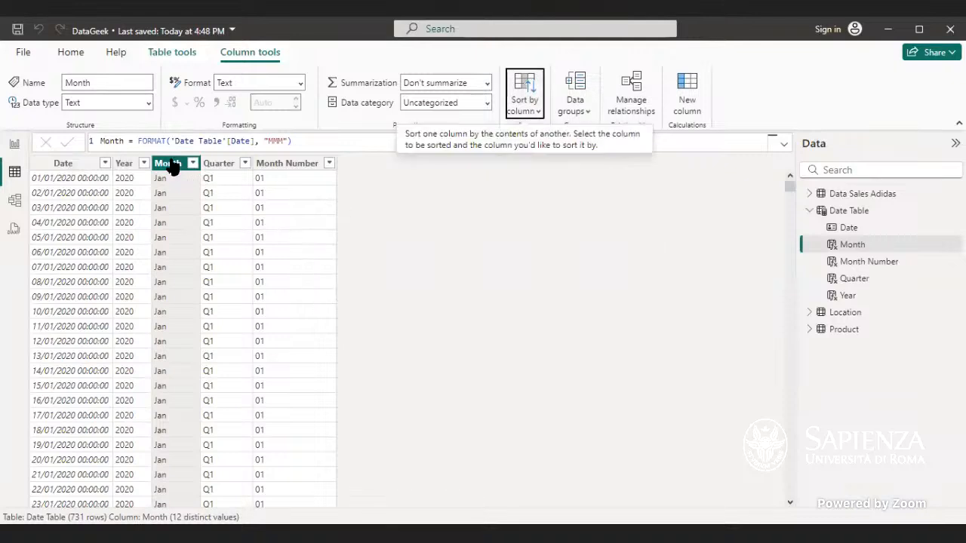
click(523, 113)
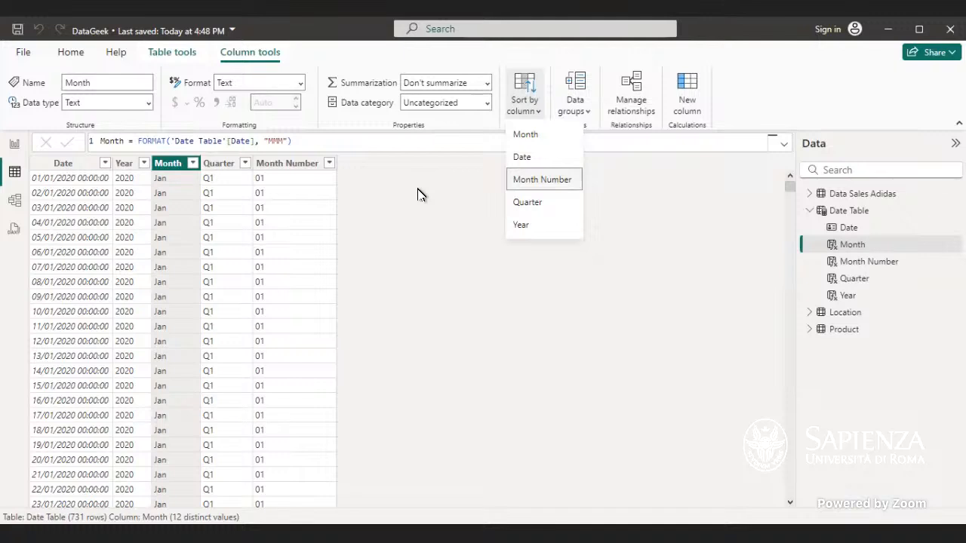
click(536, 182)
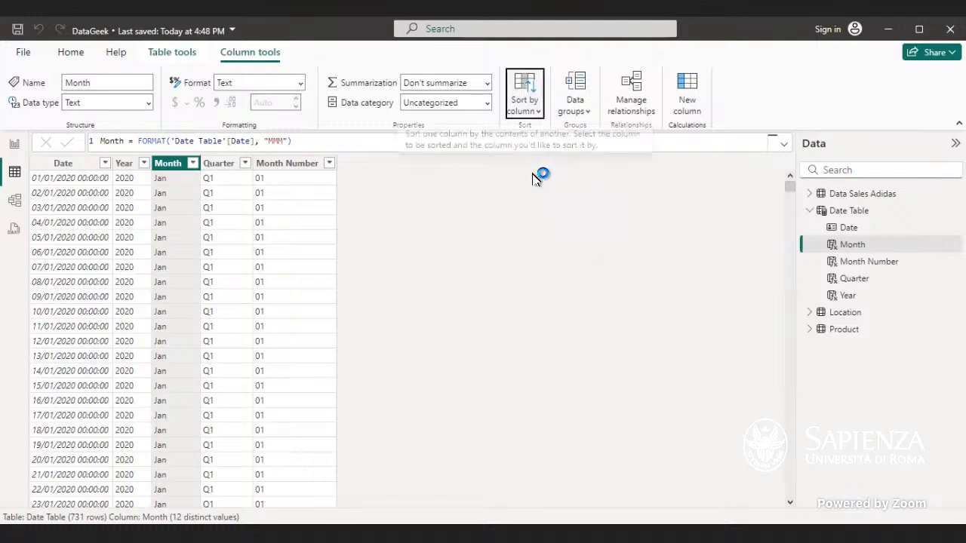
click(15, 144)
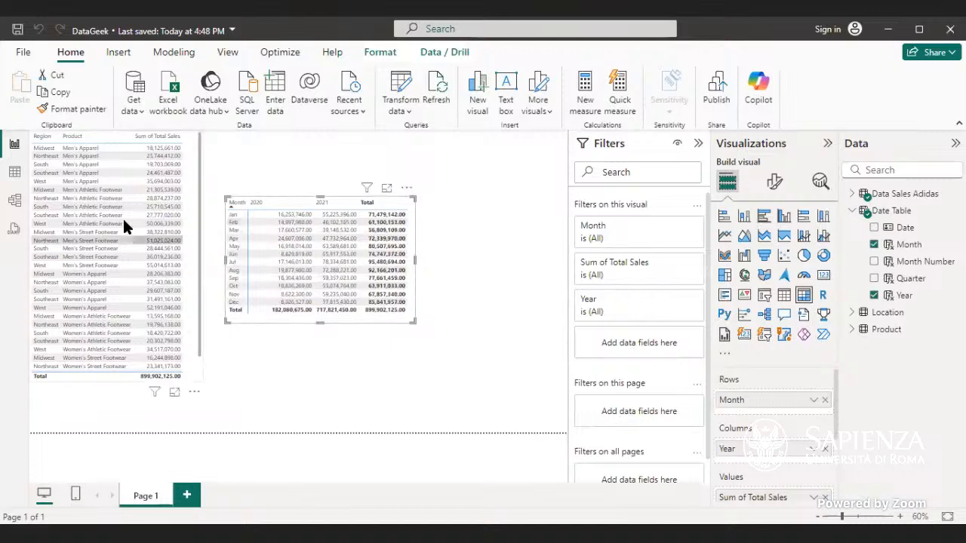
Remove the Month Number sorting from the Date Table's Month column and check the matrix in the report
click(15, 177)
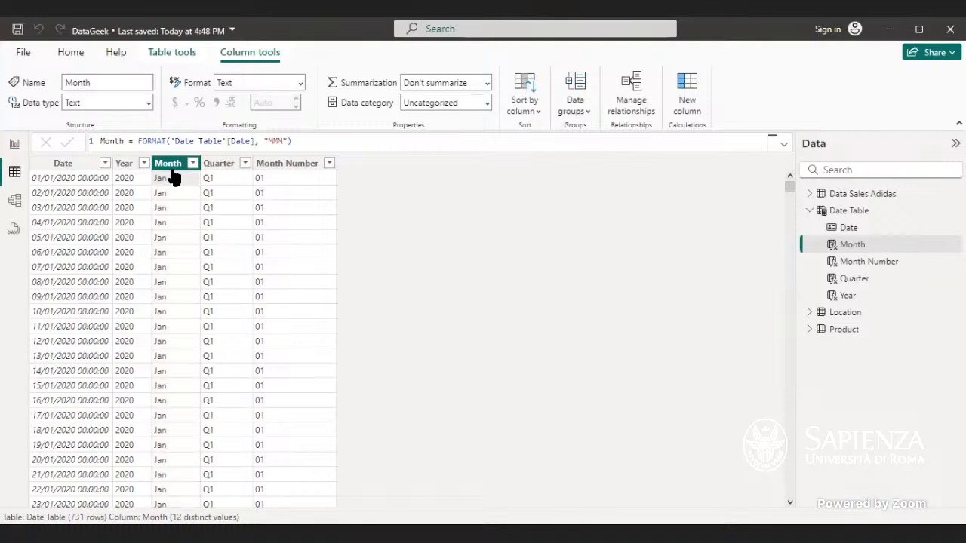
click(520, 113)
click(540, 179)
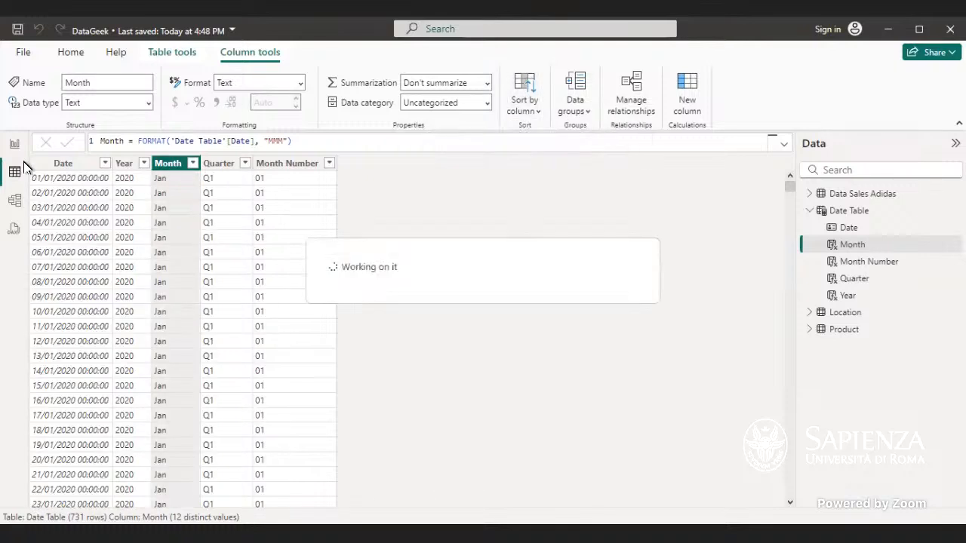
click(14, 144)
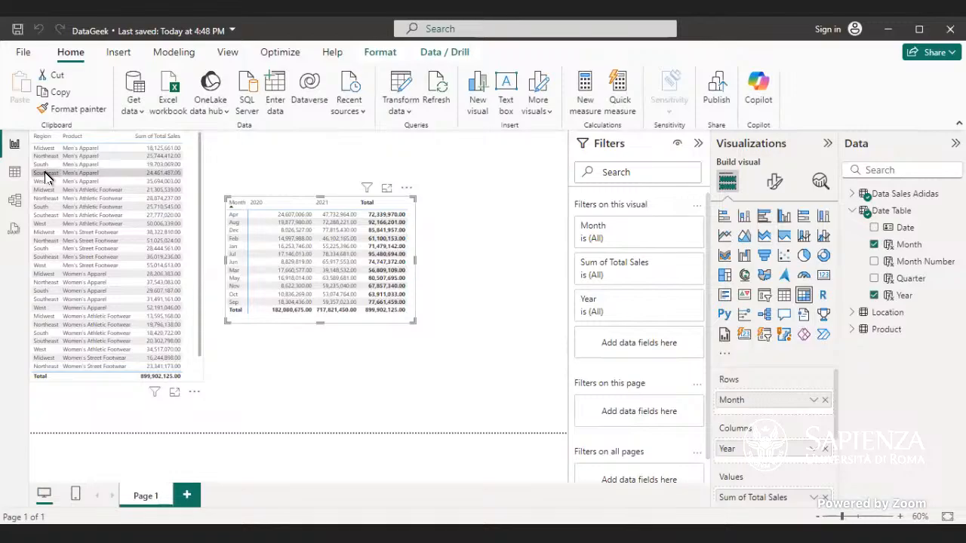
Set the Date Table's Month column to sort by Month Number again and return to the report
click(15, 172)
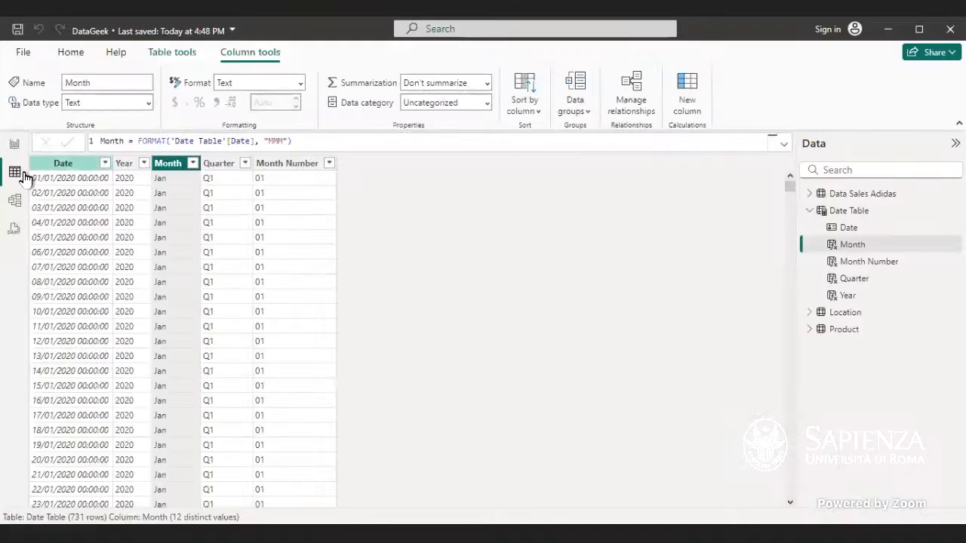
click(525, 94)
click(543, 179)
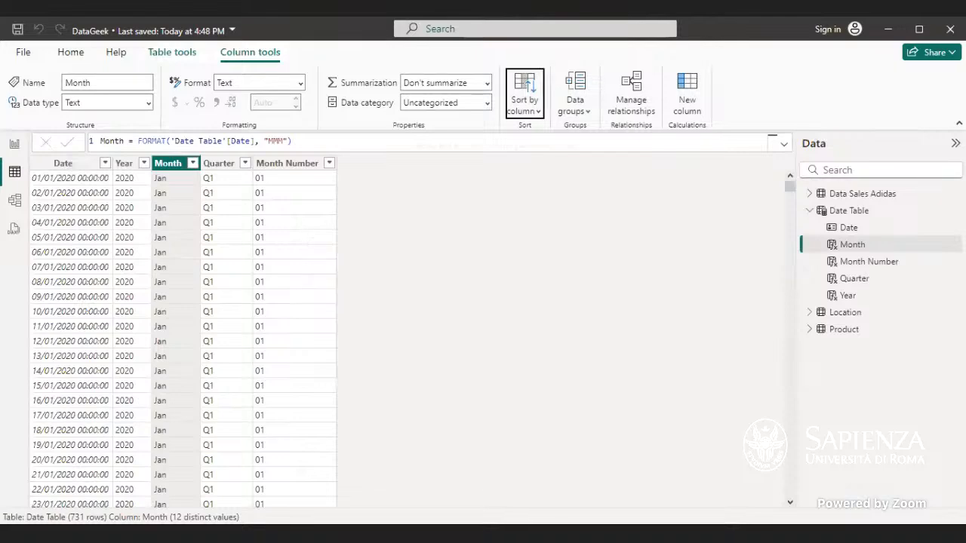
click(15, 145)
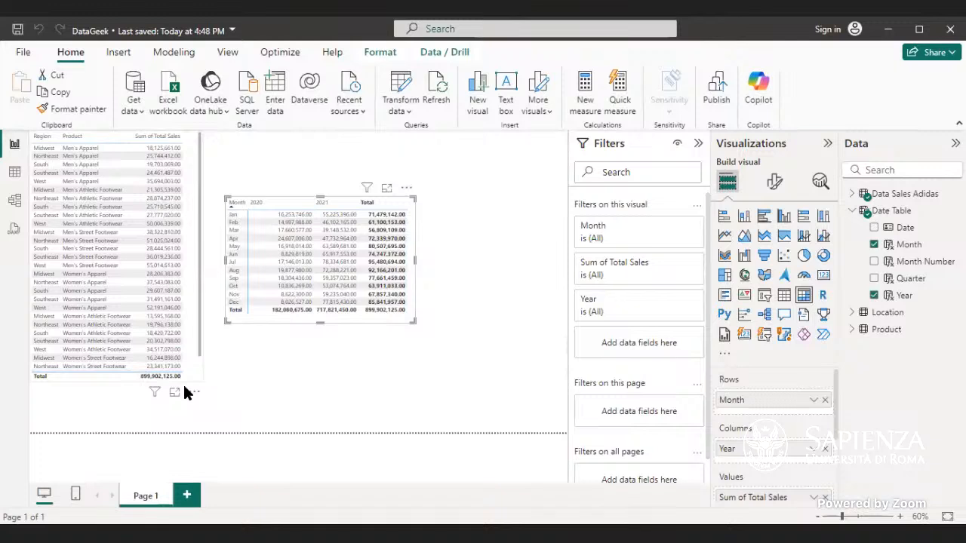
Delete the region and product sales table and the month-by-year matrix from the report page
click(191, 392)
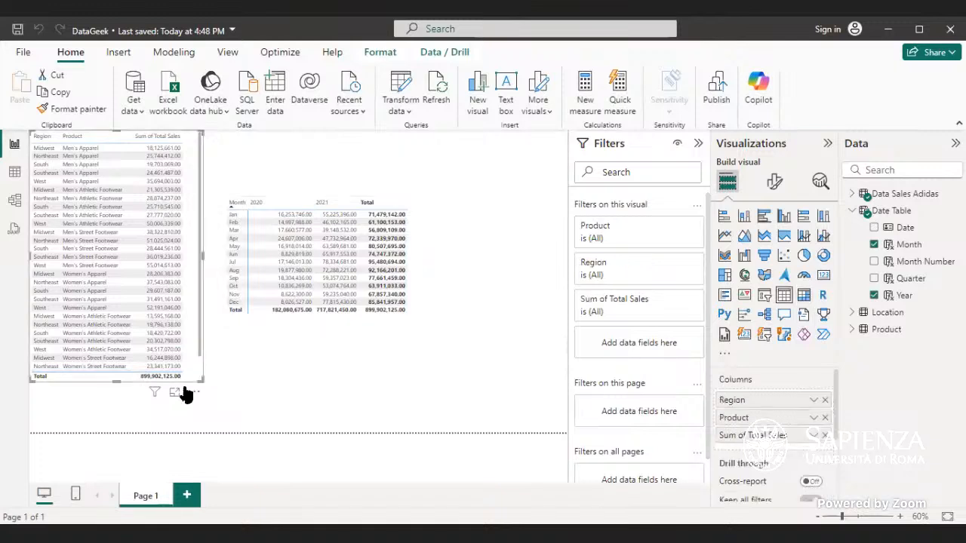
click(236, 305)
right_click(423, 249)
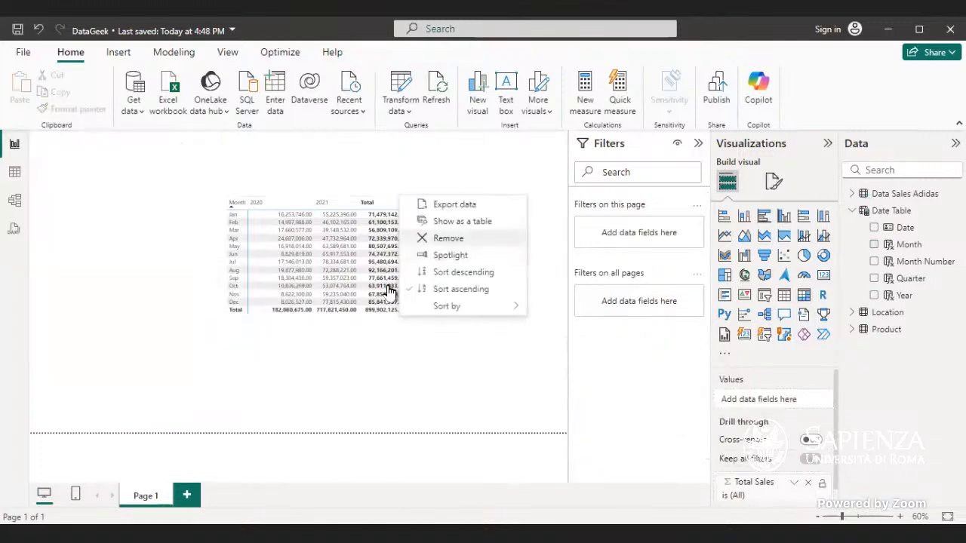
click(434, 237)
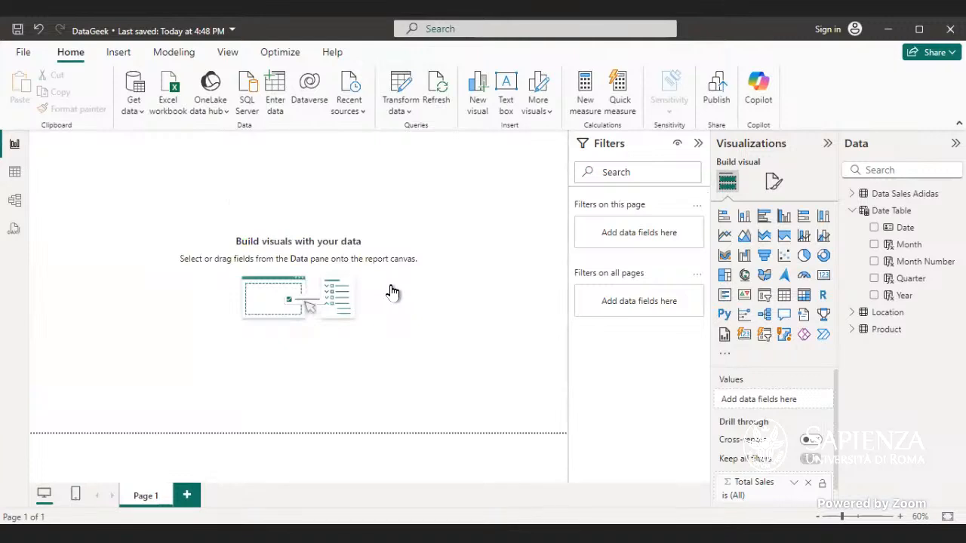
Collapse the Date Table's fields and hide the Invoice Date field of Data Sales Adidas
click(855, 211)
click(852, 195)
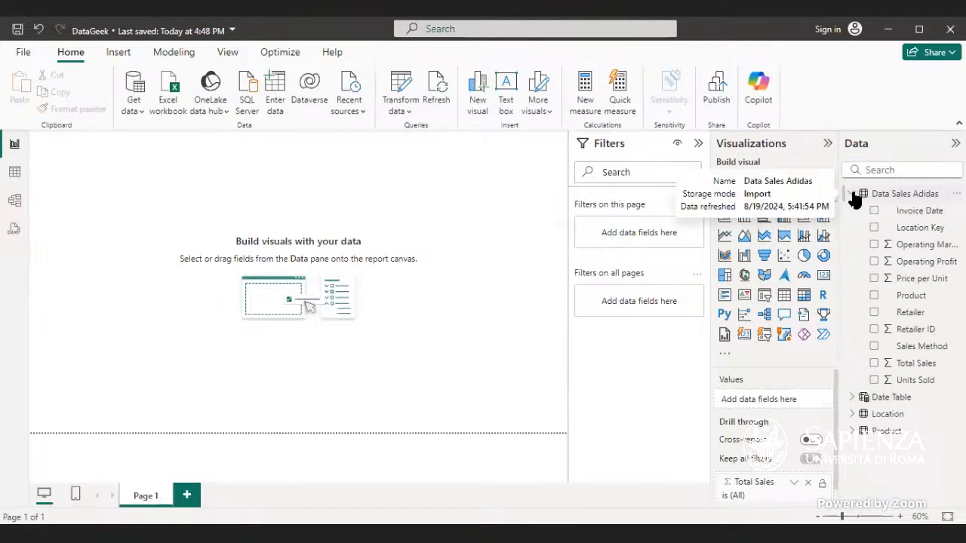
right_click(920, 211)
click(828, 341)
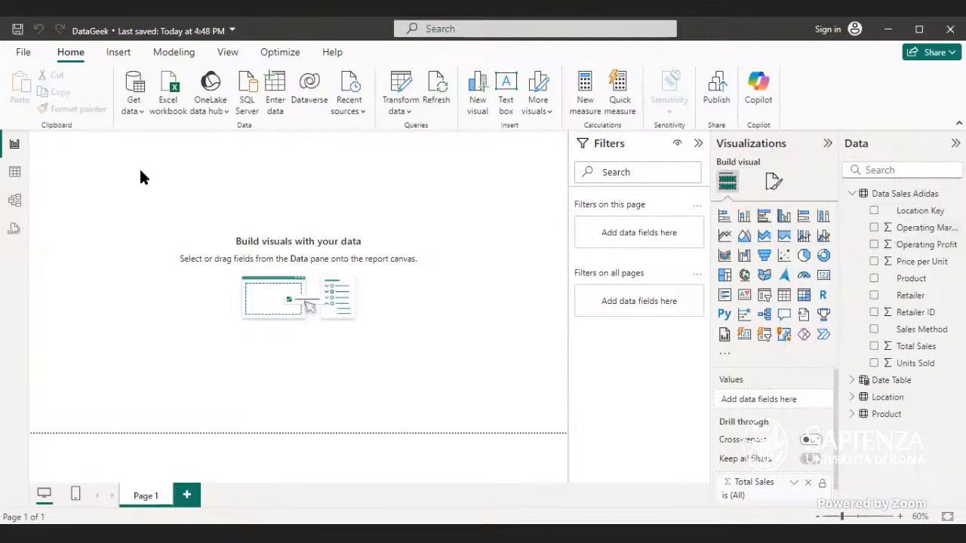
Examine the columns of the Data Sales Adidas table from Retailer through Sales Method
click(15, 174)
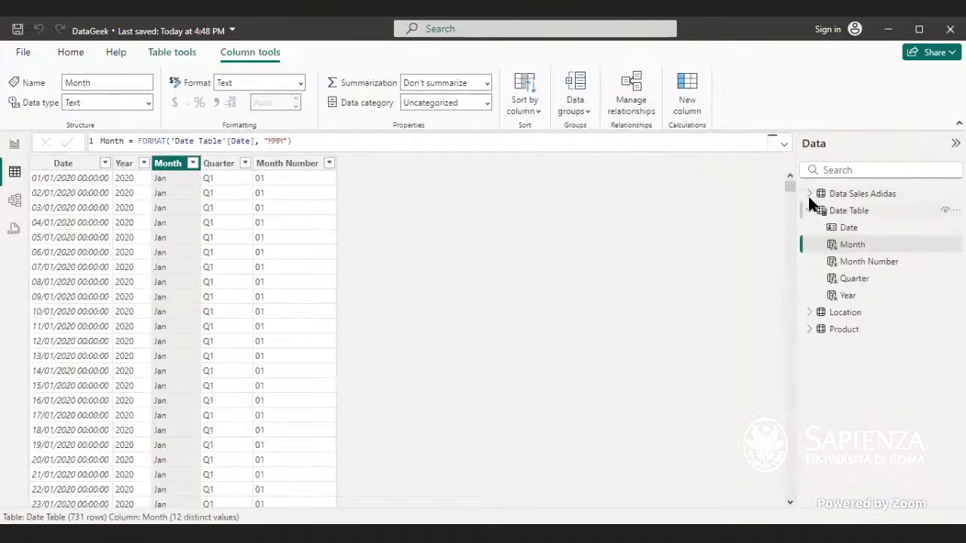
click(851, 197)
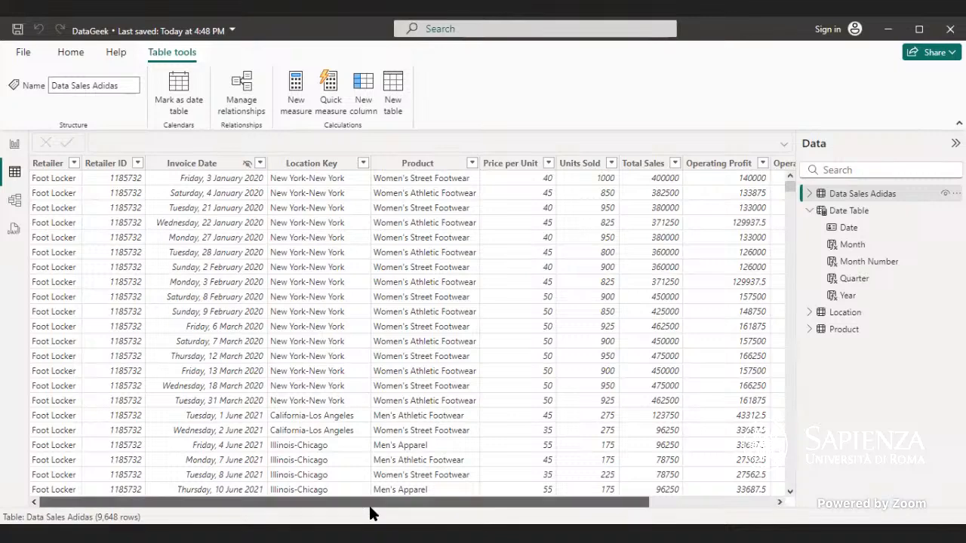
drag(370, 508, 420, 507)
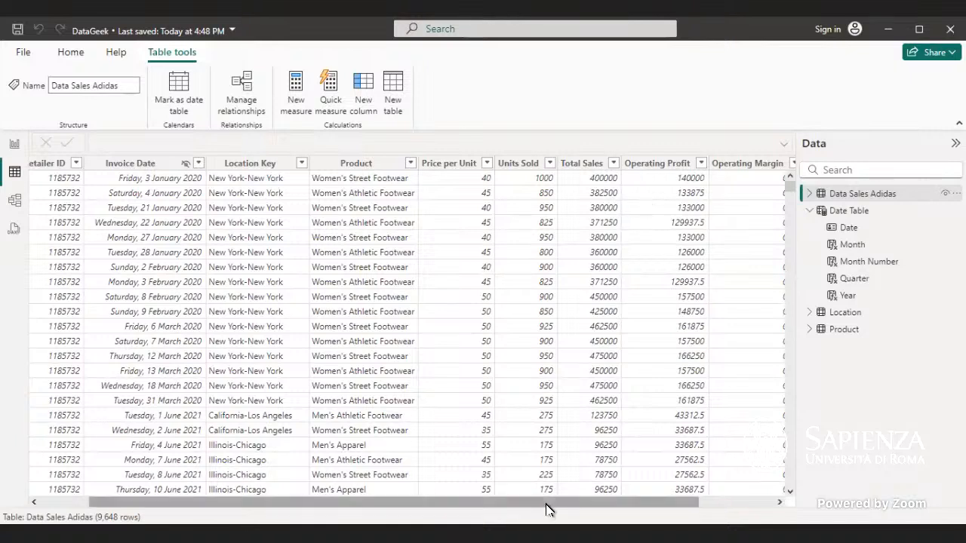
scroll(626, 194, right, 2)
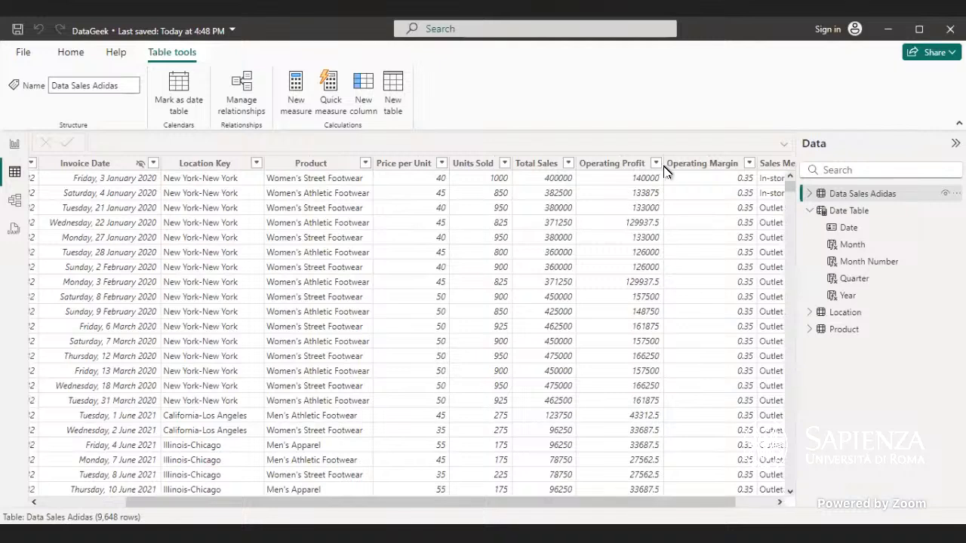
scroll(537, 481, right, 2)
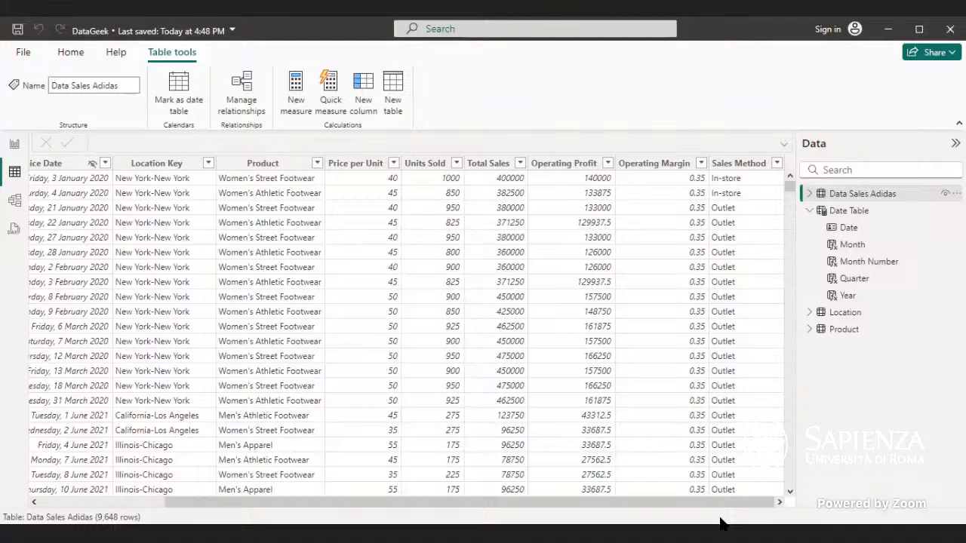
drag(650, 502, 558, 461)
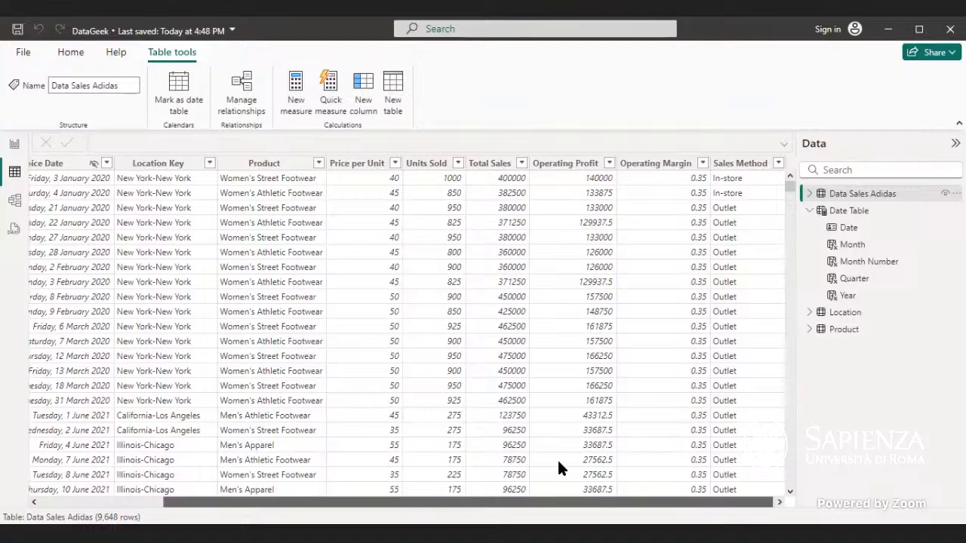
drag(439, 413, 309, 422)
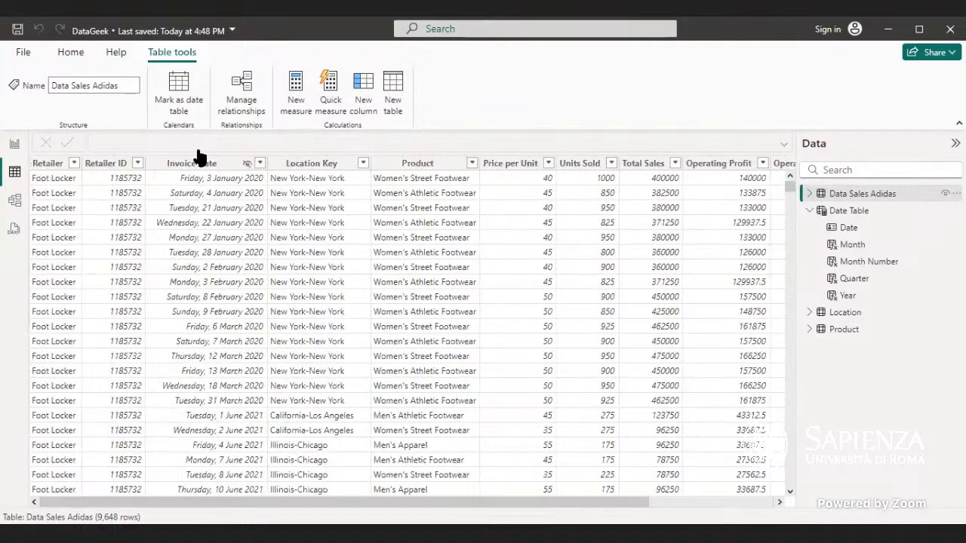
Start a new measure in the Data Sales Adidas table from the report and name it Total Profit
click(15, 143)
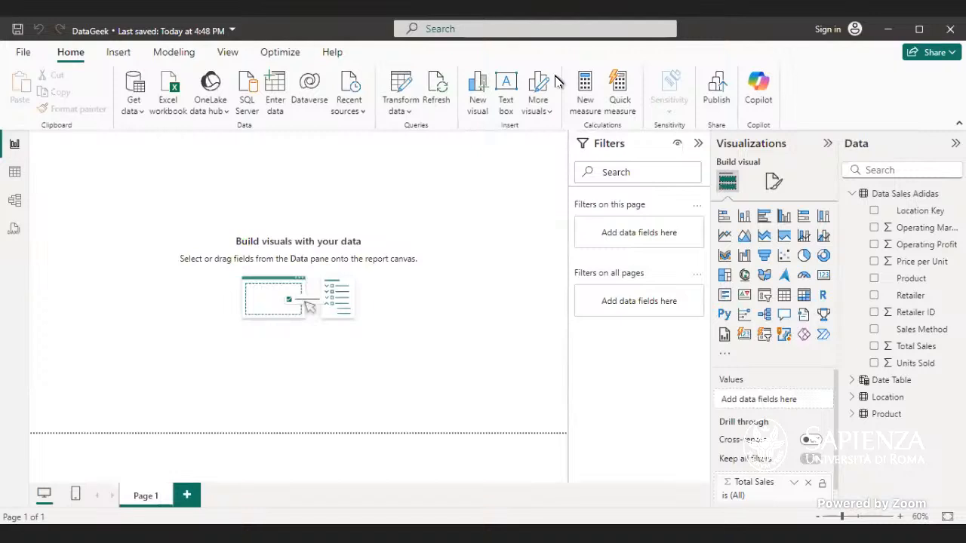
click(903, 350)
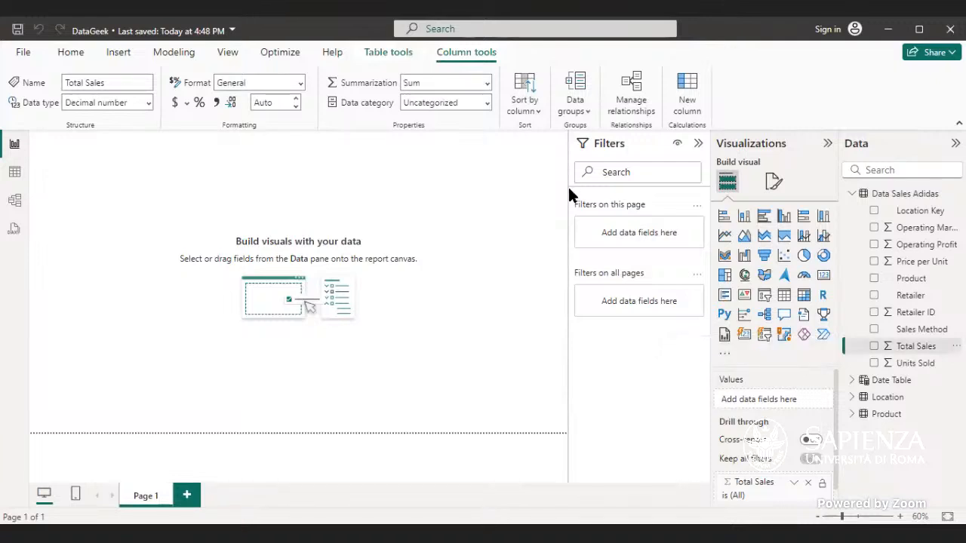
click(72, 52)
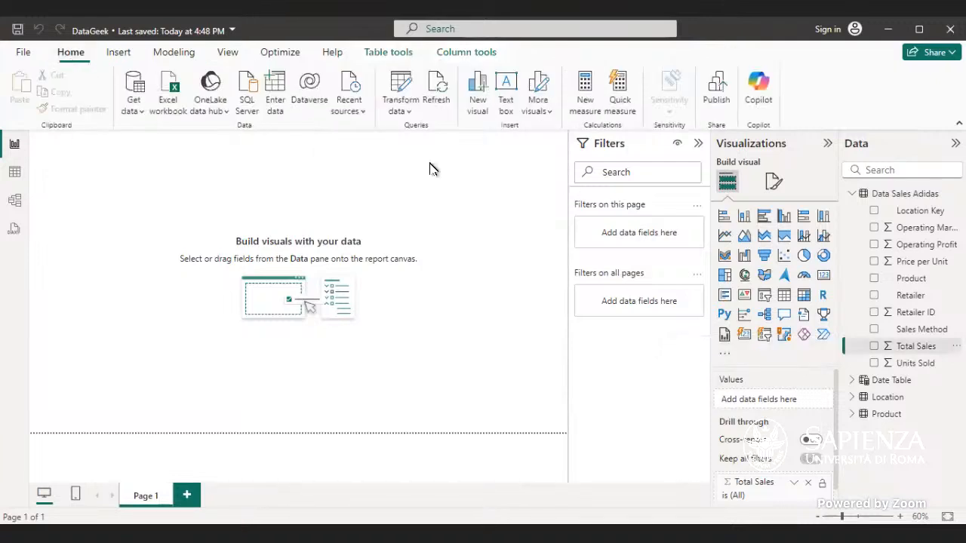
click(585, 96)
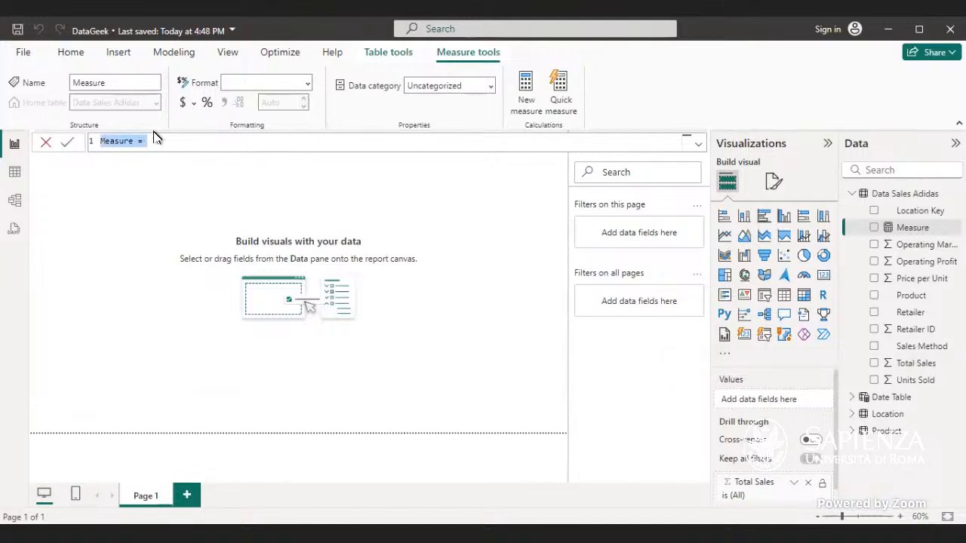
click(133, 143)
key(BackSpace)
key(BackSpace)
key(BackSpace)
key(BackSpace)
key(BackSpace)
key(BackSpace)
key(BackSpace)
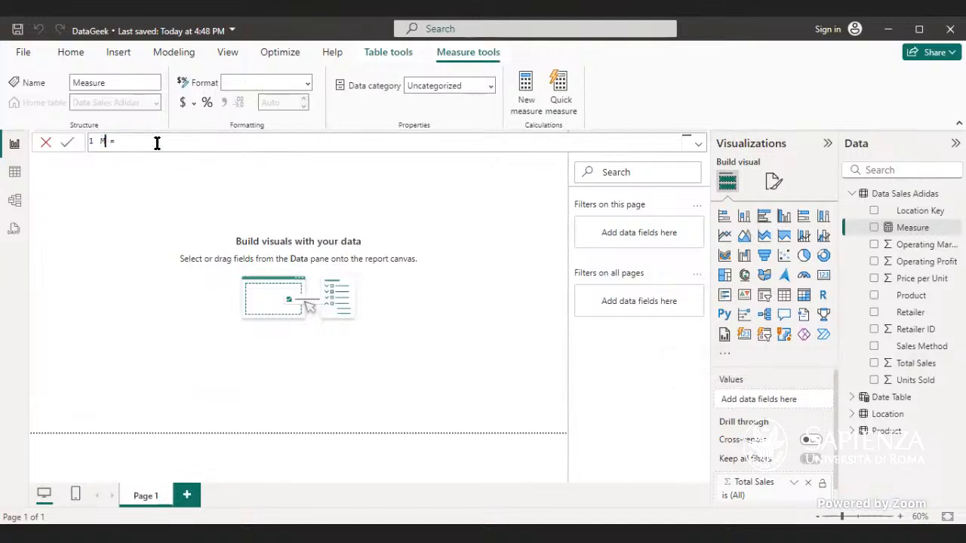
text(Total Profit)
Define the Total Profit measure as SUM('Data Sales Adidas'[Operating Profit]) and commit the formula
click(180, 141)
text(SUM()
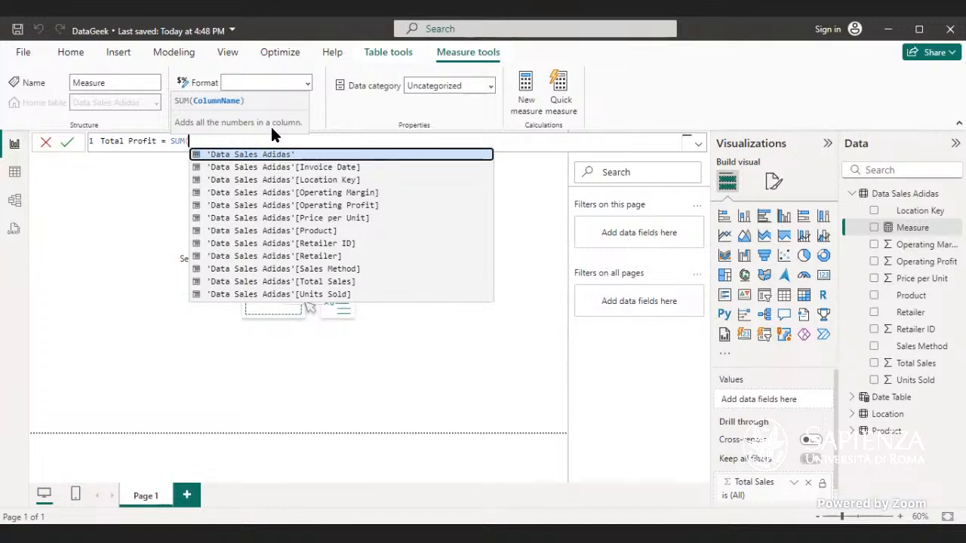
click(352, 205)
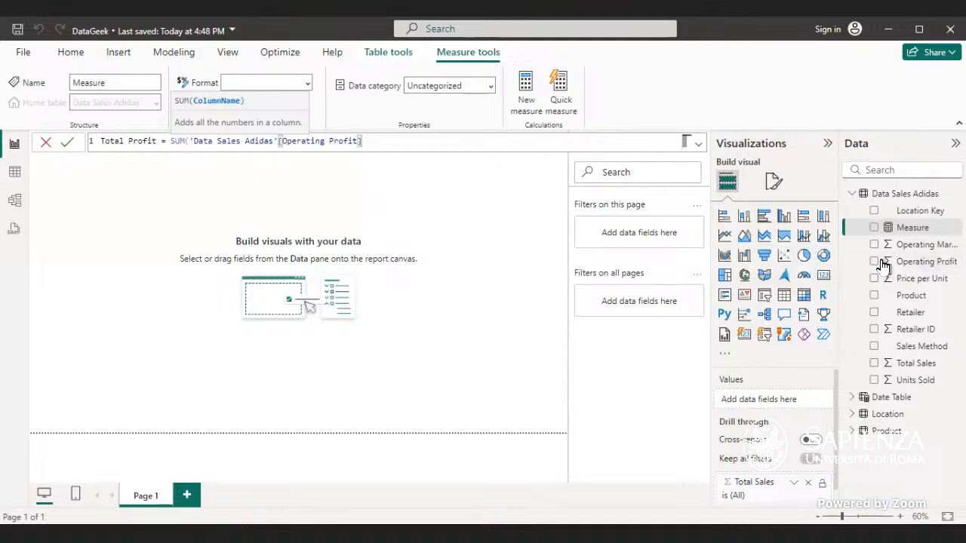
click(186, 212)
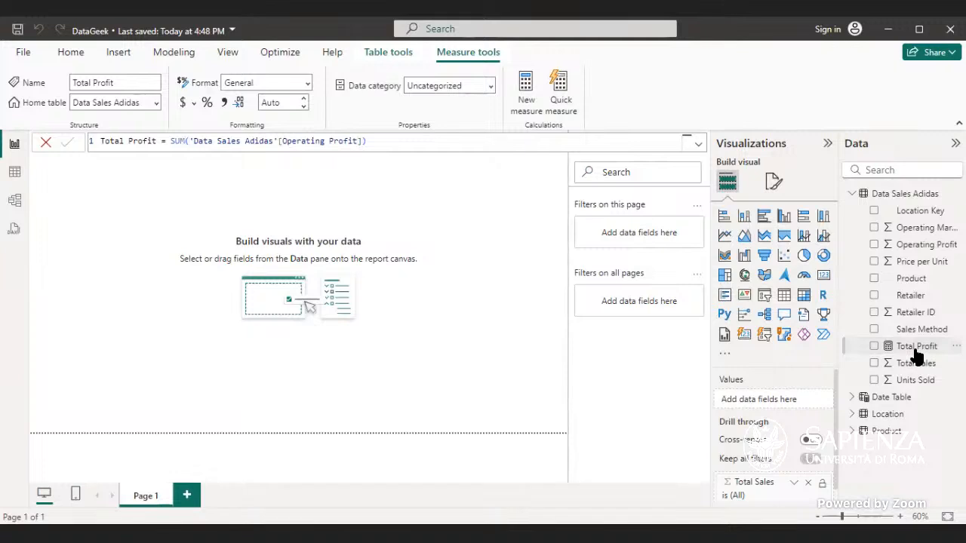
Add a card visual to the report page that displays the Total Profit measure
click(822, 275)
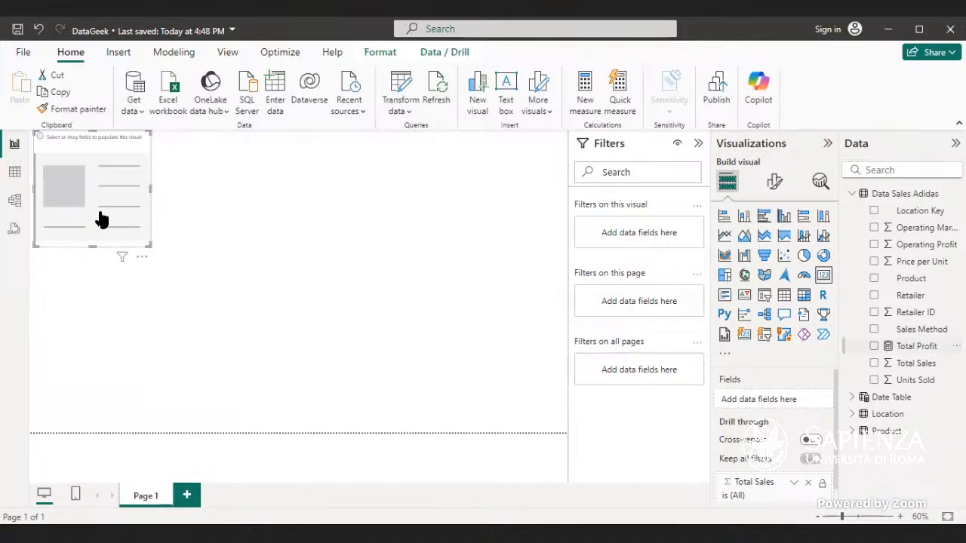
drag(927, 349, 104, 187)
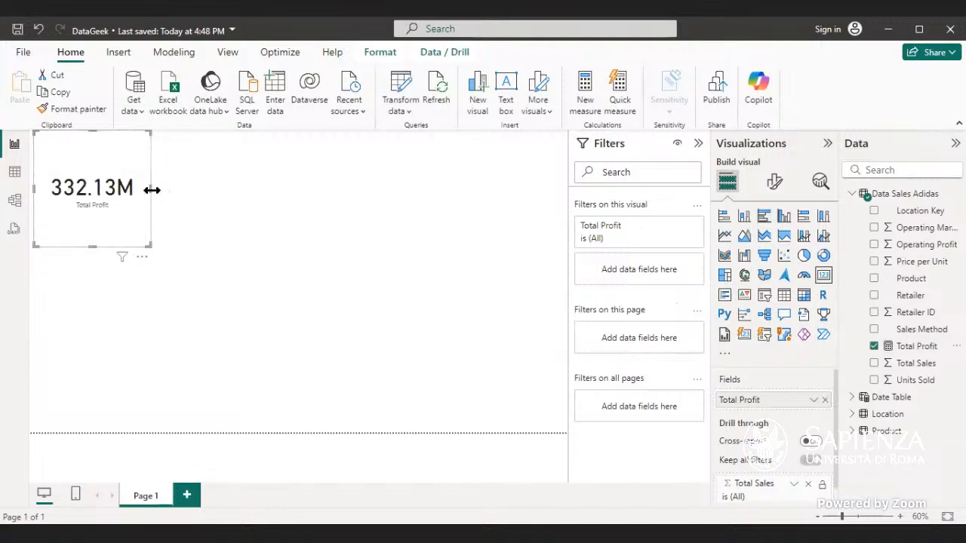
click(155, 185)
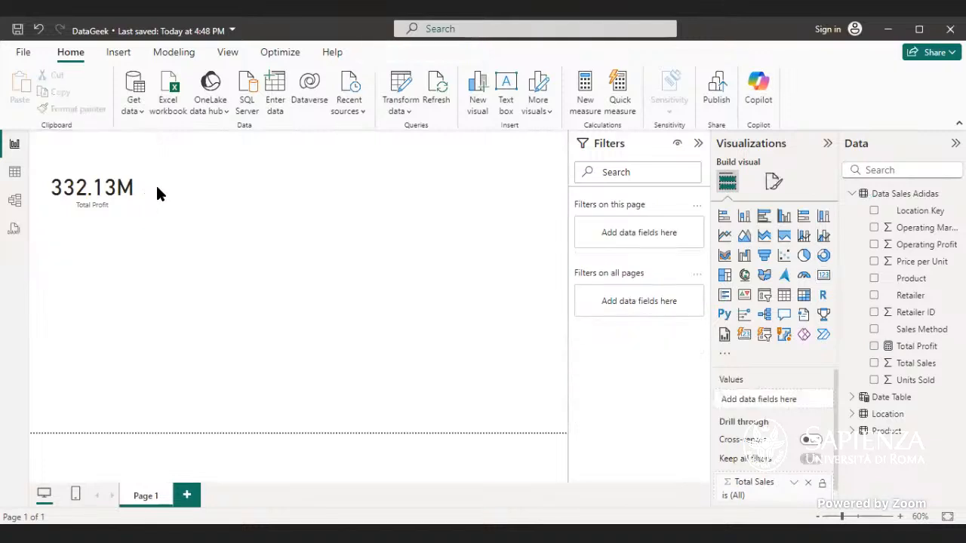
Examine the Operating Profit column in the table data of Data Sales Adidas
click(12, 175)
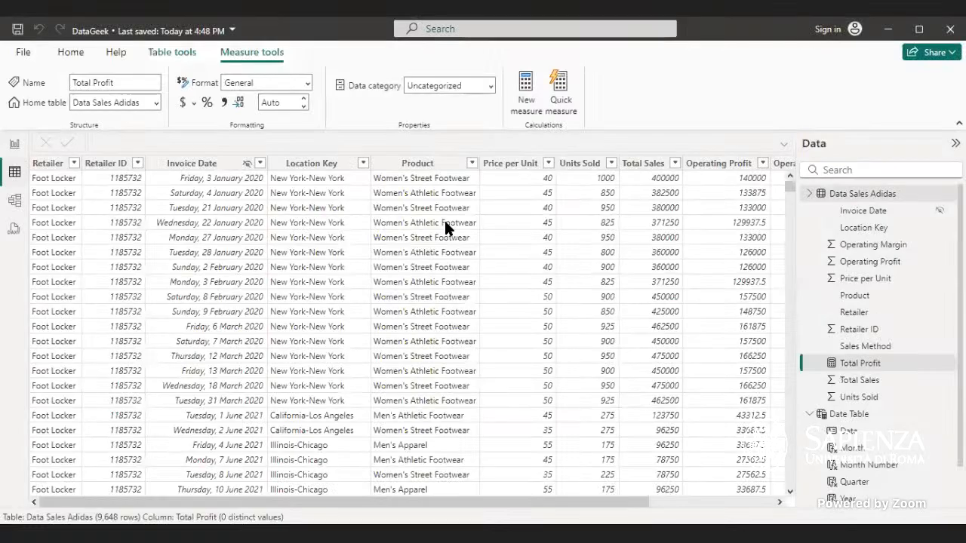
click(687, 166)
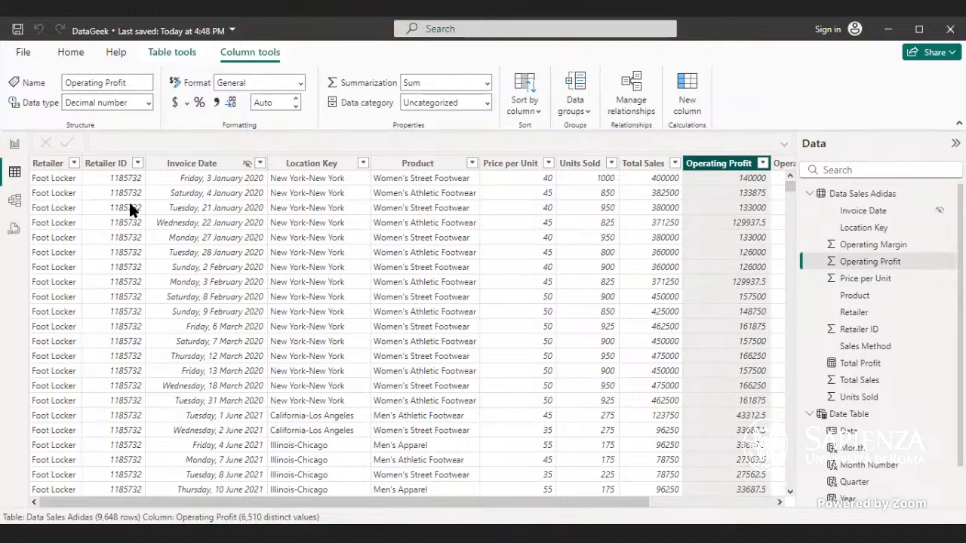
Return to the report page and remove the Total Profit card
click(14, 143)
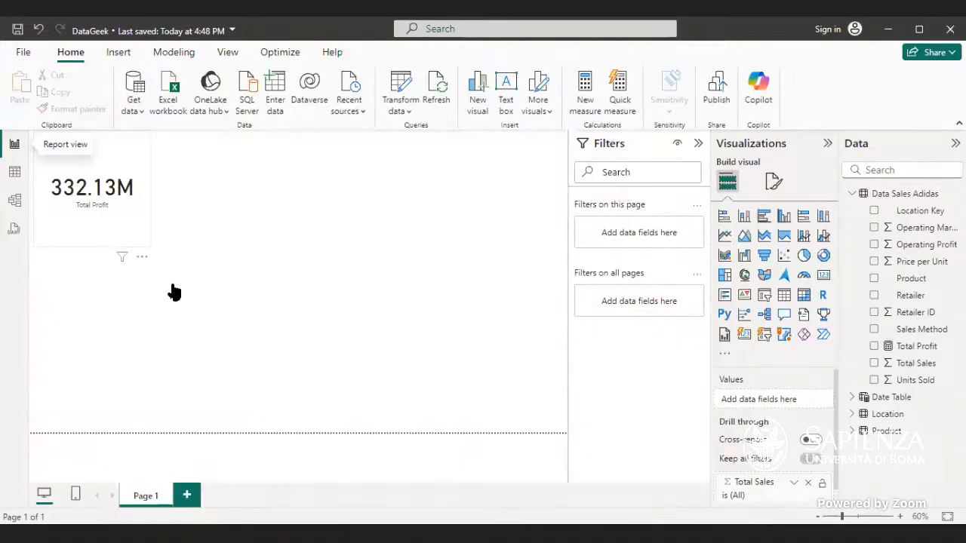
click(141, 257)
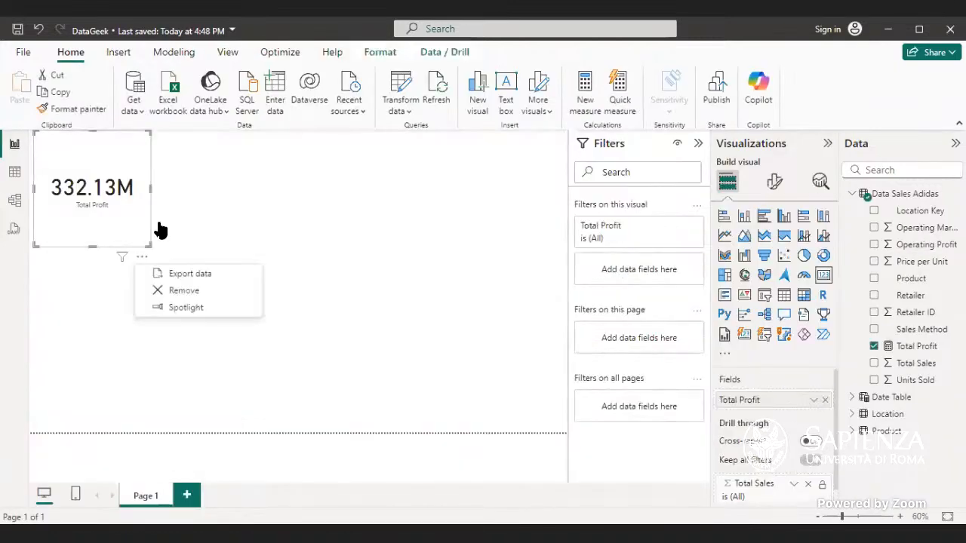
click(184, 289)
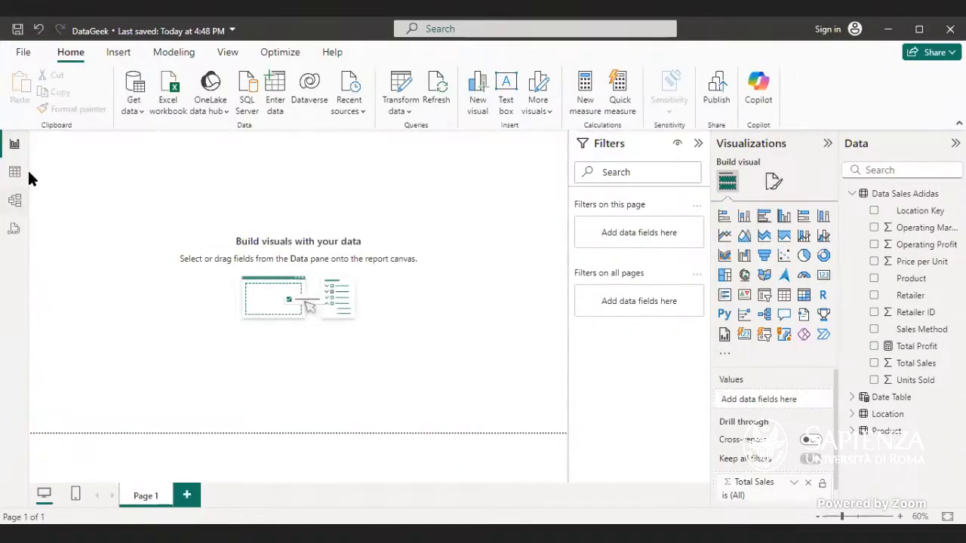
Create a Total Units Sold measure in Data Sales Adidas defined as SUM('Data Sales Adidas'[Units Sold]) and commit it
click(578, 104)
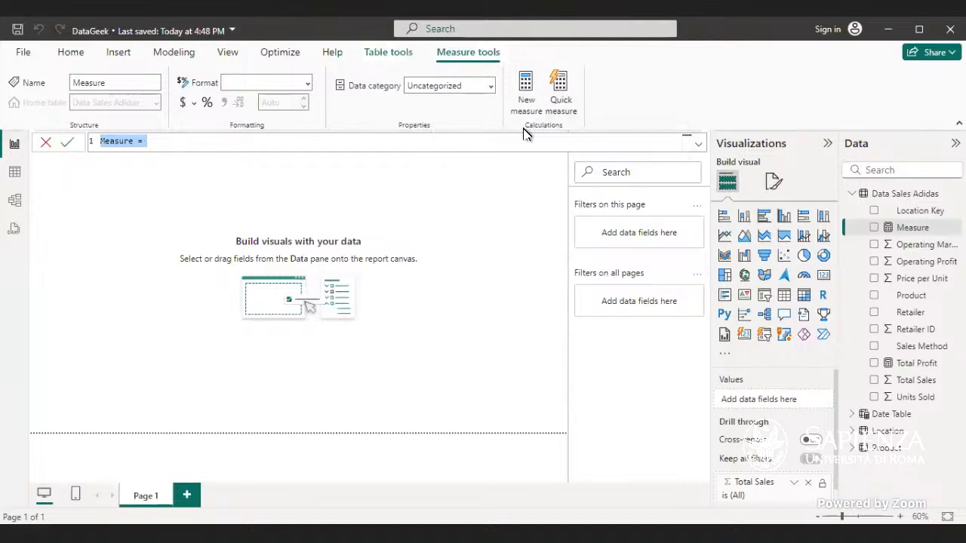
click(132, 146)
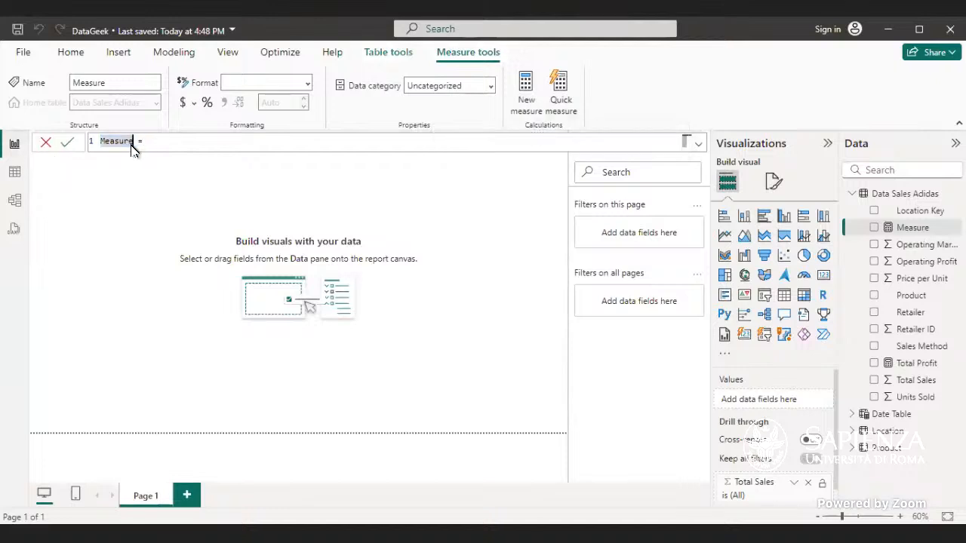
key(ctrl+a)
key(BackSpace)
text(Total Units Sold = SUM()
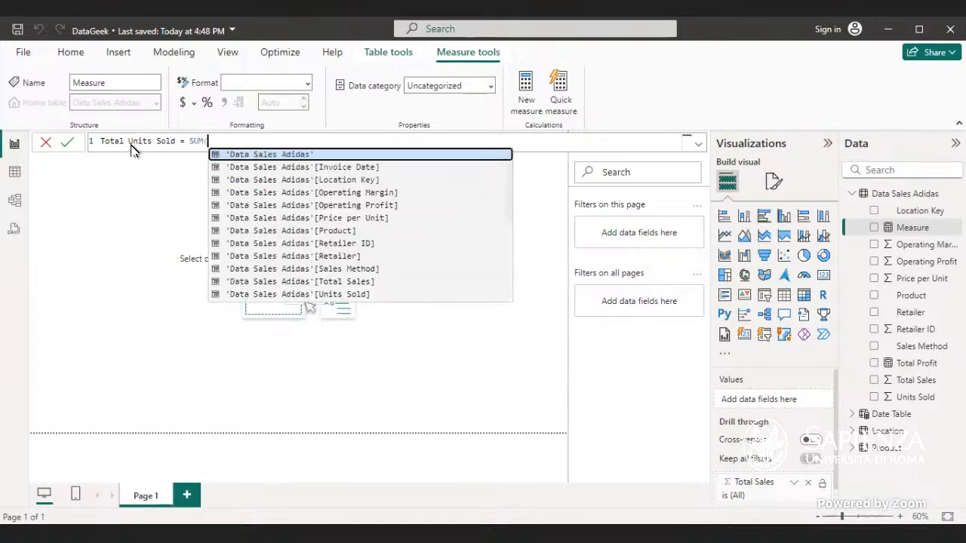
text(unit)
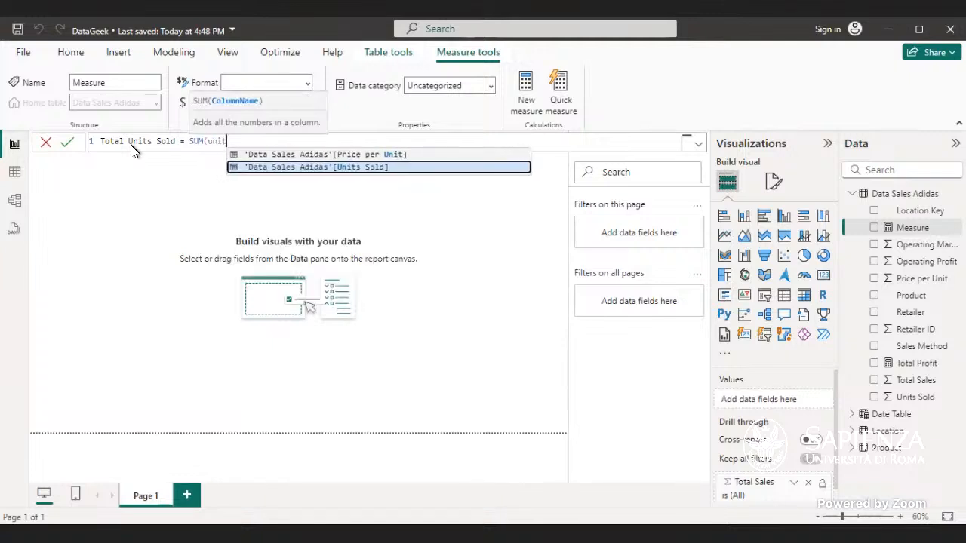
key(Tab)
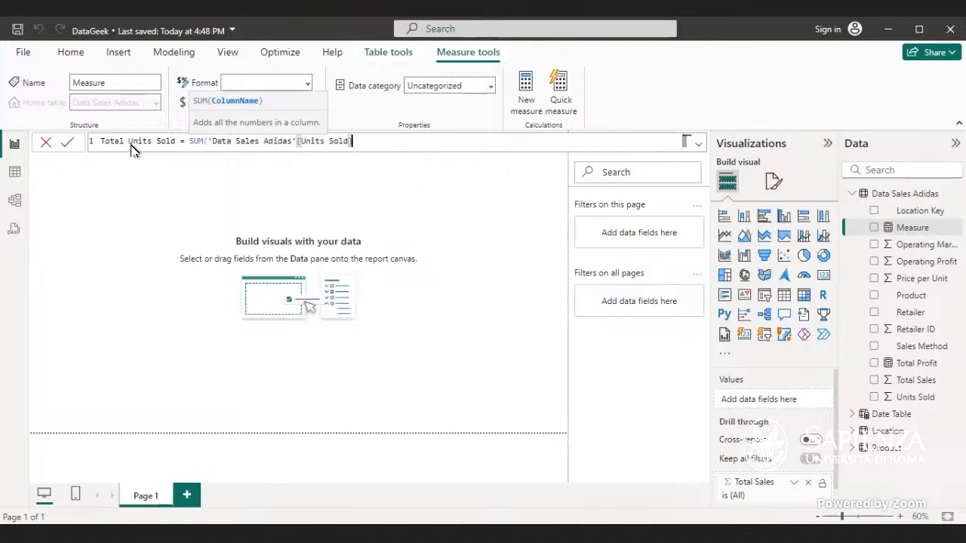
text())
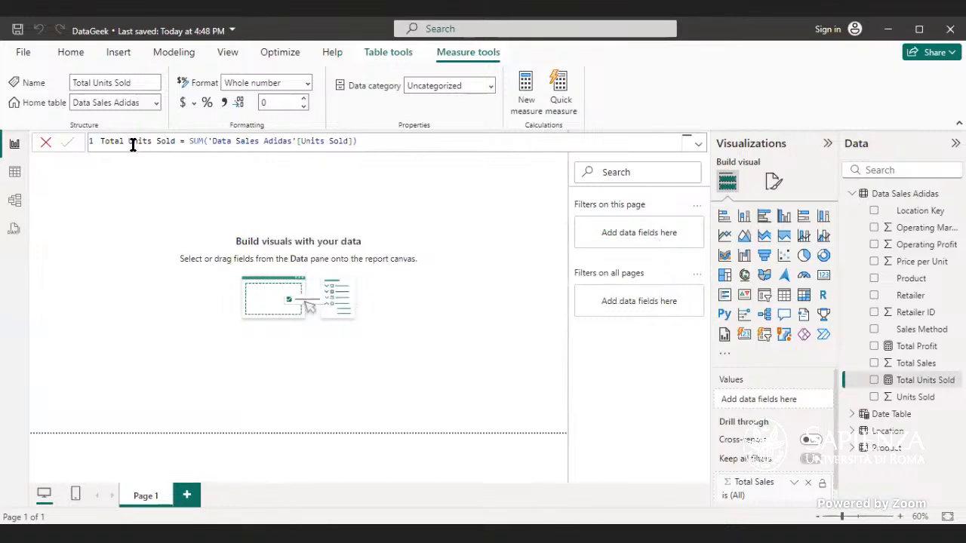
Preview the Total Units Sold measure in a card visual and remove the card from the page
click(822, 276)
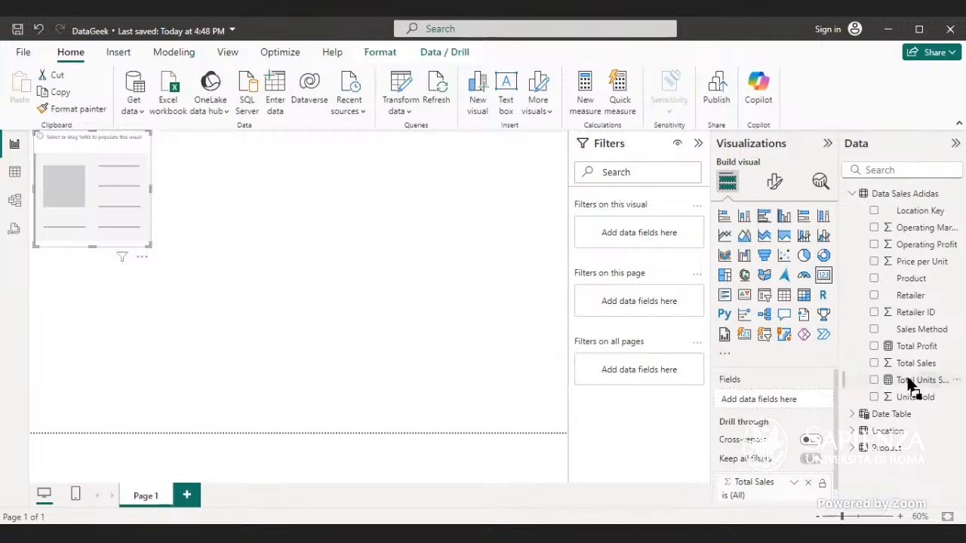
drag(911, 381, 45, 211)
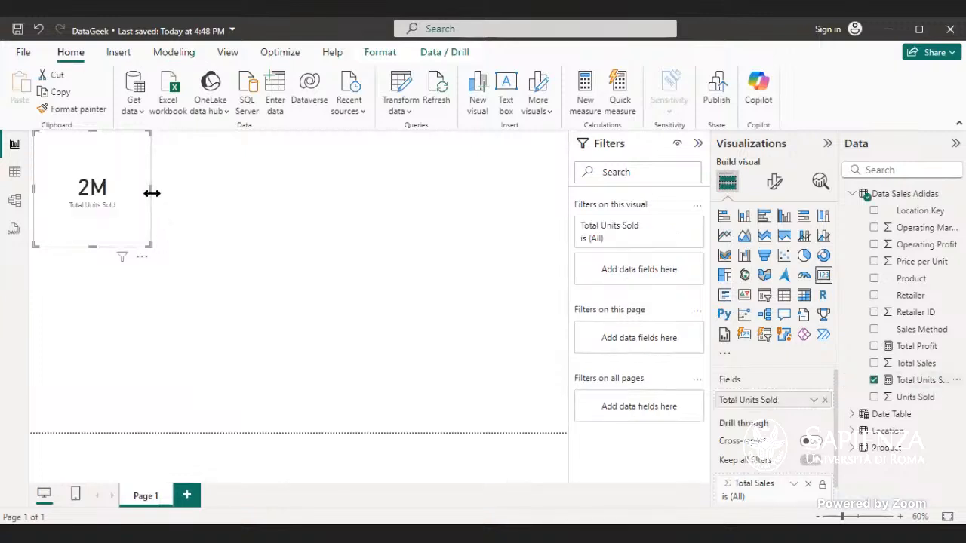
drag(152, 193, 163, 195)
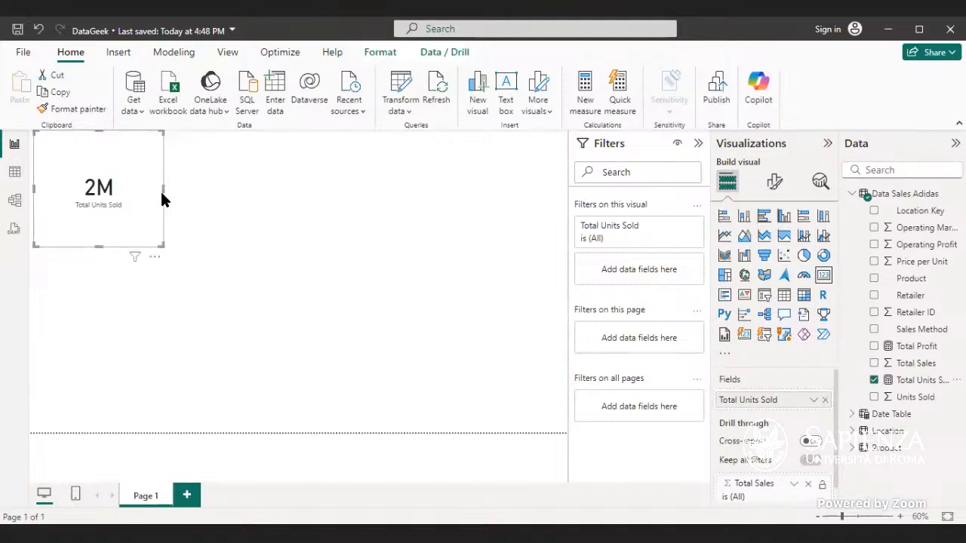
click(156, 260)
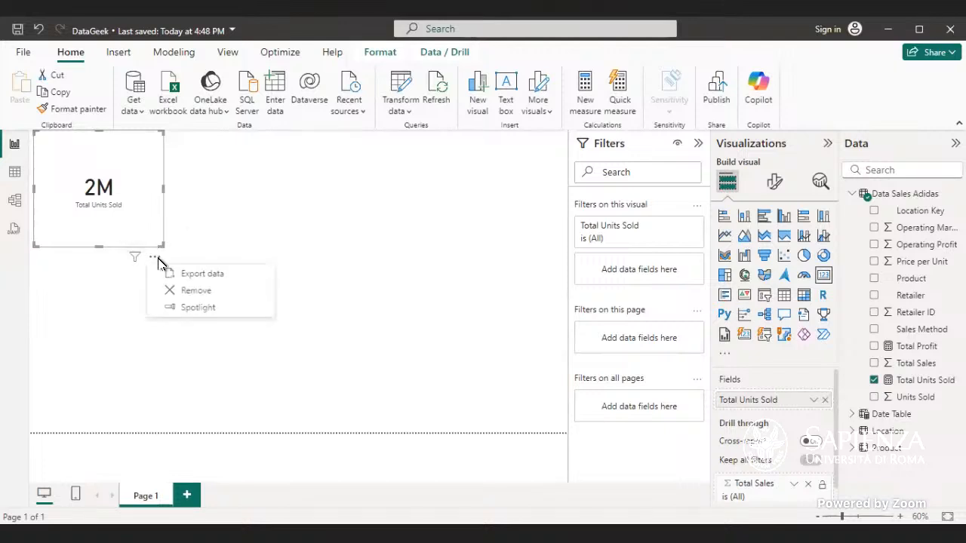
click(184, 292)
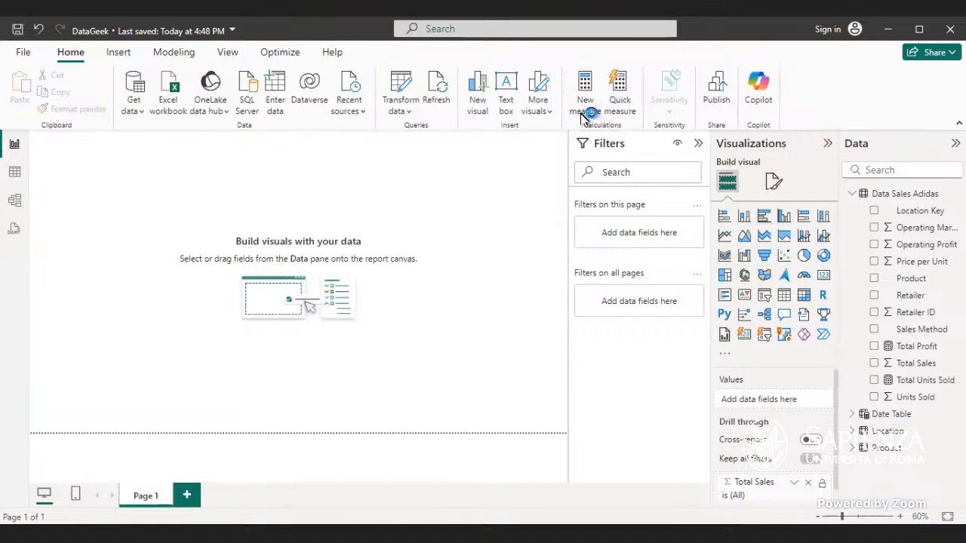
Try to create a new measure named Total Sales, defined as SUM('Data Sales Adidas'[Total Sales])
click(139, 142)
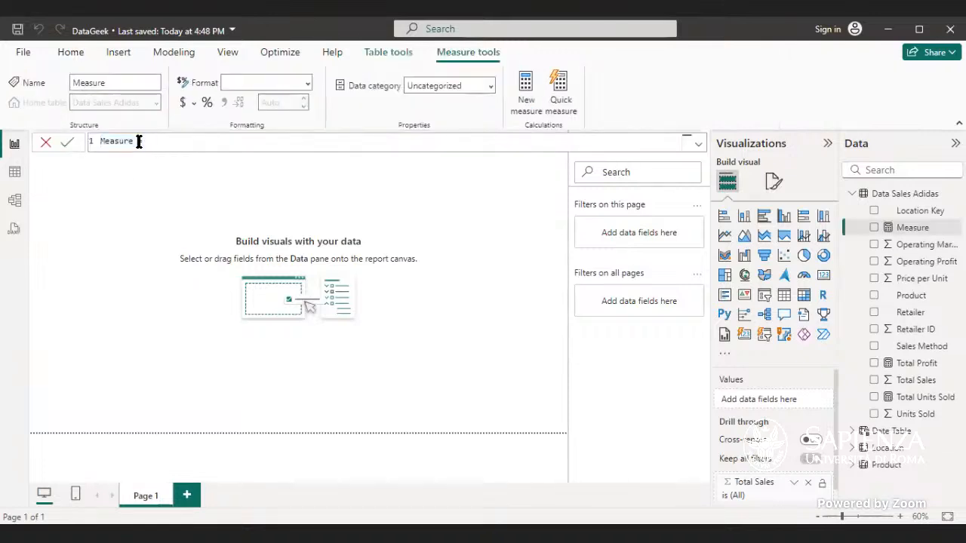
key(BackSpace)
key(BackSpace)
key(BackSpace)
key(BackSpace)
key(BackSpace)
key(BackSpace)
key(BackSpace)
text(Total Sales = SUM()
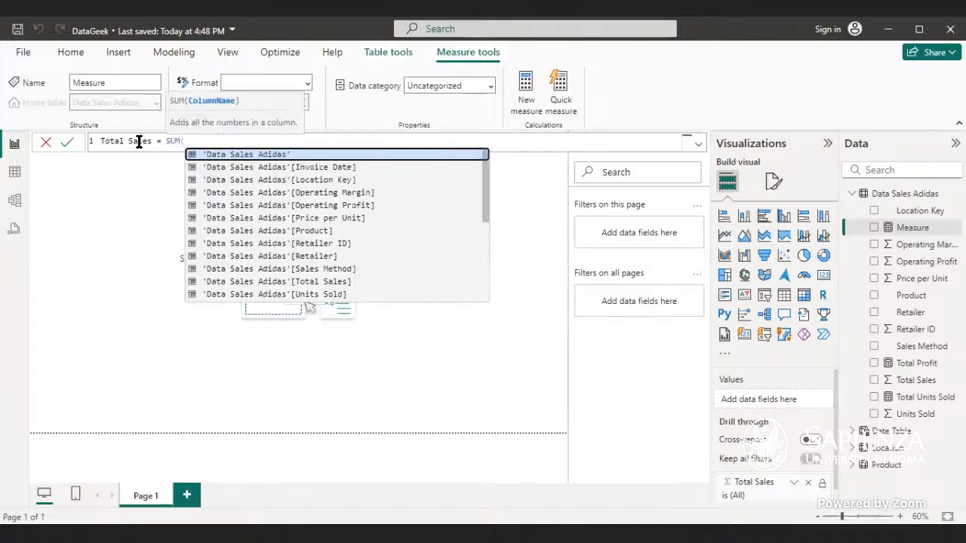
text(tot)
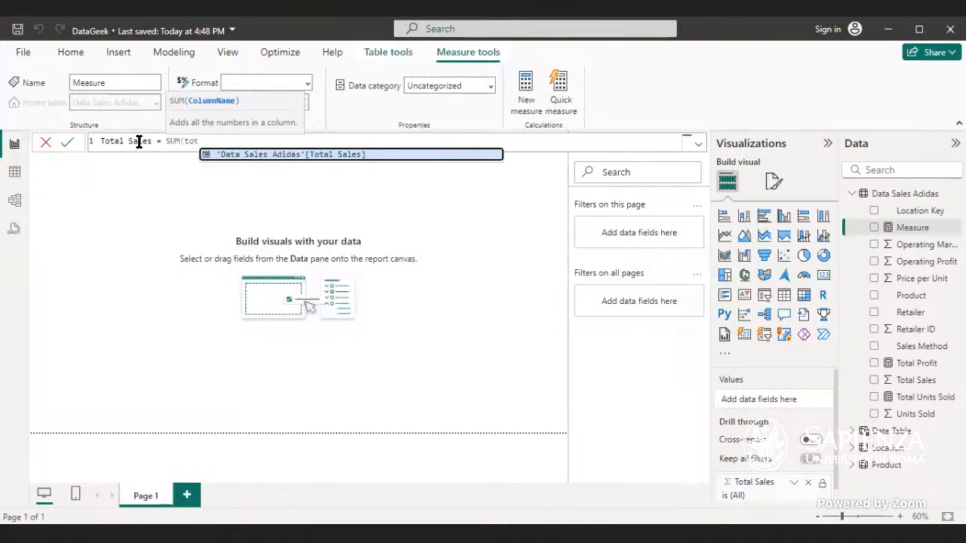
key(Tab)
text())
key(Return)
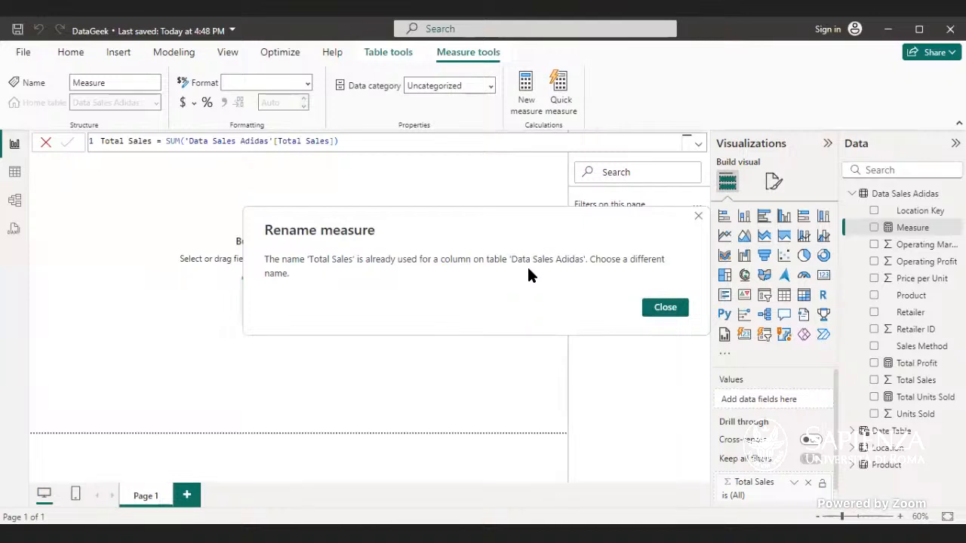
click(665, 310)
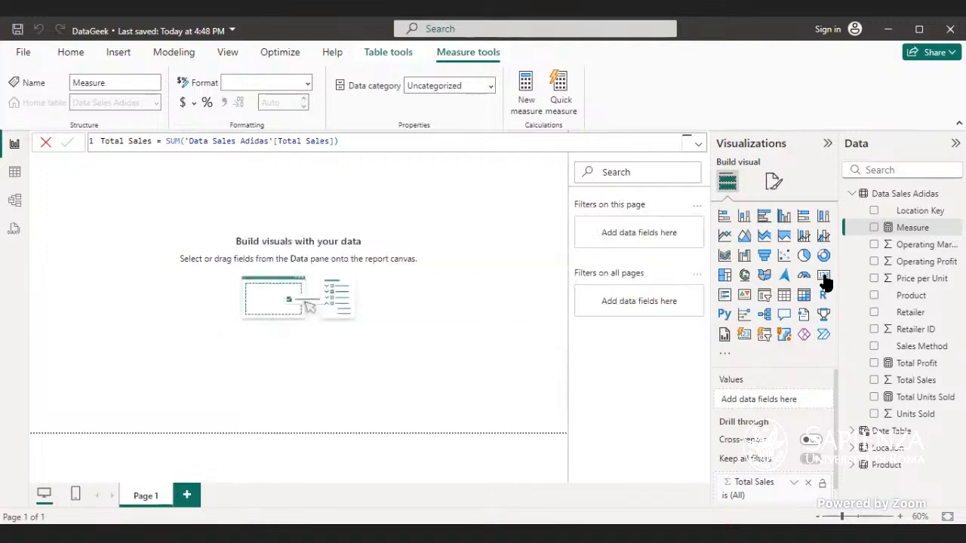
Change the new measure's name to Total Sales1 in its formula and commit it
click(121, 157)
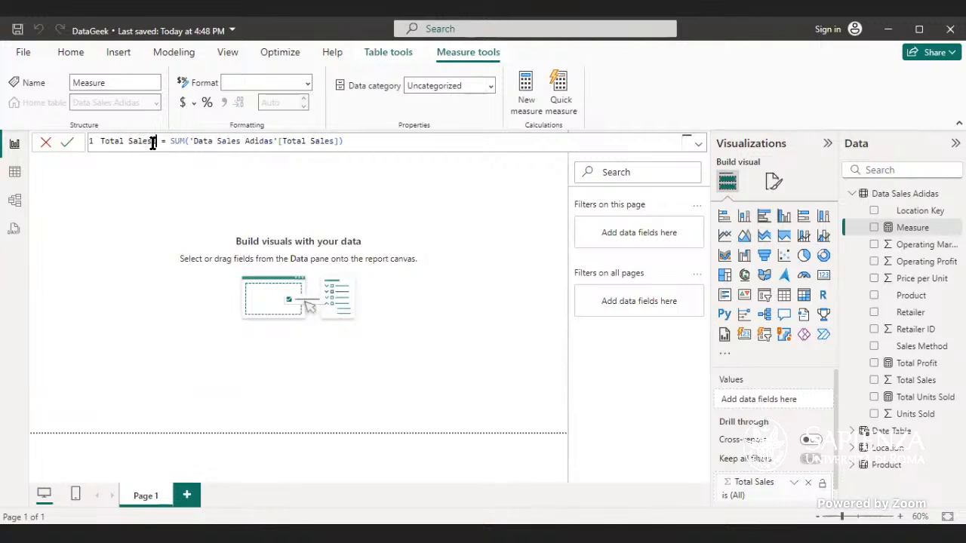
text(1)
key(Return)
Add a card visual to the report page that displays the Total Sales1 measure
click(822, 276)
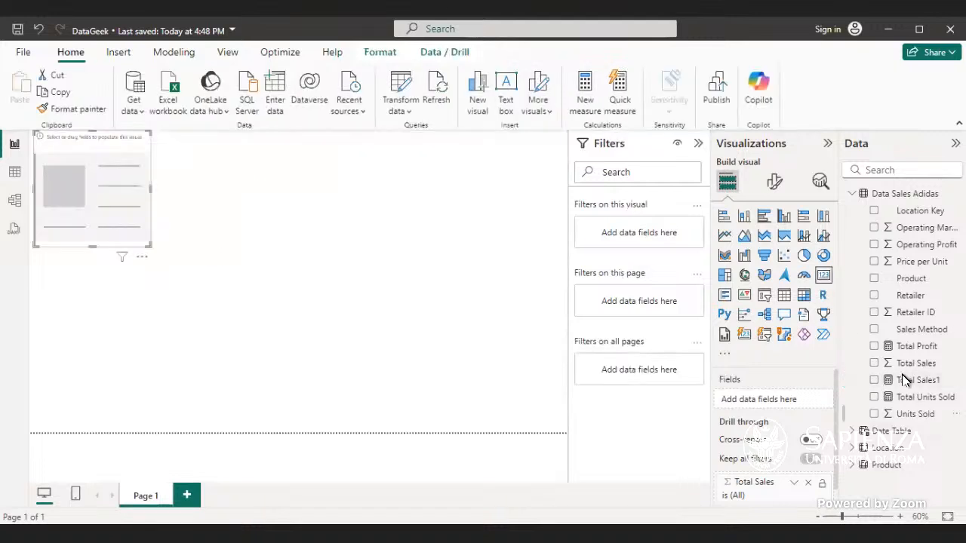
drag(904, 381, 130, 179)
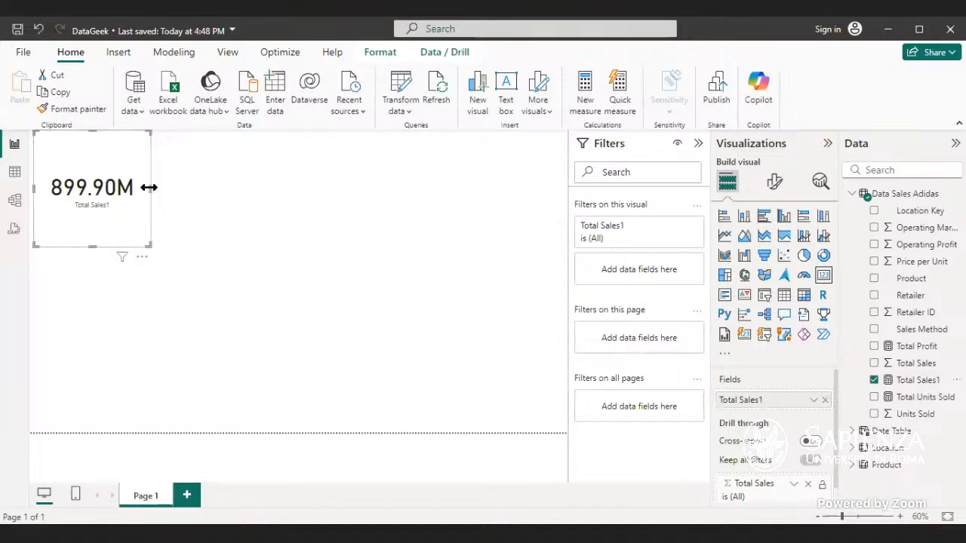
click(155, 195)
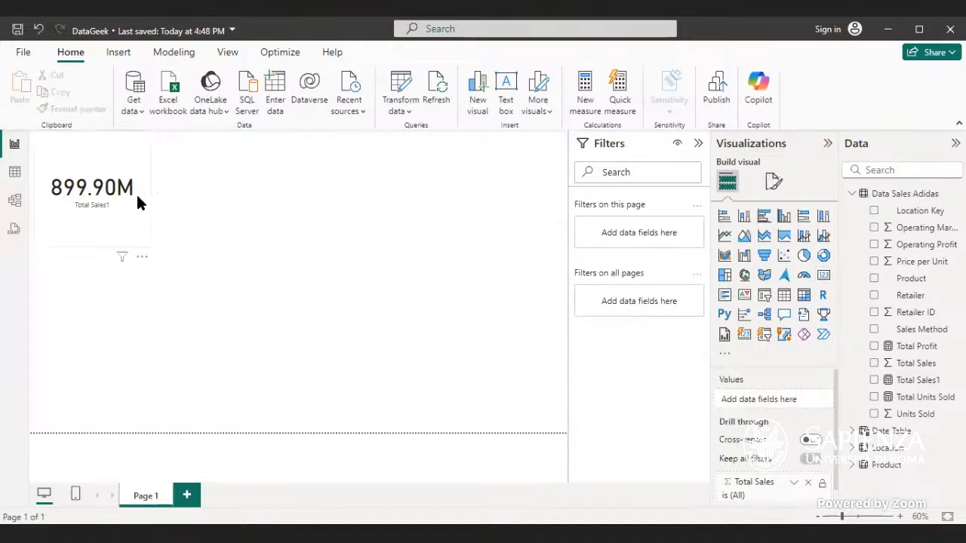
click(140, 200)
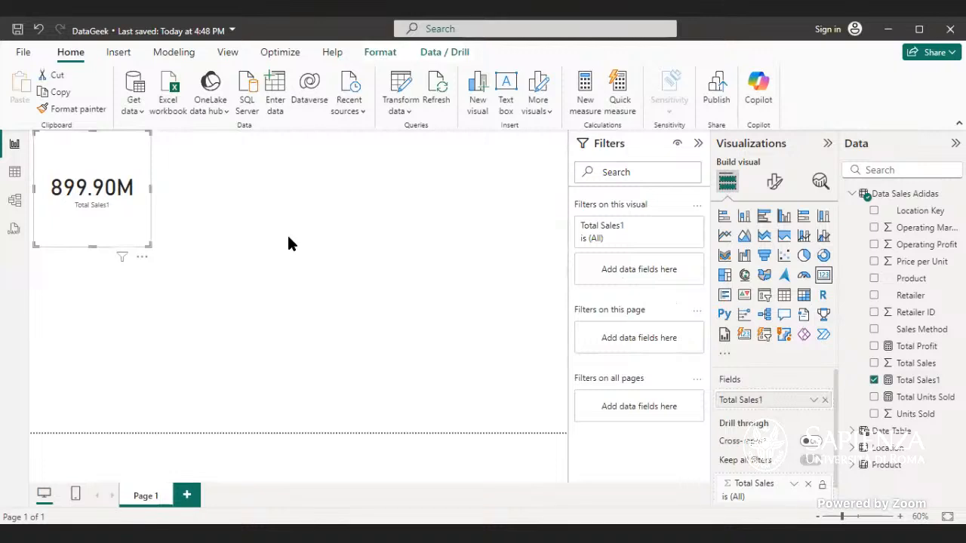
click(305, 289)
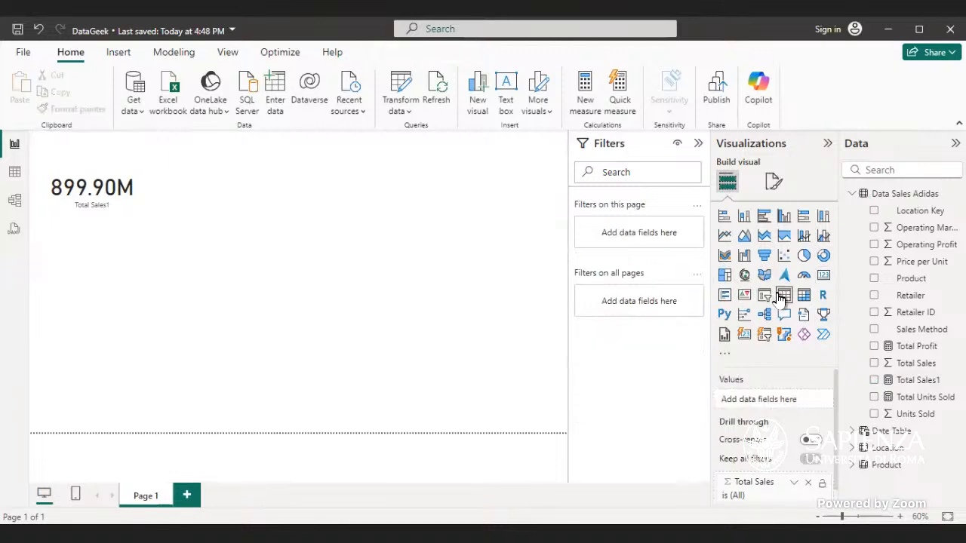
Compare with the summed Total Sales column in a table visual, and remove that table from the page
click(781, 296)
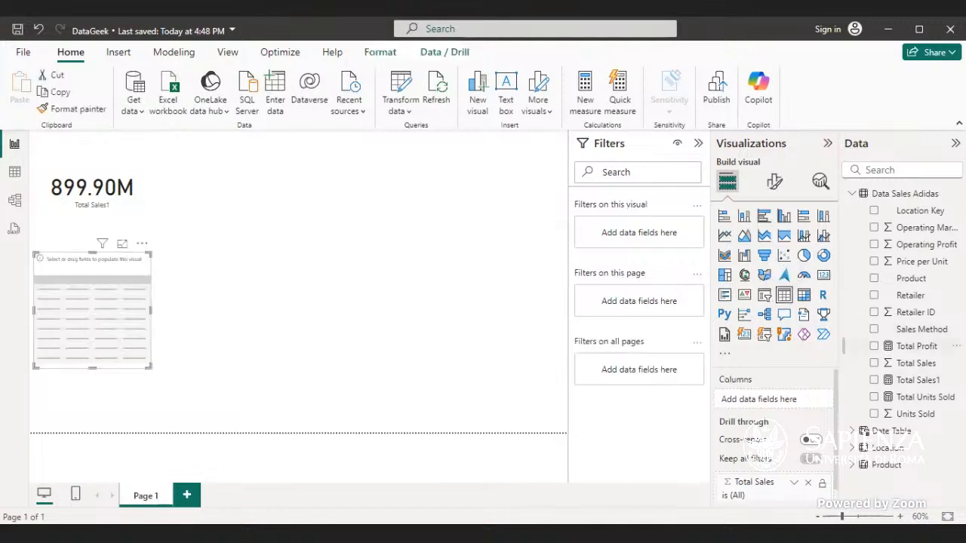
drag(939, 366, 78, 264)
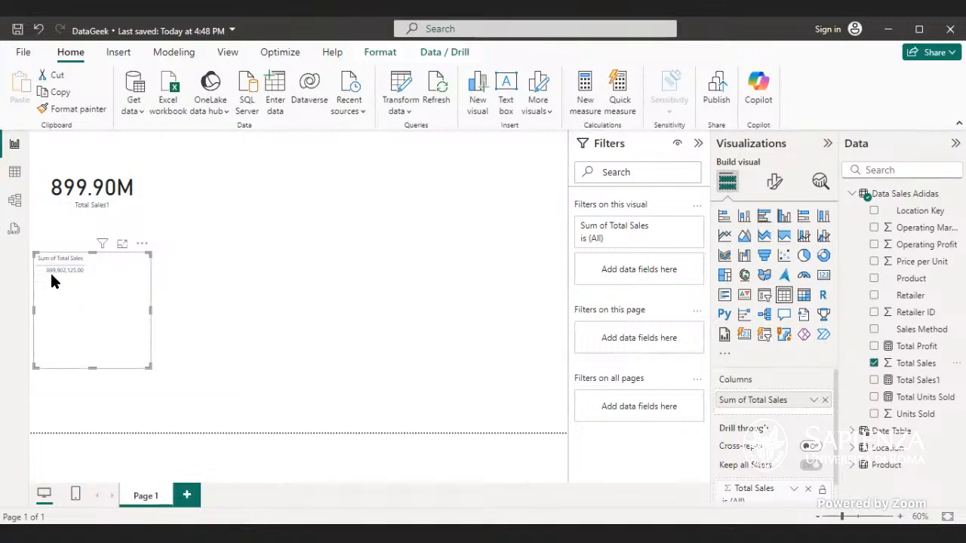
click(142, 243)
click(170, 296)
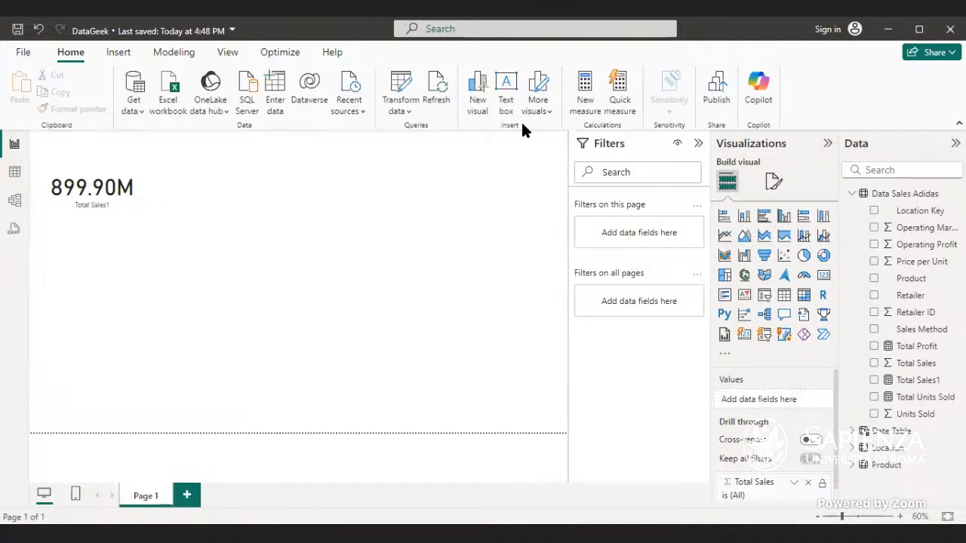
Start a new measure in the Data Sales Adidas table and name it Avg. Operating Margin
click(576, 109)
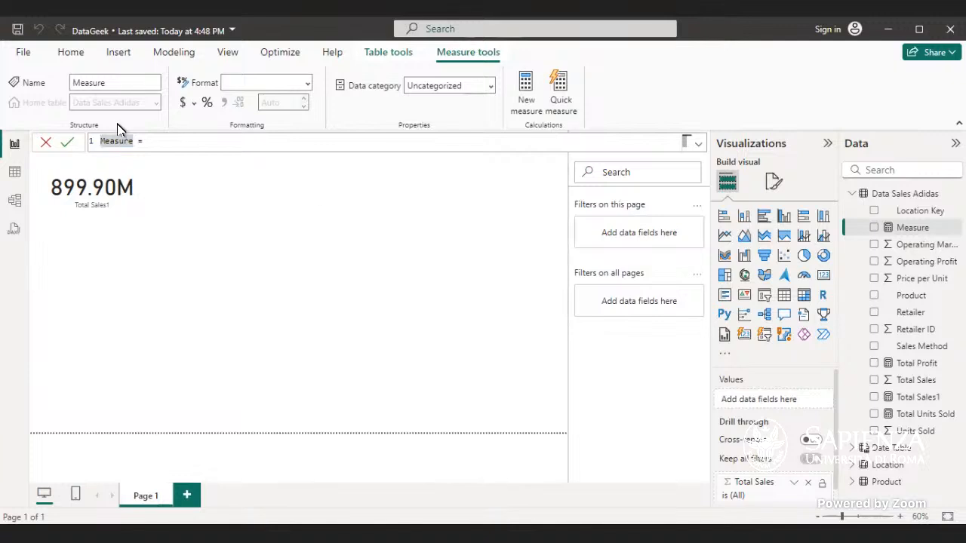
drag(133, 141, 102, 143)
key(BackSpace)
text(Avg. Operating M)
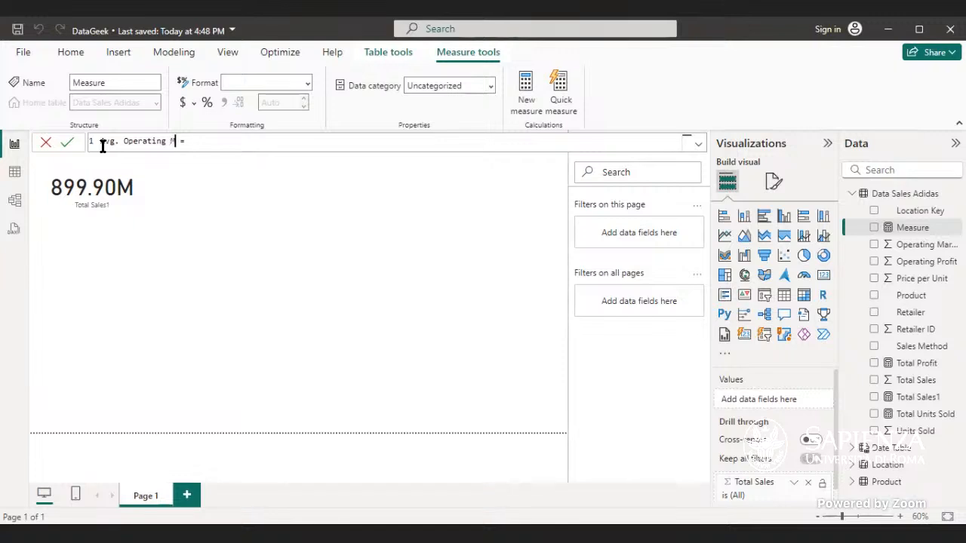
text(argin)
Define the Avg. Operating Margin measure as AVERAGE('Data Sales Adidas'[Operating Margin]) and commit it
key(End)
text(aver)
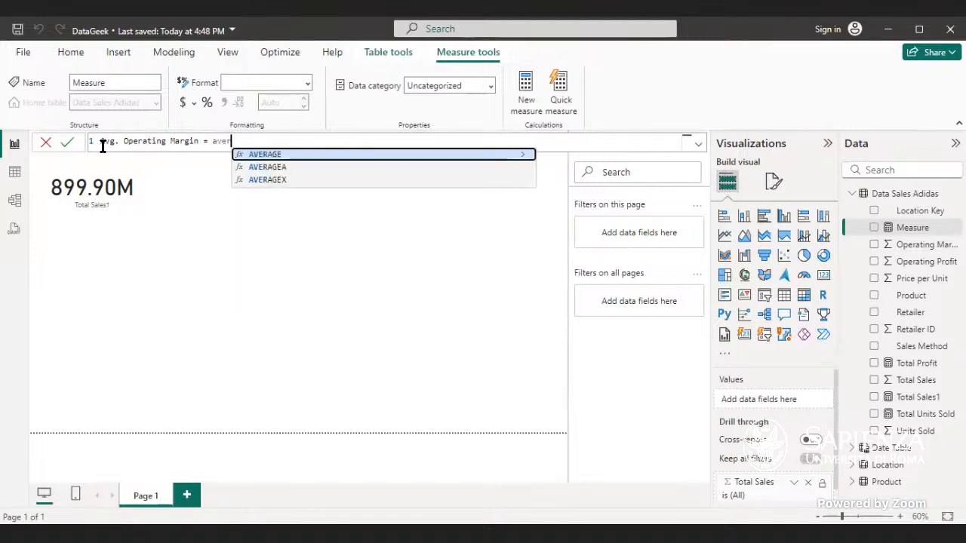
key(Tab)
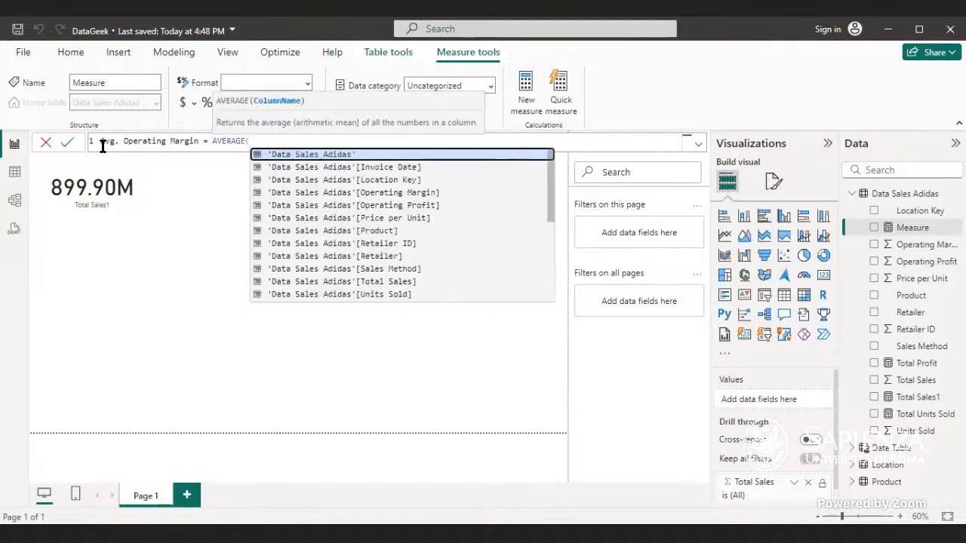
key(Down)
key(Down)
key(Down)
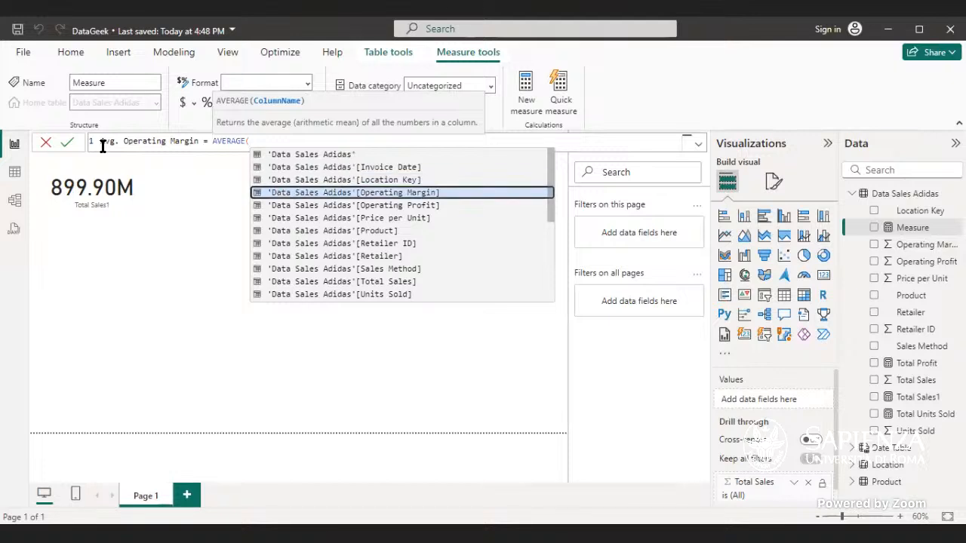
key(Tab)
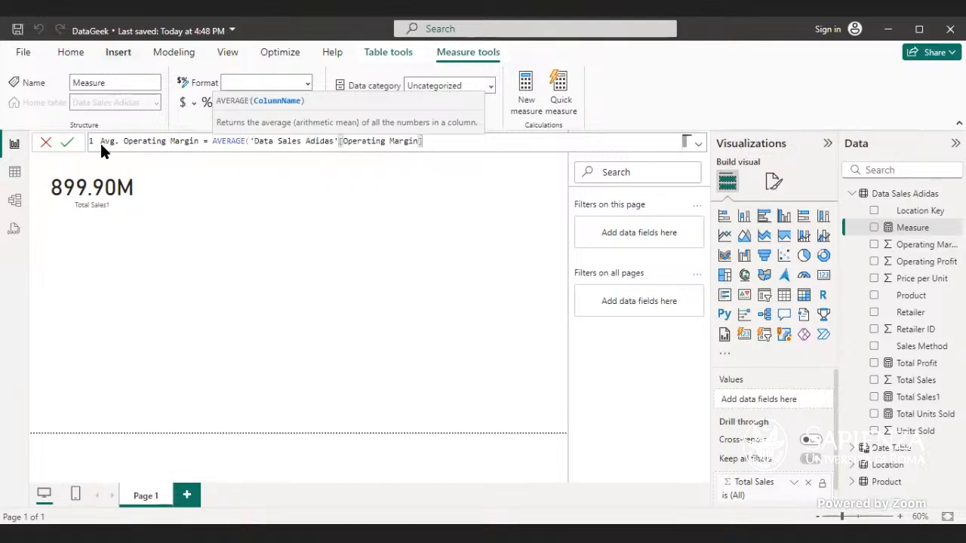
text())
key(Return)
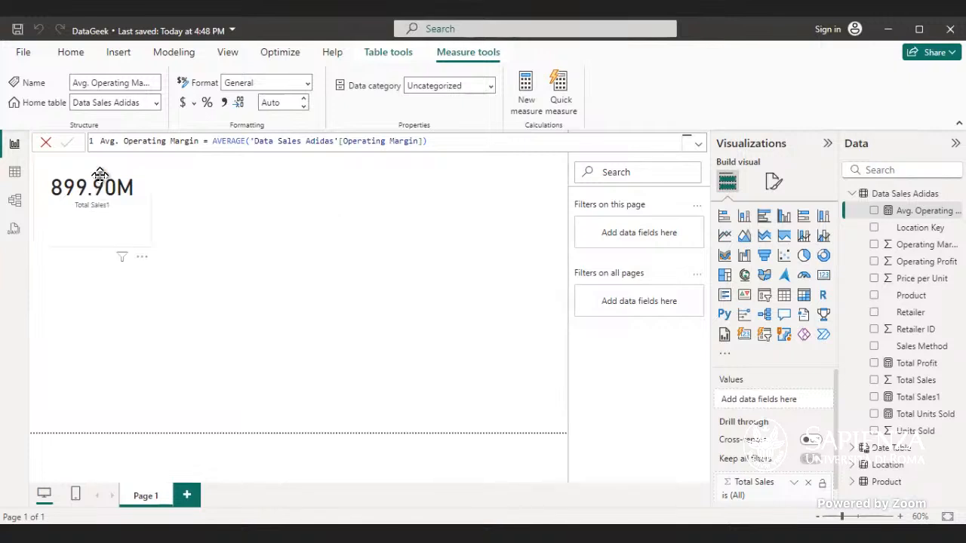
Check the Avg. Operating Margin measure in a temporary card visual, and remove that card from the page
click(823, 277)
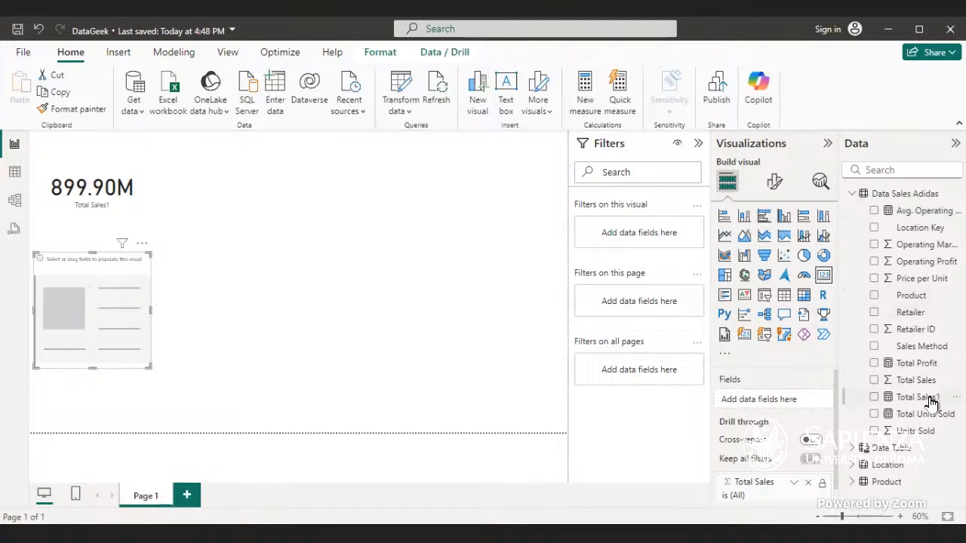
drag(920, 211, 105, 325)
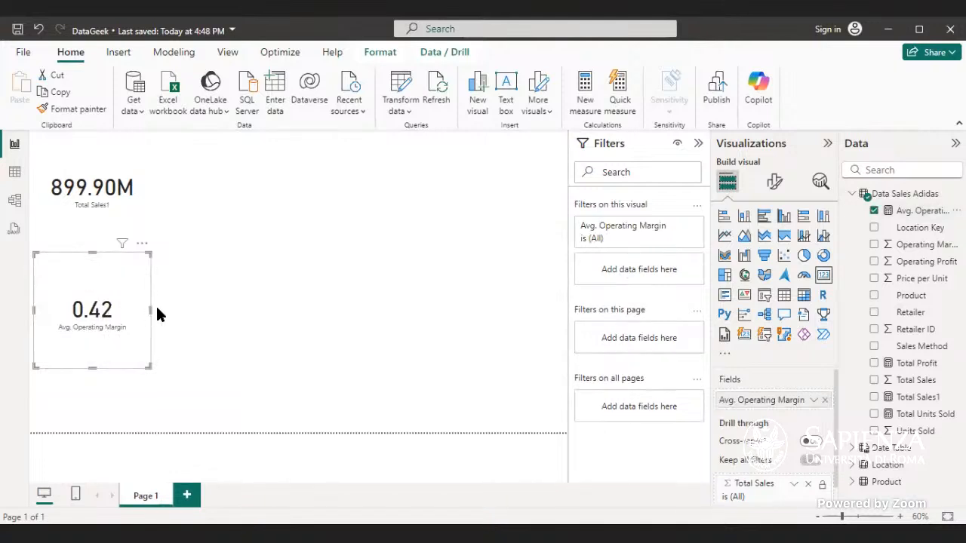
click(142, 243)
click(168, 277)
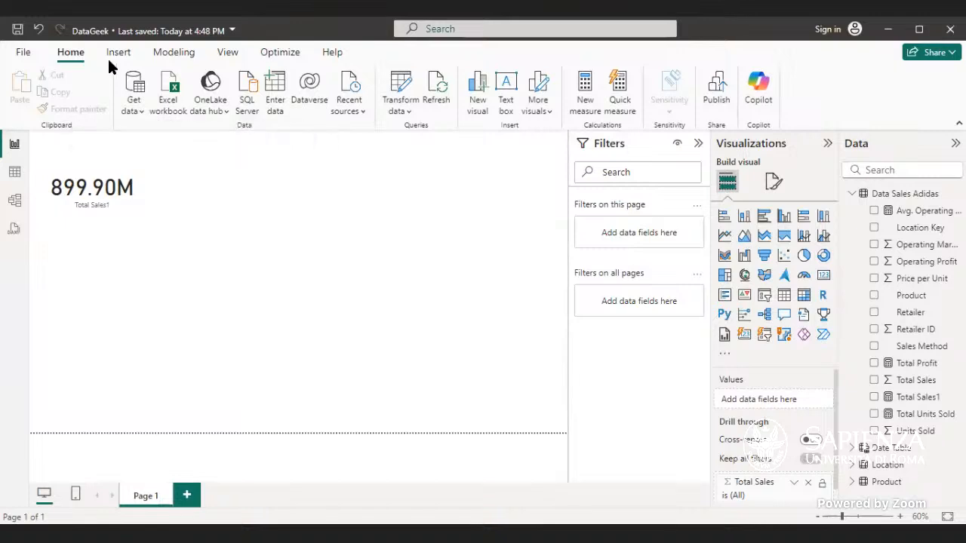
Create a new measure named Total Transactions, defined as COUNTROWS('Data Sales Adidas')
click(585, 101)
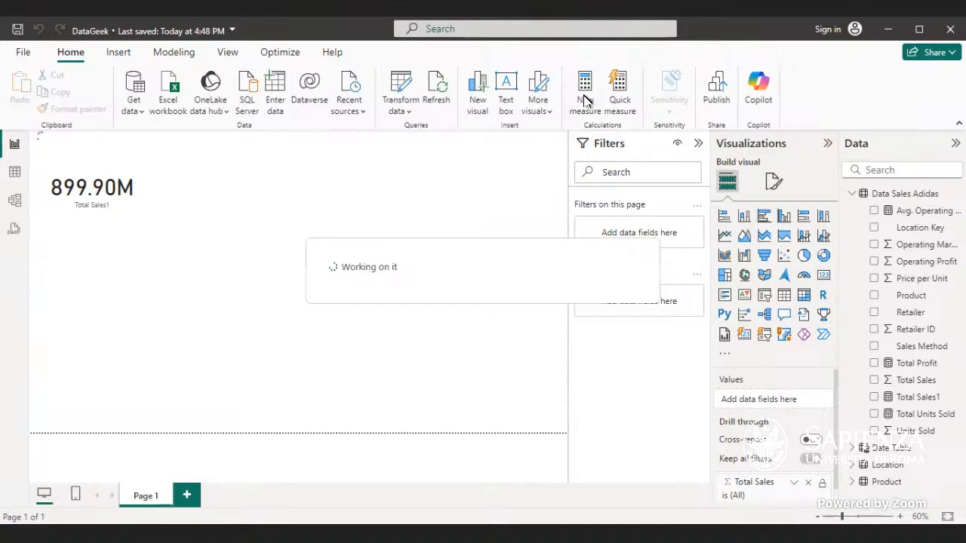
key(BackSpace)
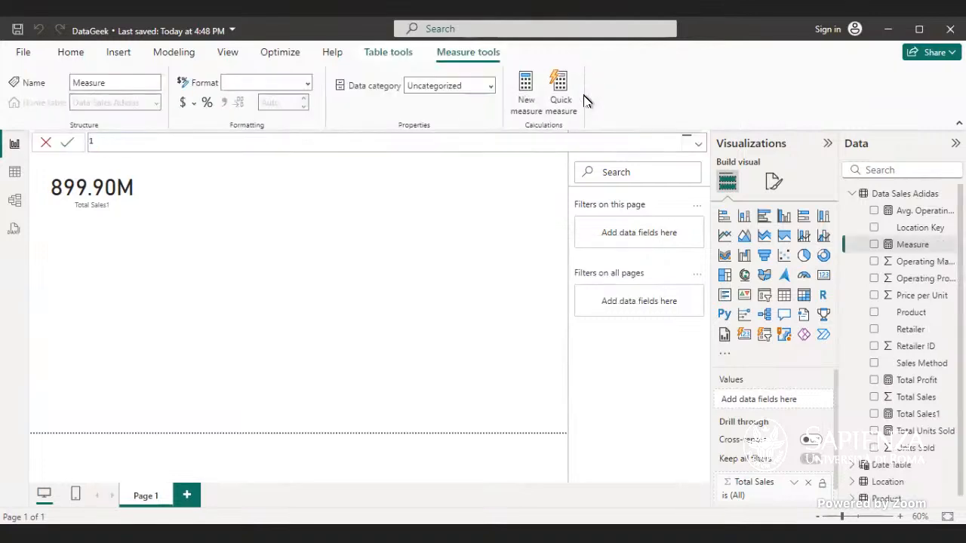
text(Total Transaction)
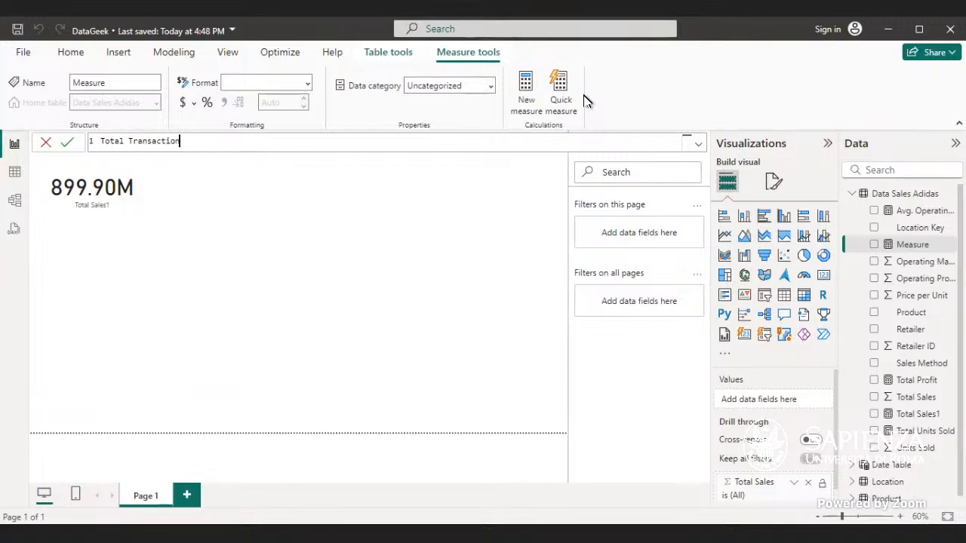
text(s =)
text(co)
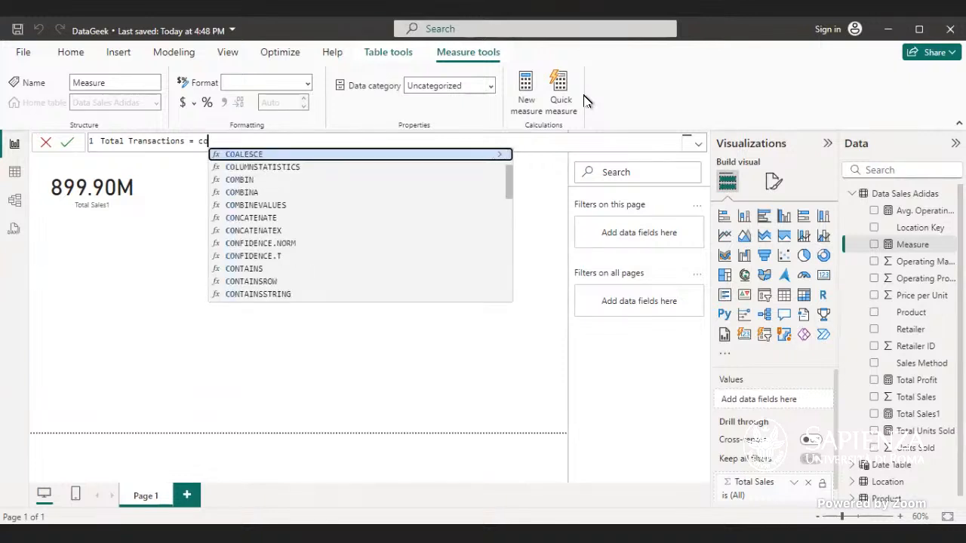
text(untrows)
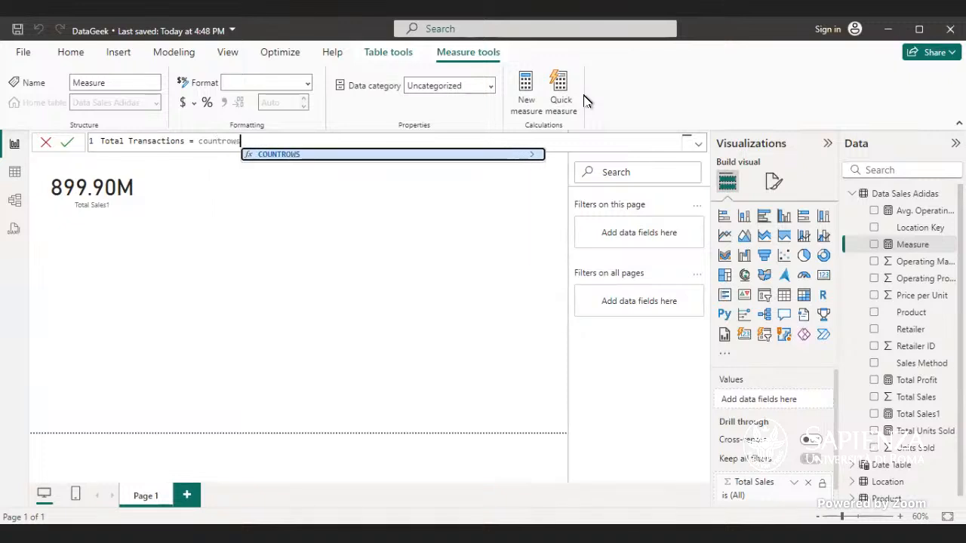
key(Tab)
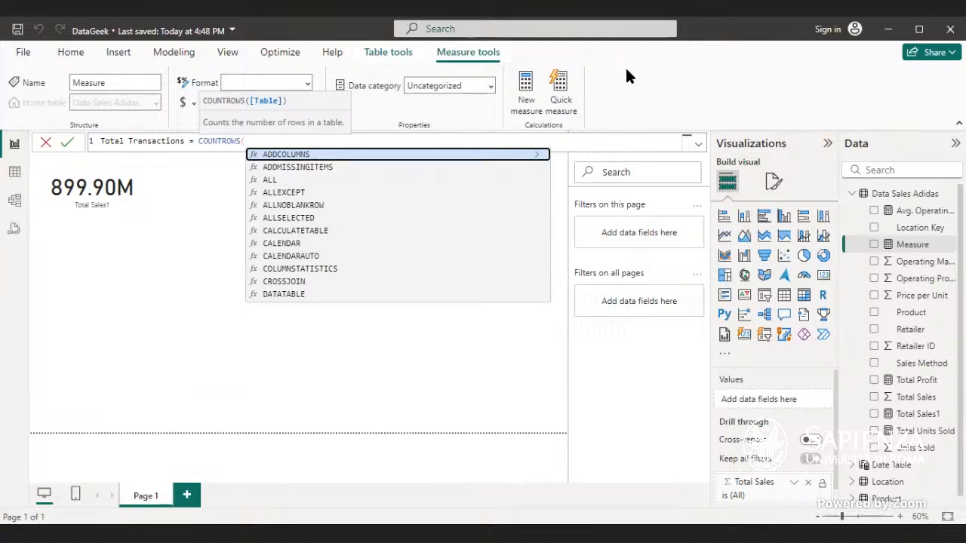
text(ad)
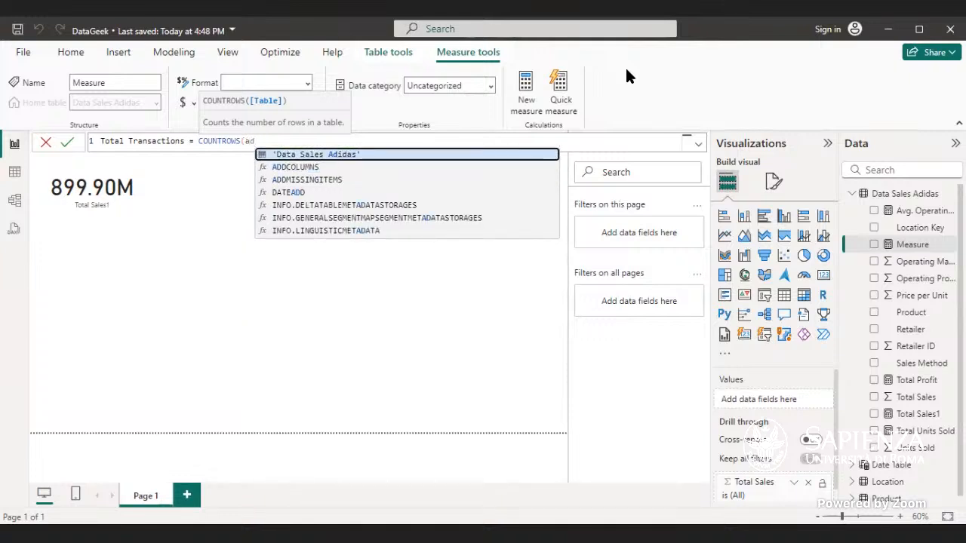
key(Tab)
text())
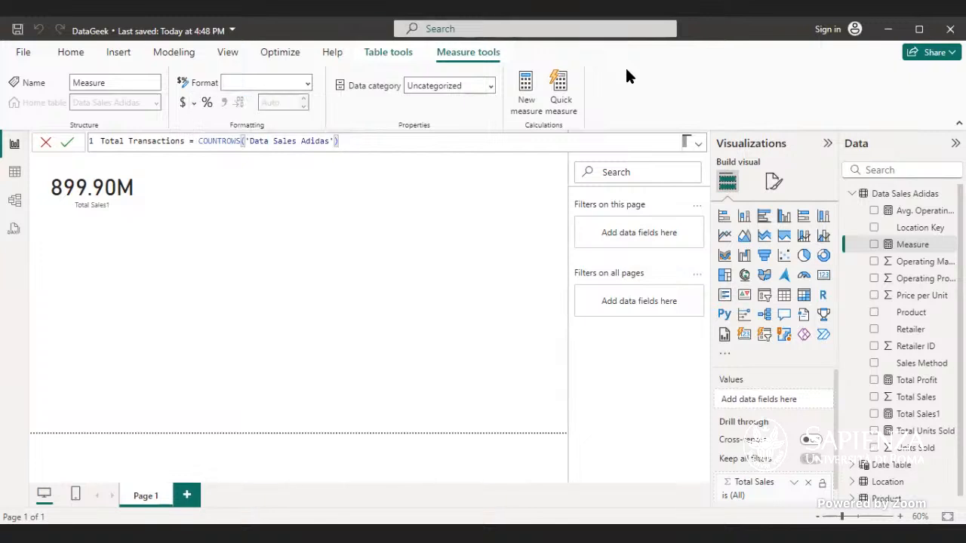
key(Return)
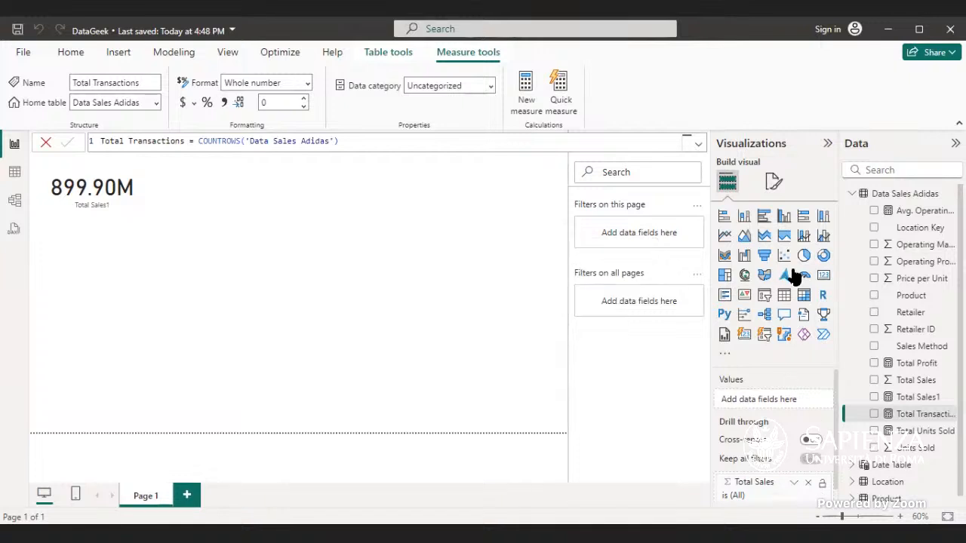
Add a card visual displaying Total Transactions, and compare it with the rows of the Data Sales Adidas table before returning to the report
click(823, 279)
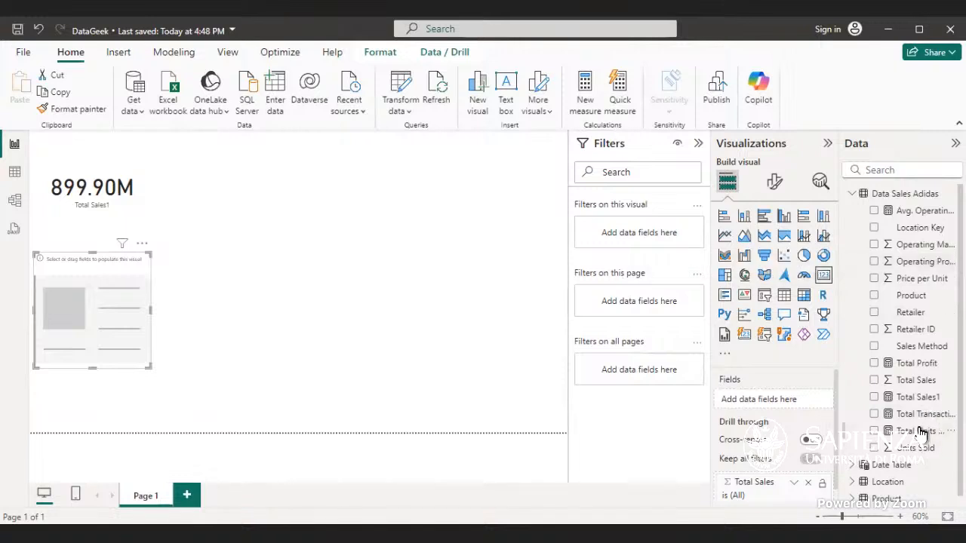
drag(921, 419, 113, 312)
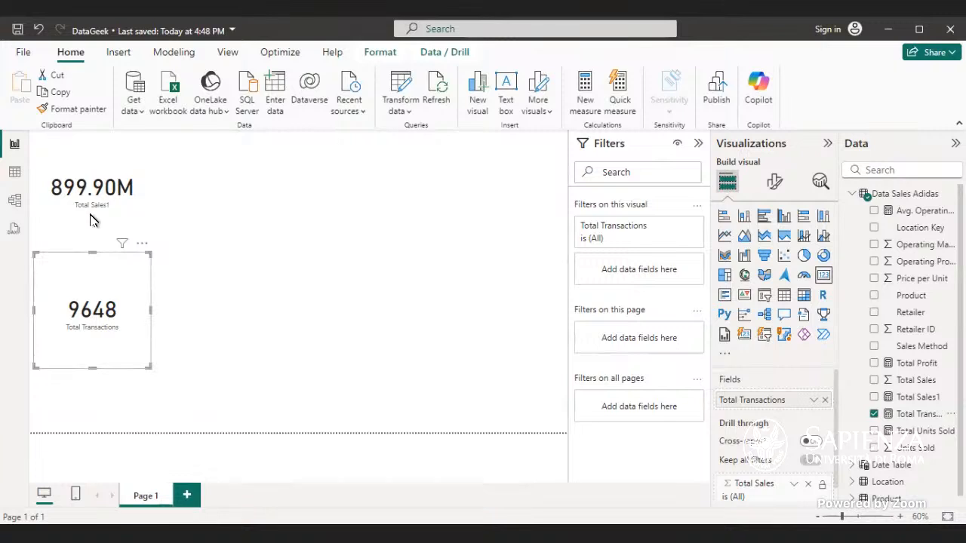
click(15, 179)
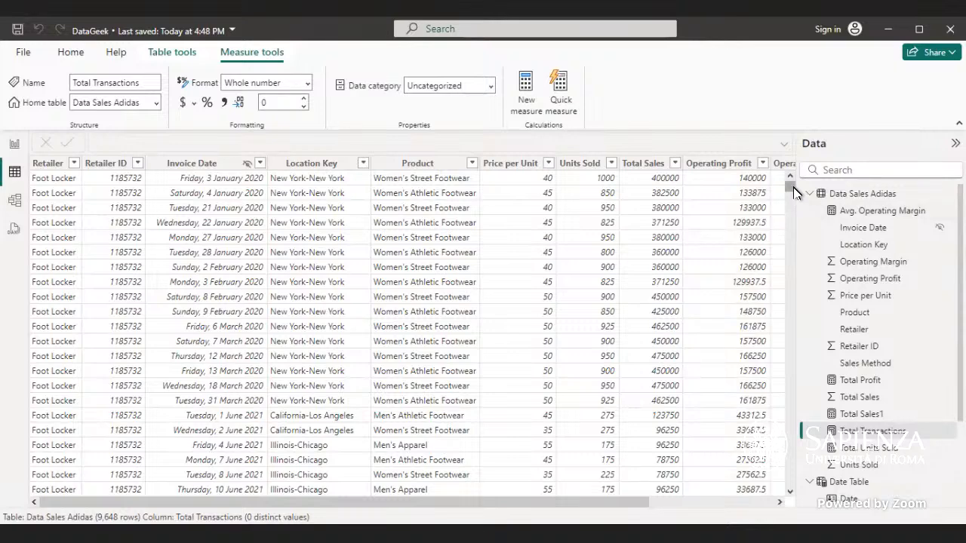
drag(790, 187, 715, 499)
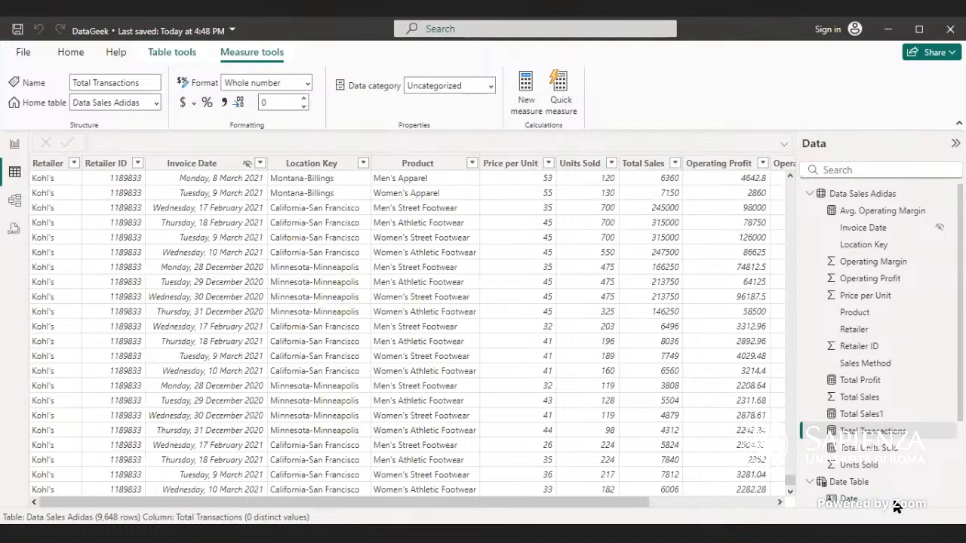
click(792, 498)
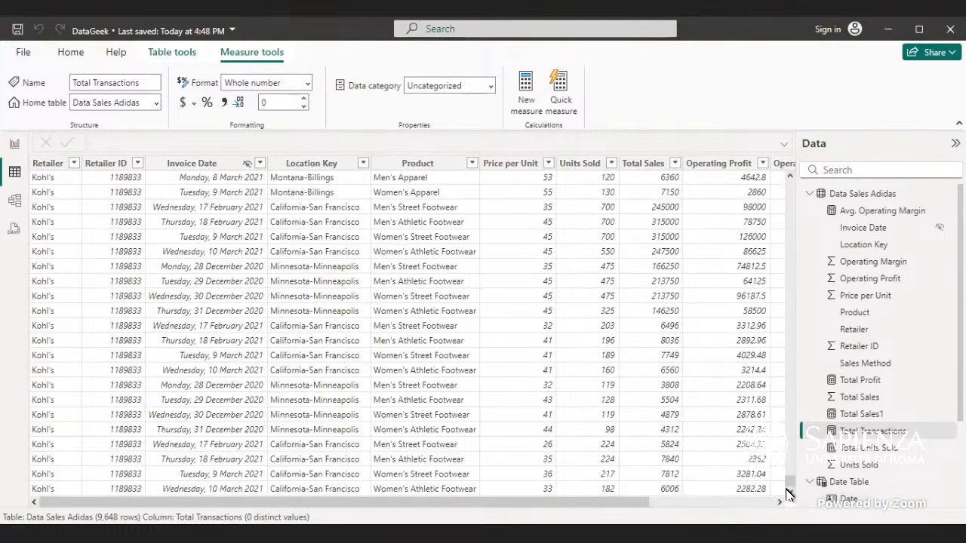
click(782, 490)
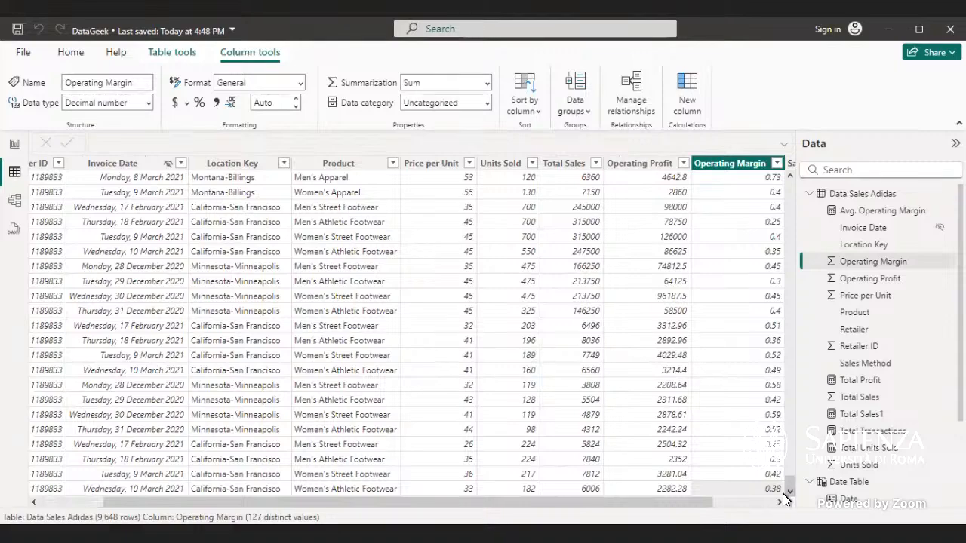
click(16, 144)
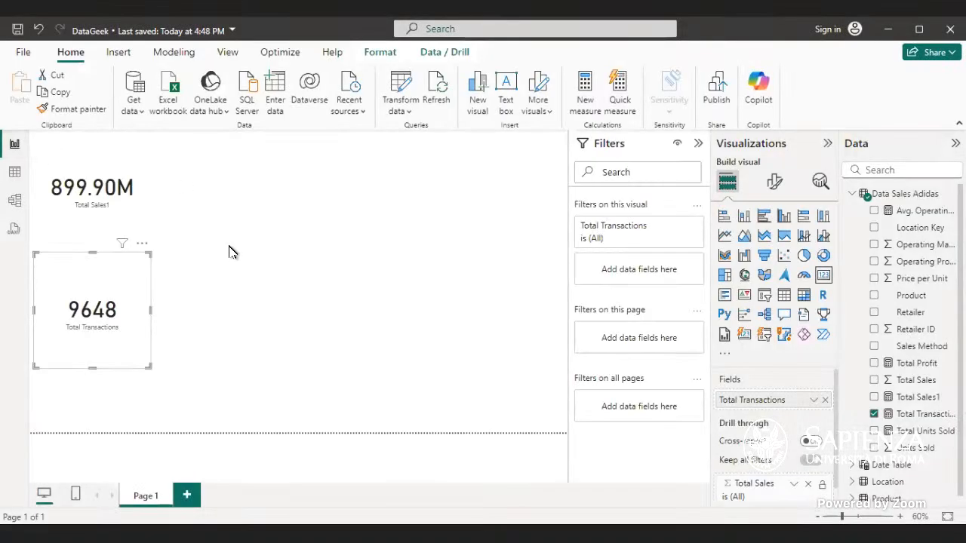
click(234, 249)
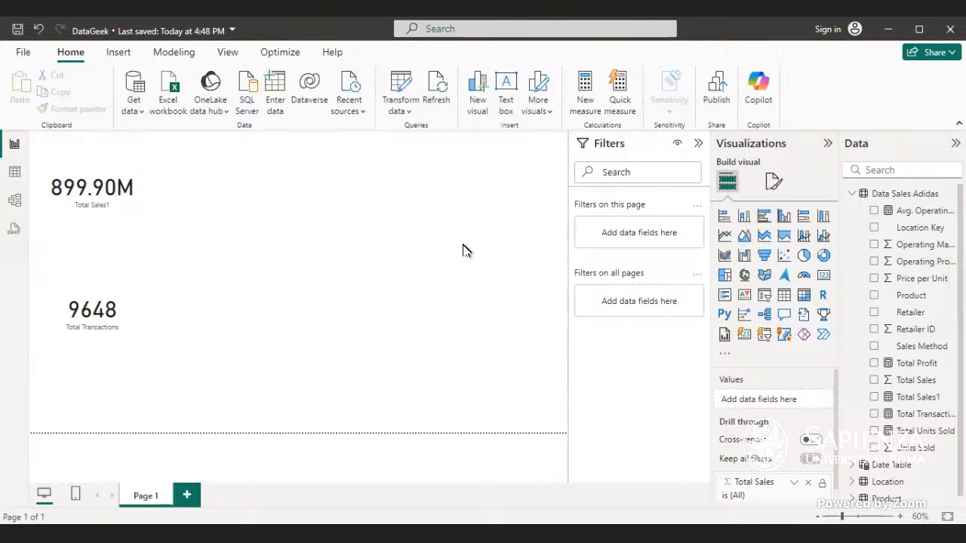
Start another new measure and name it Total Trasns in its formula
click(577, 115)
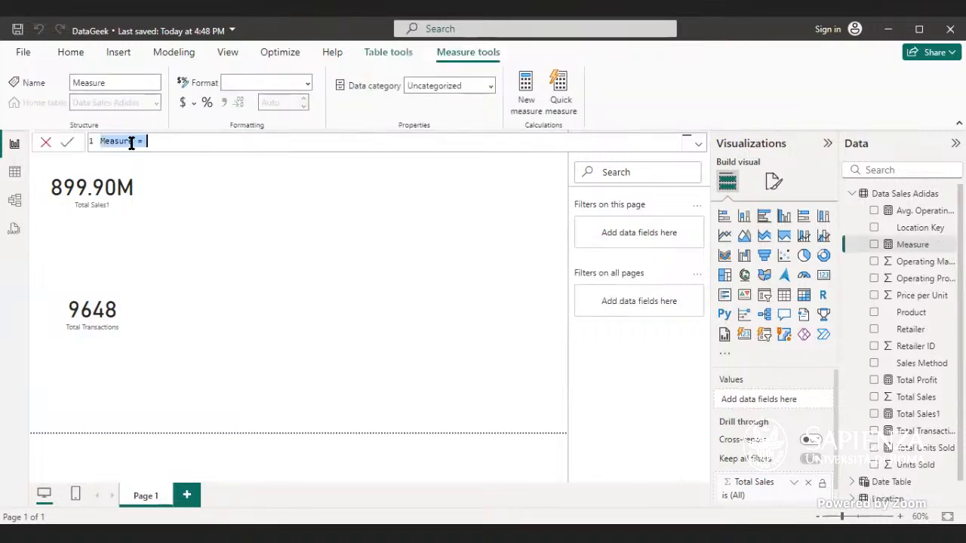
click(138, 140)
drag(131, 149, 104, 136)
key(BackSpace)
text(TOta)
key(BackSpace)
key(BackSpace)
key(BackSpace)
text(otal Trasns)
Define the Total Trasns measure as COUNTA('Data Sales Adidas'[Retailer ID]) and commit it
click(169, 142)
text(count)
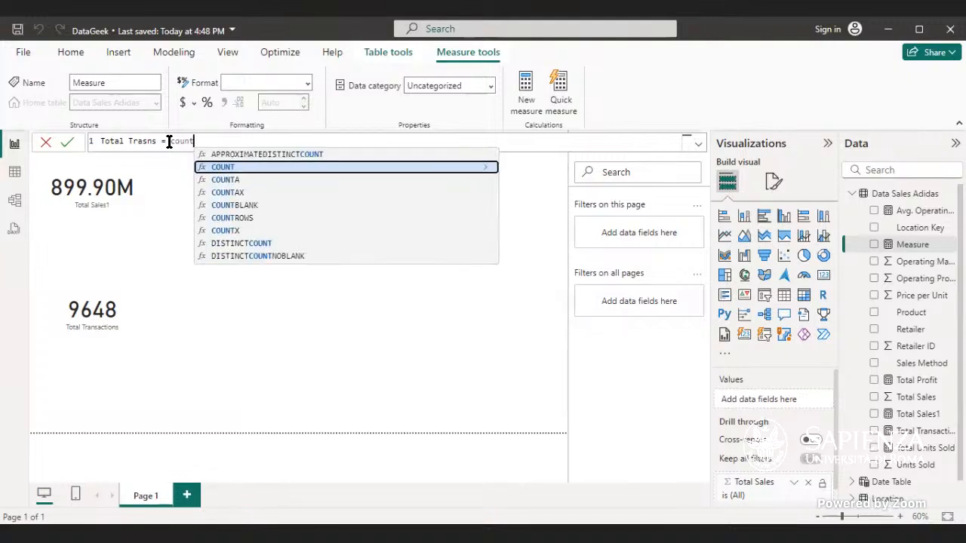
text(a)
key(Tab)
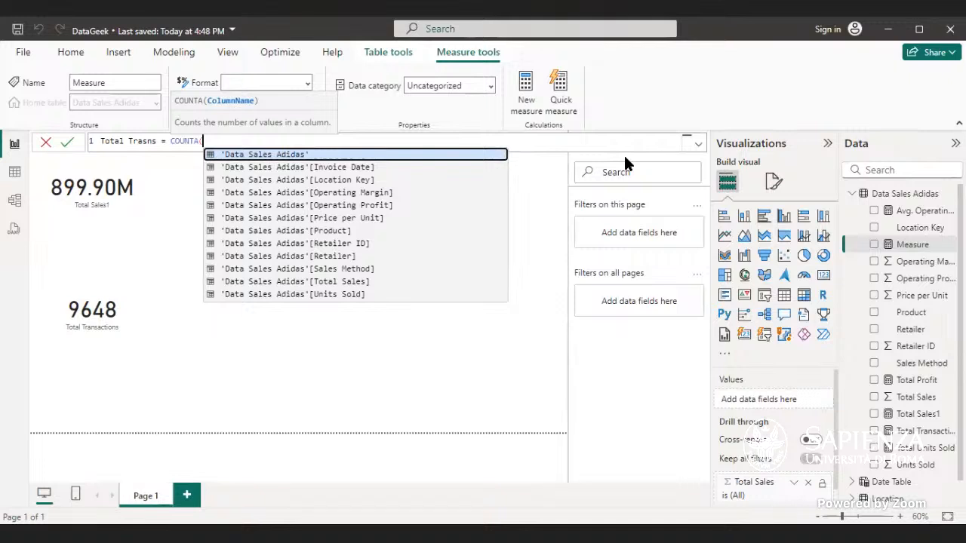
text(re)
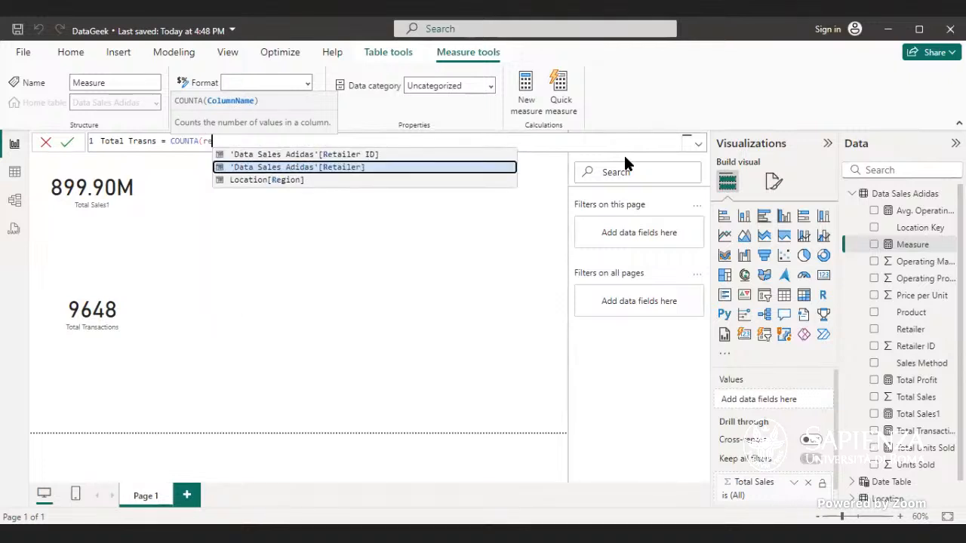
key(Up)
key(Tab)
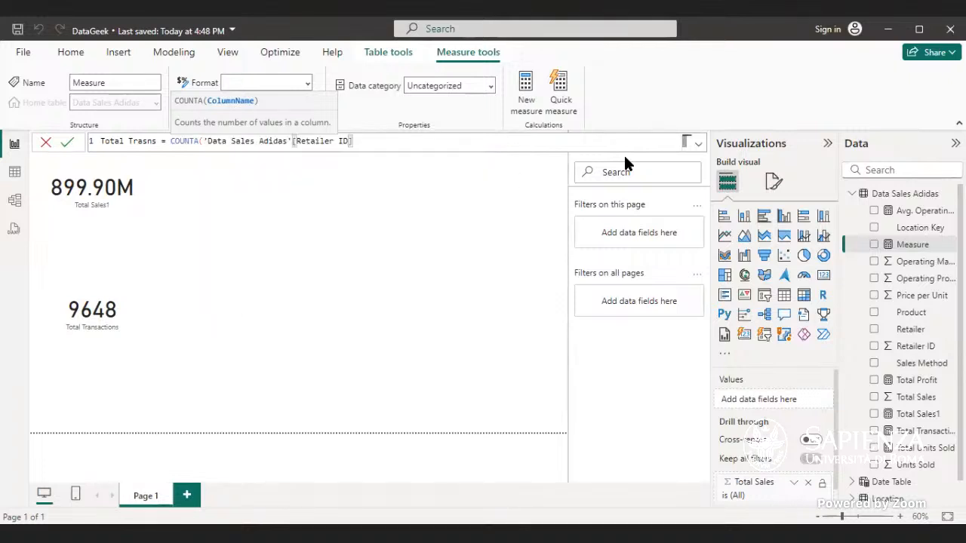
text())
key(Return)
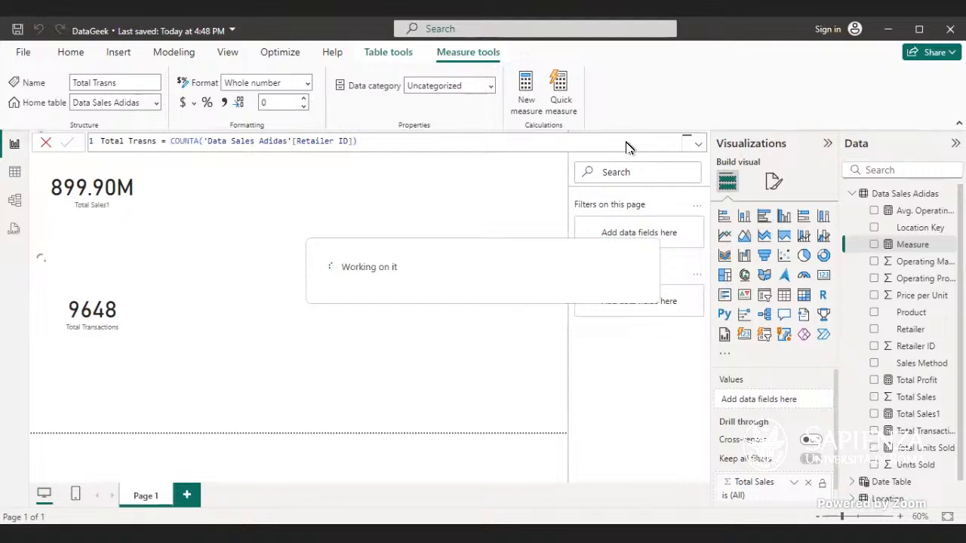
Add a card visual displaying the Total Trasns measure in empty space beside the Total Transactions card
click(426, 201)
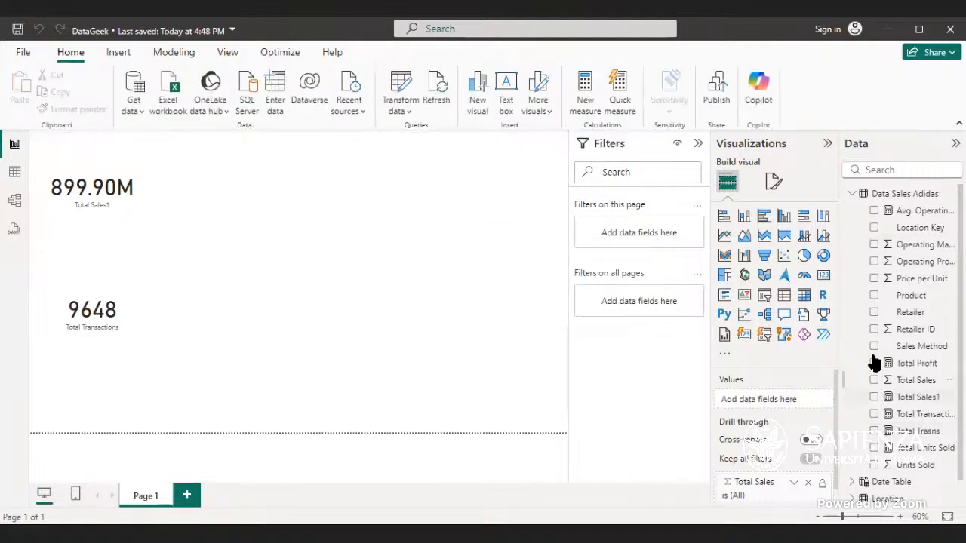
click(823, 276)
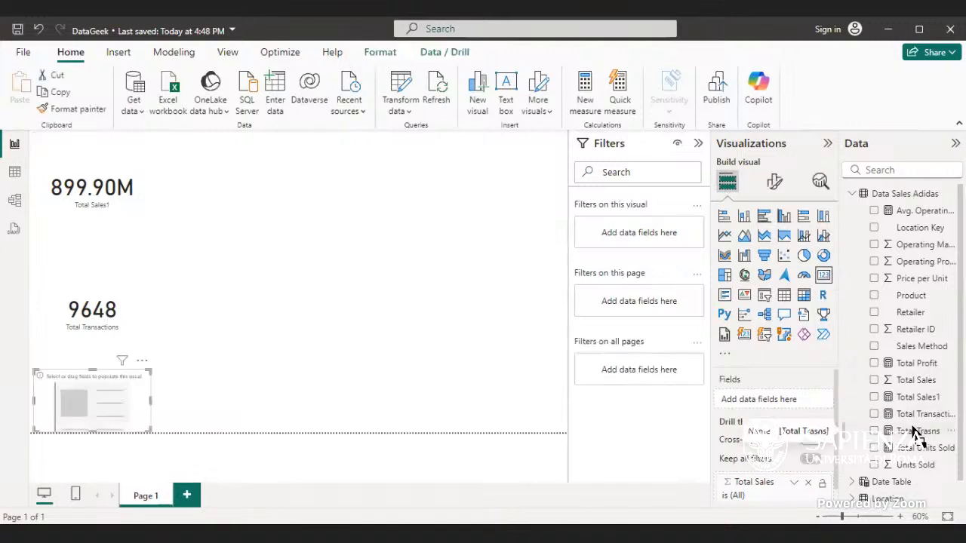
drag(916, 432, 114, 399)
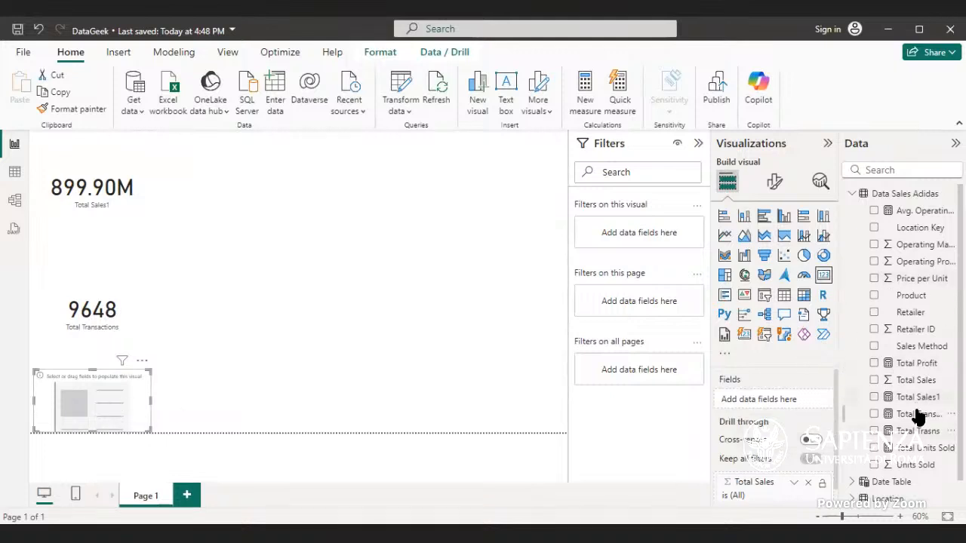
drag(924, 432, 289, 317)
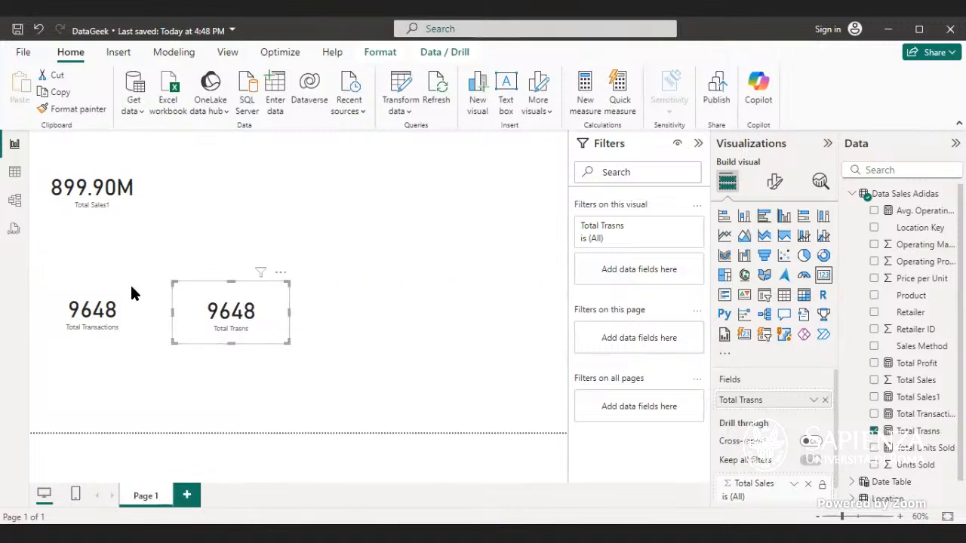
Remove the Total Transactions, Total Sales1 and Total Trasns cards from the report page
click(126, 281)
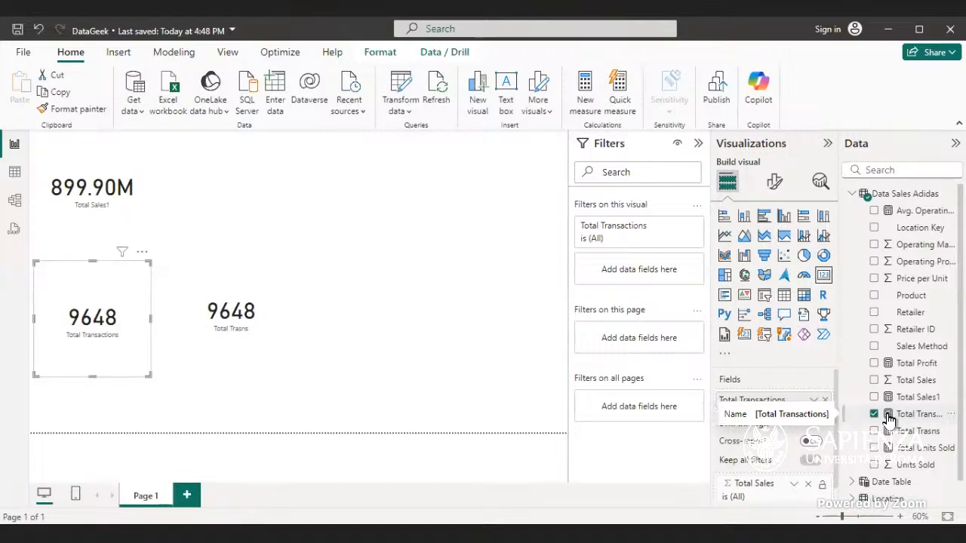
click(143, 252)
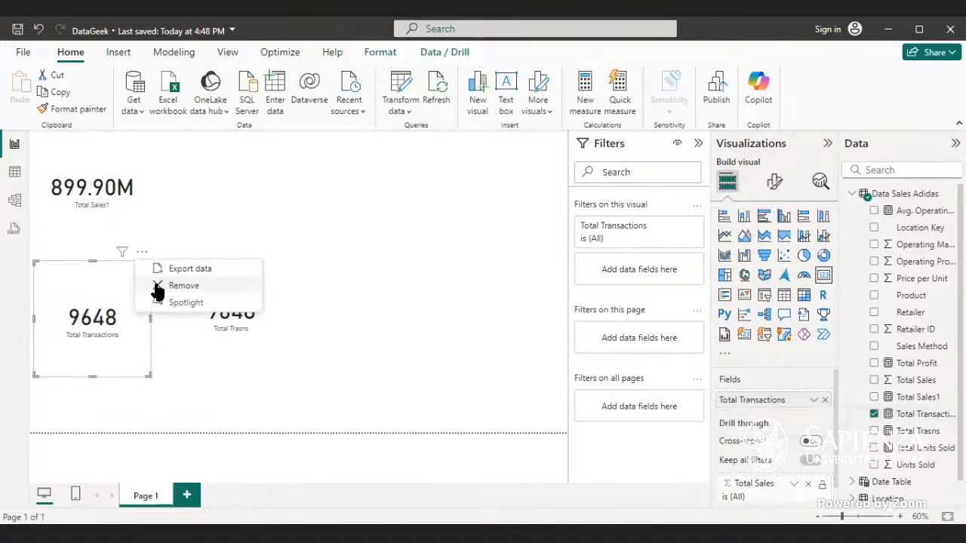
click(157, 287)
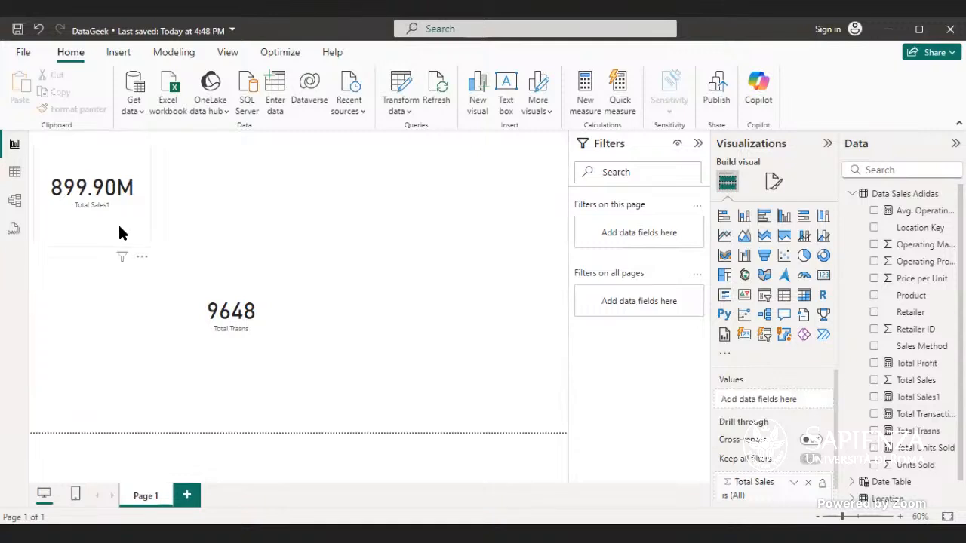
click(119, 233)
click(142, 258)
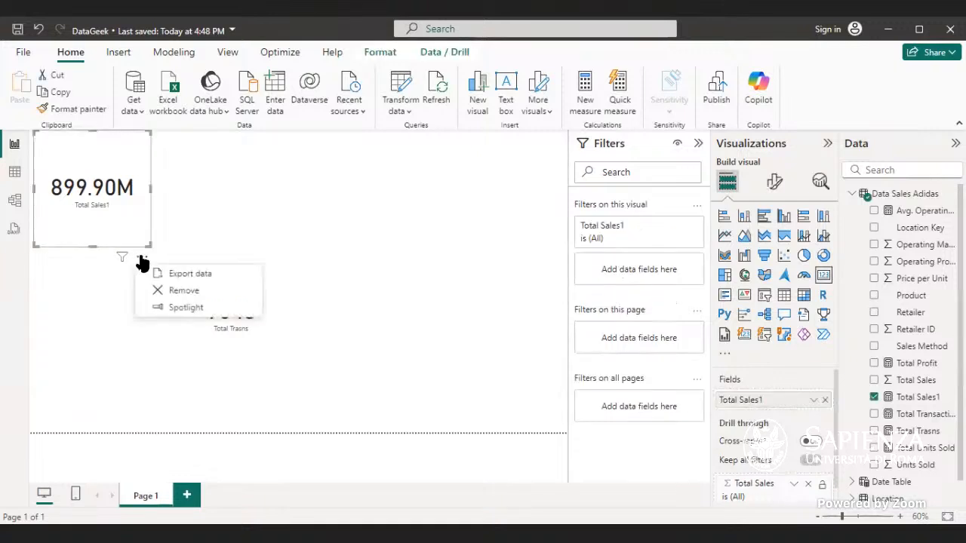
click(168, 290)
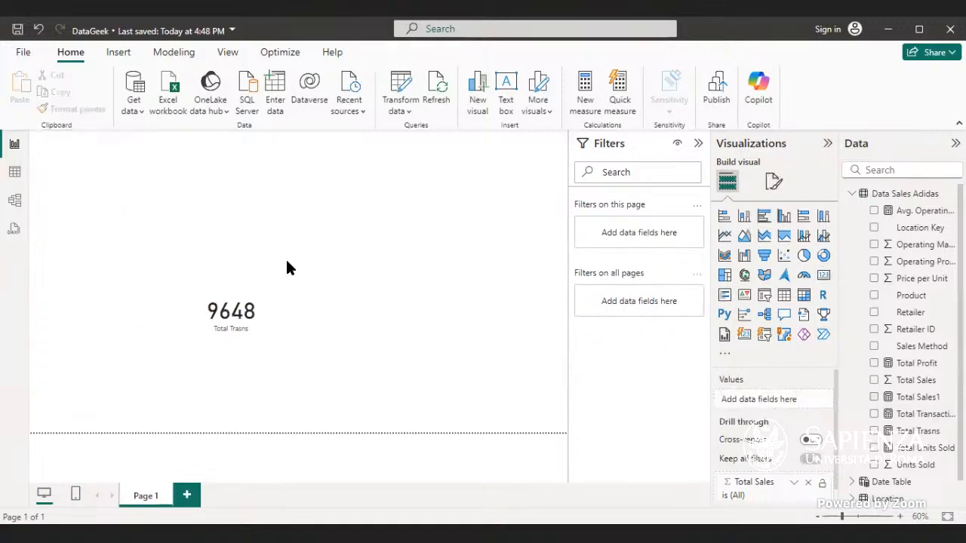
click(273, 282)
click(280, 272)
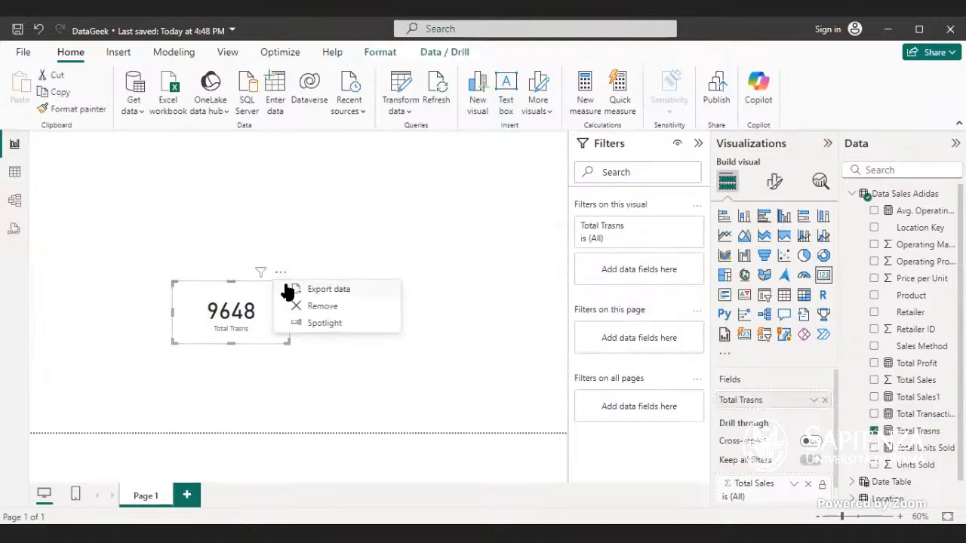
click(295, 305)
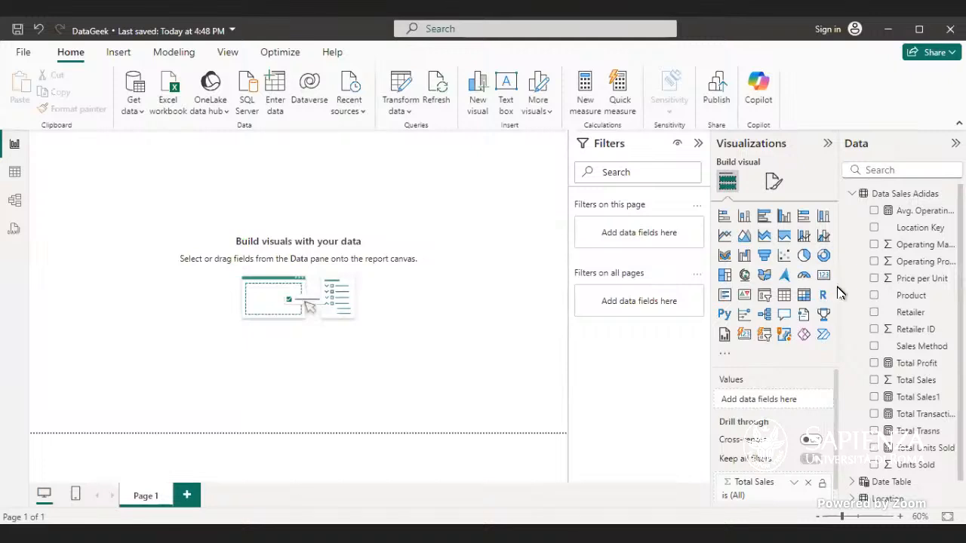
Create a new measure in the Data Sales Adidas table and name it Profit MoM in its formula
click(850, 196)
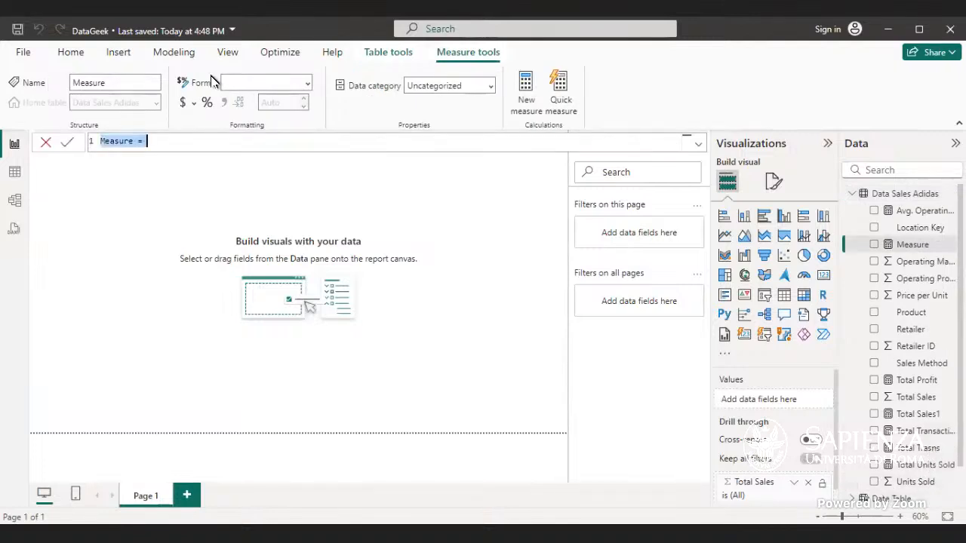
double_click(132, 140)
click(133, 140)
key(BackSpace)
key(BackSpace)
key(BackSpace)
key(BackSpace)
key(BackSpace)
key(BackSpace)
key(BackSpace)
text(P)
text(rofit MoM)
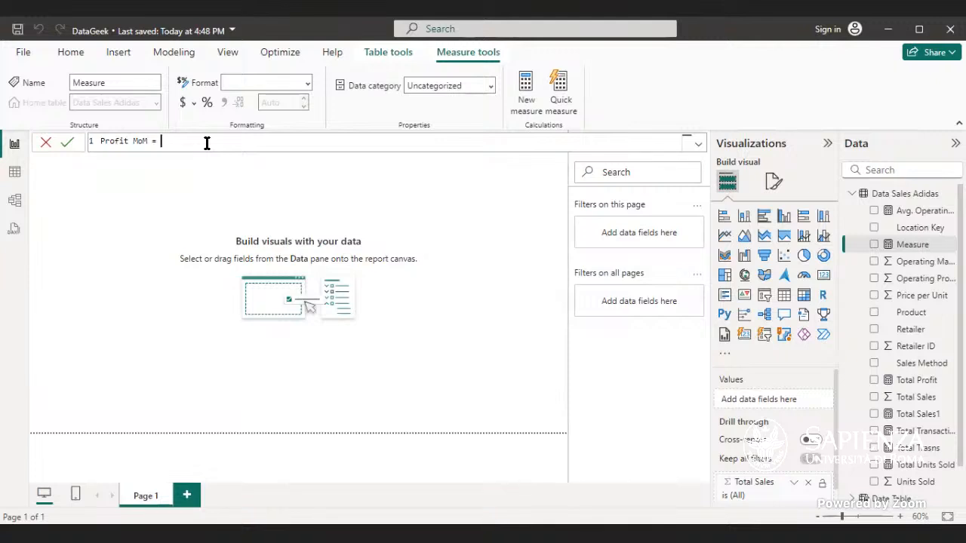
Declare a variable named PM with VAR on a second line of the Profit MoM formula
key(shift+Return)
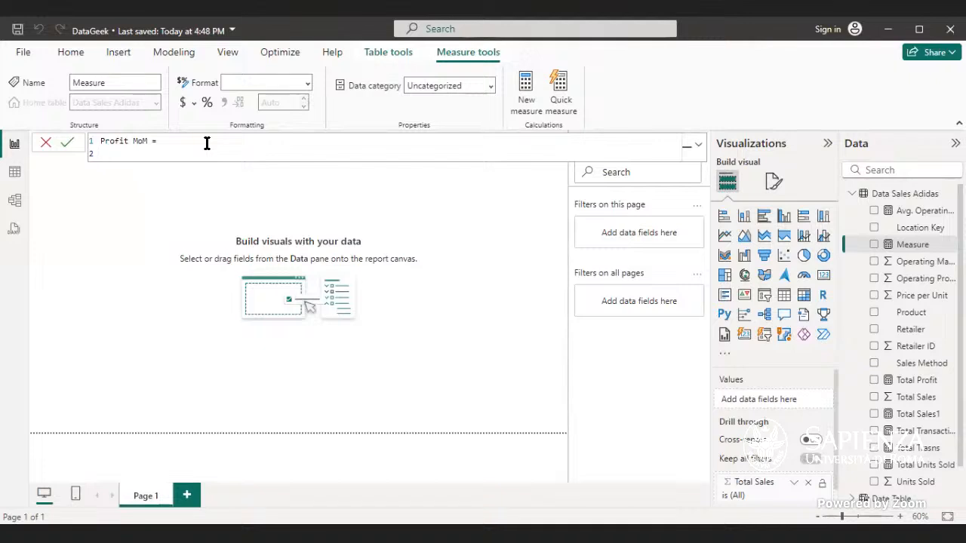
text(V)
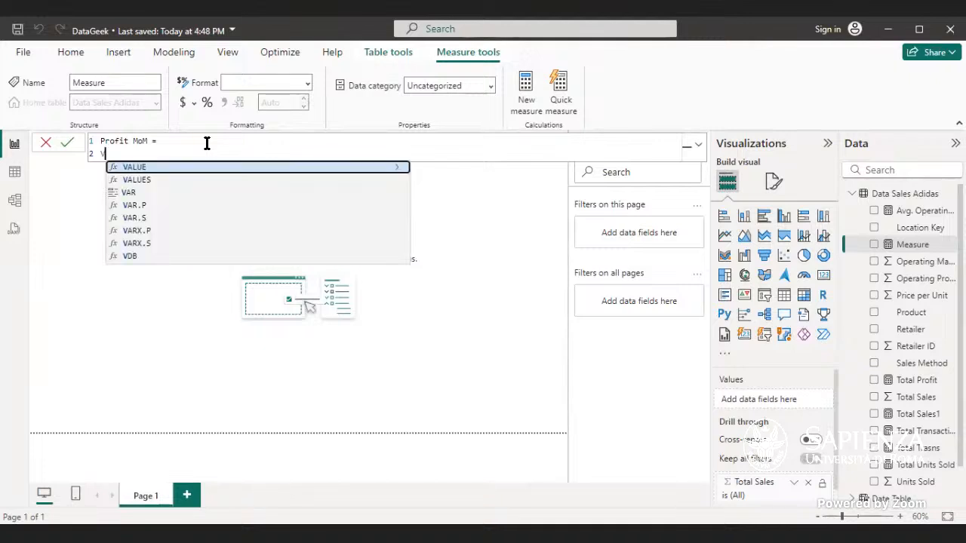
text(AR)
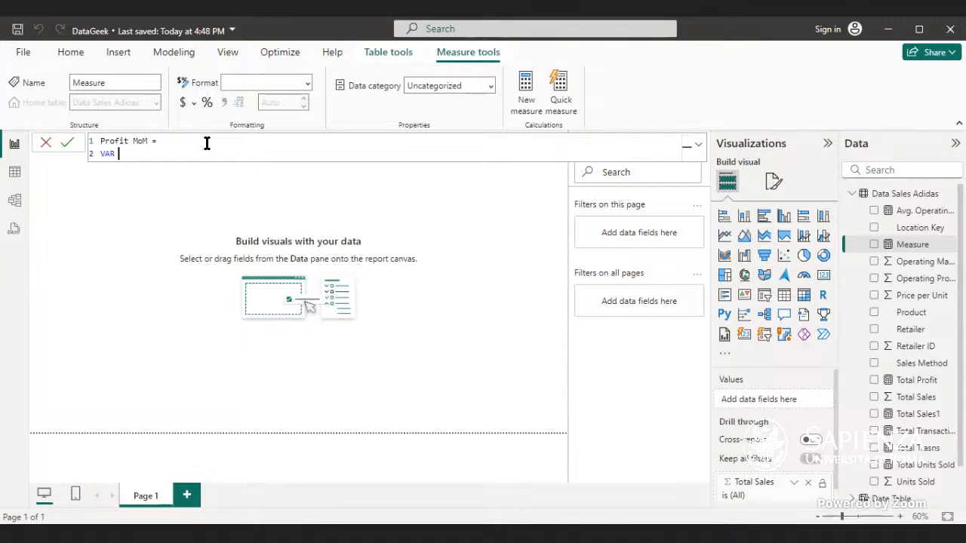
text( PM)
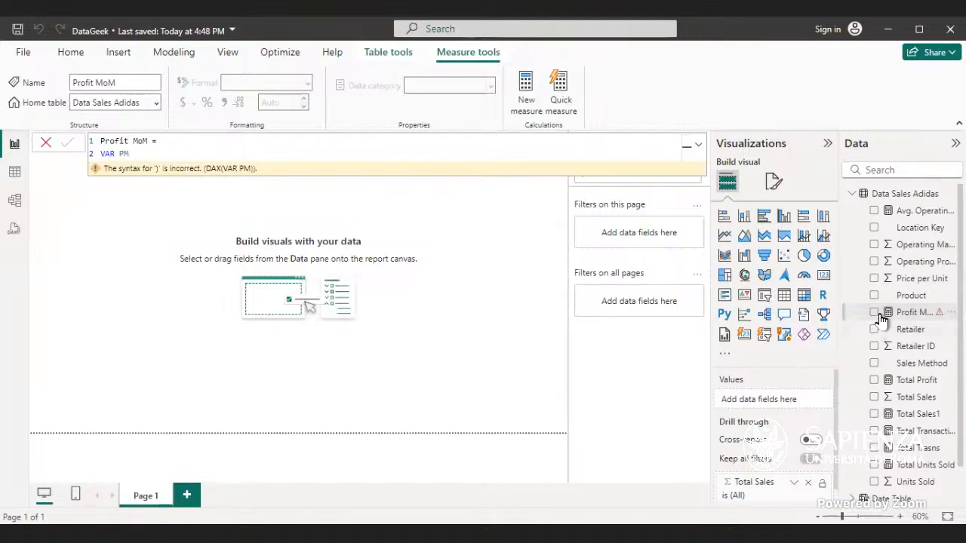
drag(880, 320, 601, 325)
double_click(927, 314)
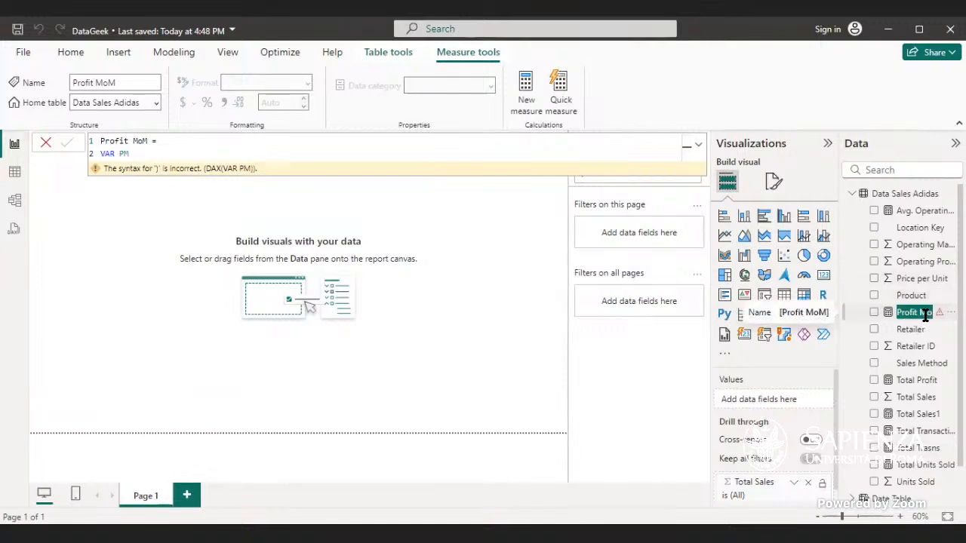
click(935, 311)
click(877, 317)
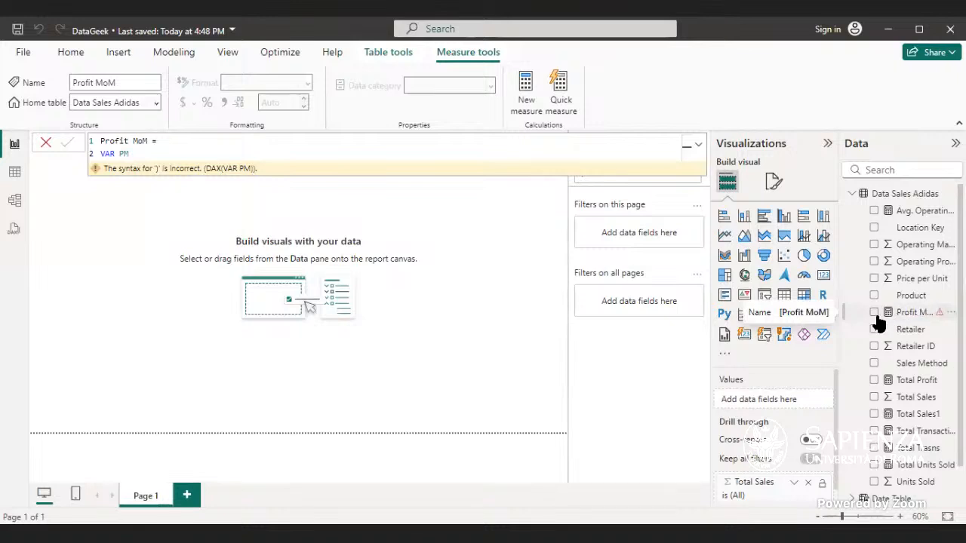
Continue the Profit MoM formula by assigning a CALCULATE function to the PM variable
click(166, 155)
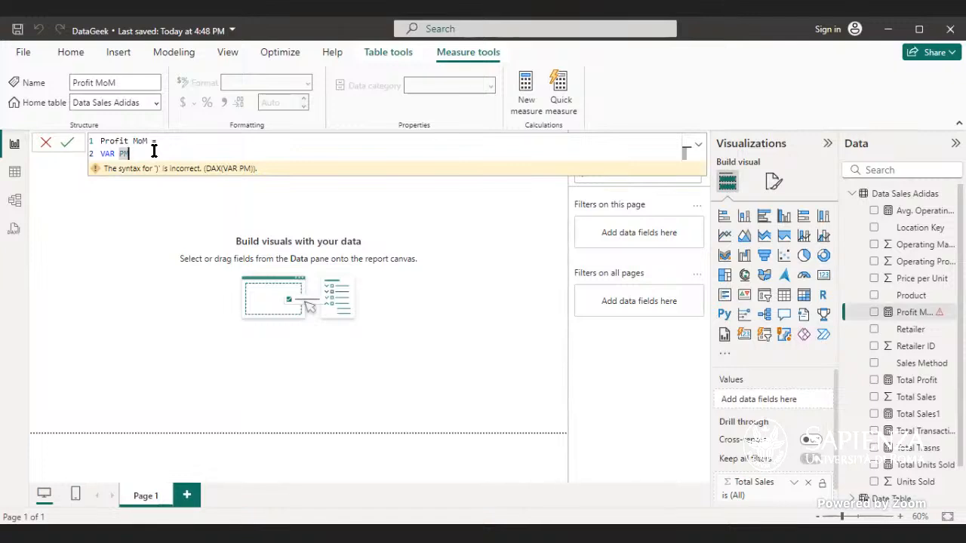
text(= ca)
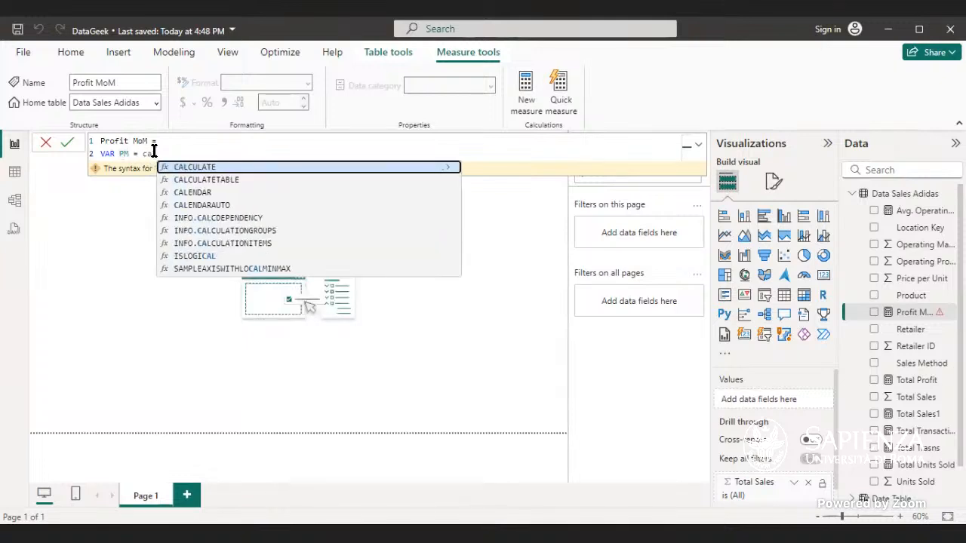
key(Tab)
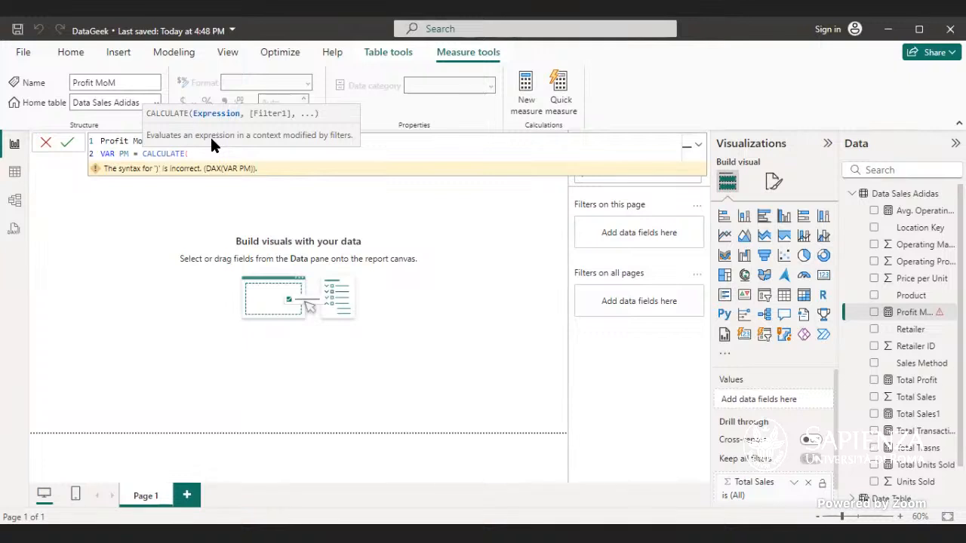
text(sum)
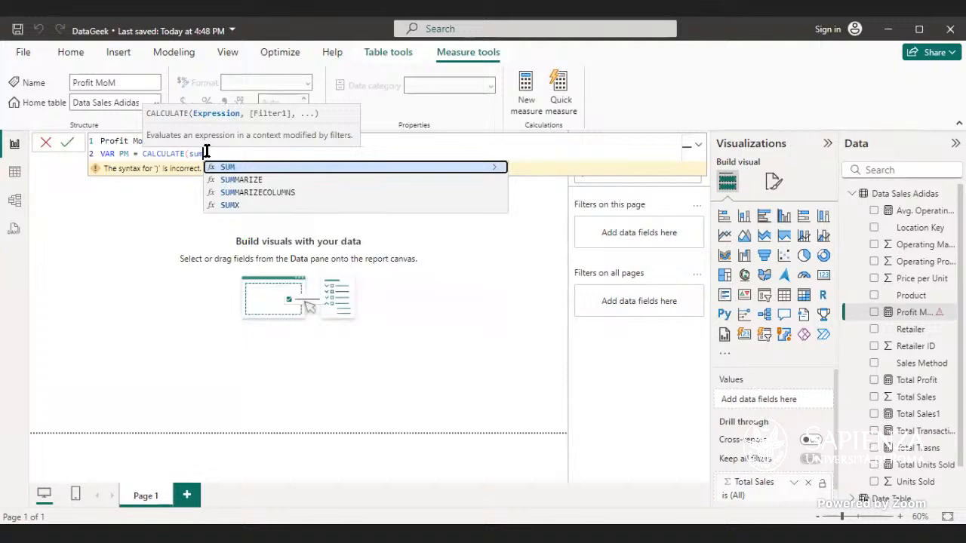
key(Tab)
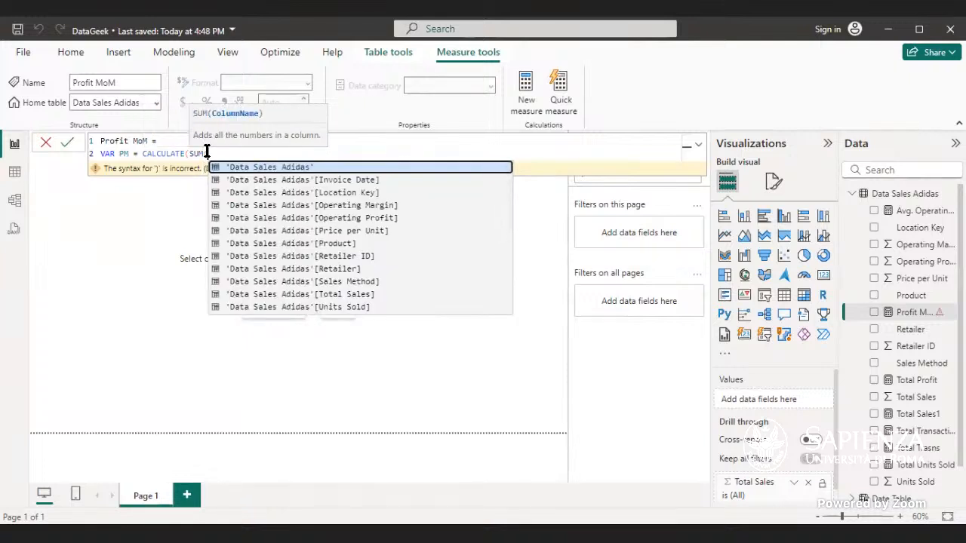
key(BackSpace)
key(BackSpace)
key(BackSpace)
key(BackSpace)
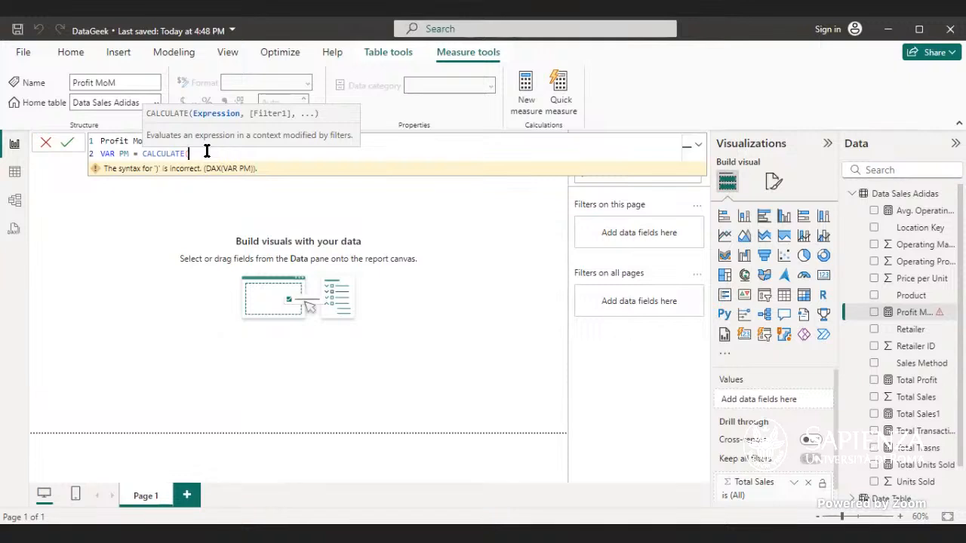
Use [Total Profit] as the CALCULATE expression and begin its filter argument with the DATEADD function
text(tot)
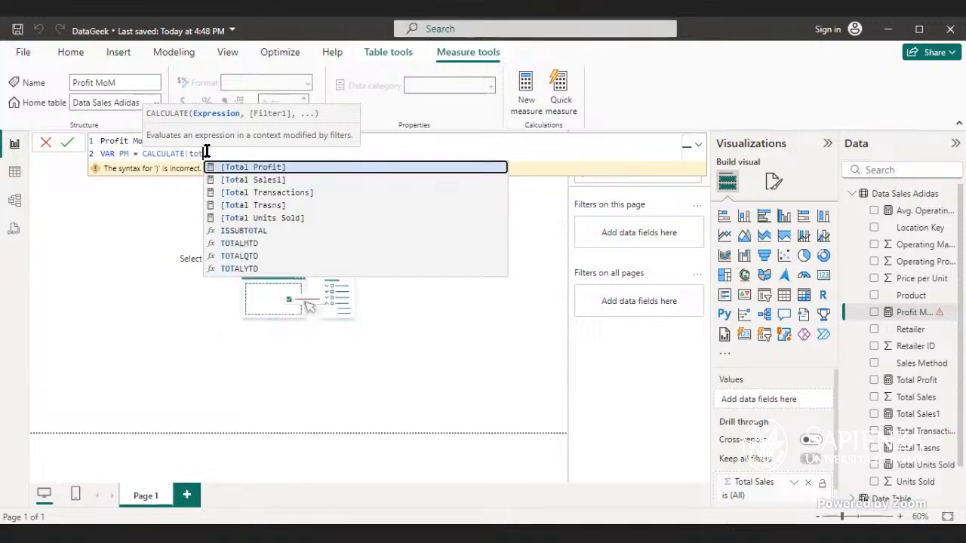
key(Tab)
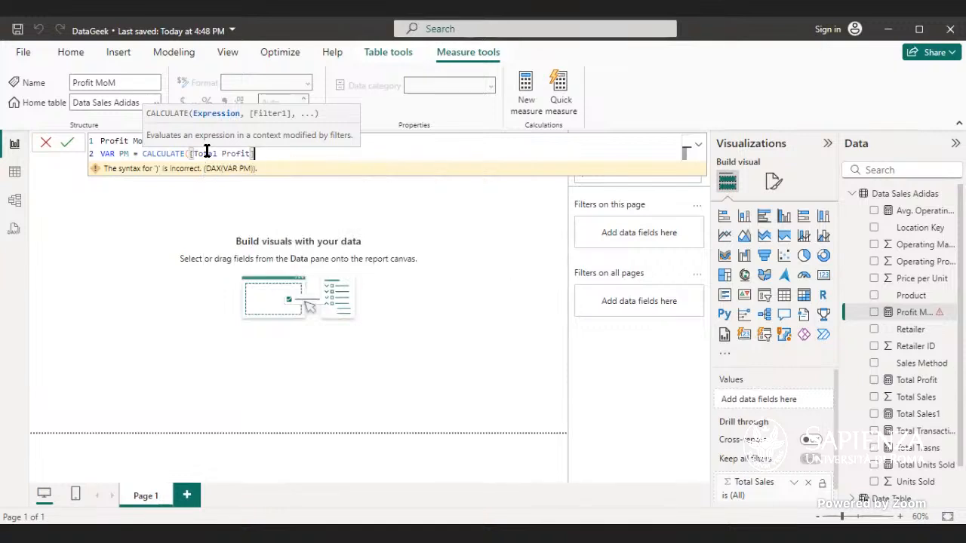
text(,)
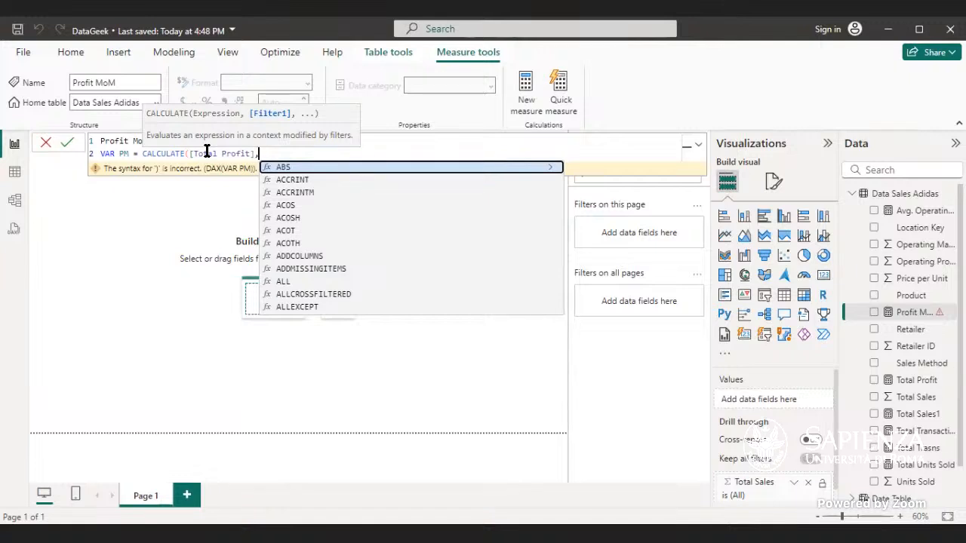
text(date)
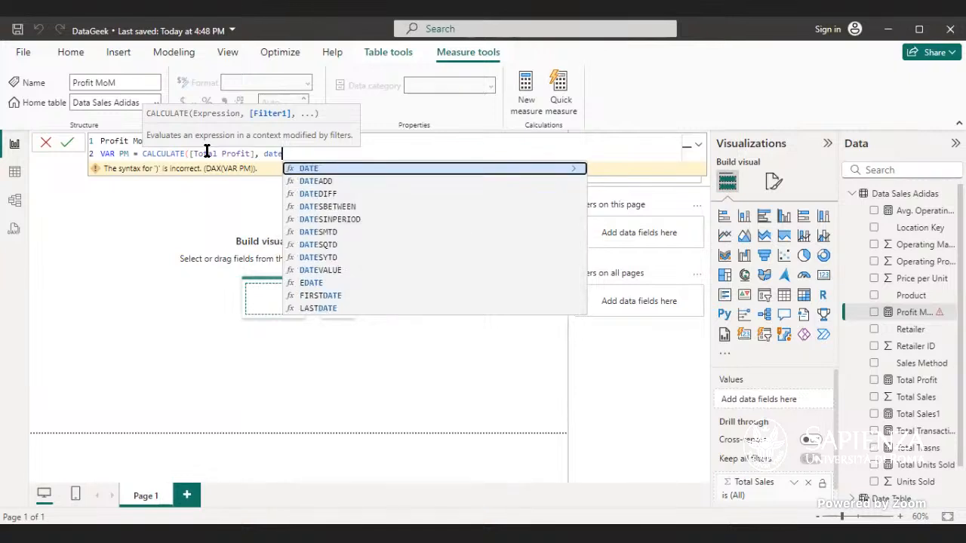
key(Down)
key(Tab)
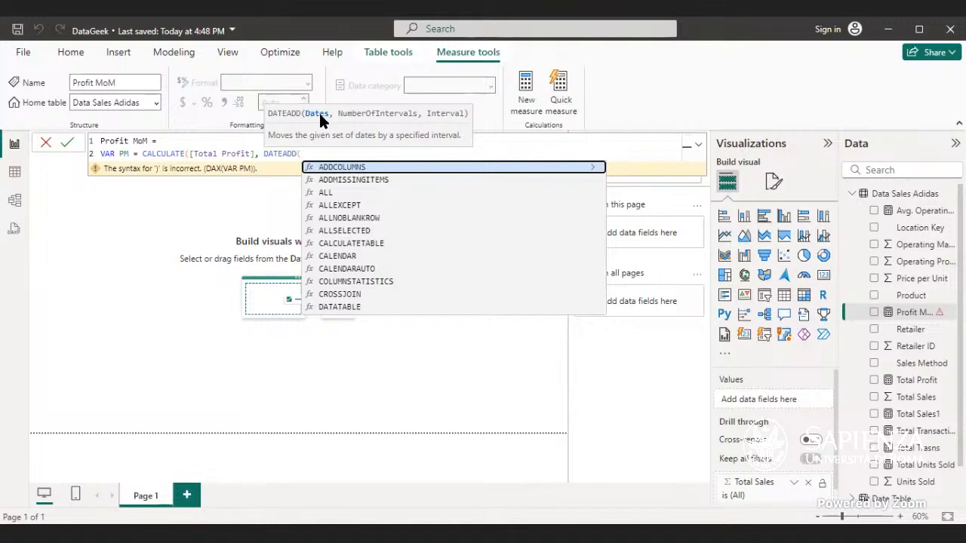
Use 'Date Table'[Date] as the Dates argument of DATEADD in the PM variable
text(c)
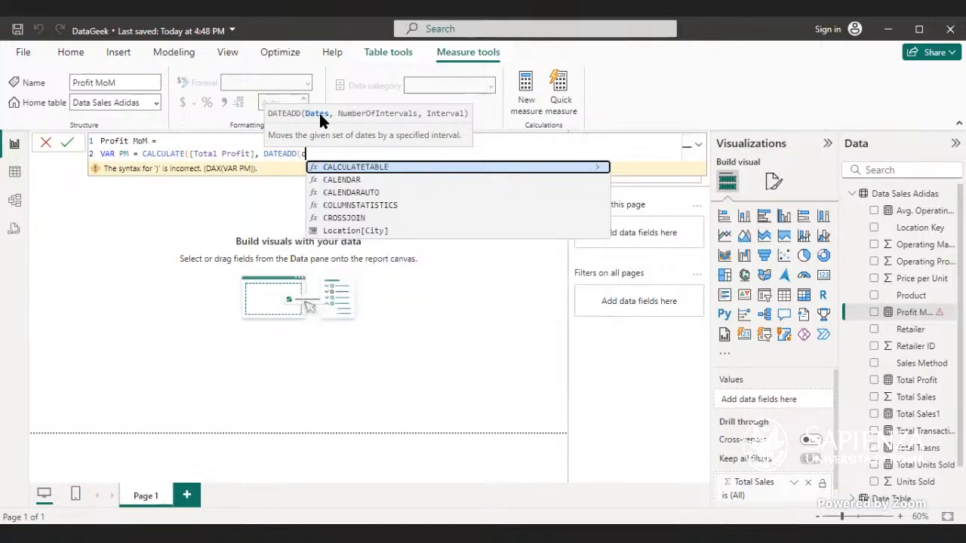
key(BackSpace)
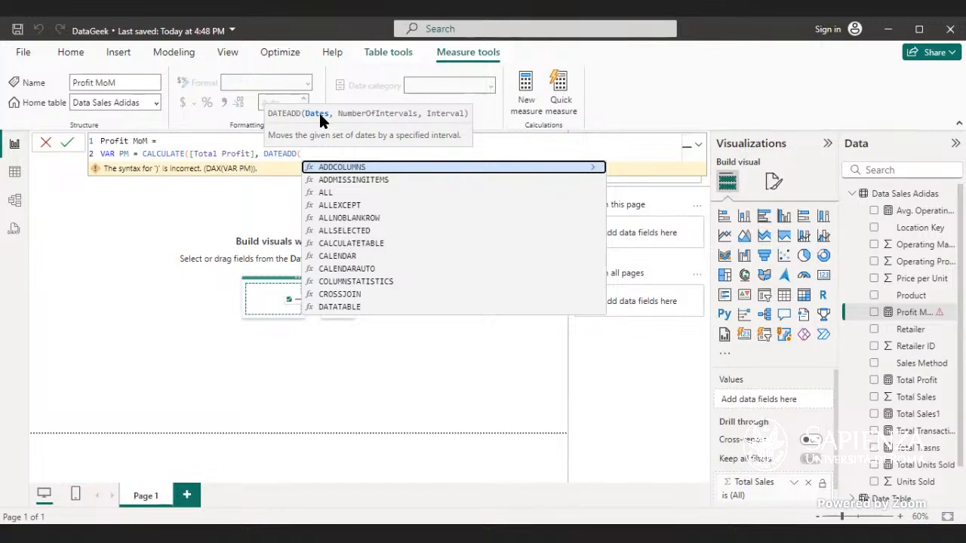
text(ta)
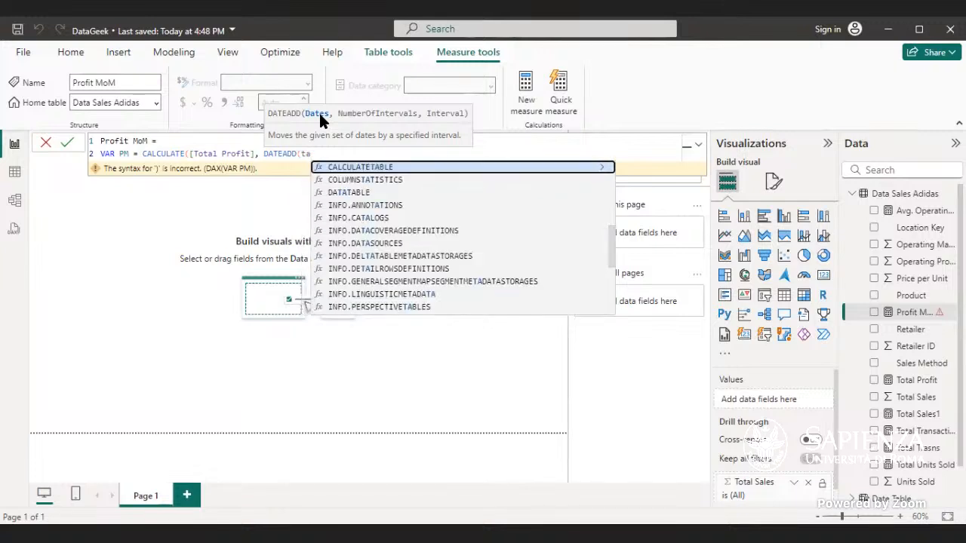
text(b)
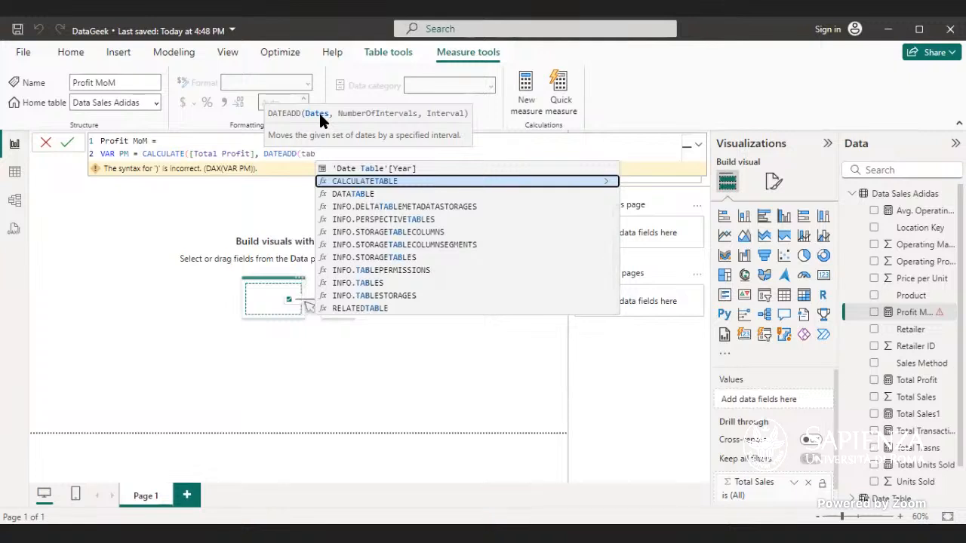
text(le)
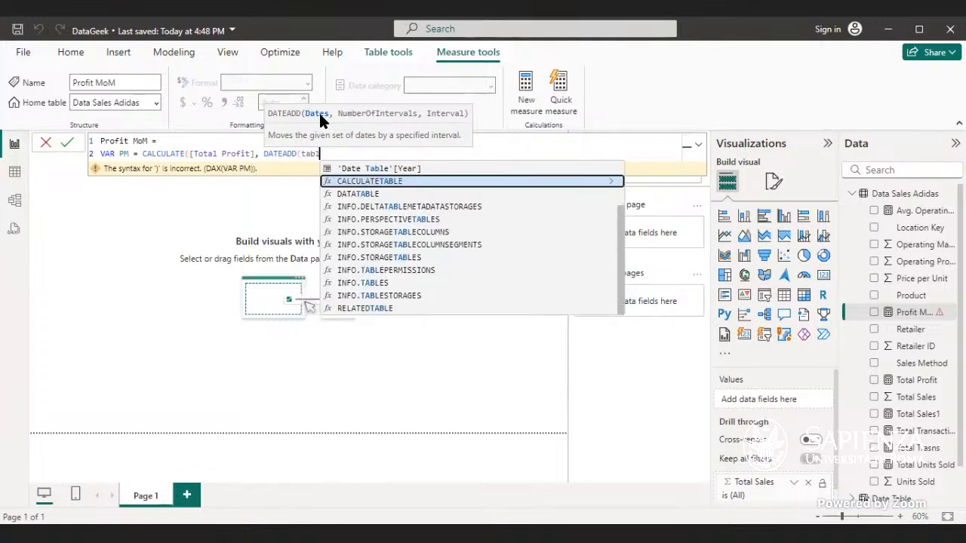
key(Up)
key(Up)
key(Up)
key(Up)
key(Up)
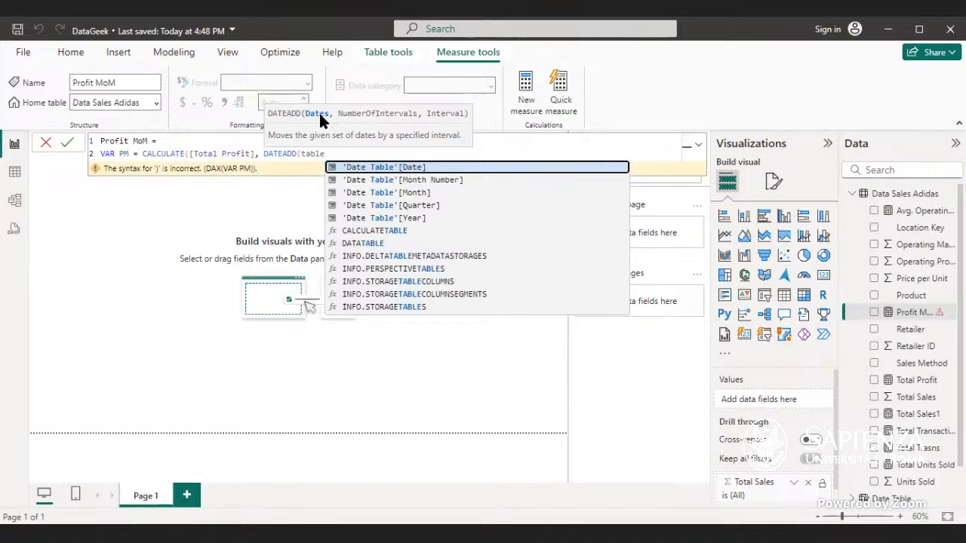
key(Tab)
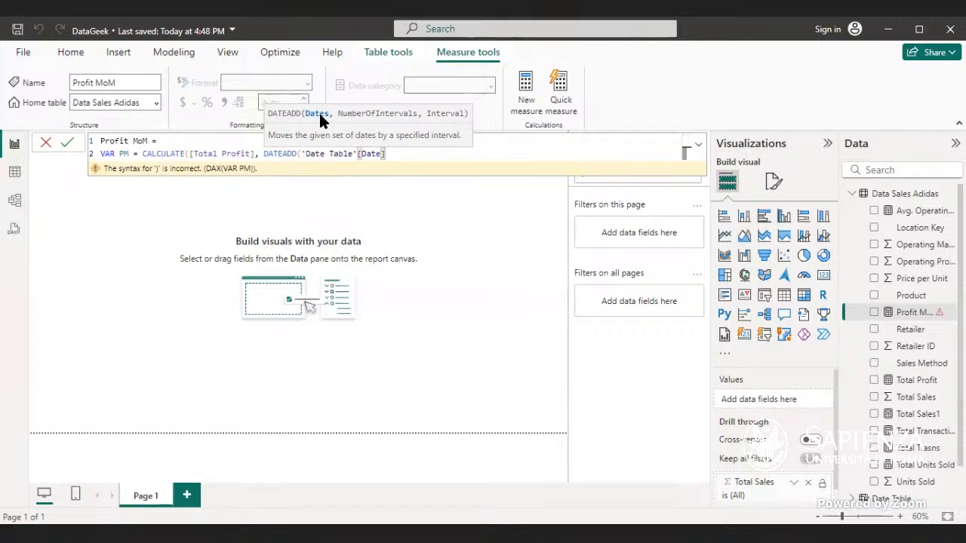
Set DATEADD's number of intervals to -1 and its interval to MONTH, and close the function
text(,)
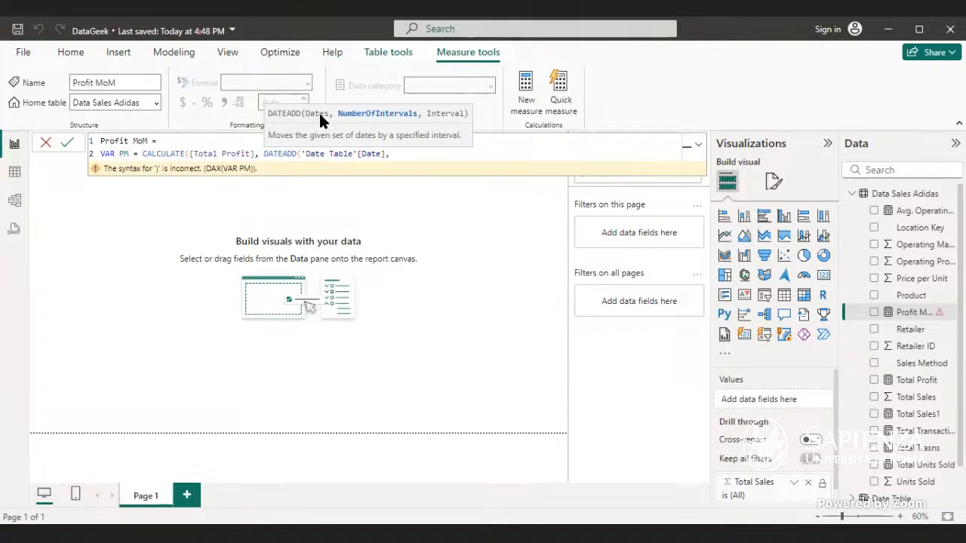
text(1)
key(BackSpace)
text(-1)
text(,)
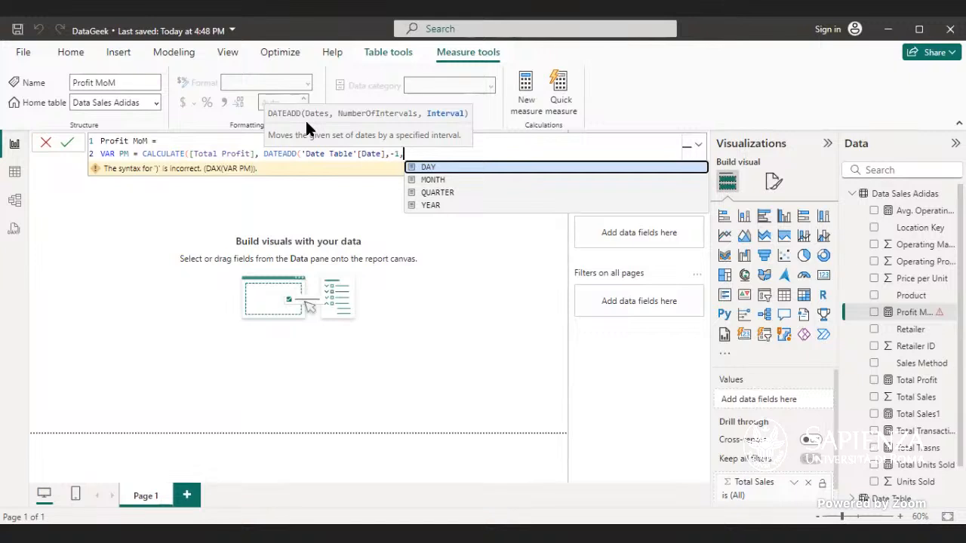
key(Down)
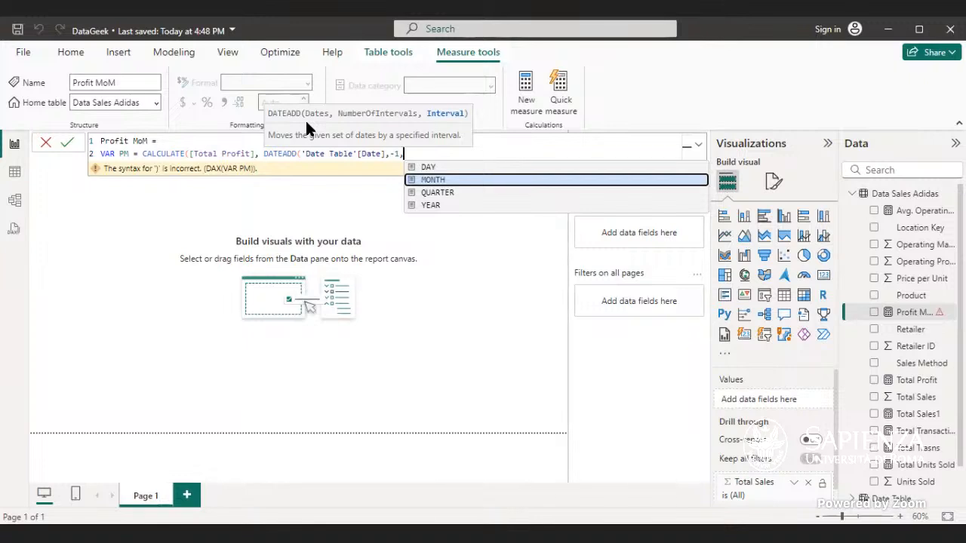
key(Tab)
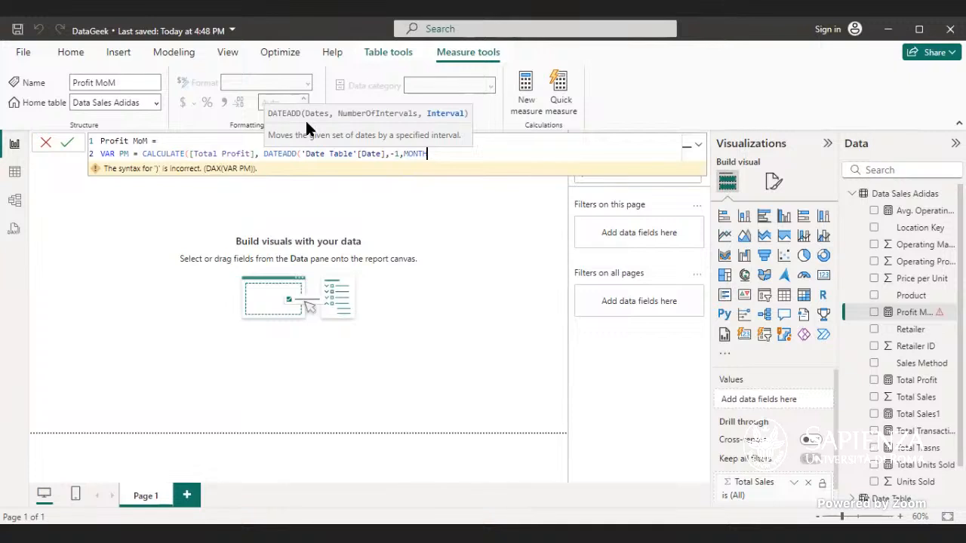
text())
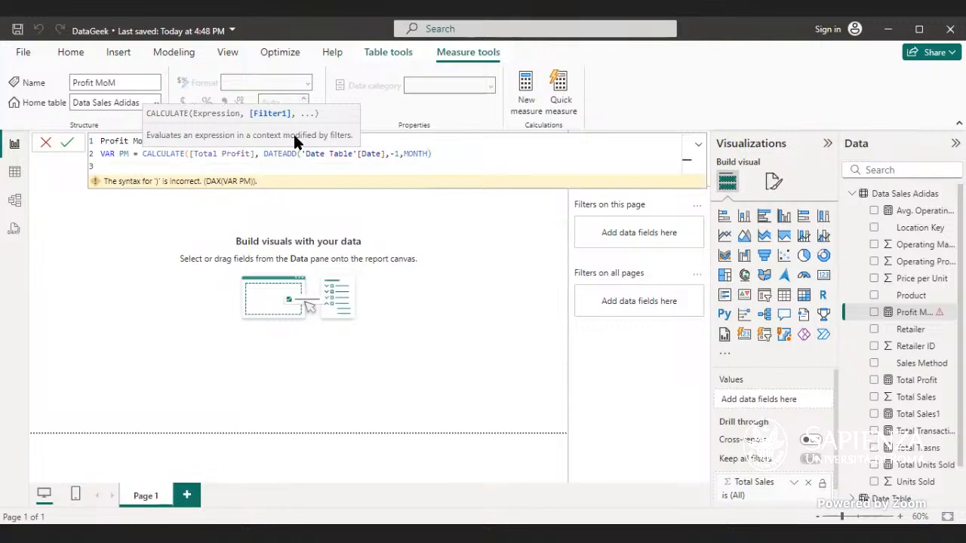
Close PM's CALCULATE function and declare a variable CM equal to [Total Profit] on the third line
text(VAR)
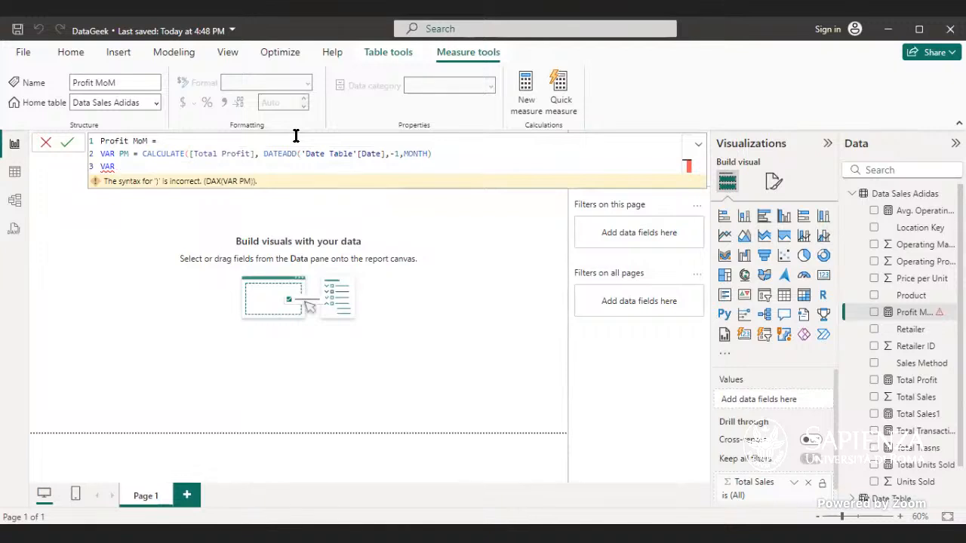
click(434, 154)
text())
click(129, 166)
text(CM)
text(=)
text(Tota)
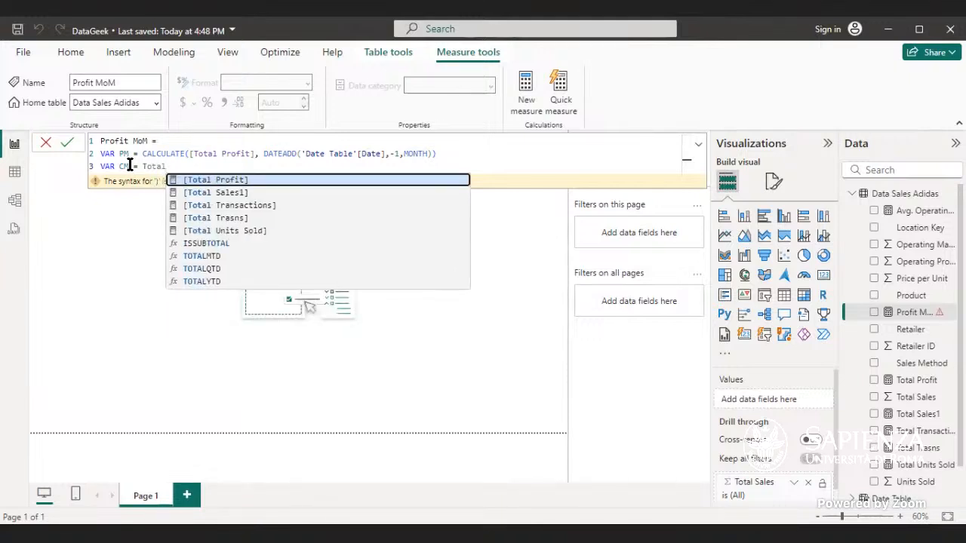
text(l)
key(Tab)
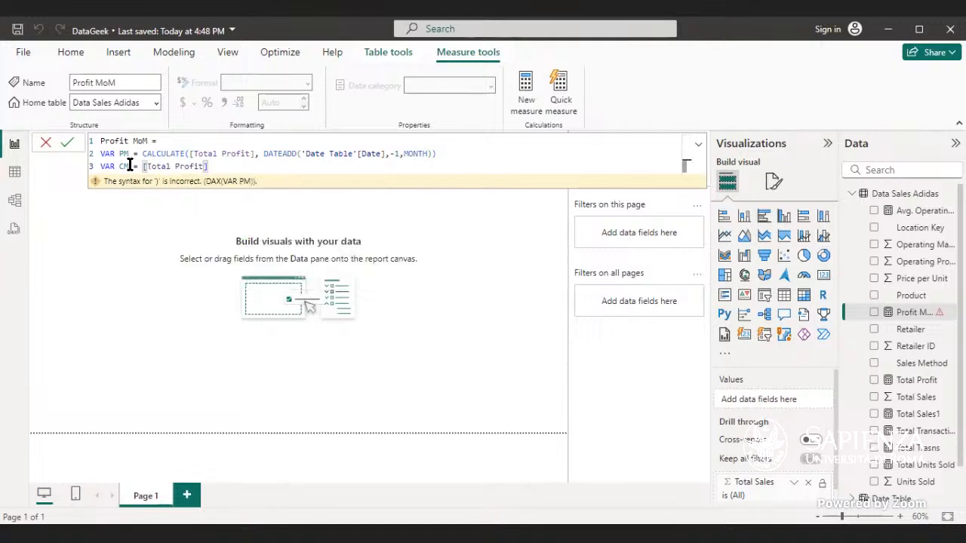
Finish the Profit MoM formula with RETURN followed by CM/PM-1 on its own line, and commit the measure
key(shift+Return)
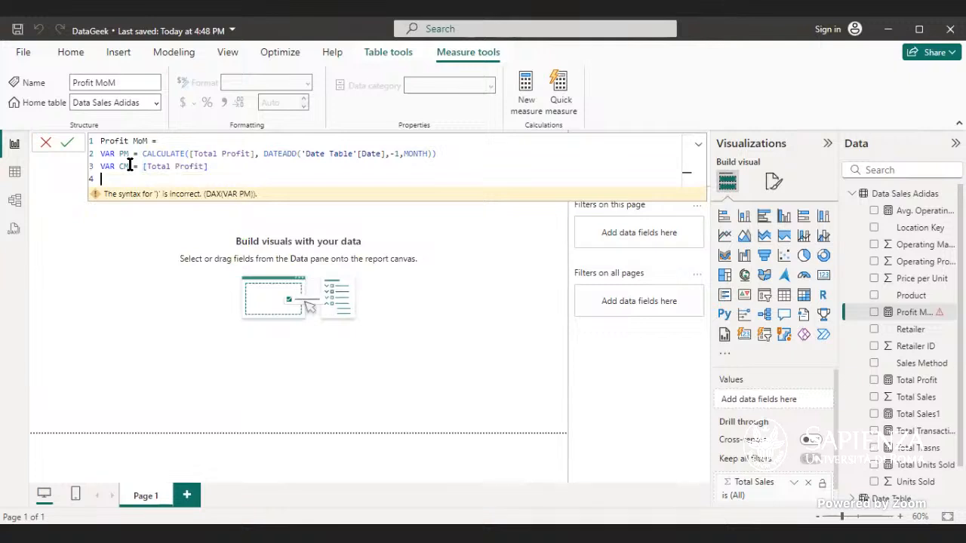
text(RETURN)
key(Return)
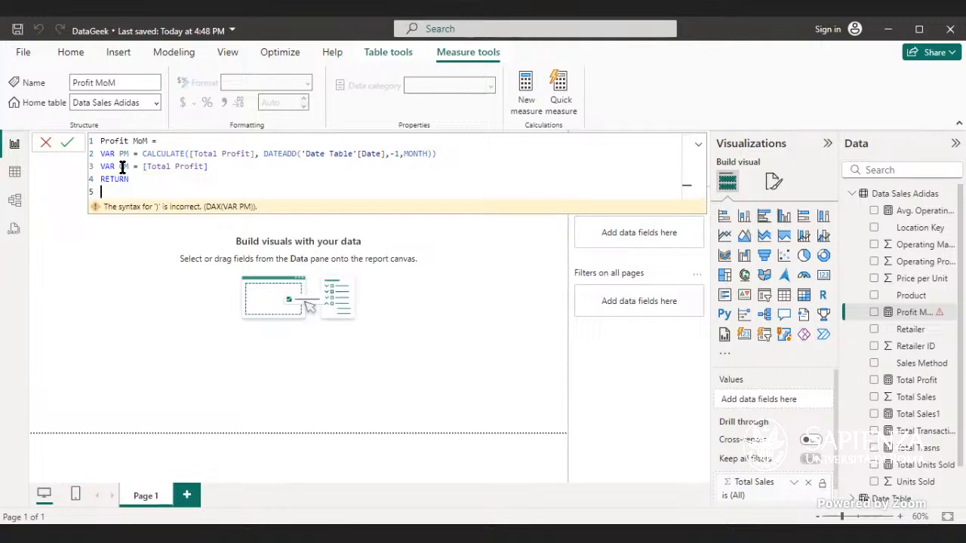
text(CM)
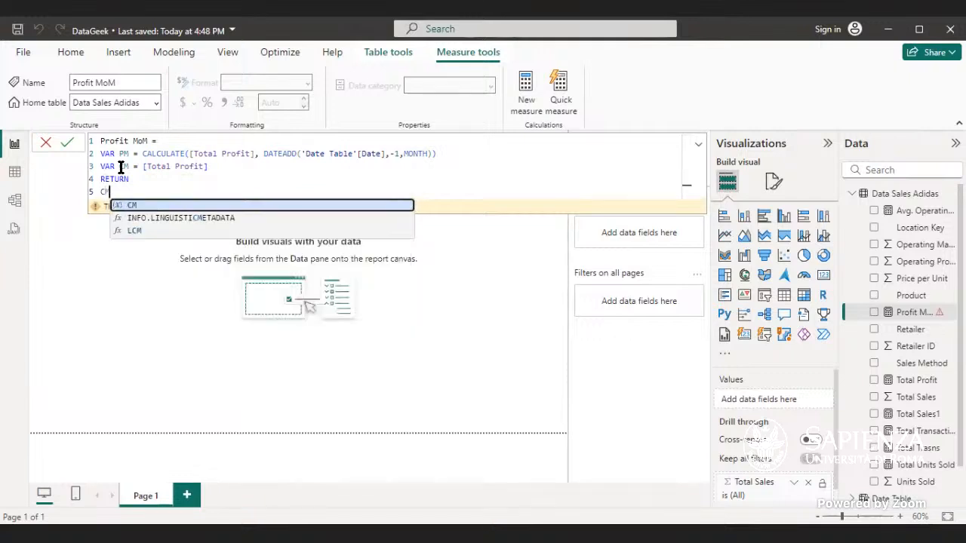
text(/)
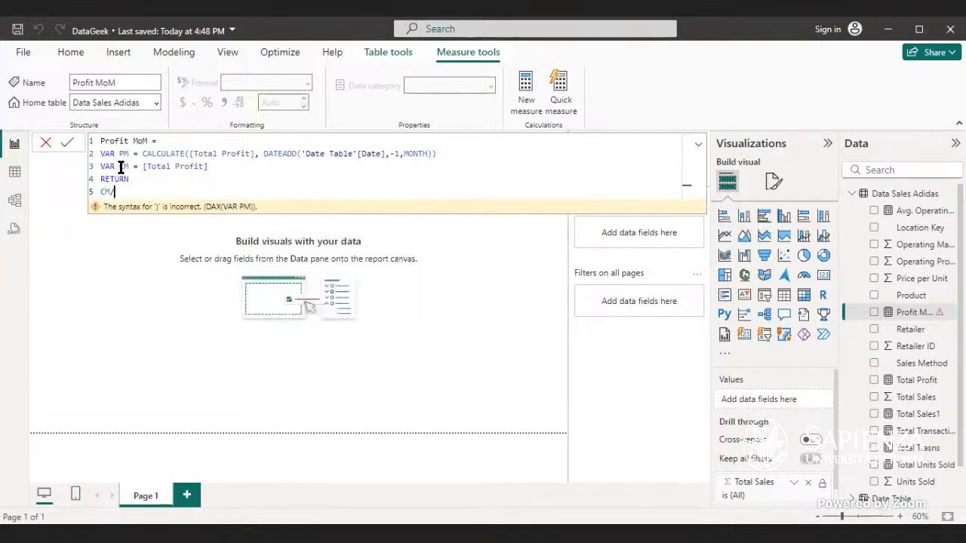
text(PM)
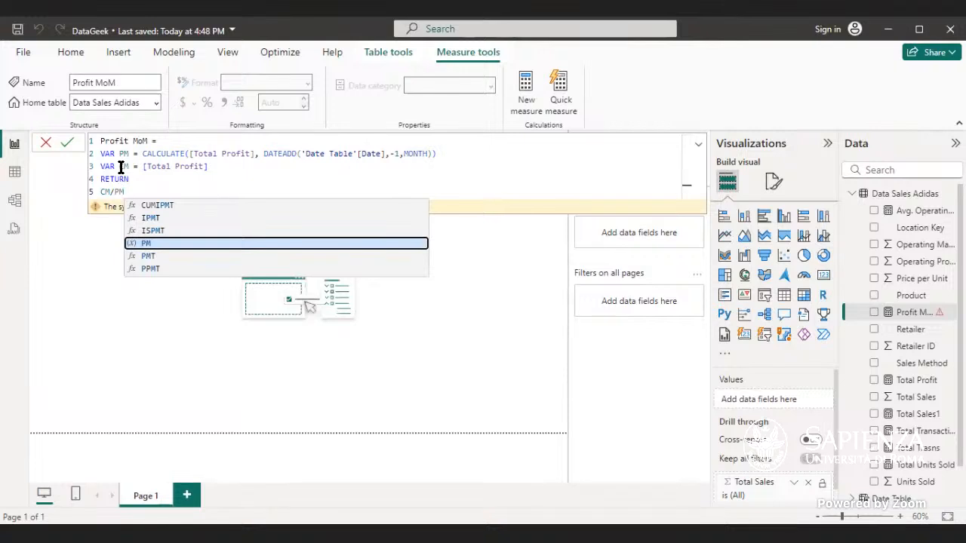
text(-1)
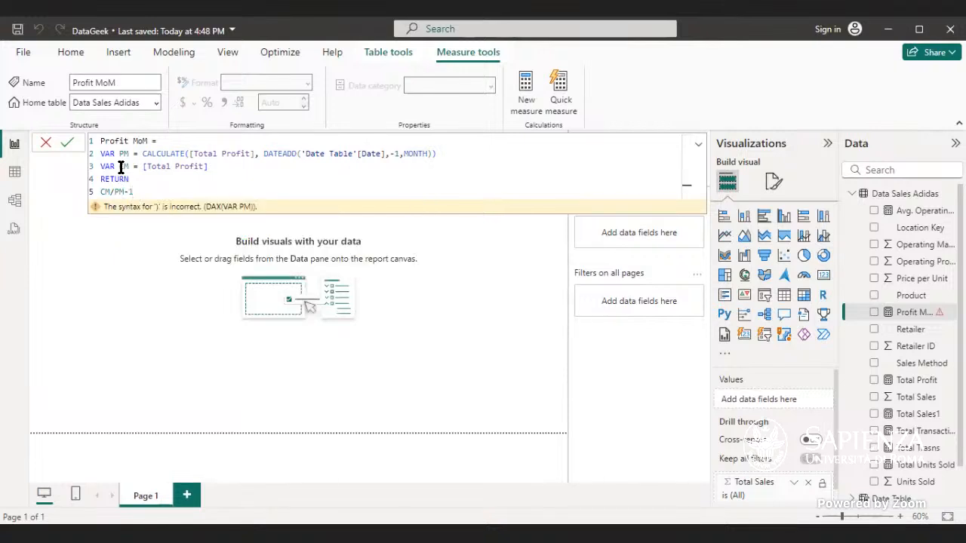
key(Return)
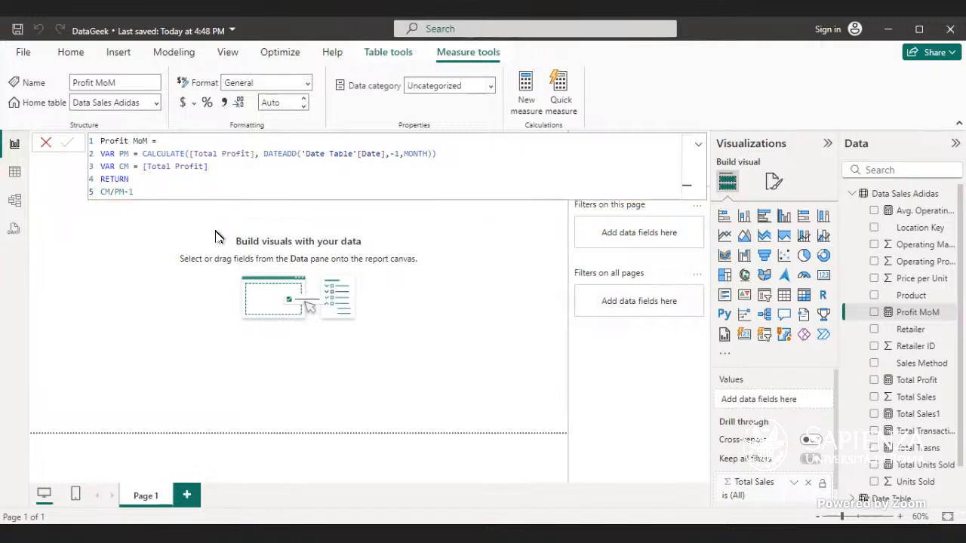
Insert a table visual on the report page and add the Profit MoM measure to it
click(370, 243)
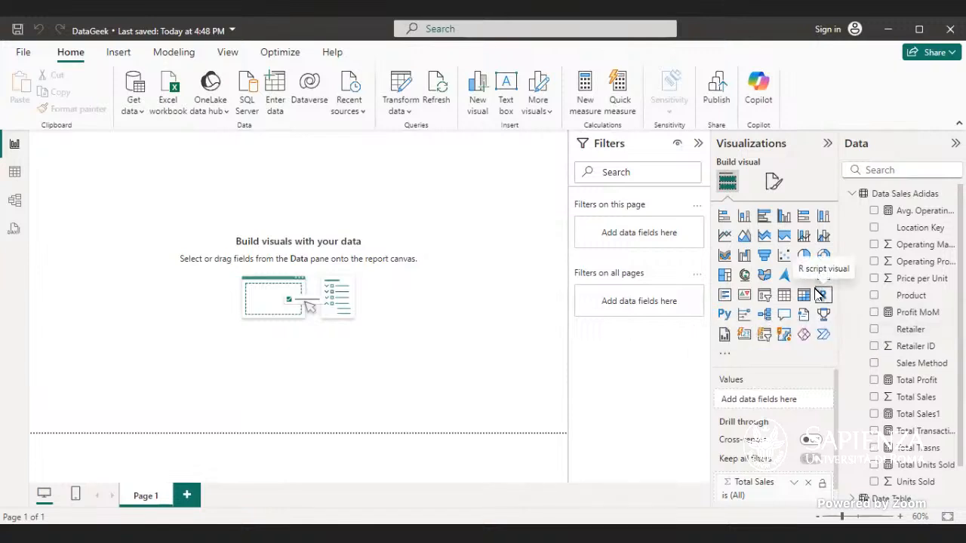
click(785, 295)
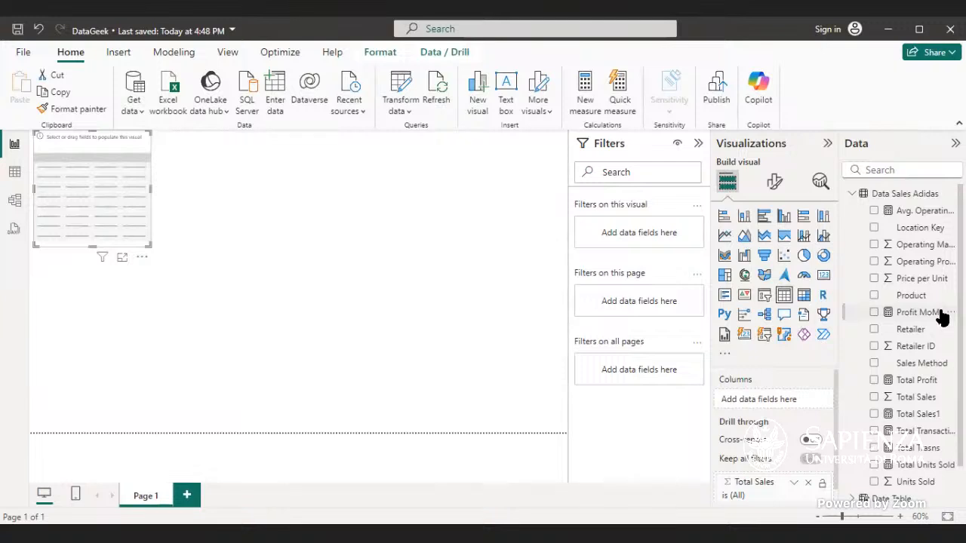
drag(941, 317, 69, 181)
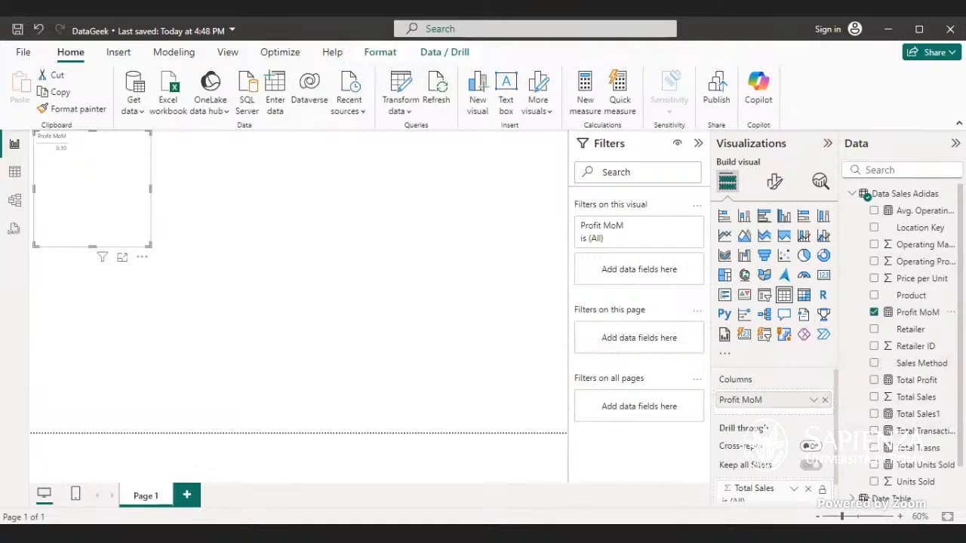
Add the Month field from the Date Table to the table visual and place it before Profit MoM
scroll(905, 261, down, 2)
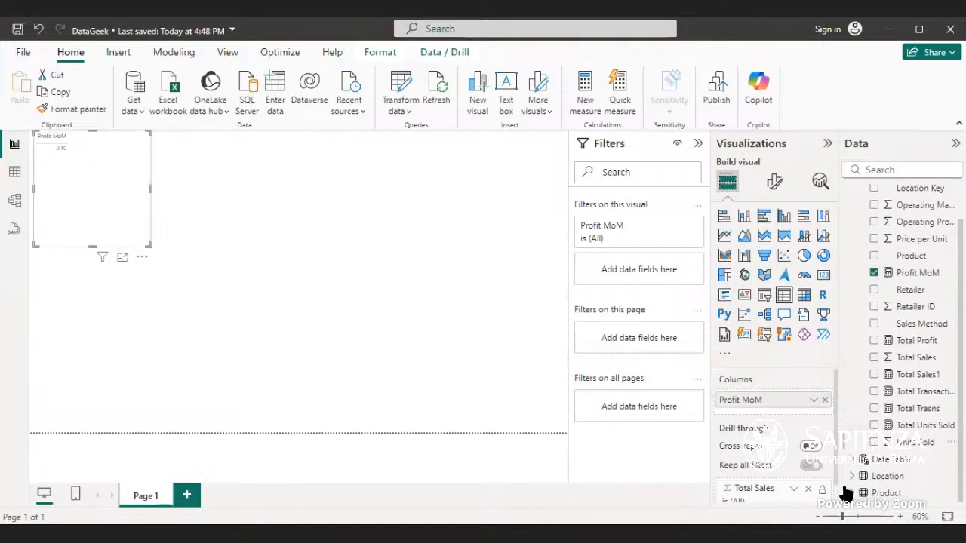
click(853, 459)
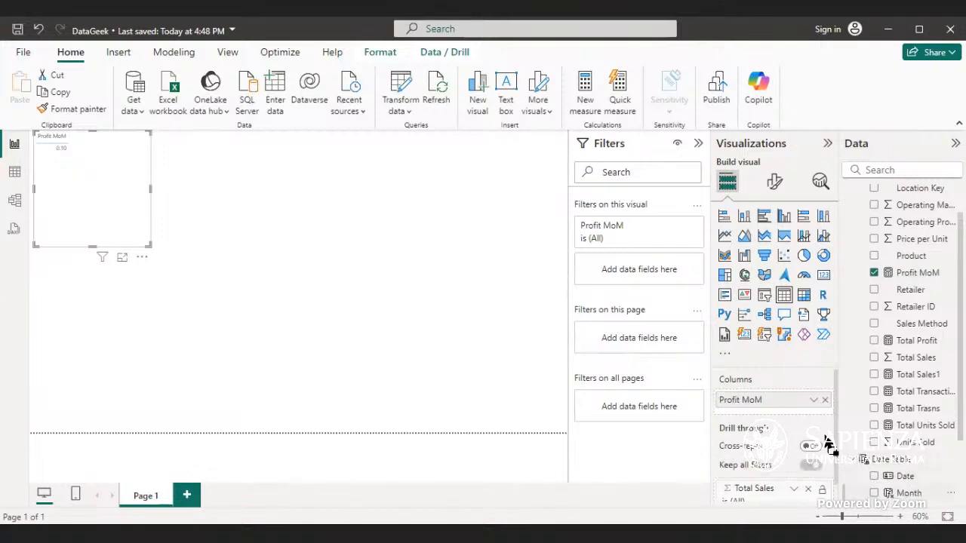
drag(828, 443, 777, 402)
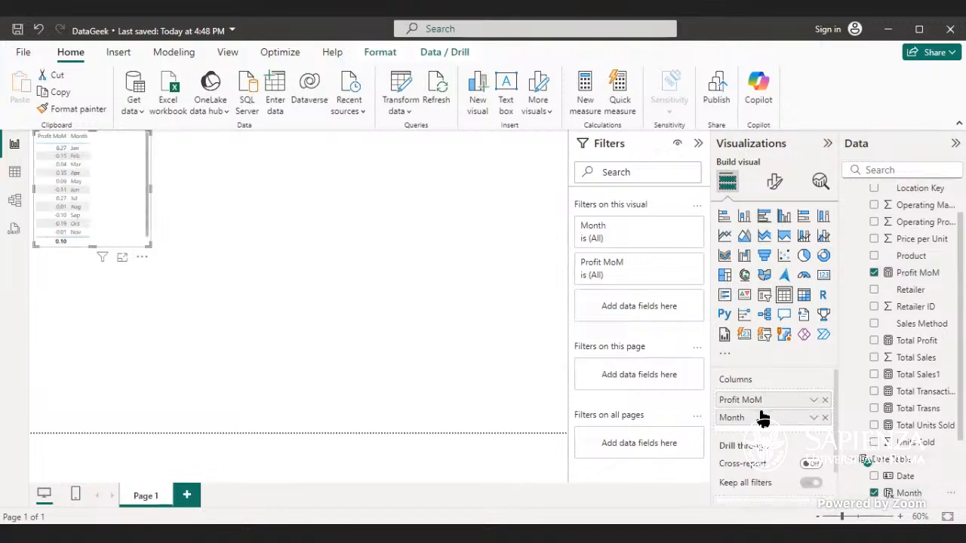
drag(763, 420, 759, 400)
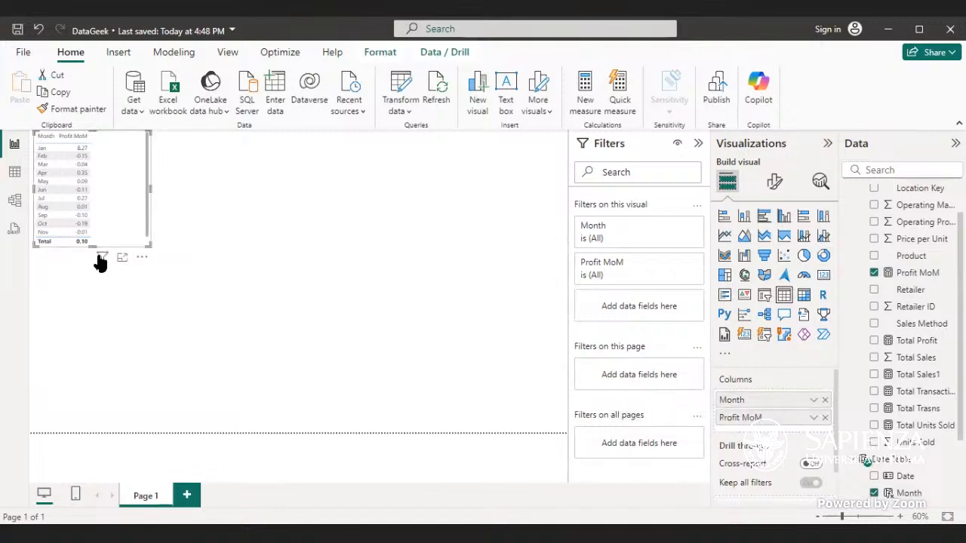
Insert Total Profit between Month and Profit MoM in the table visual, and enlarge and reposition the table on the page
drag(94, 243, 91, 266)
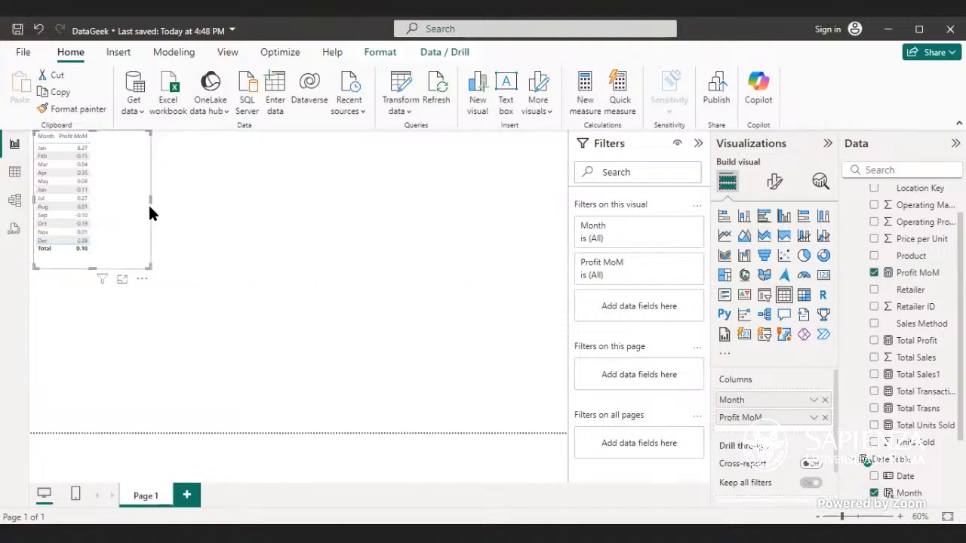
drag(151, 200, 162, 204)
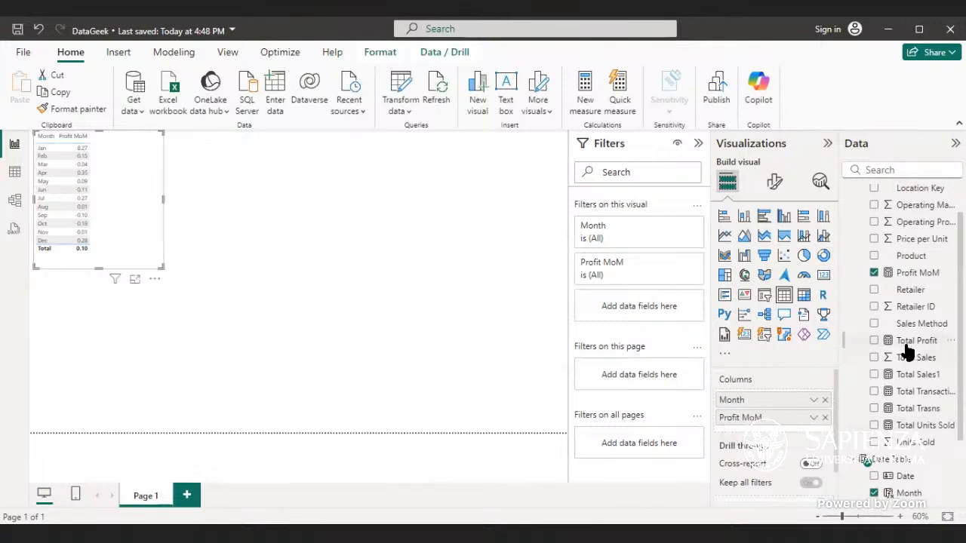
drag(906, 349, 774, 416)
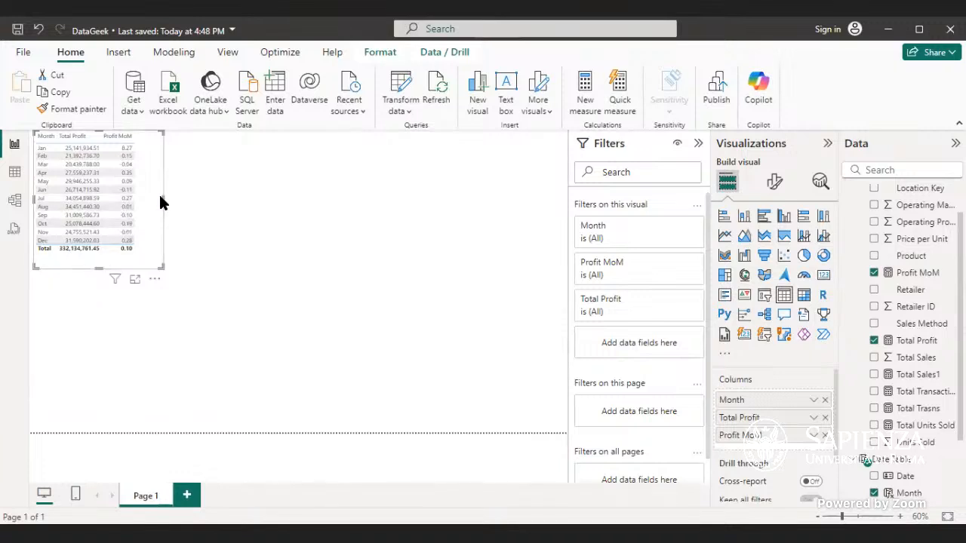
drag(155, 201, 183, 250)
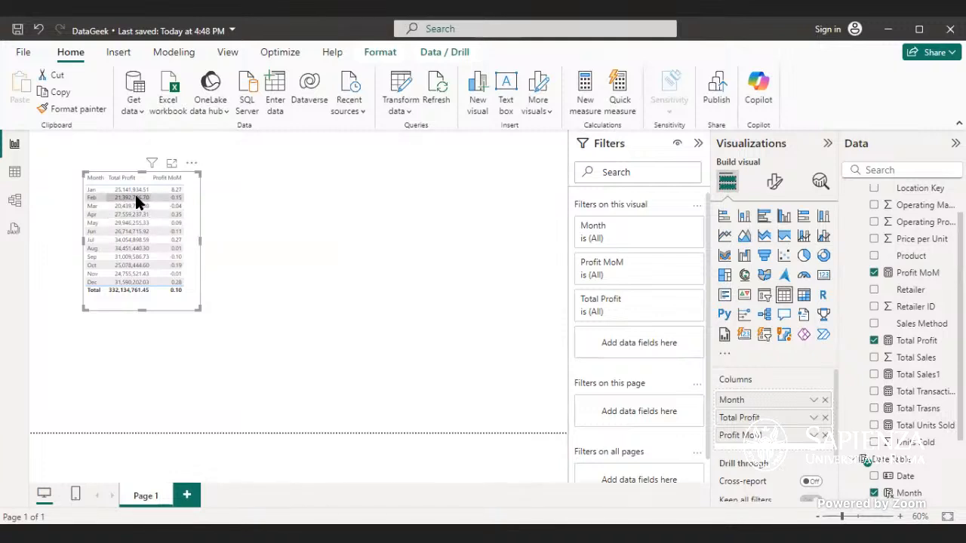
click(855, 518)
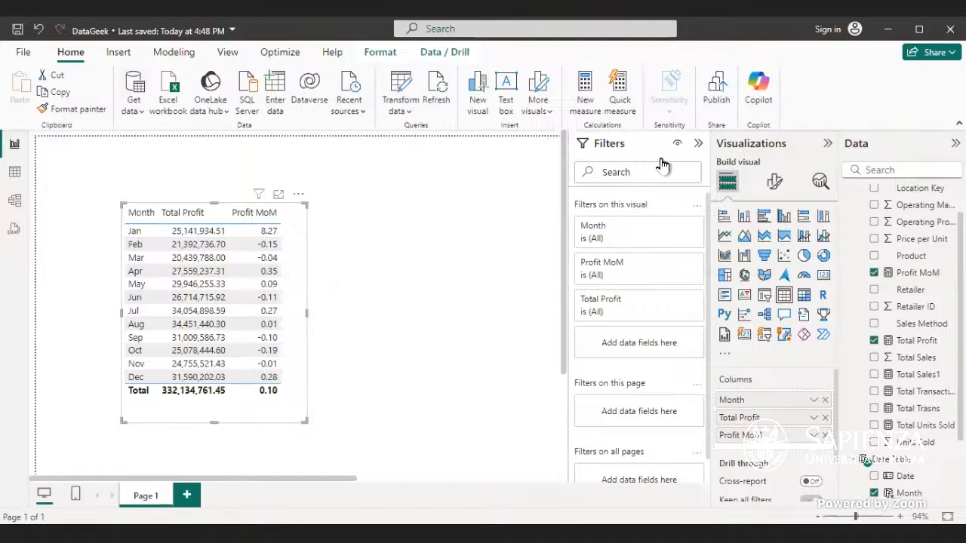
click(926, 341)
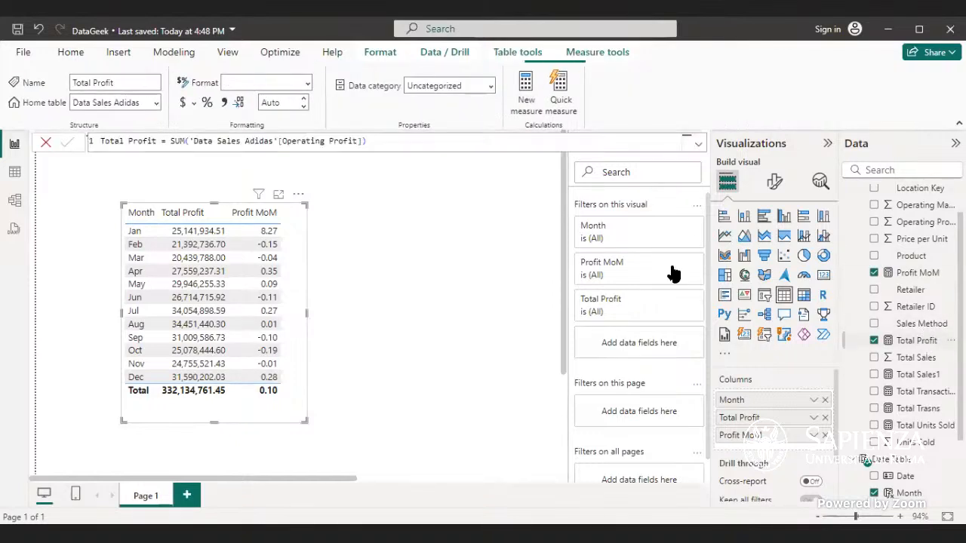
click(206, 101)
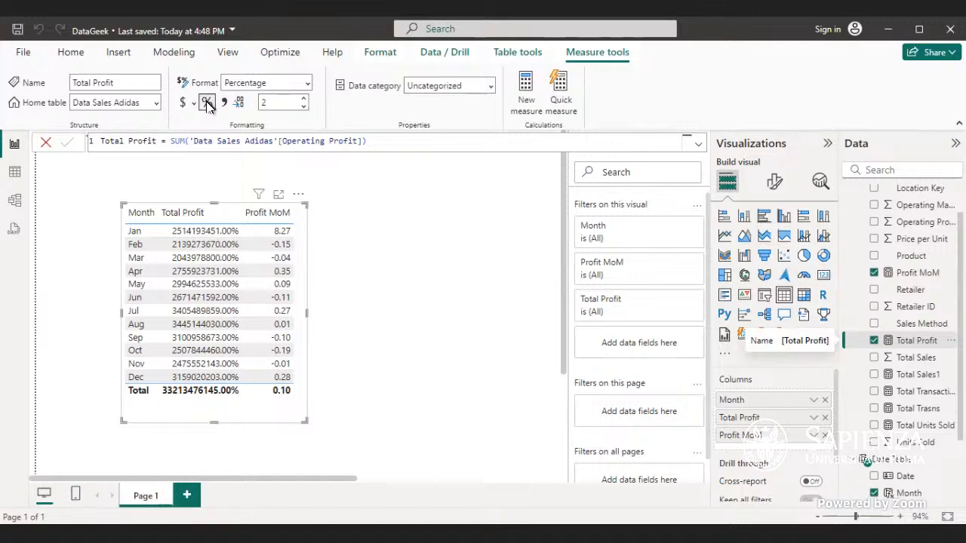
click(206, 104)
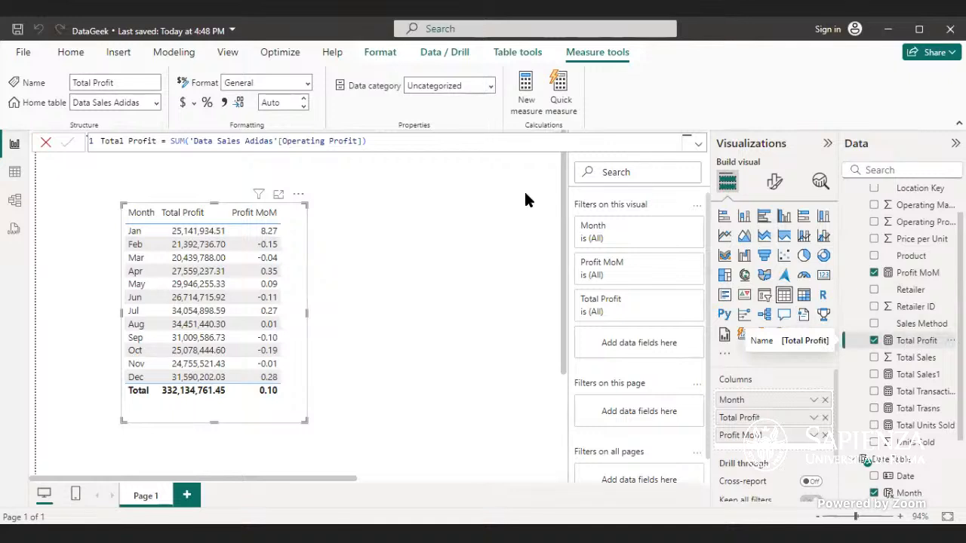
click(300, 84)
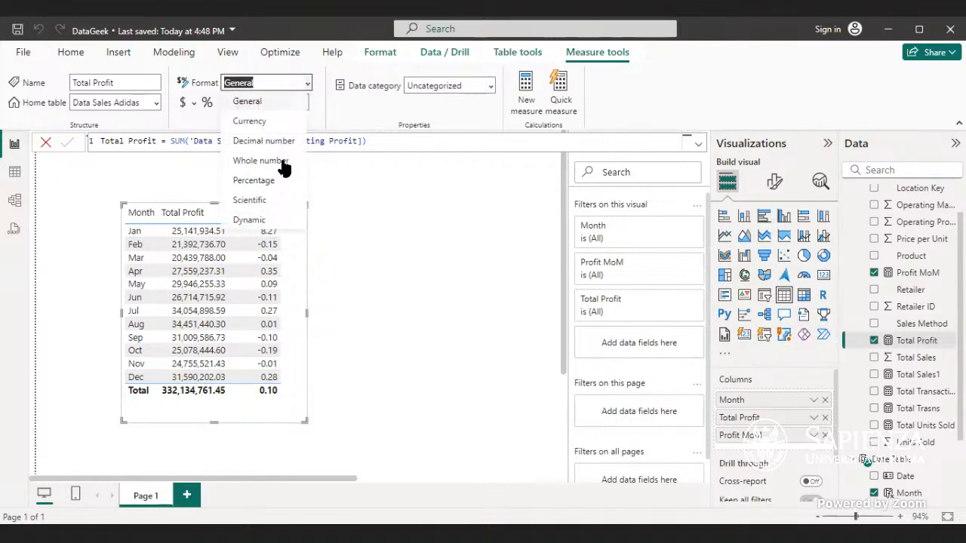
key(Escape)
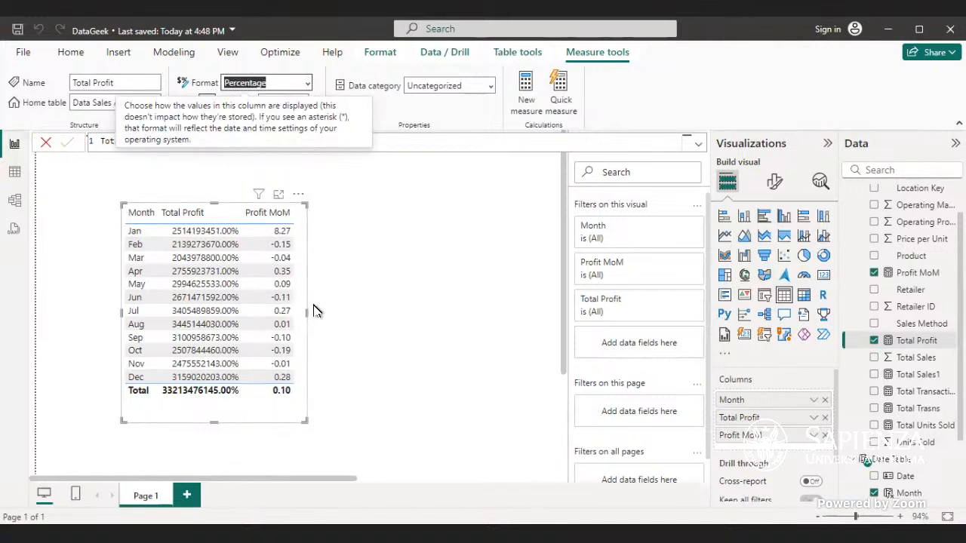
drag(314, 309, 305, 313)
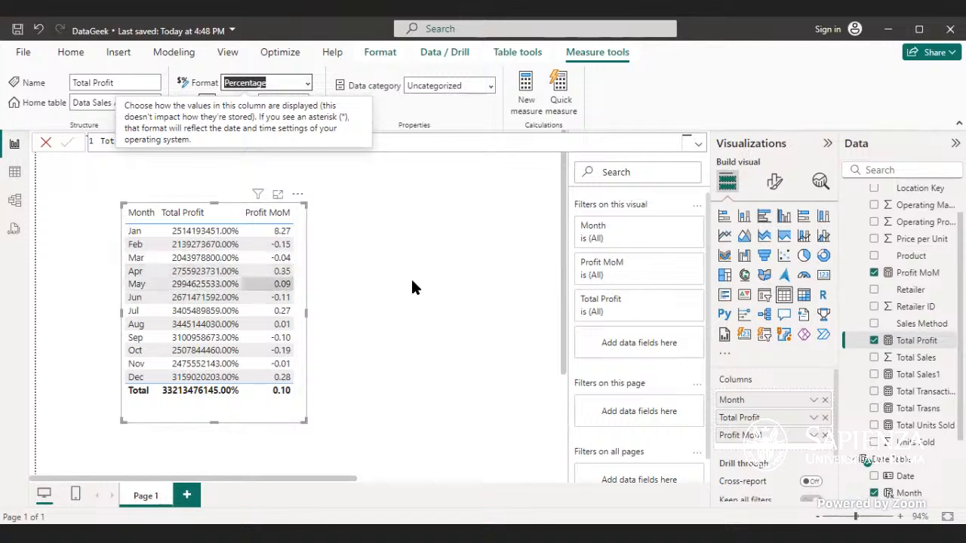
click(307, 83)
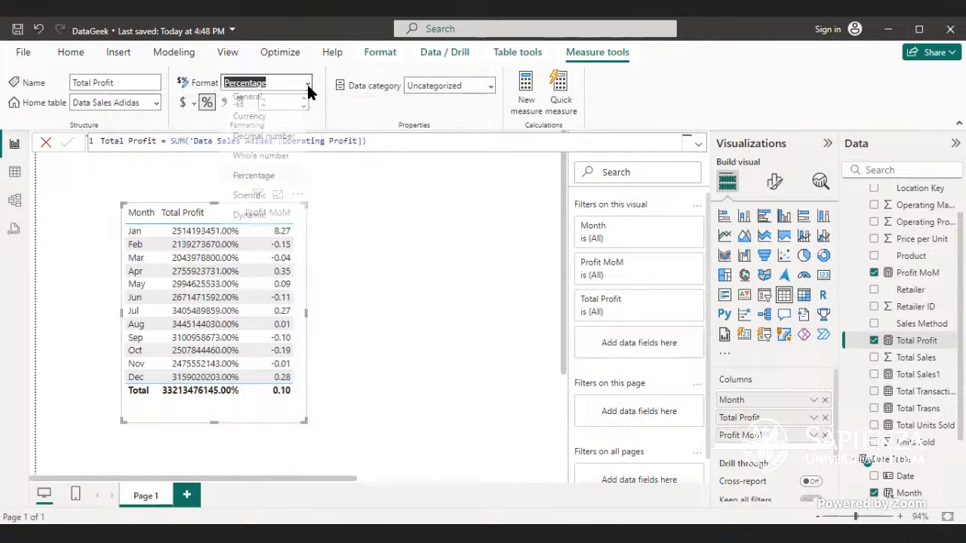
click(280, 102)
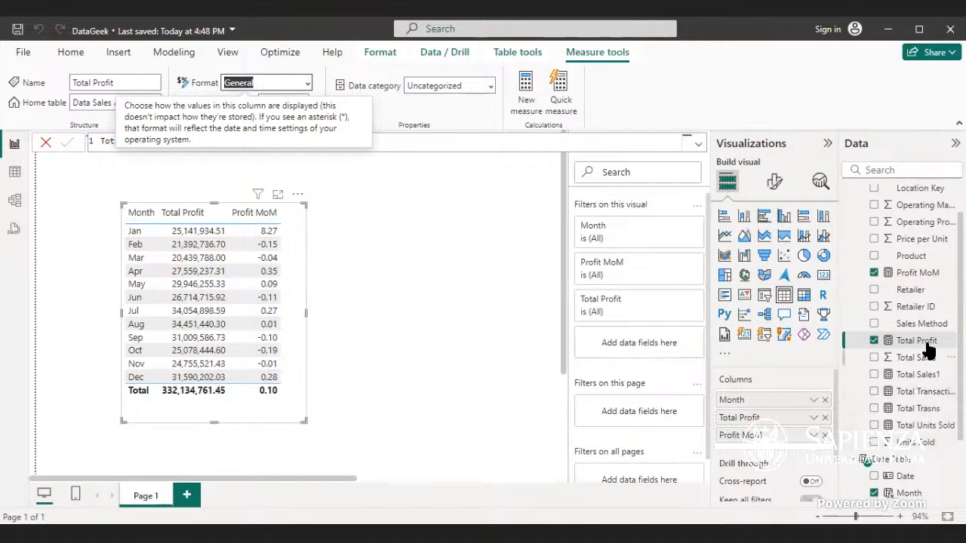
Format the Profit MoM measure as a percentage, move the table visual slightly down the page, and exit the formula editor
click(910, 275)
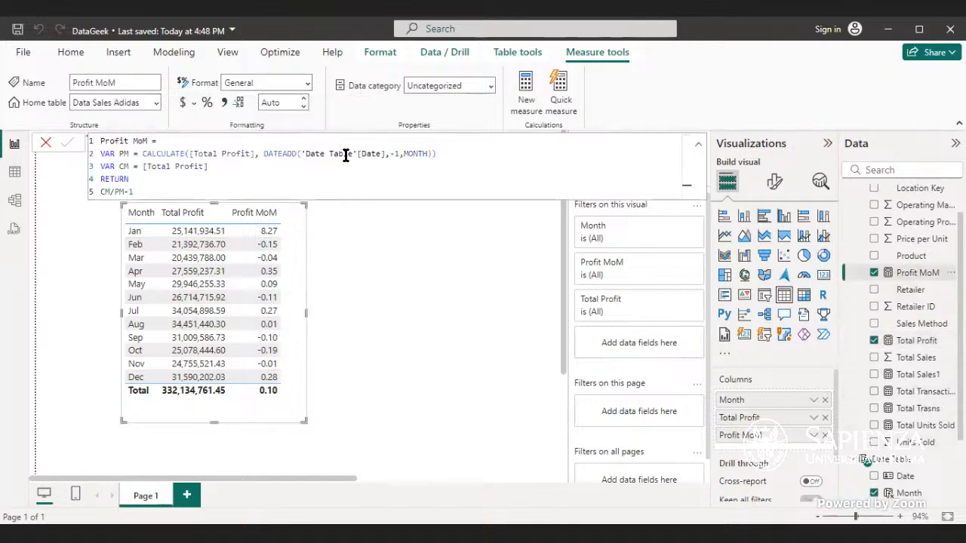
click(206, 103)
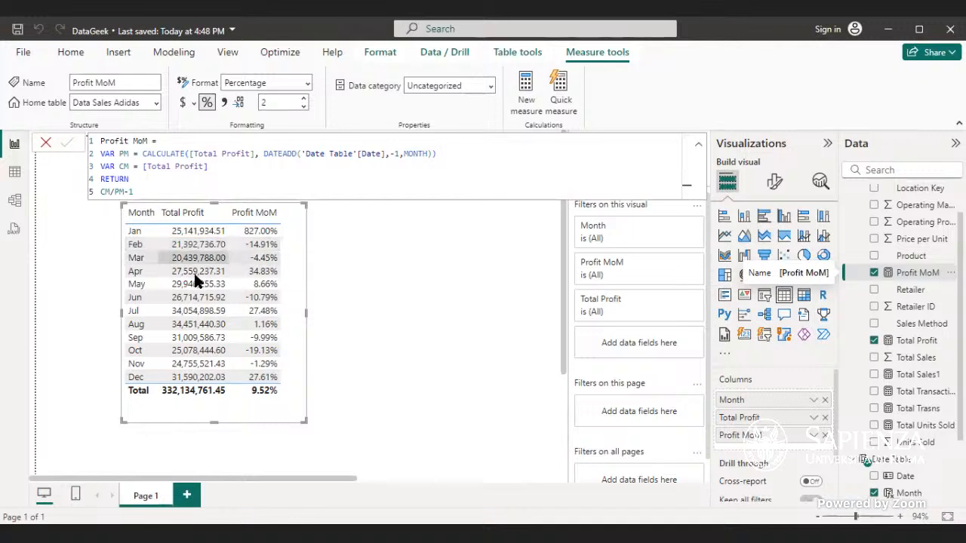
drag(193, 271, 229, 313)
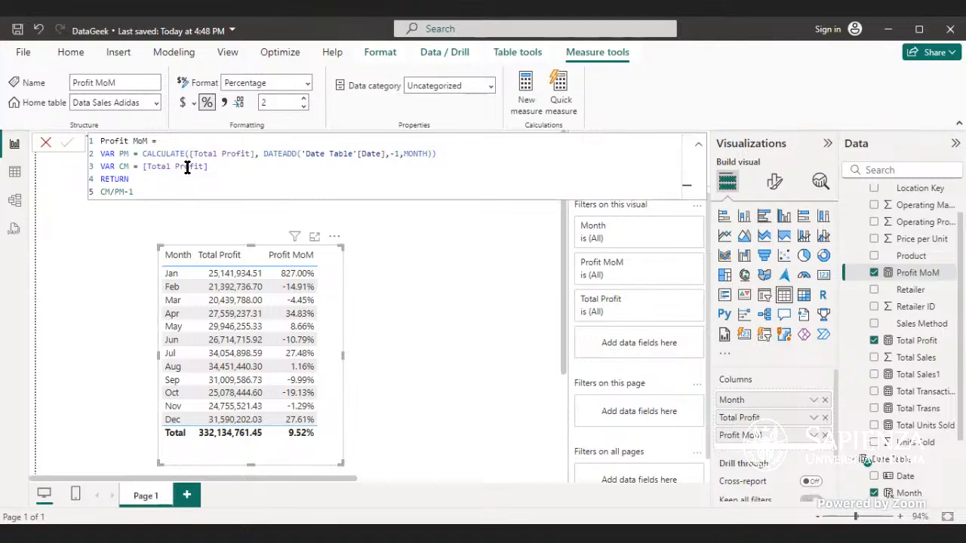
click(45, 143)
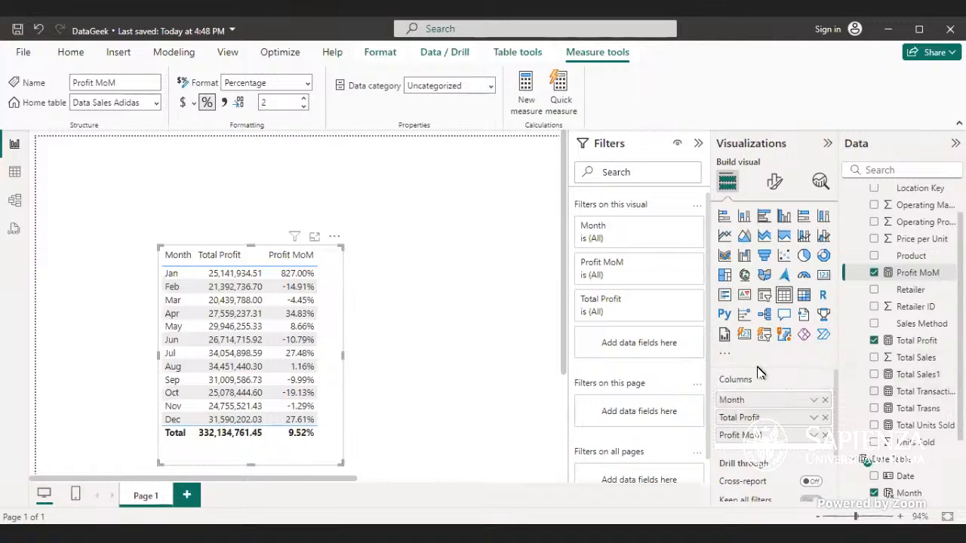
click(240, 200)
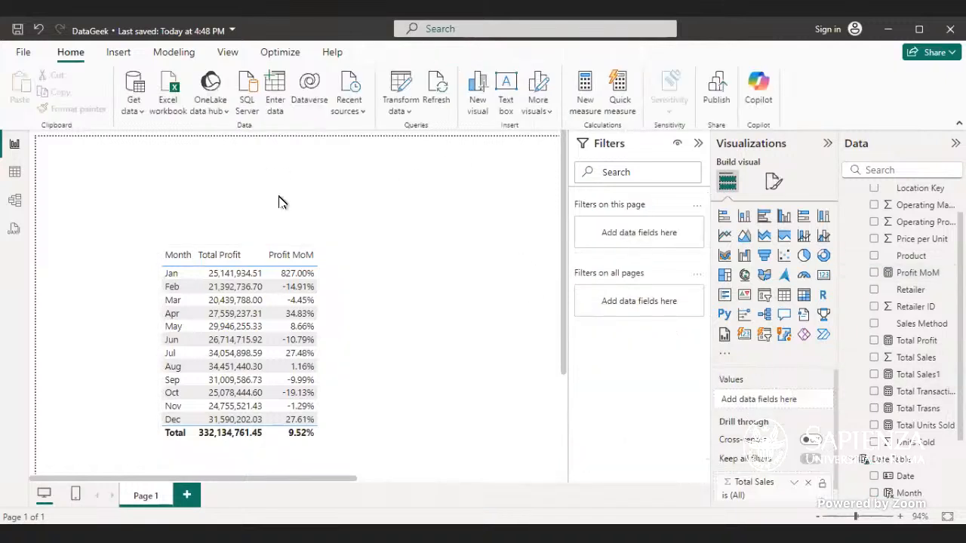
click(596, 100)
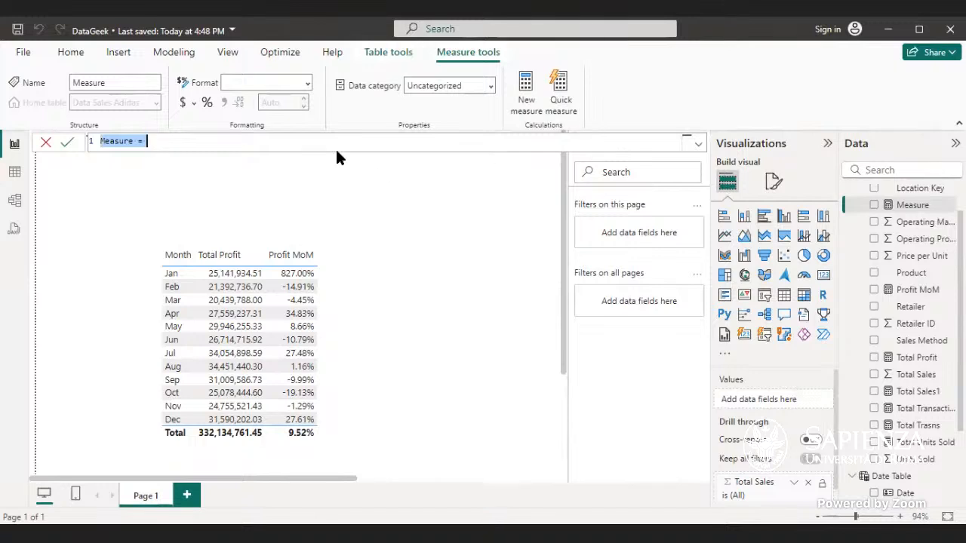
click(137, 144)
key(BackSpace)
key(BackSpace)
key(BackSpace)
key(BackSpace)
key(BackSpace)
key(BackSpace)
key(BackSpace)
click(60, 145)
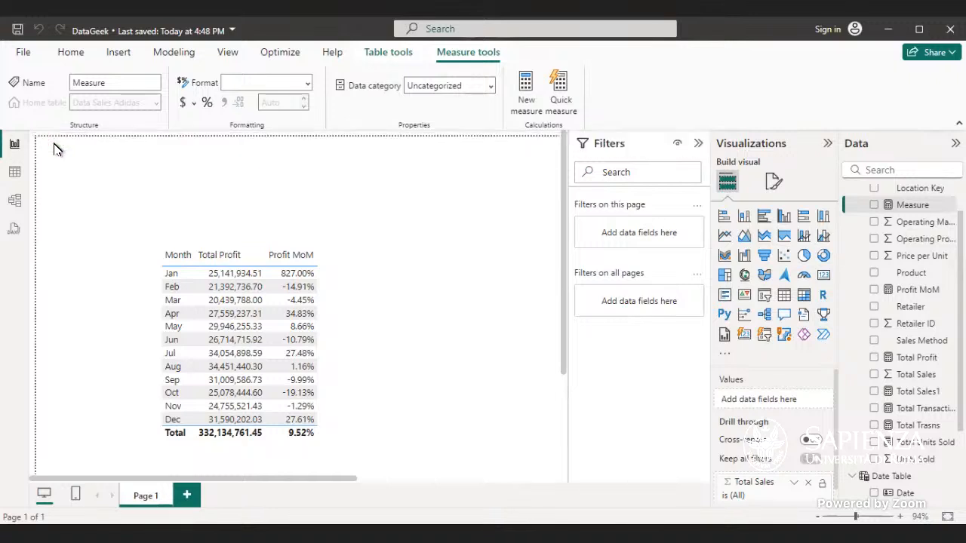
Check the distinct product categories in the Product column of the Data Sales Adidas table, and return to the report page
click(14, 175)
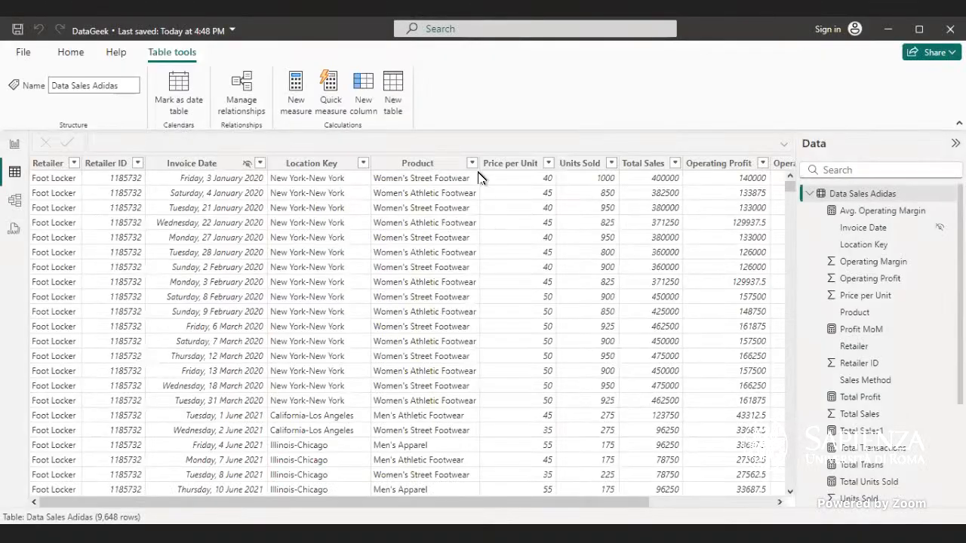
click(472, 163)
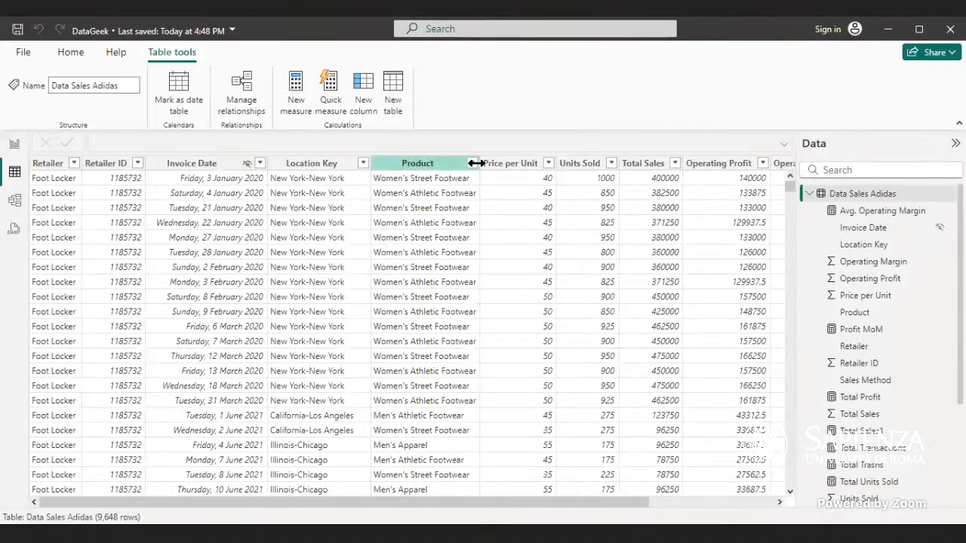
click(472, 163)
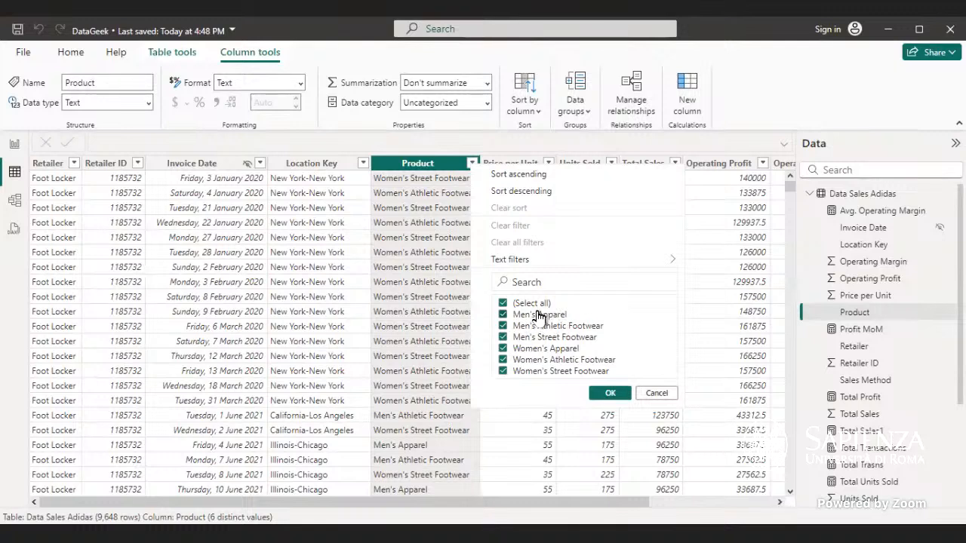
click(656, 393)
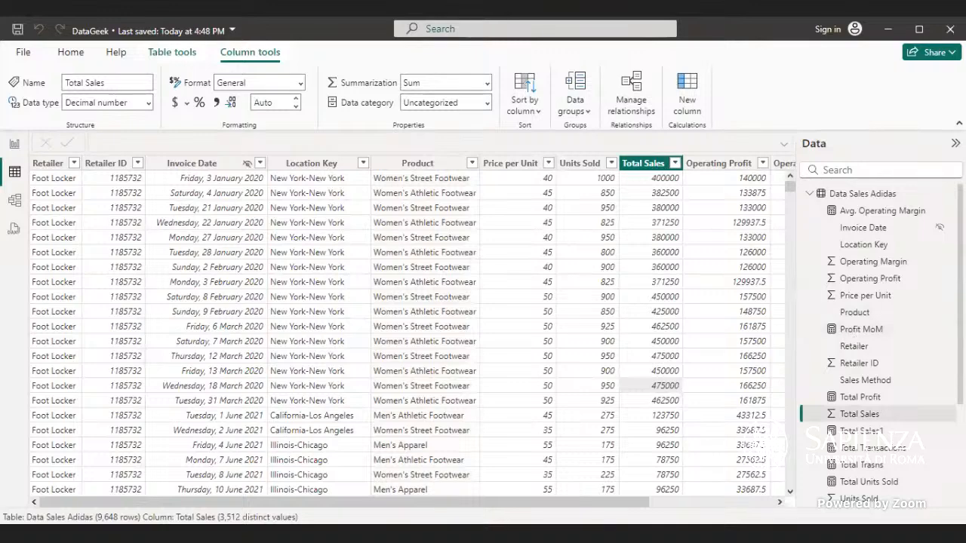
click(15, 143)
click(412, 177)
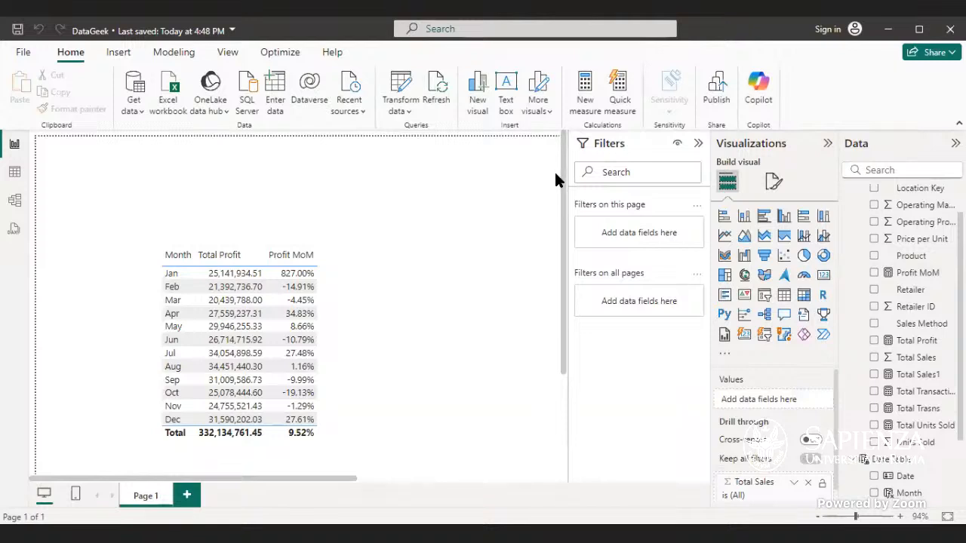
Create a new measure named Men's Sales and start its formula with the CALCULATE function
click(585, 88)
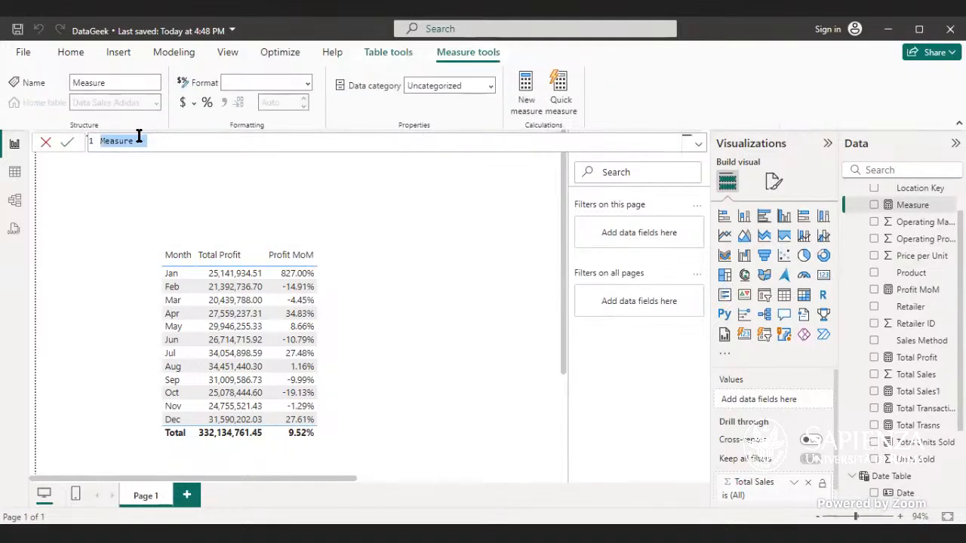
click(138, 140)
key(BackSpace)
key(BackSpace)
key(BackSpace)
key(BackSpace)
key(BackSpace)
key(BackSpace)
key(BackSpace)
text(en's Sales = calcula)
key(Tab)
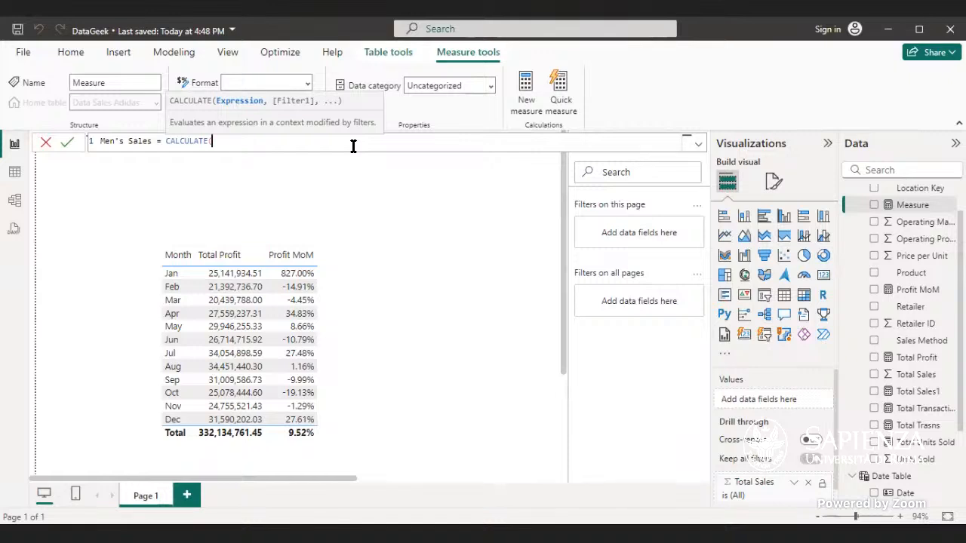
Enter SUM('Data Sales Adidas'[Total Sales]) as the expression inside CALCULATE
text(SUM()
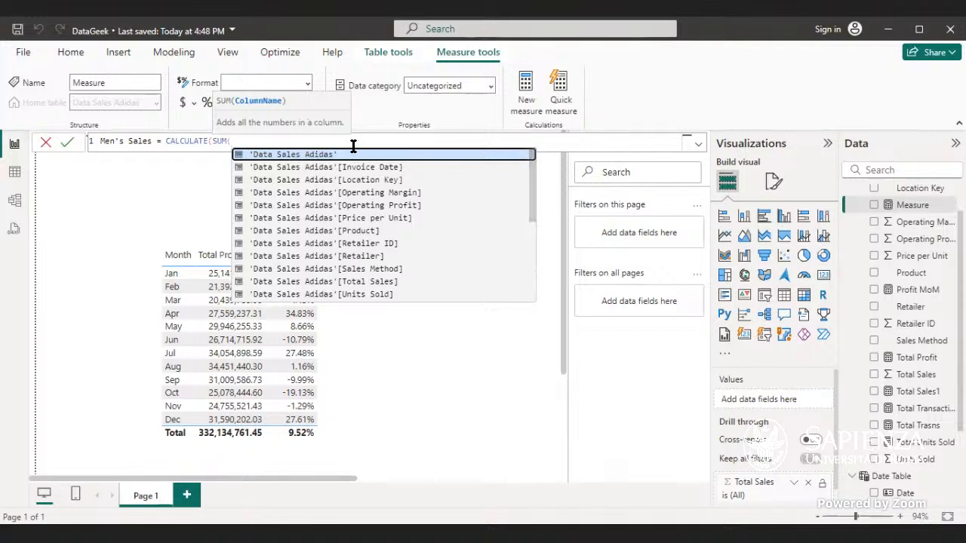
text(to)
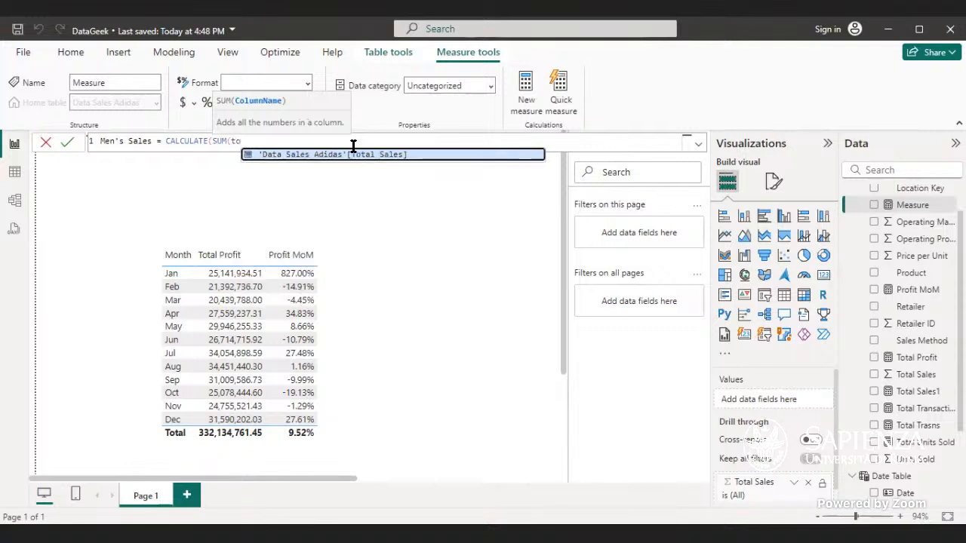
key(Tab)
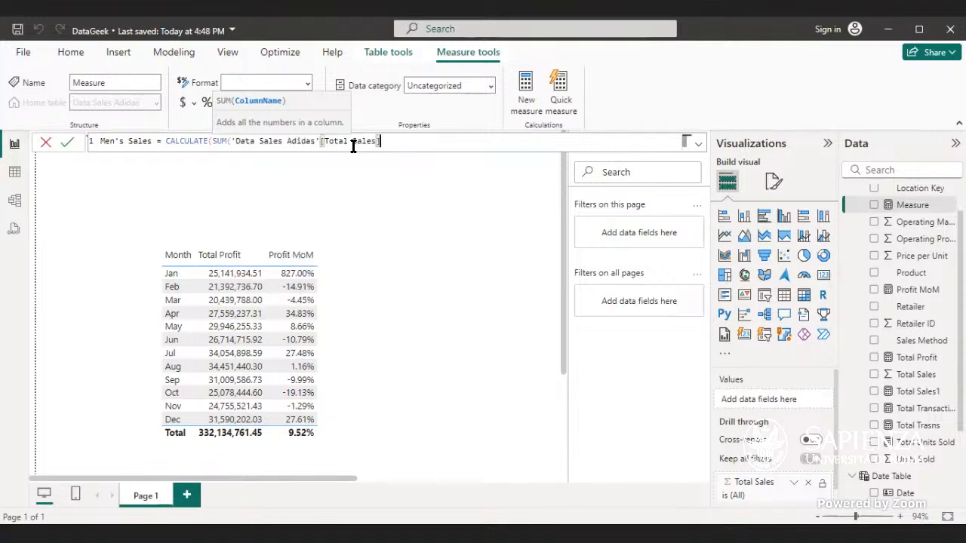
text())
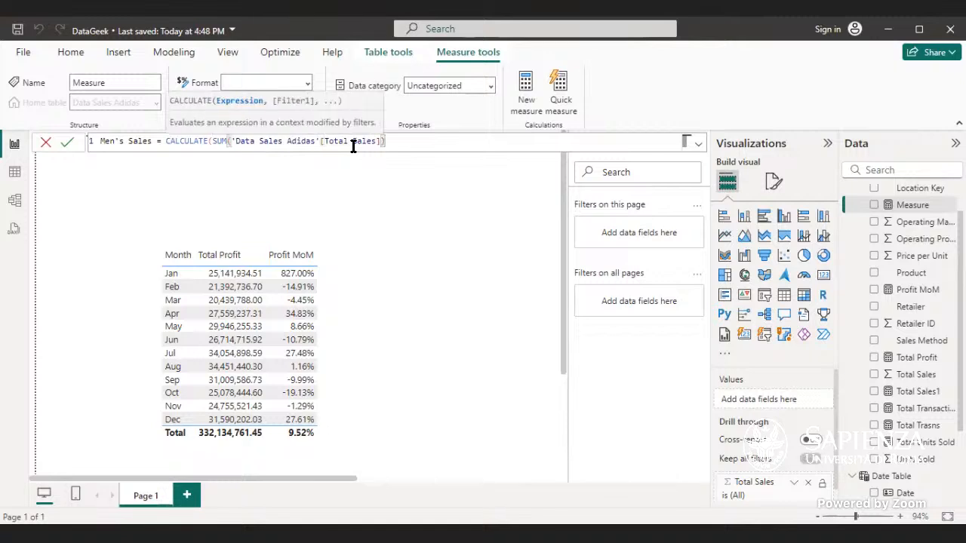
text(,)
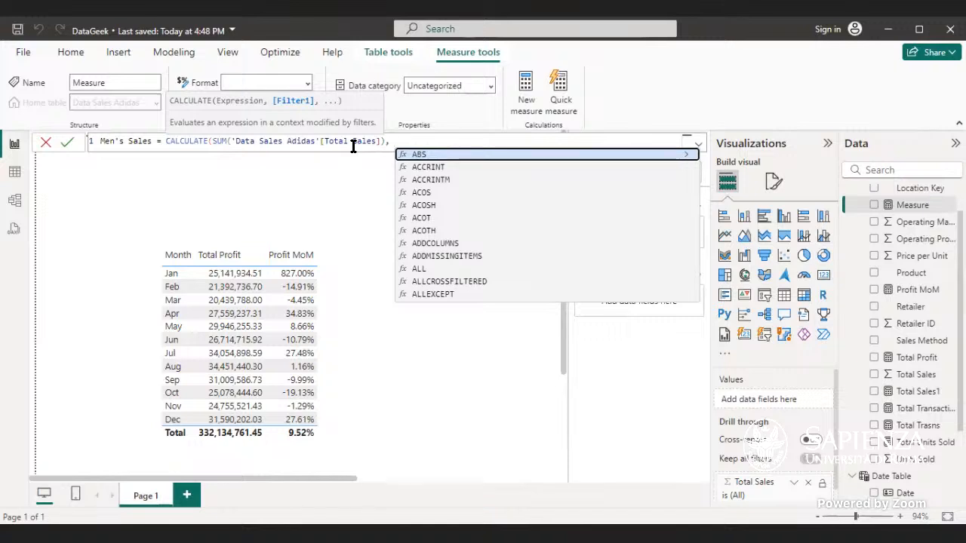
Begin the filter argument with 'Data Sales Adidas'[Product] equal to a text value starting with "Me"
text(prdo)
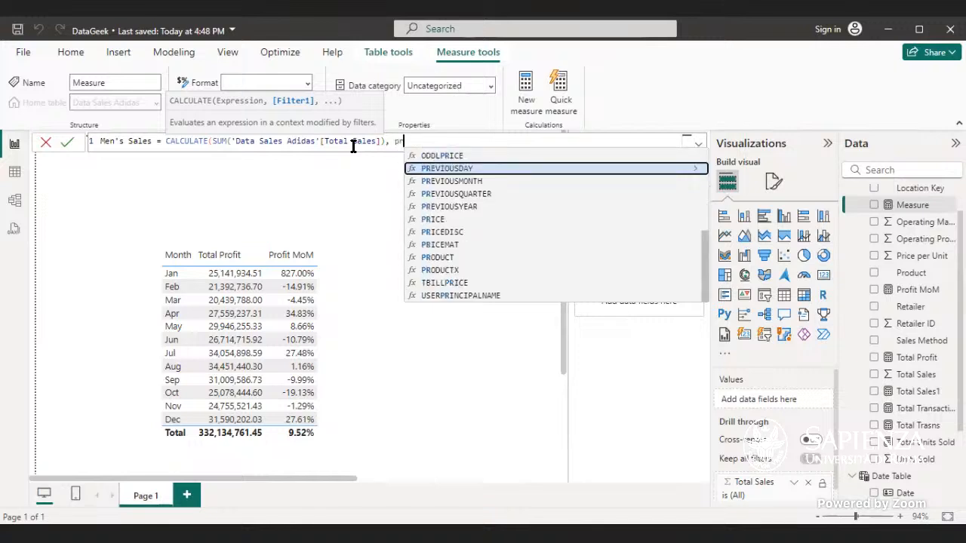
key(BackSpace)
key(BackSpace)
text(od)
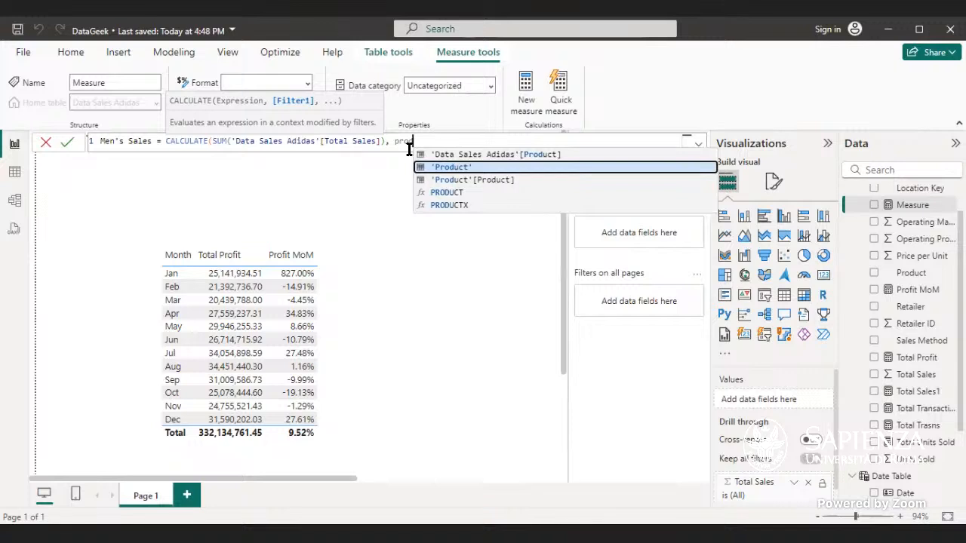
click(512, 156)
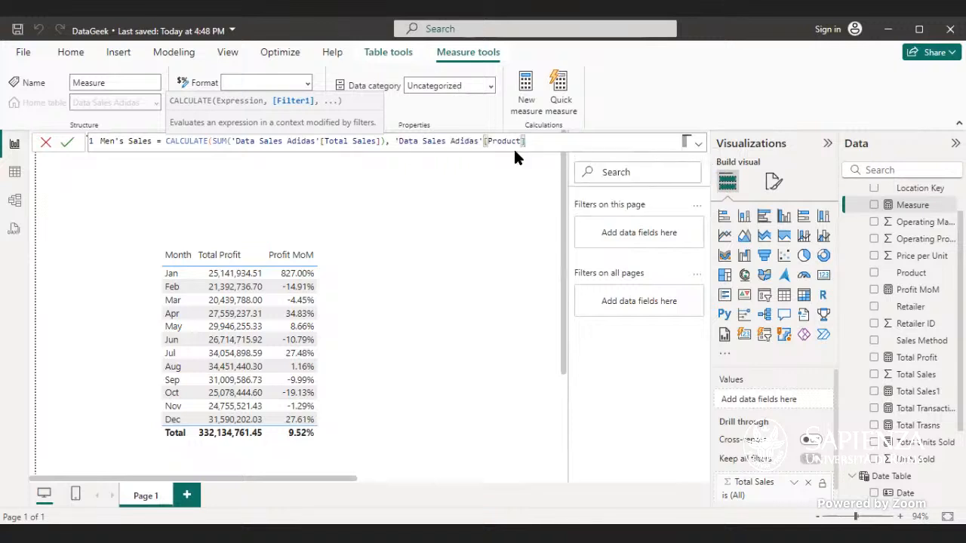
text(="Men)
Cut the unfinished Men's Sales formula and look up the exact product names in the Data Sales Adidas table
triple_click(547, 142)
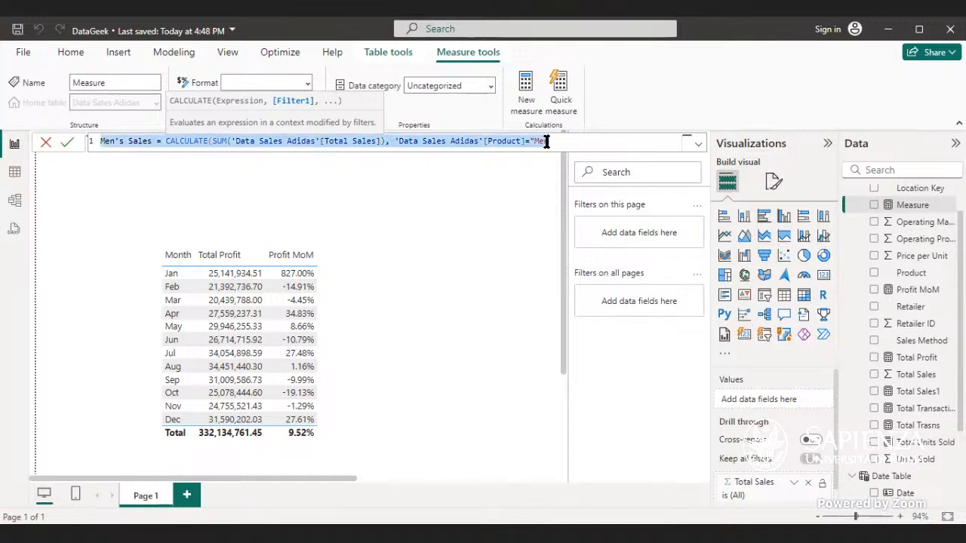
key(BackSpace)
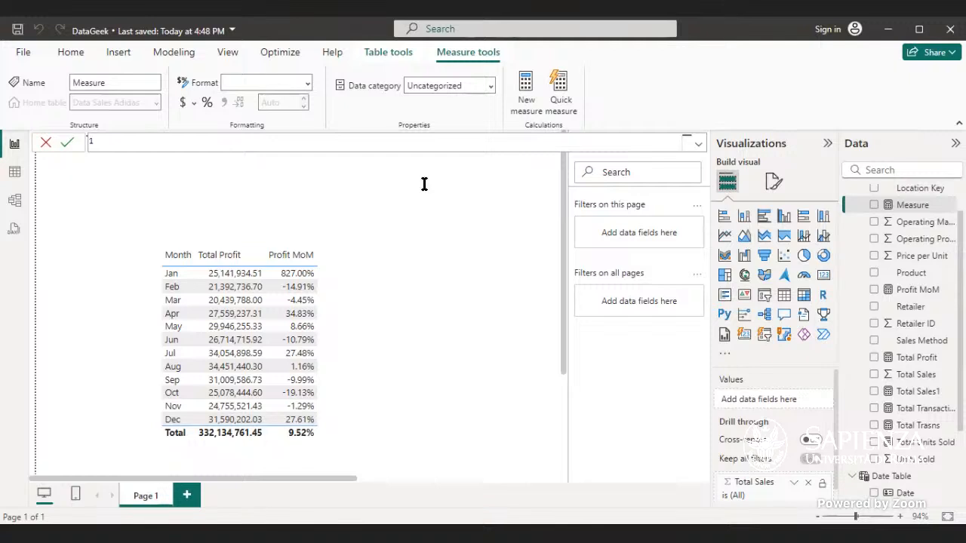
click(60, 142)
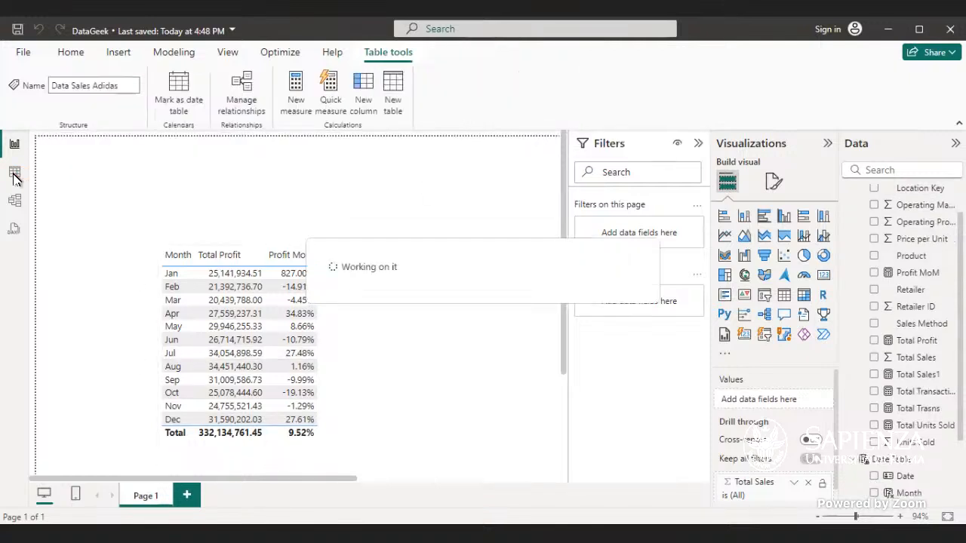
click(15, 176)
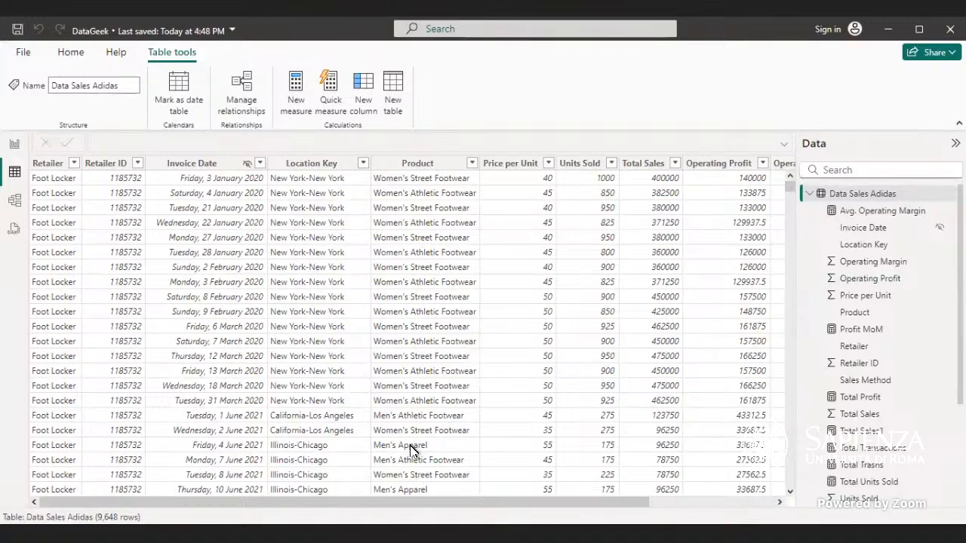
click(27, 151)
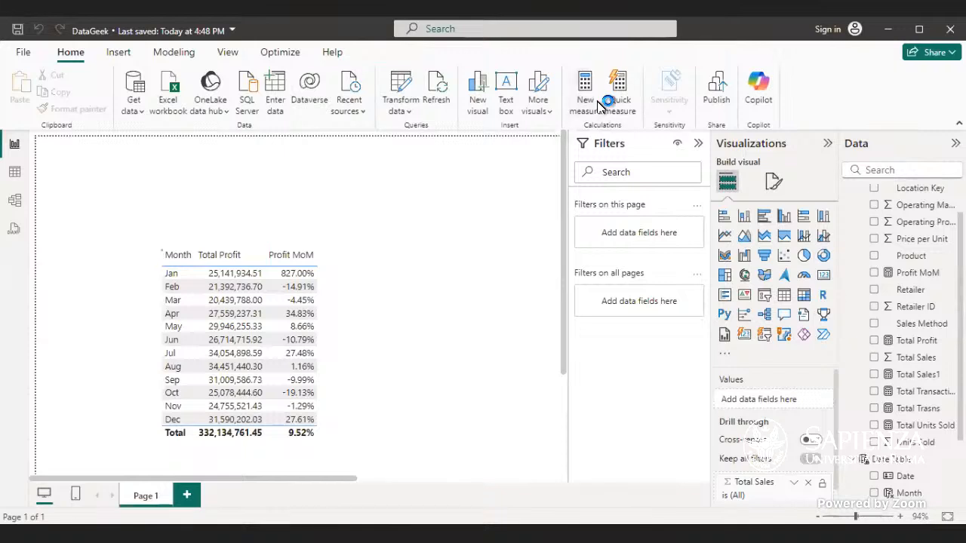
Create a new measure from the cut Men's Sales formula, completing the product filter as "Men's Apparel", and commit it
click(597, 107)
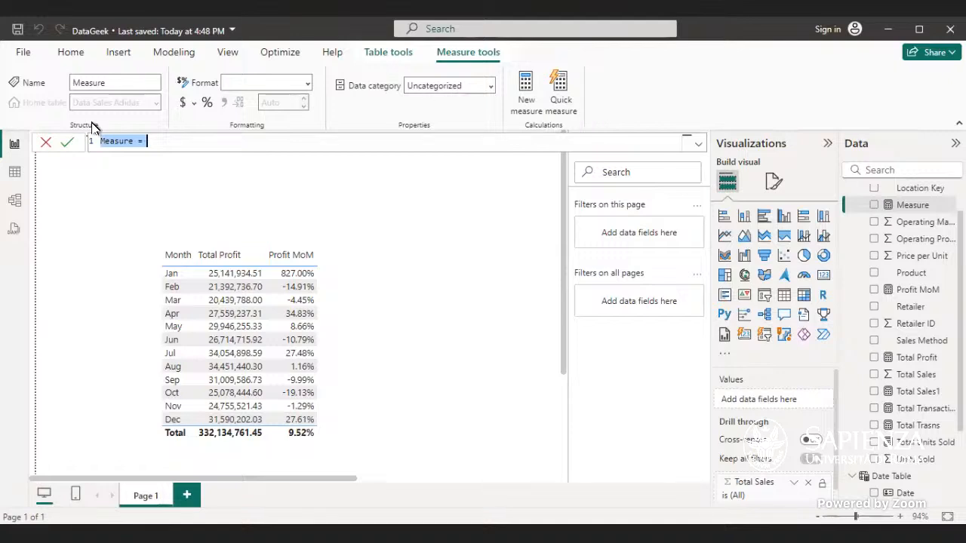
key(ctrl+v)
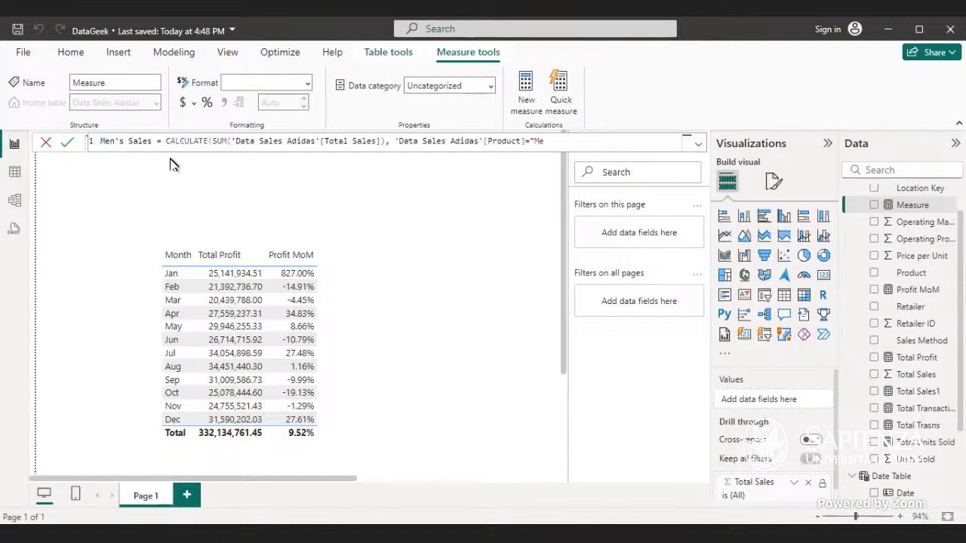
text(n's Apparel")))
key(BackSpace)
key(Return)
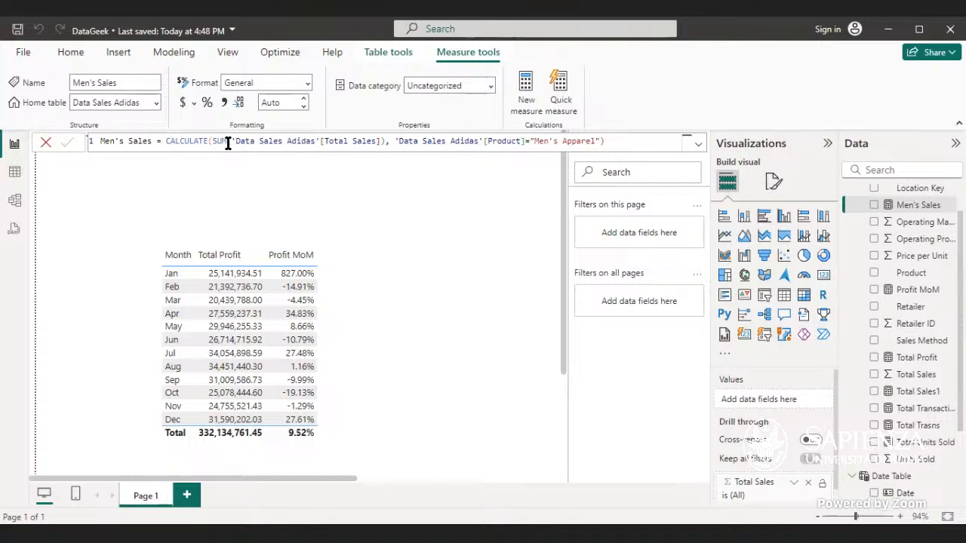
click(385, 143)
text())
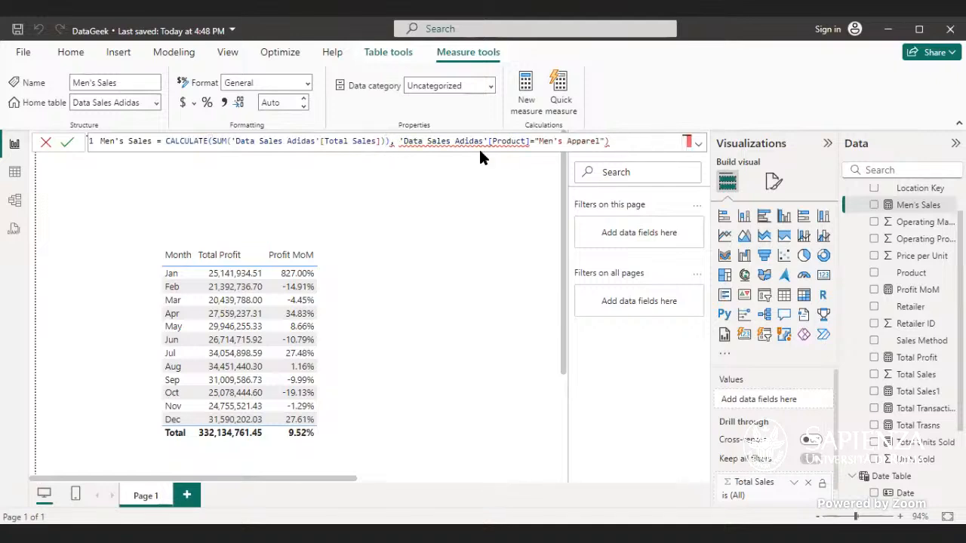
click(389, 141)
key(BackSpace)
text(,)
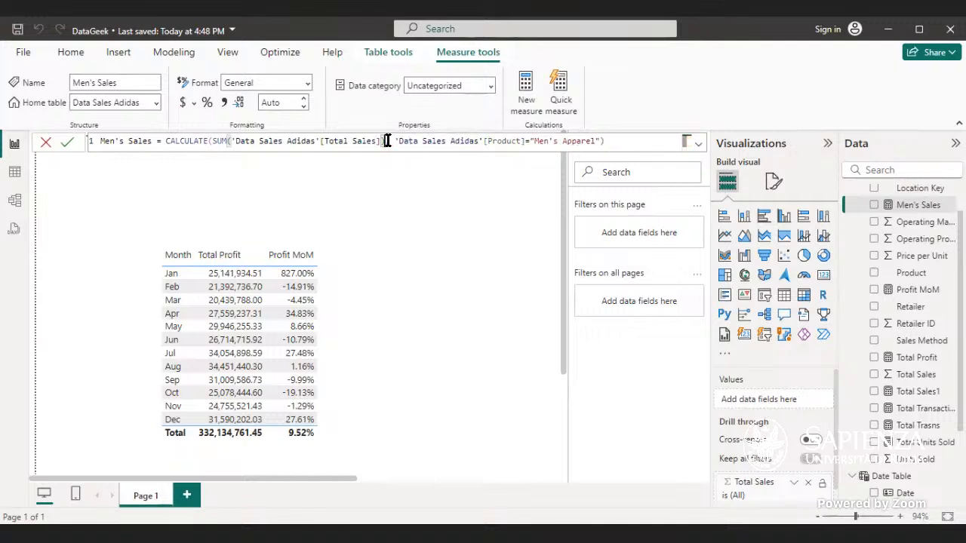
click(617, 132)
key(Return)
Add a card visual showing the Men's Sales measure and place it above and to the right of the monthly profit table
click(825, 274)
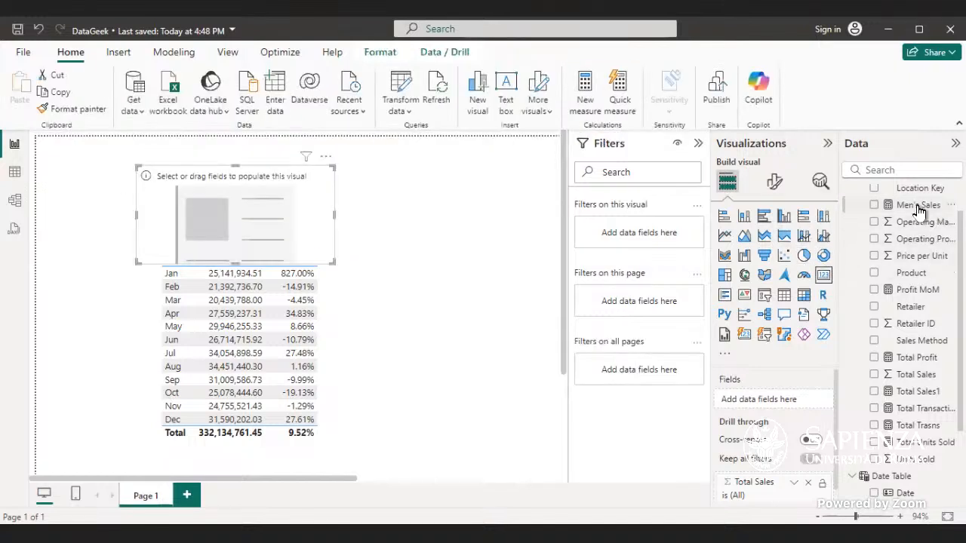
drag(919, 210, 249, 227)
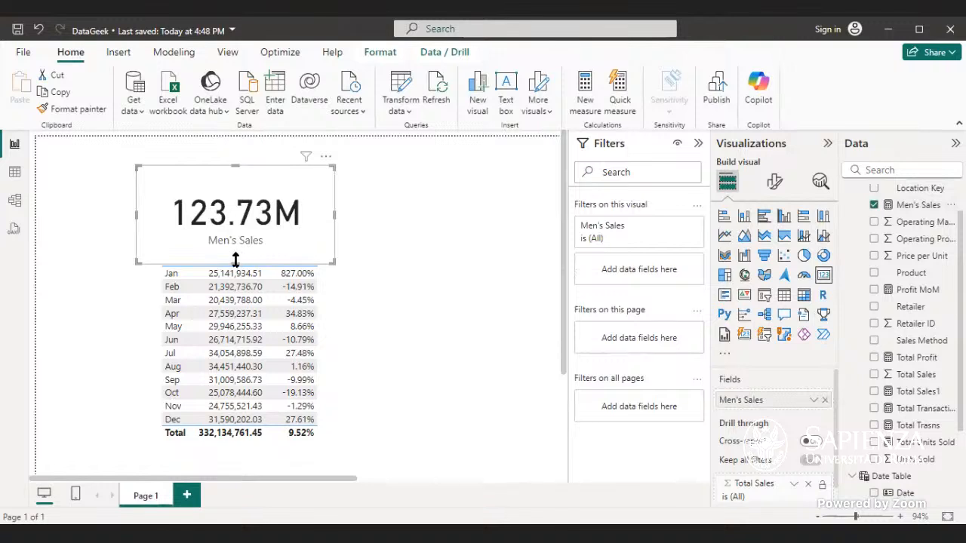
drag(235, 275, 523, 230)
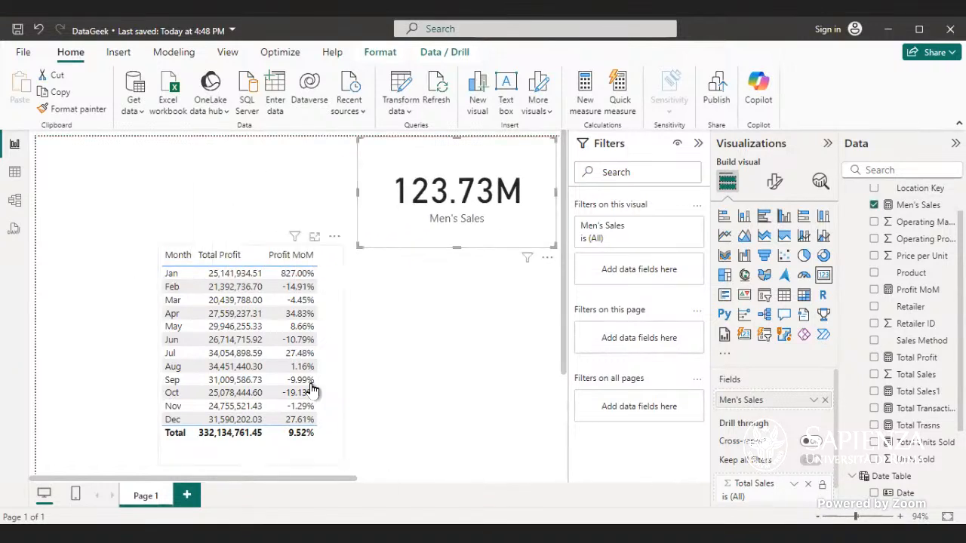
Add a second card visual to the report page showing the Total Profit measure
click(550, 356)
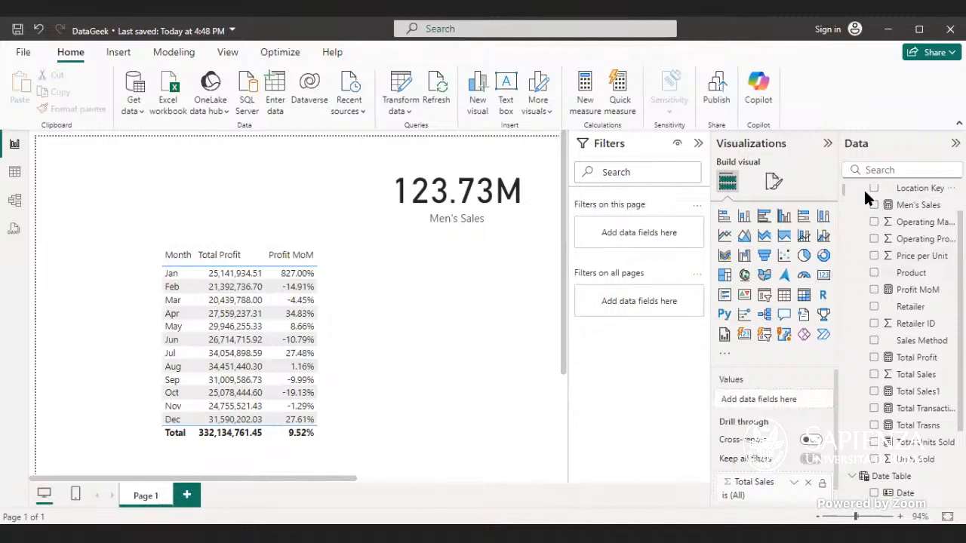
click(824, 276)
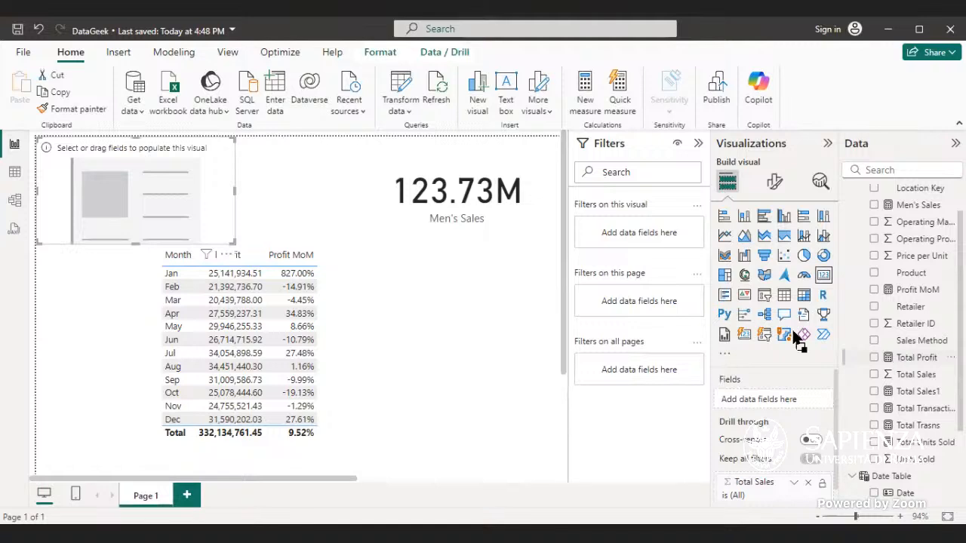
drag(916, 357, 158, 209)
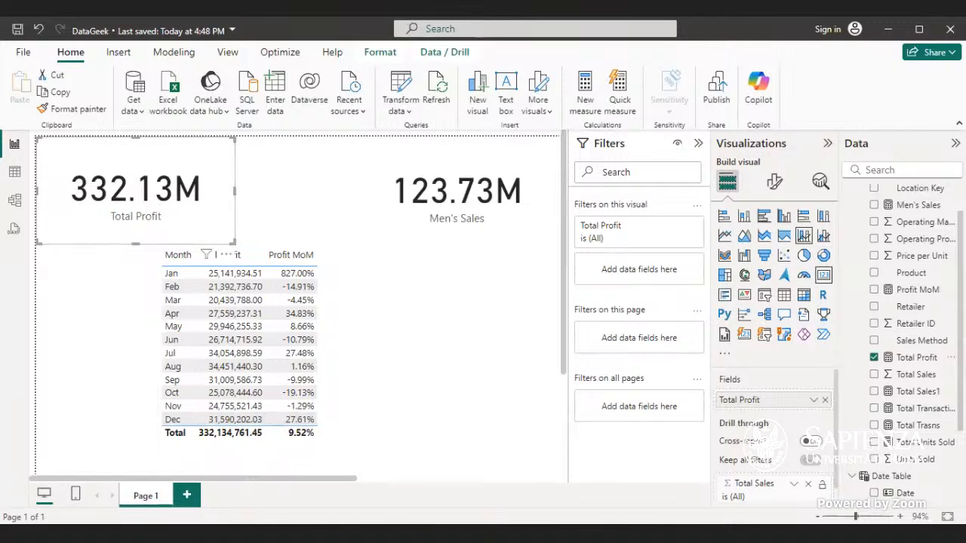
Display the formula of the Men's Sales measure
click(920, 209)
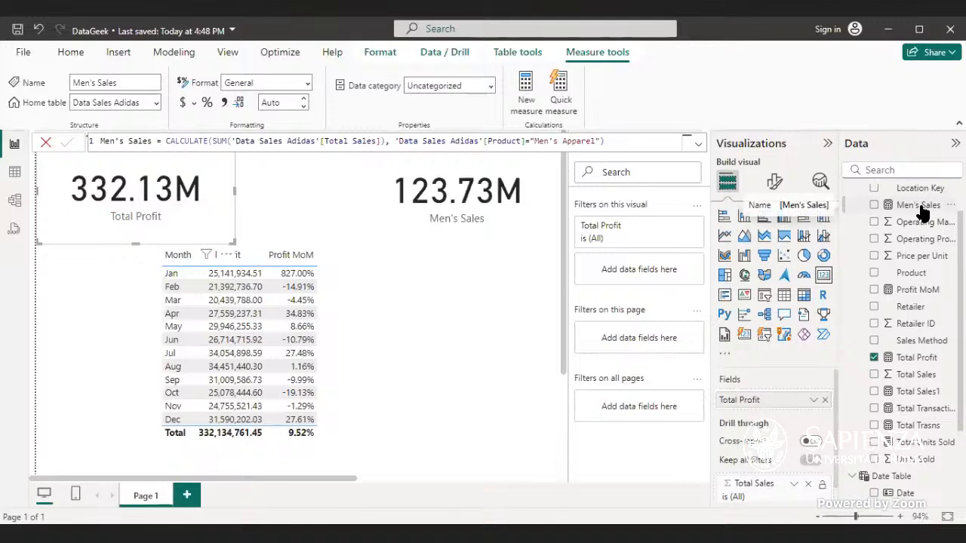
Close the Men's Sales formula and replace Total Profit with the Total Sales field in the card beside it
click(44, 141)
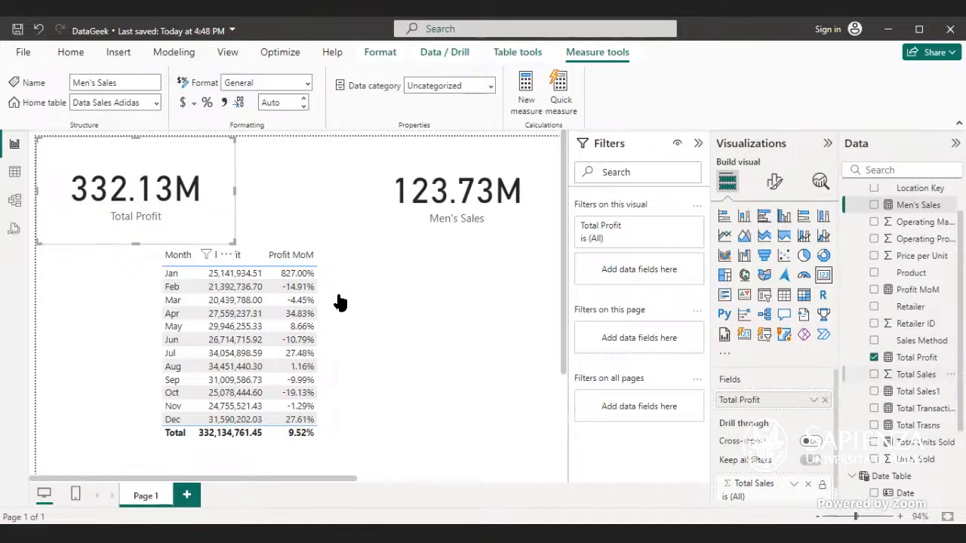
click(824, 400)
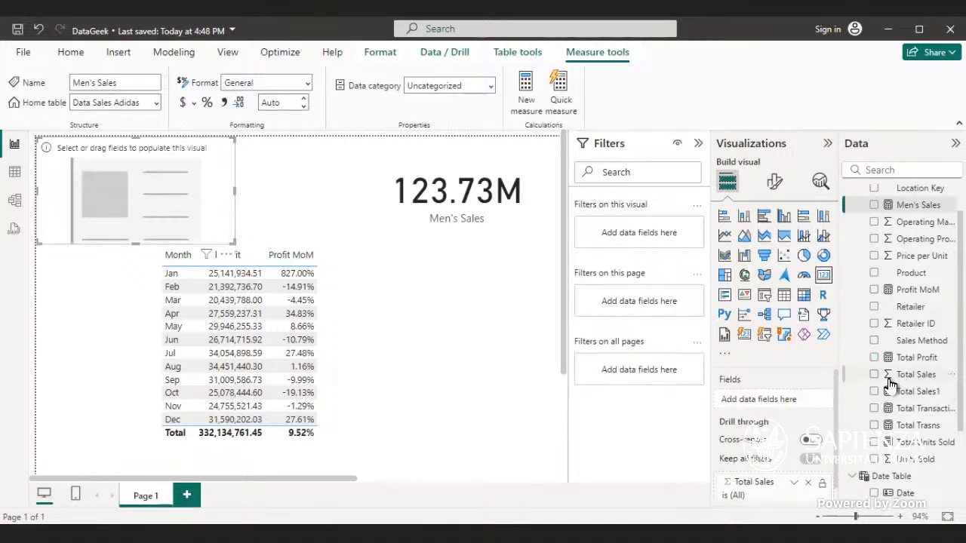
drag(889, 382, 783, 402)
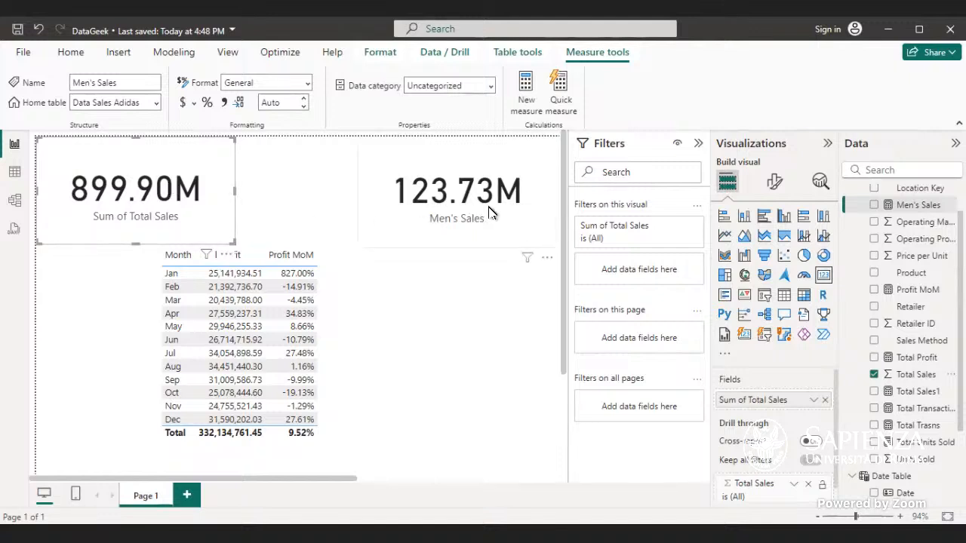
click(446, 198)
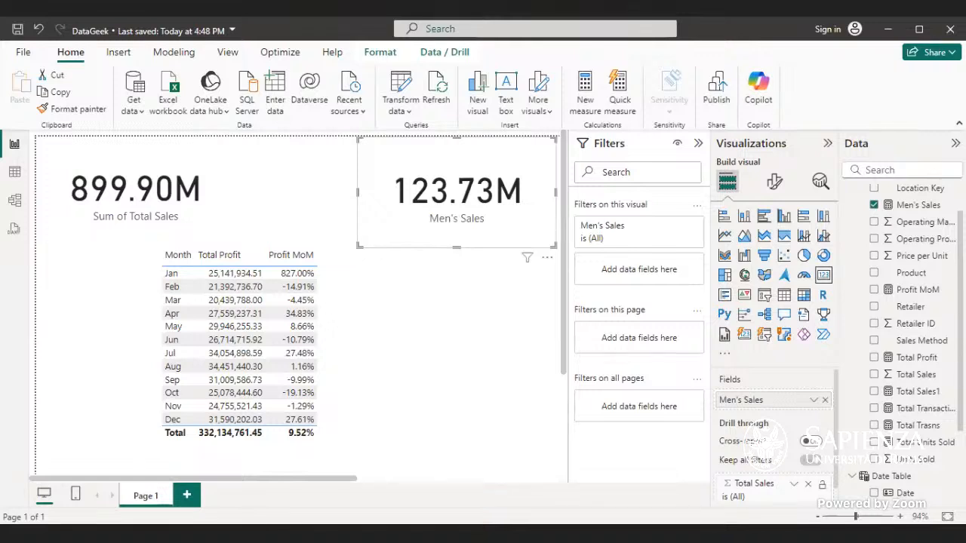
Switch to the Adidas US Datasets workbook in Excel and start a SUMIFS formula in M6 with I6:I9653 as the sum range
key(alt+Tab)
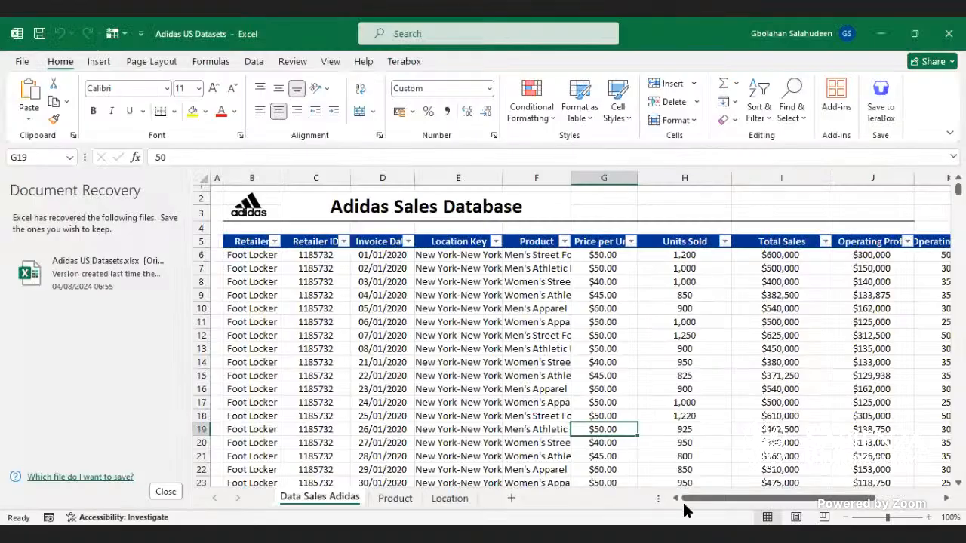
drag(685, 504, 777, 498)
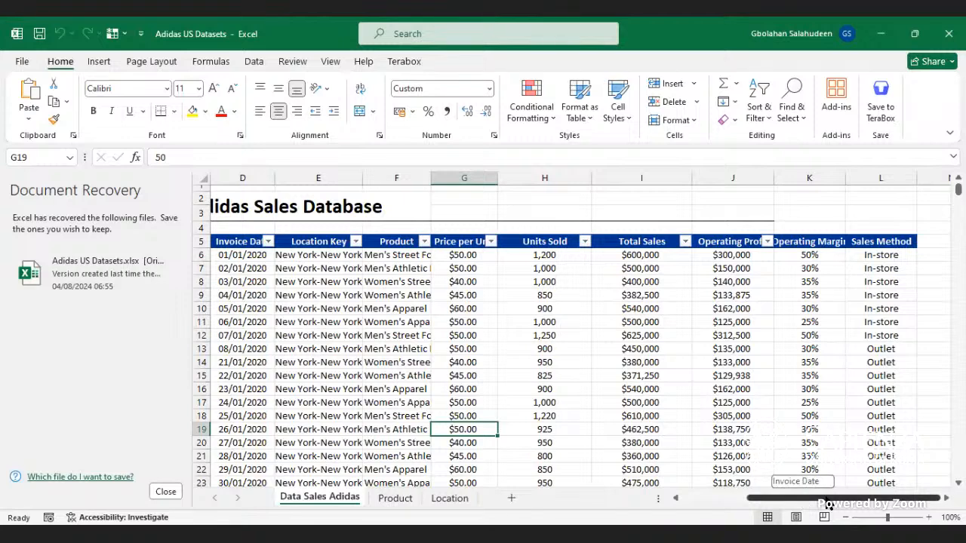
click(926, 253)
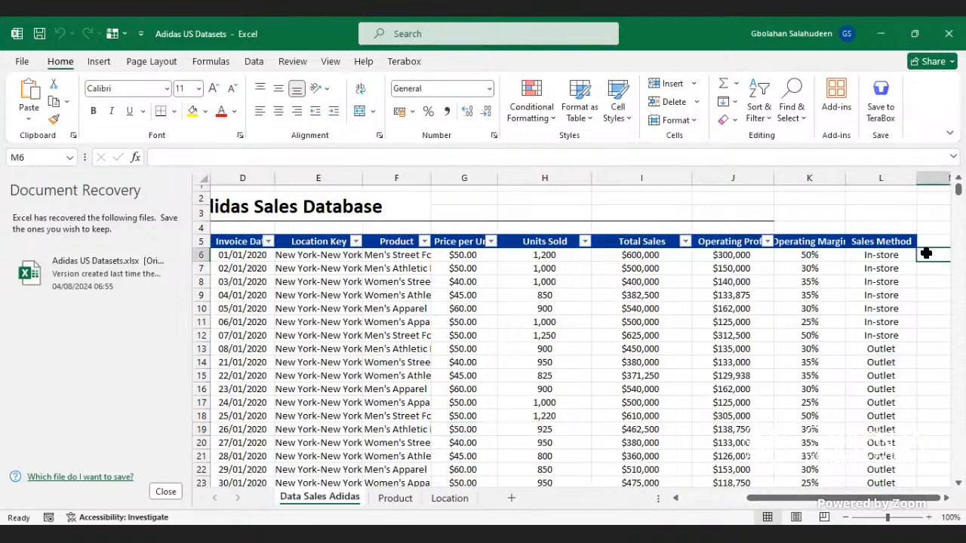
text(=sum)
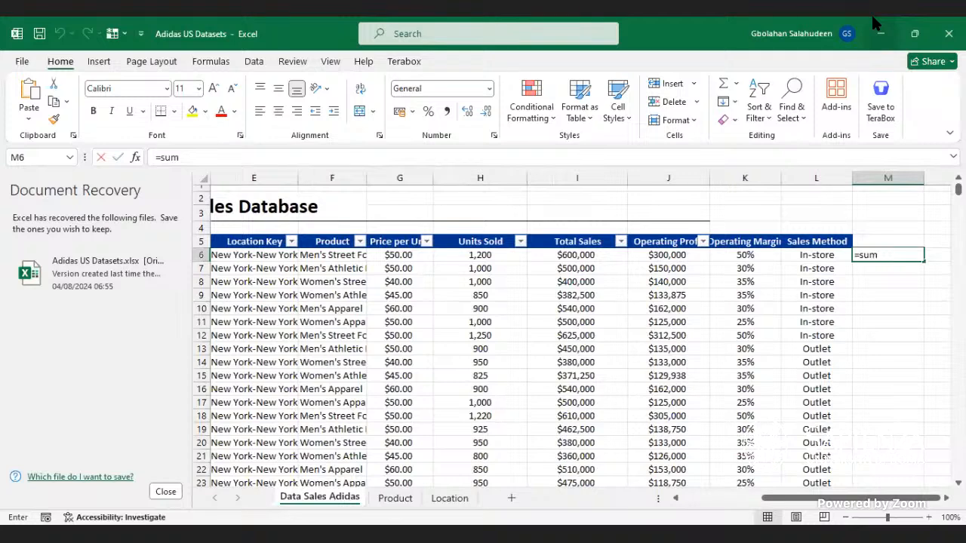
key(Down)
key(Down)
key(Tab)
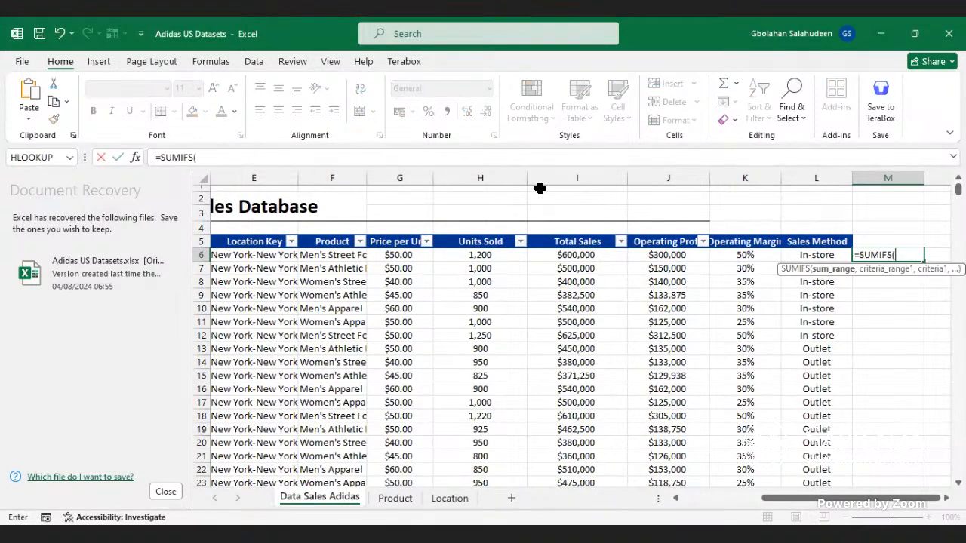
click(568, 259)
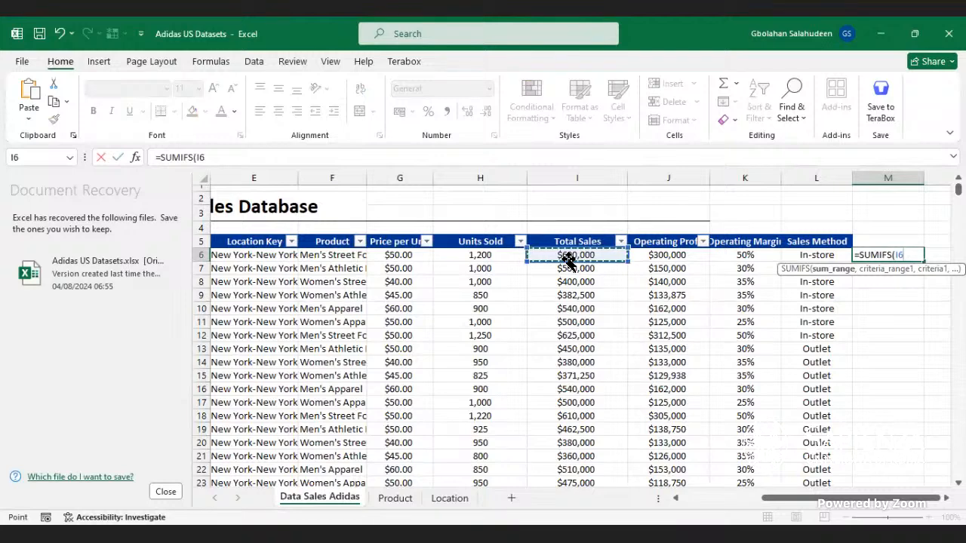
key(ctrl+shift+Down)
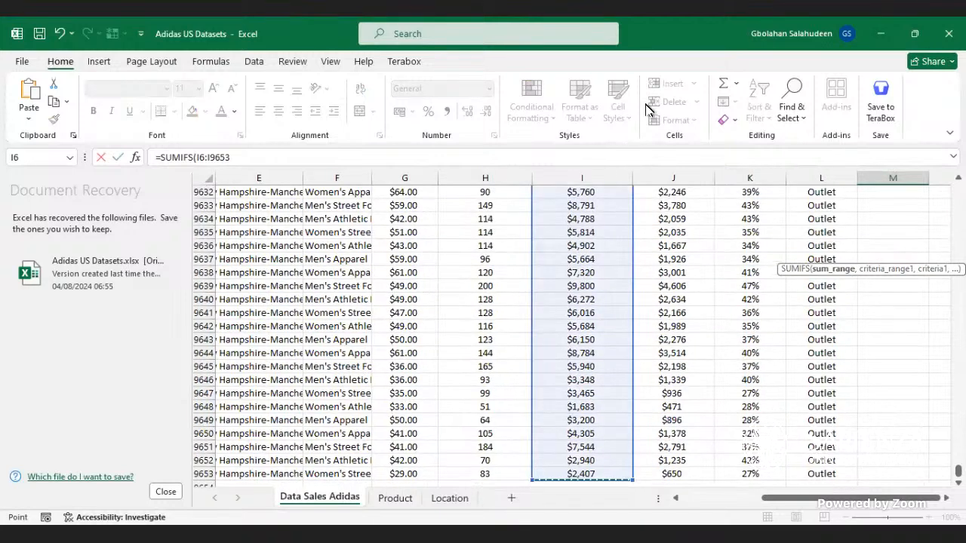
text(,)
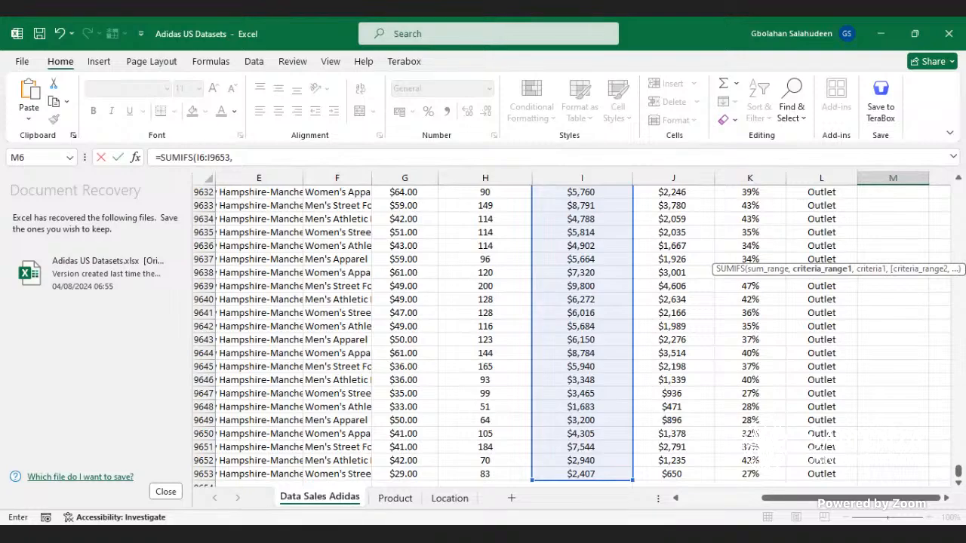
Complete the SUMIFS formula with criteria range F6:F9653 and the Men's Apparel cell F9643 as criterion, and commit it
drag(957, 471, 957, 190)
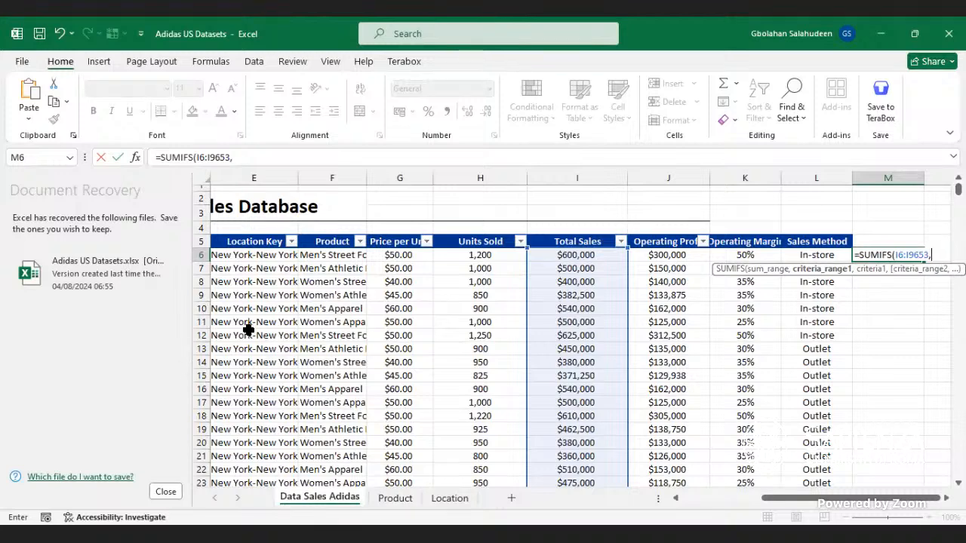
click(317, 255)
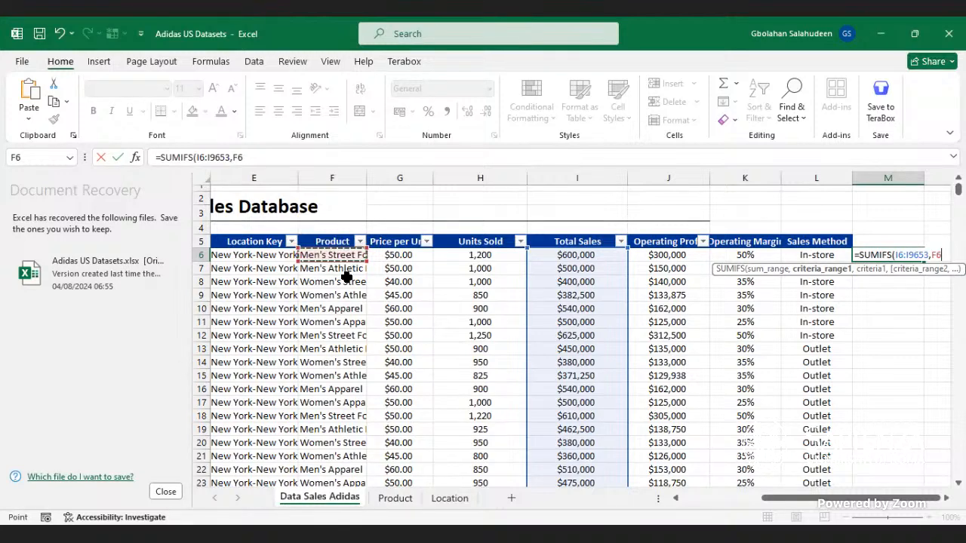
key(ctrl+shift+Down)
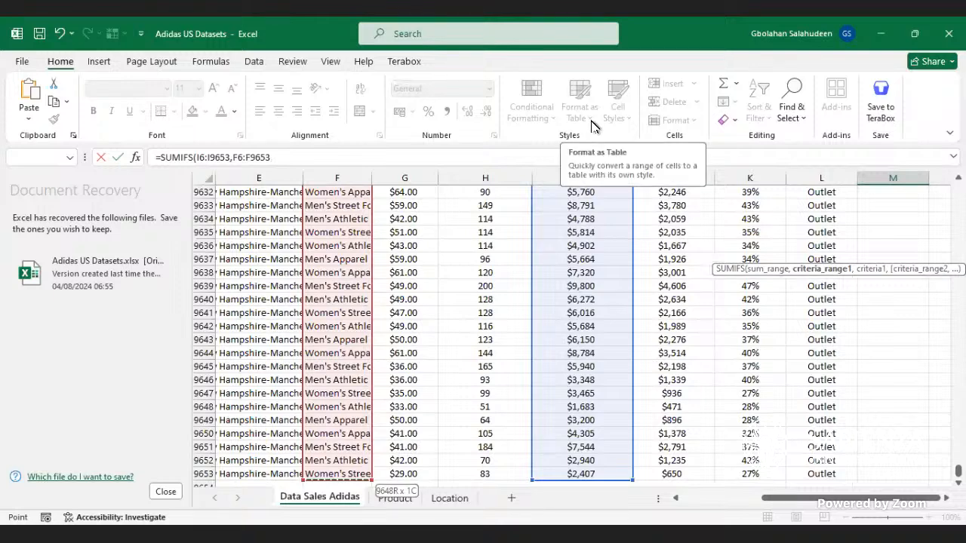
text(,)
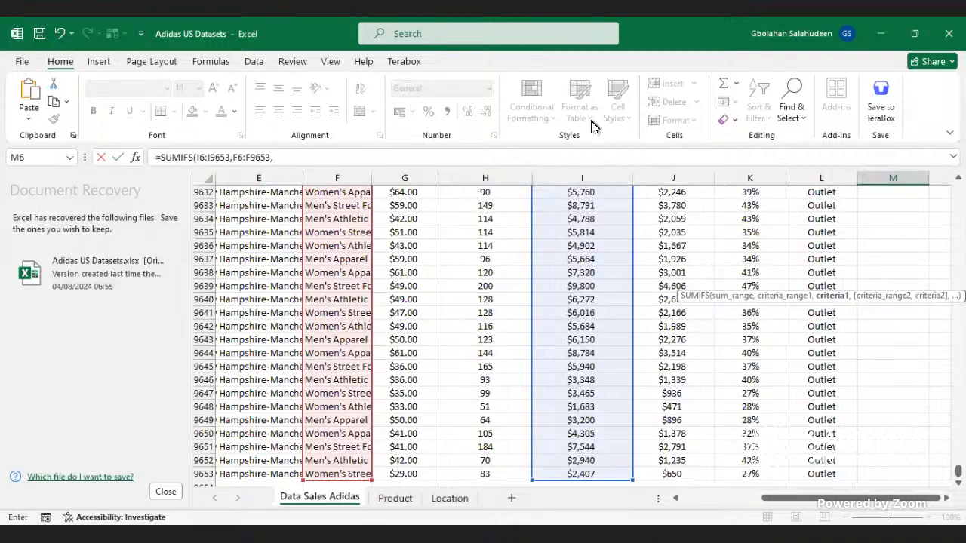
click(332, 341)
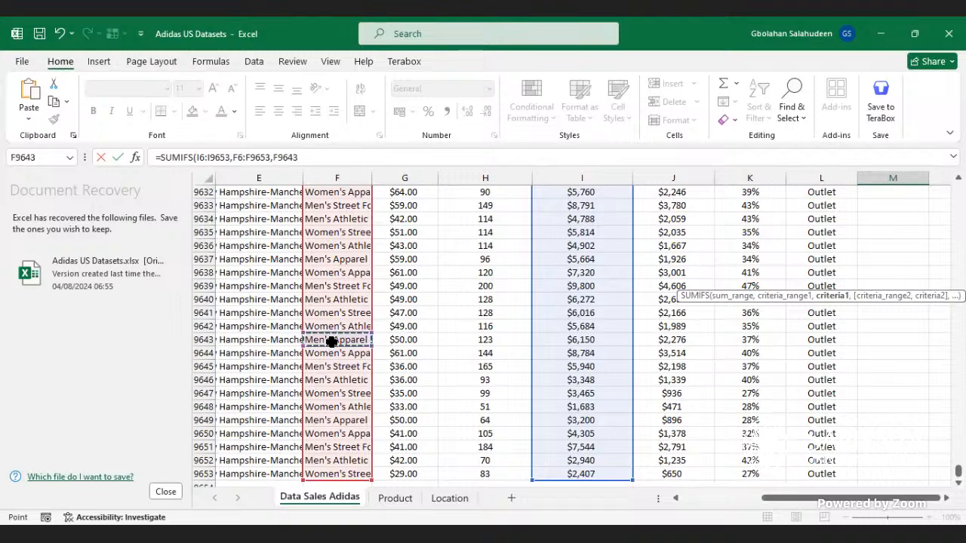
text())
key(Return)
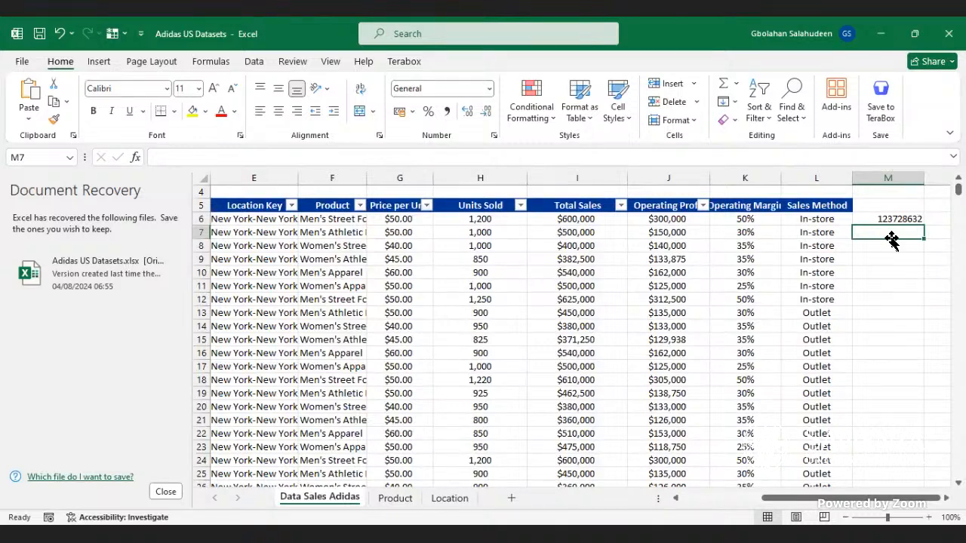
Format the SUMIFS result in M6 as Accounting without decimal places
click(892, 219)
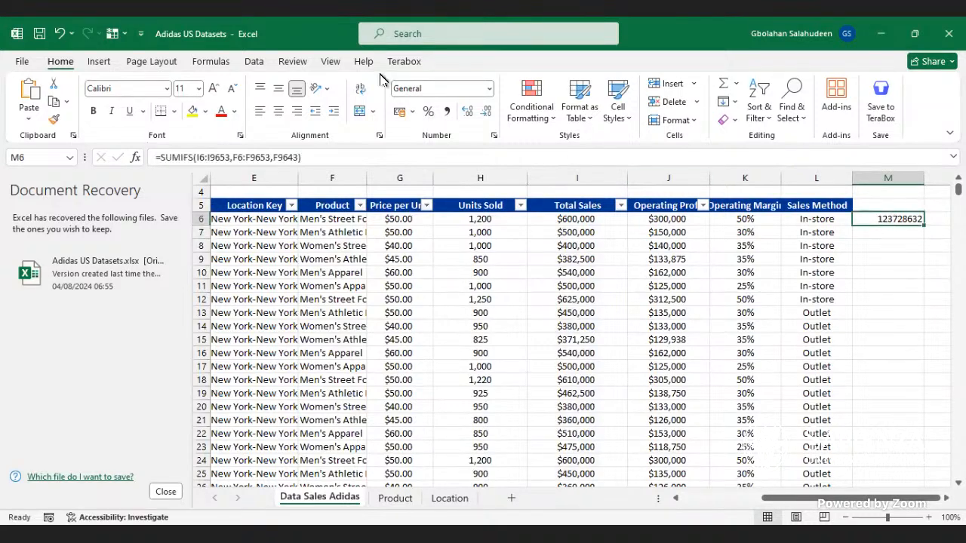
click(491, 89)
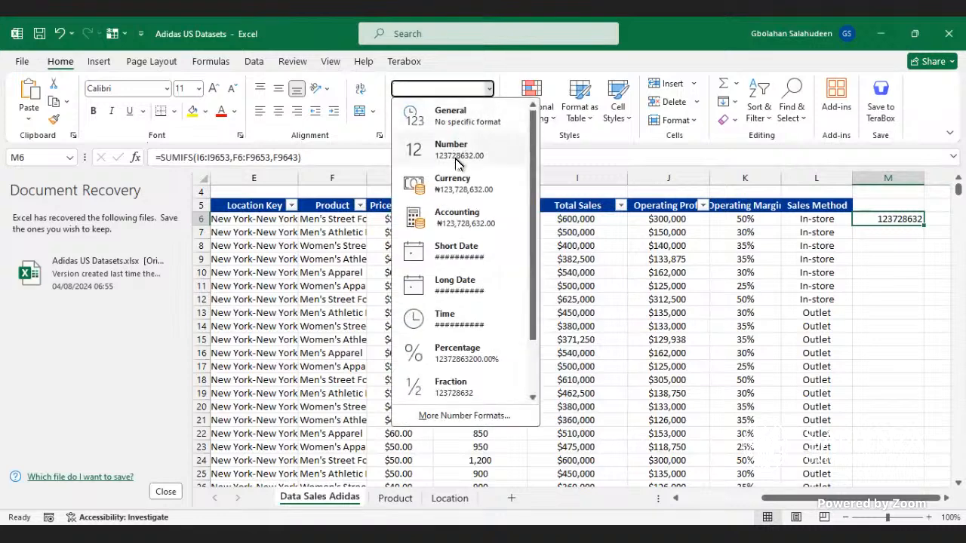
click(458, 213)
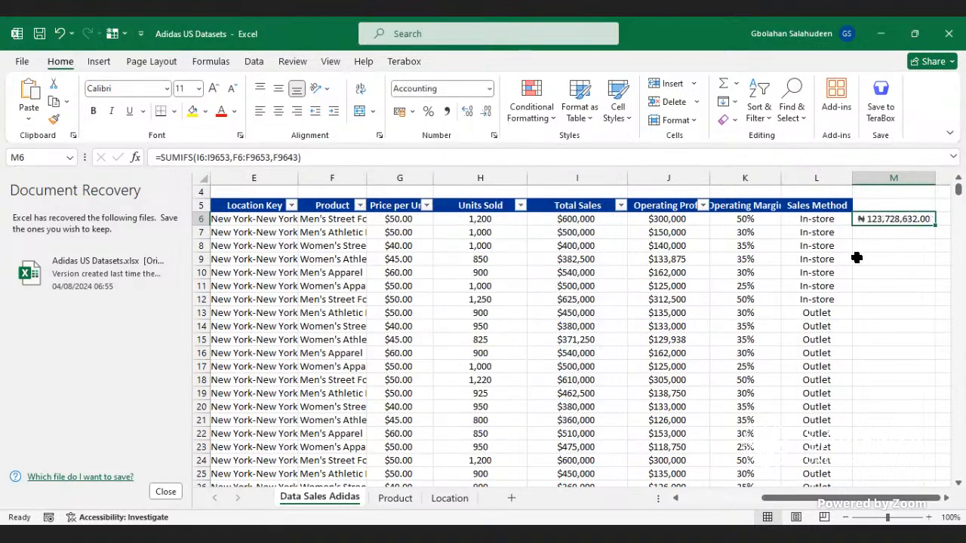
click(469, 115)
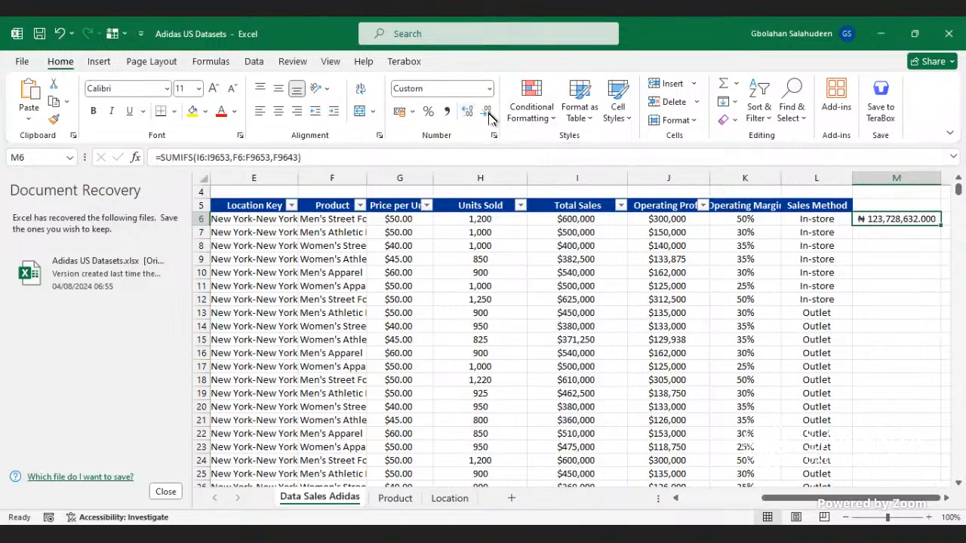
click(486, 113)
click(487, 113)
click(486, 112)
Switch back to the DataGeek report in Power BI Desktop and start a new measure named Men
key(alt+Tab)
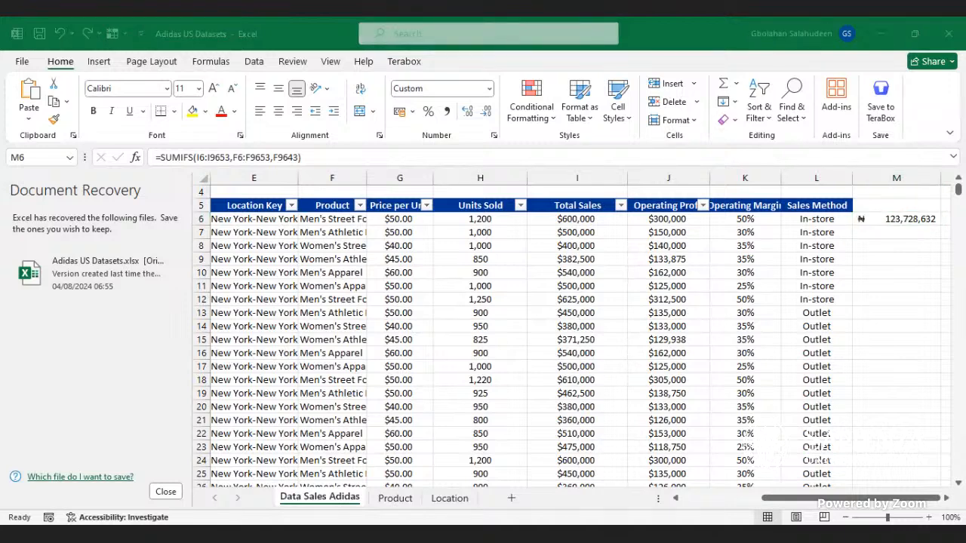
key(alt+Tab)
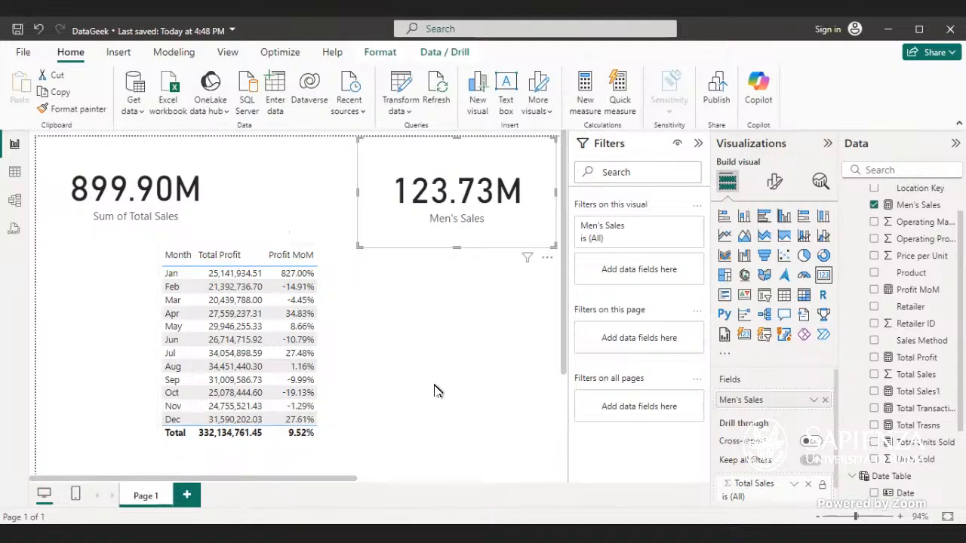
click(480, 366)
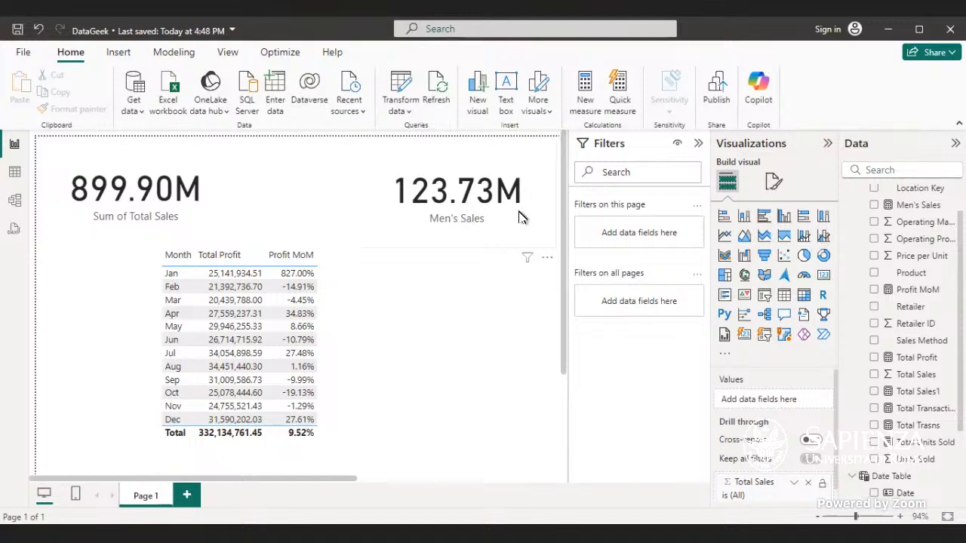
click(583, 100)
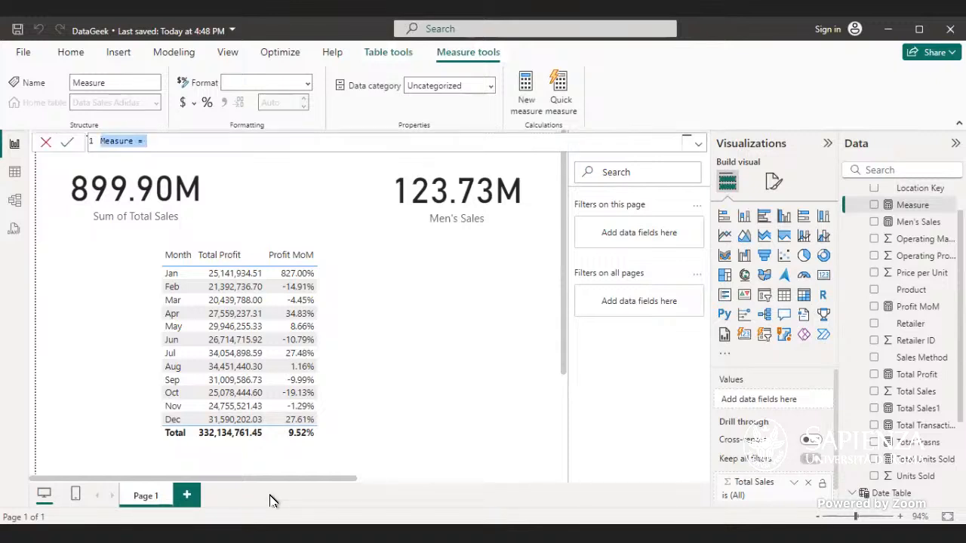
double_click(131, 142)
key(BackSpace)
text(Men)
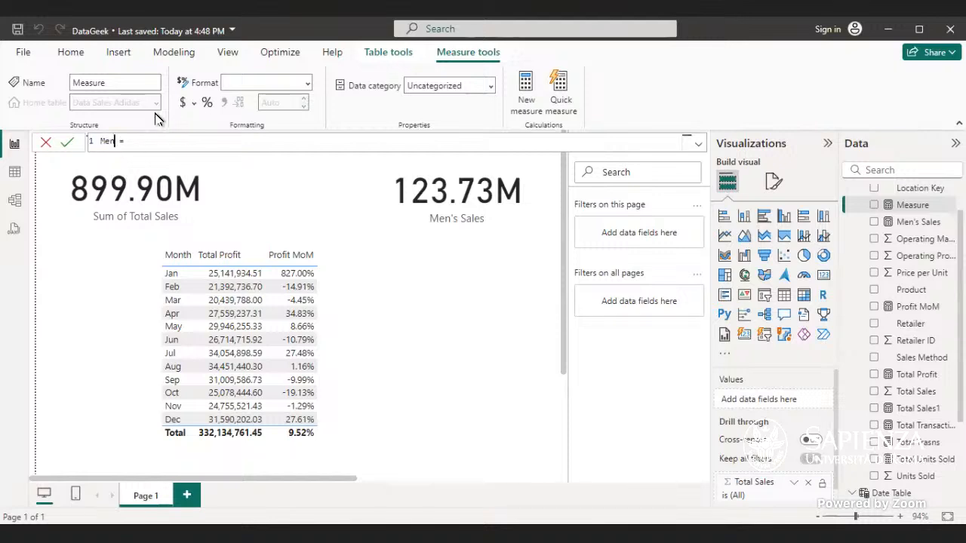
Define the Men measure with the CALCULATE function and the [Total Transactions] measure as its expression
key(End)
text(c)
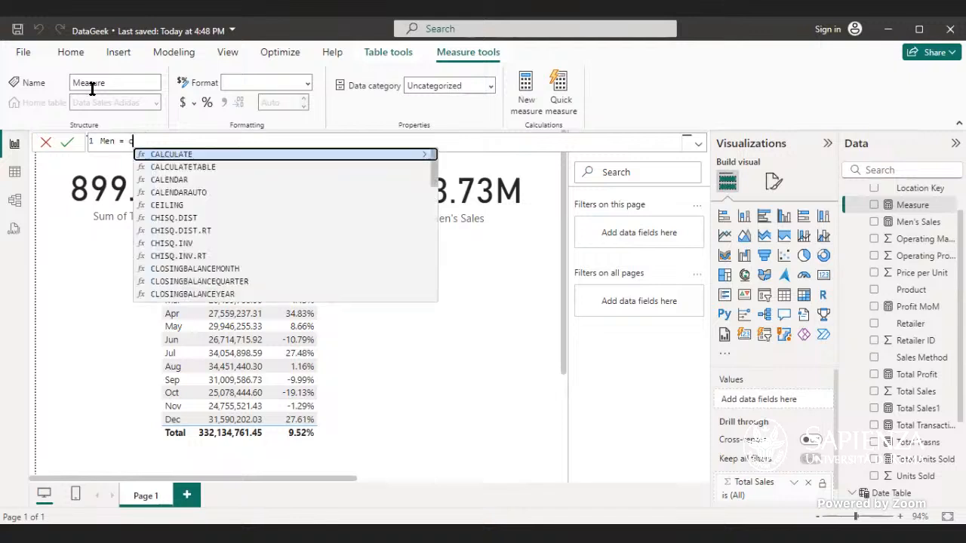
text(alculat)
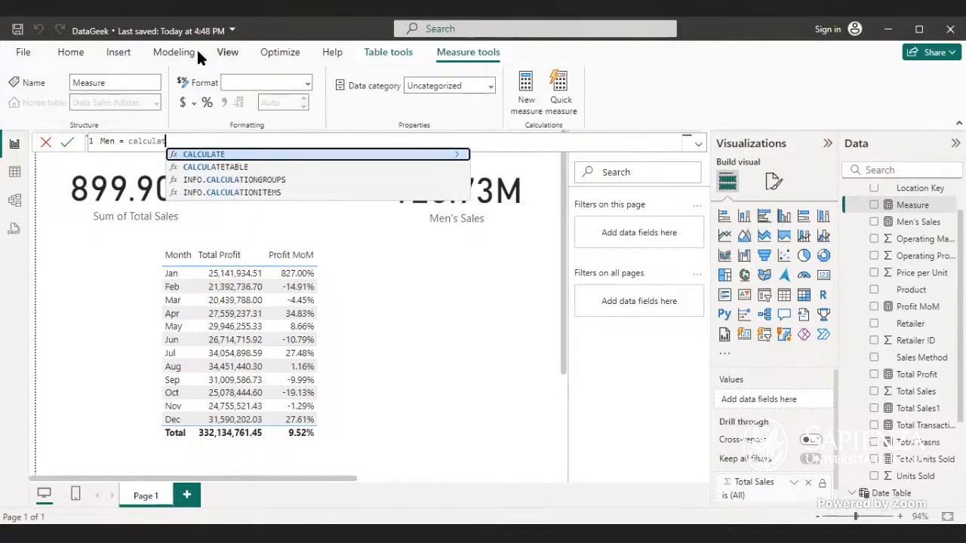
key(Tab)
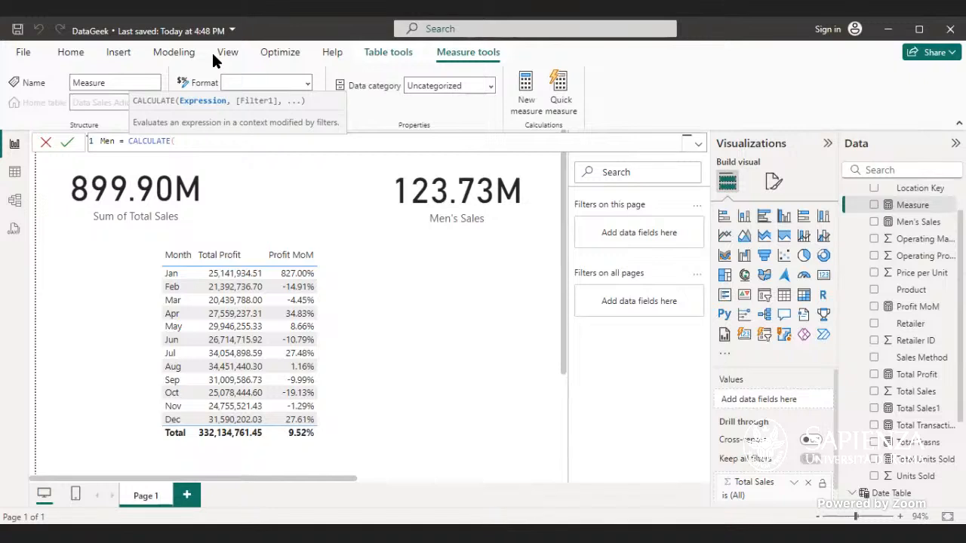
text(t)
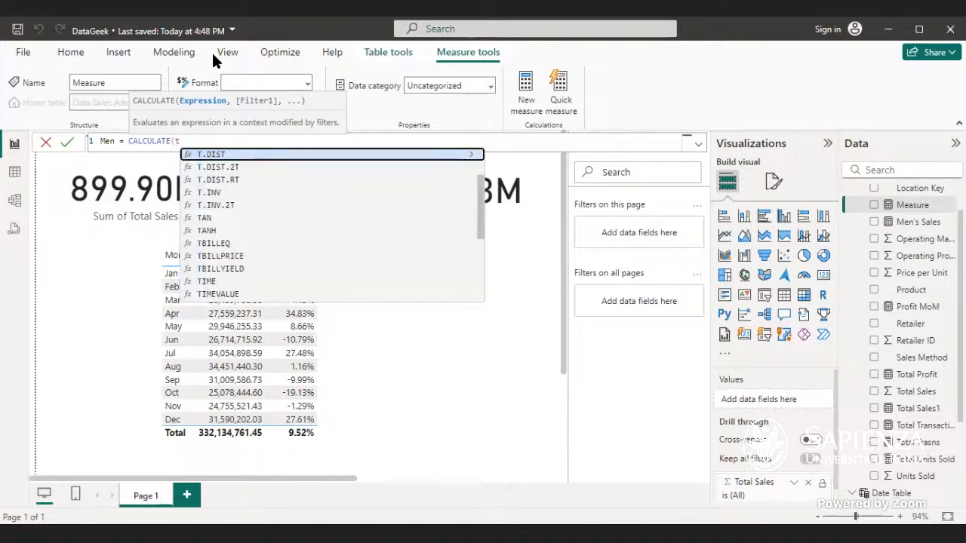
text(ra)
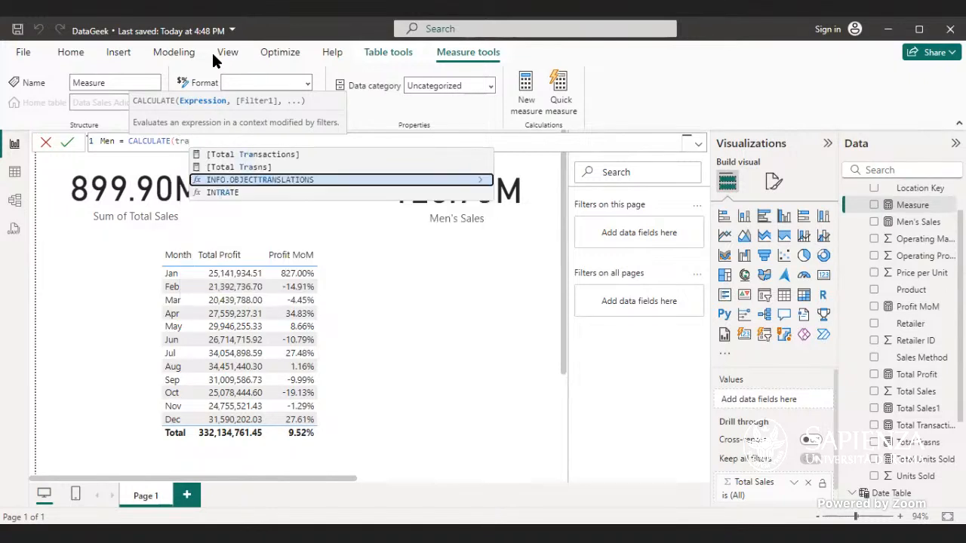
key(Up)
key(Up)
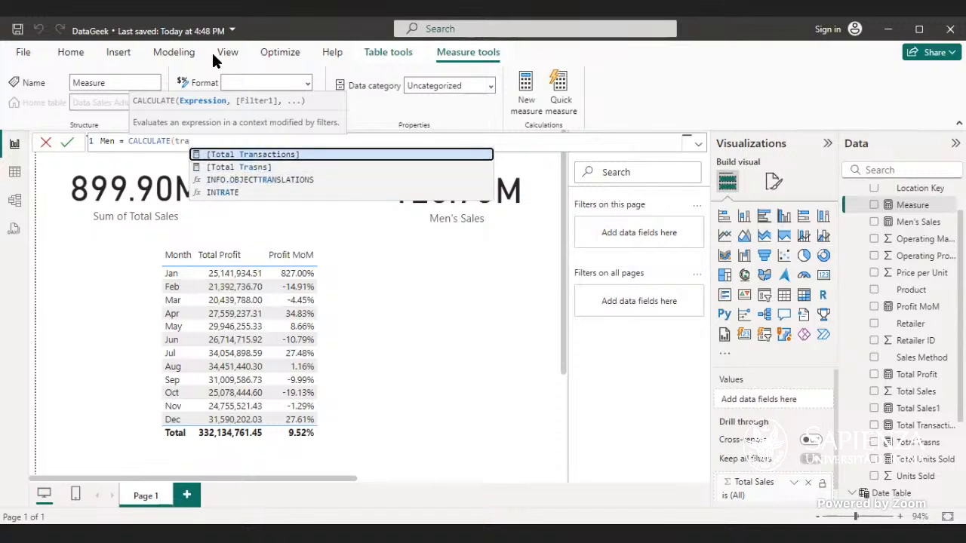
key(Tab)
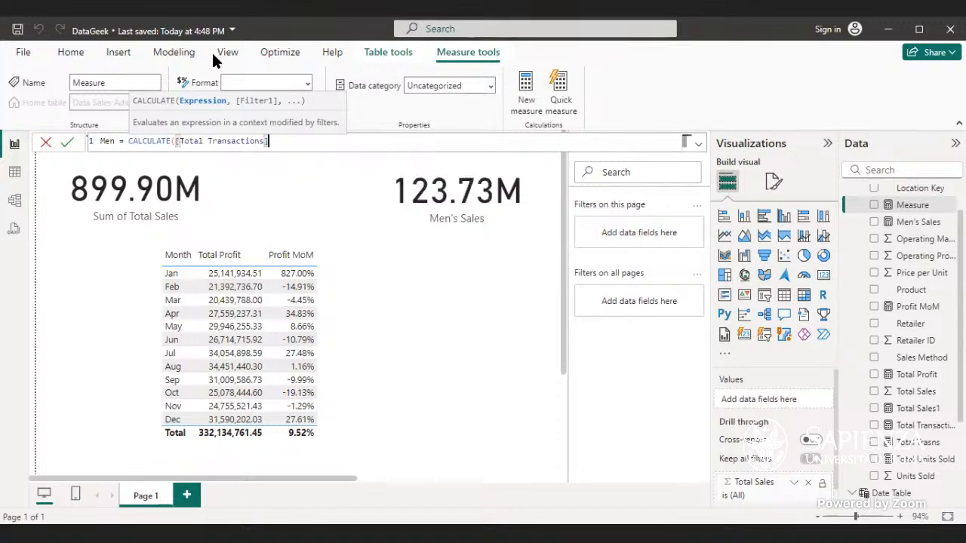
Add the filter 'Data Sales Adidas'[Product]="Men's Apparel" to the CALCULATE formula, close the function and commit the measure
text(,)
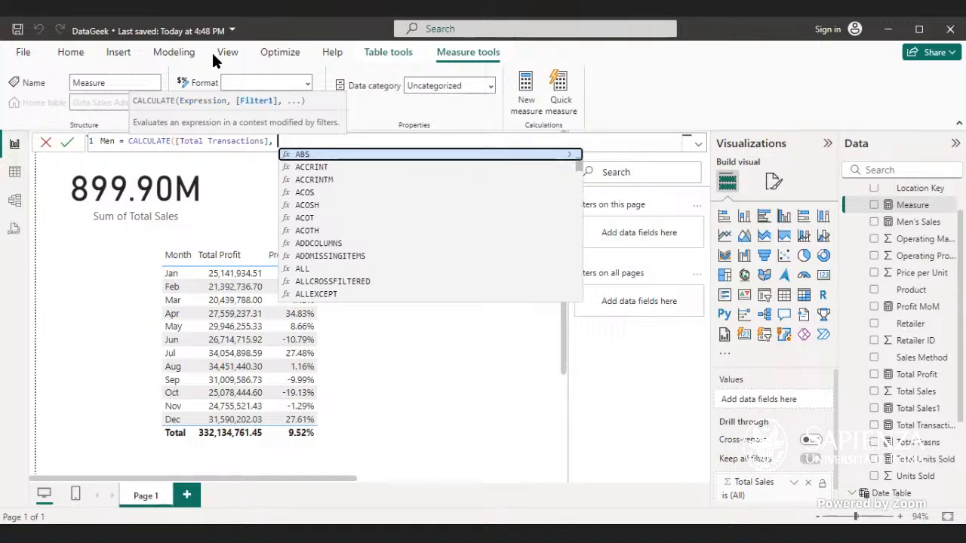
text( pr)
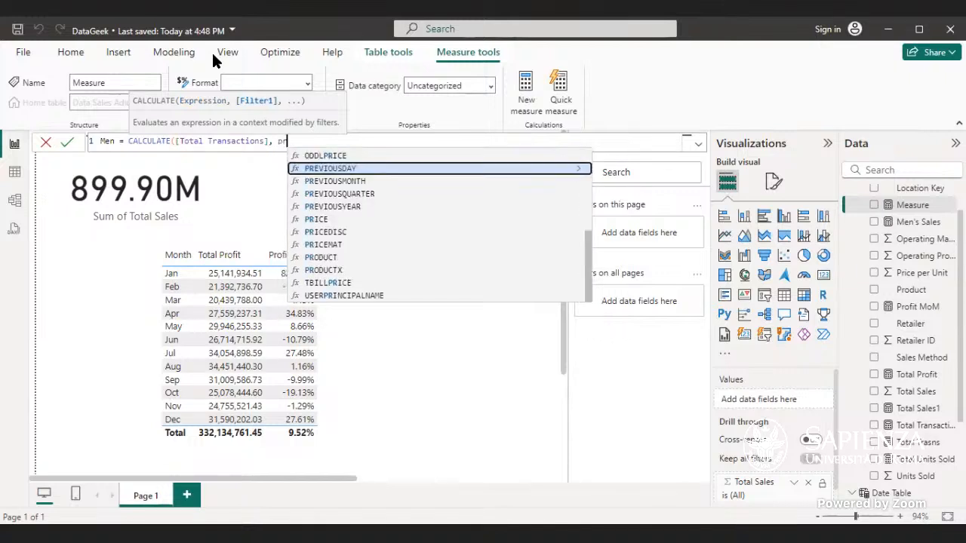
text(oduct)
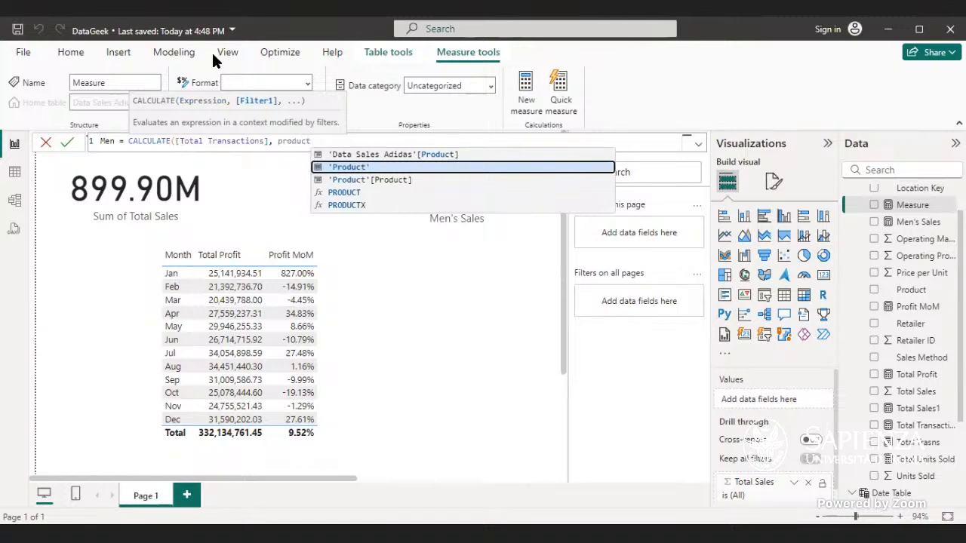
key(Up)
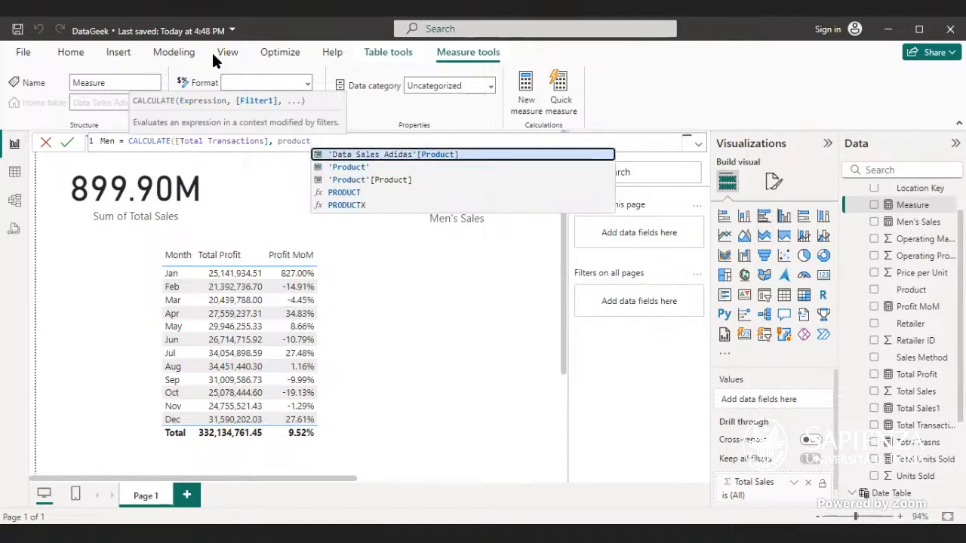
key(Tab)
text(=)
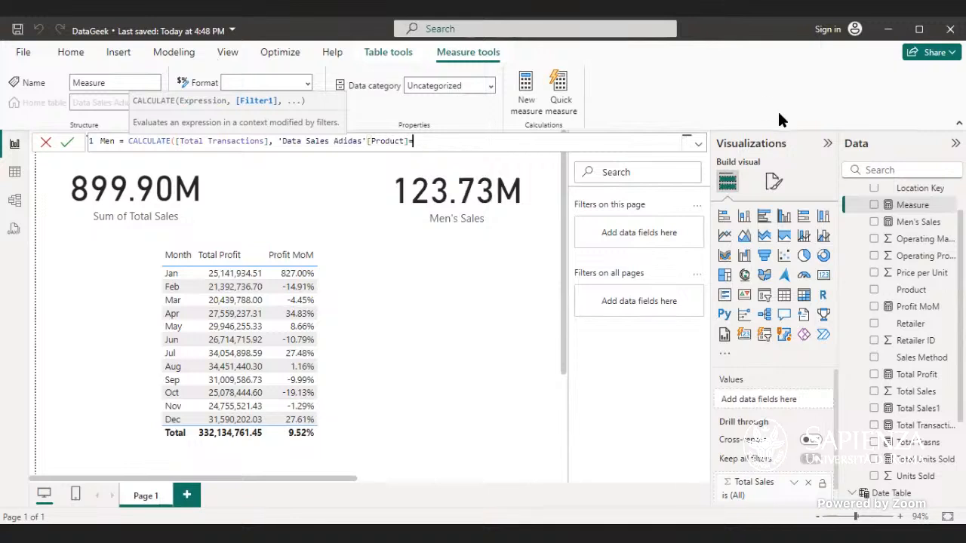
text("Men's Apparel"))
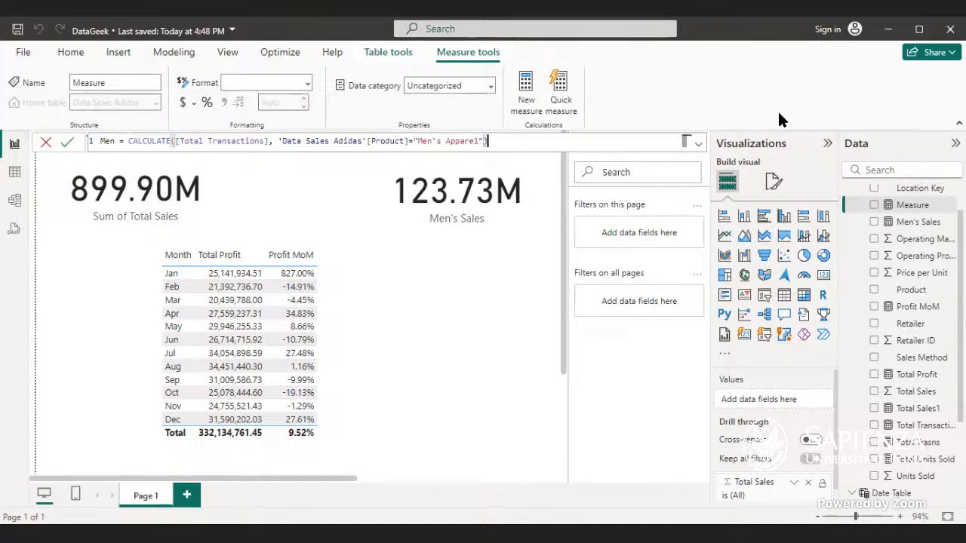
key(Return)
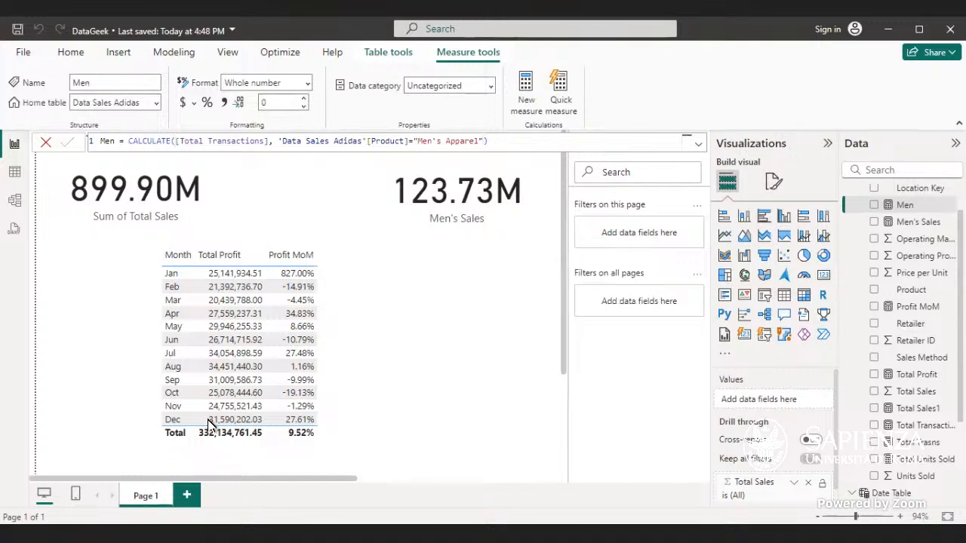
Add a card visual showing the Men measure and place it on the report page below the Men's Sales card
click(440, 437)
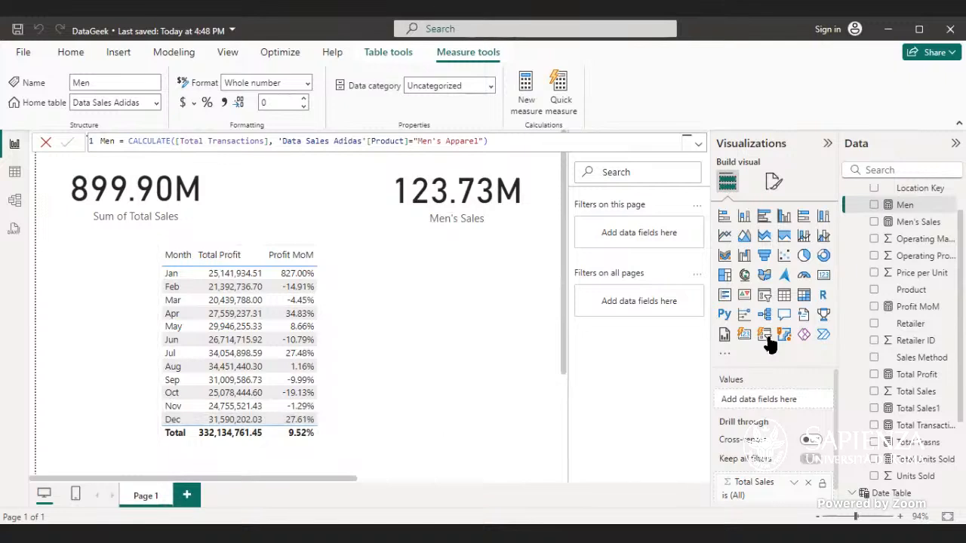
click(824, 280)
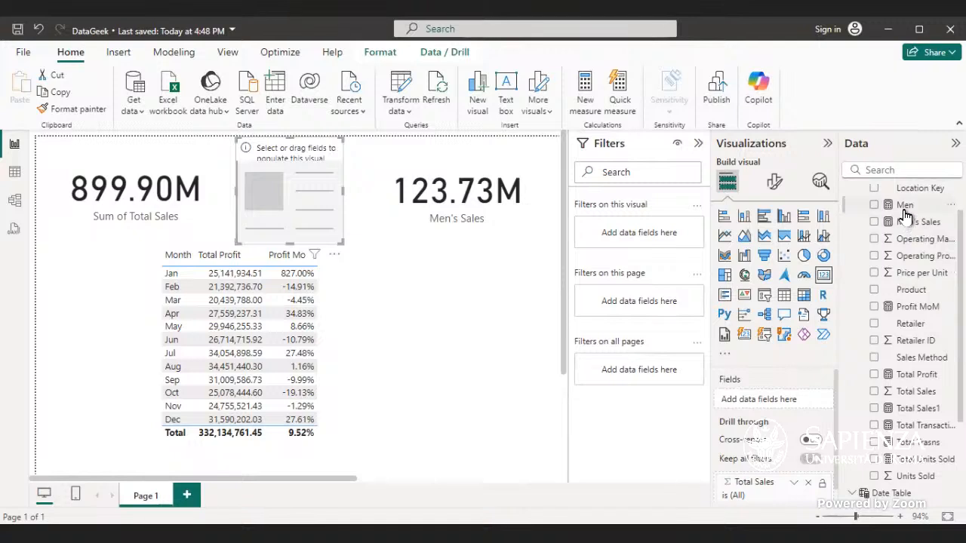
drag(634, 198, 502, 367)
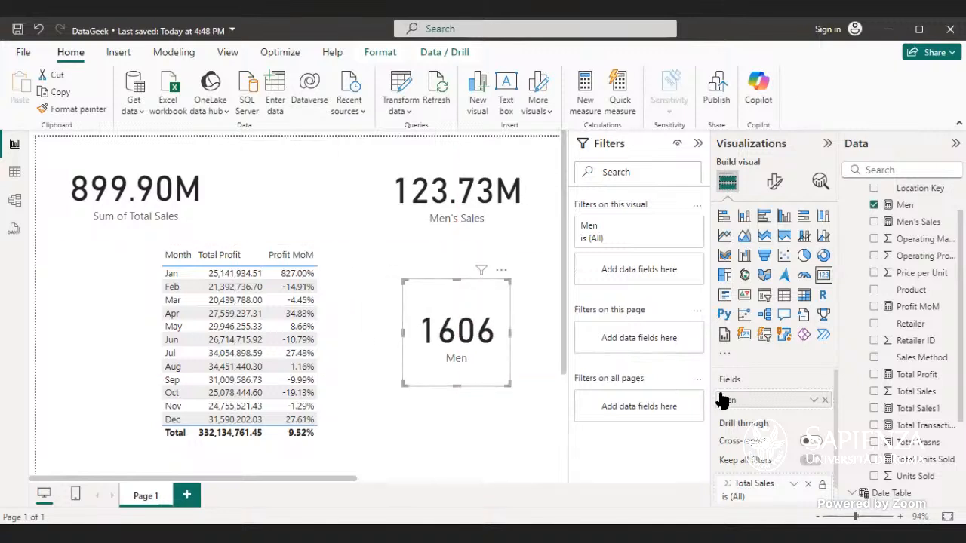
Look over the Data Sales Adidas rows in Table view, return to the report and examine the Profit MoM measure's formula
click(26, 205)
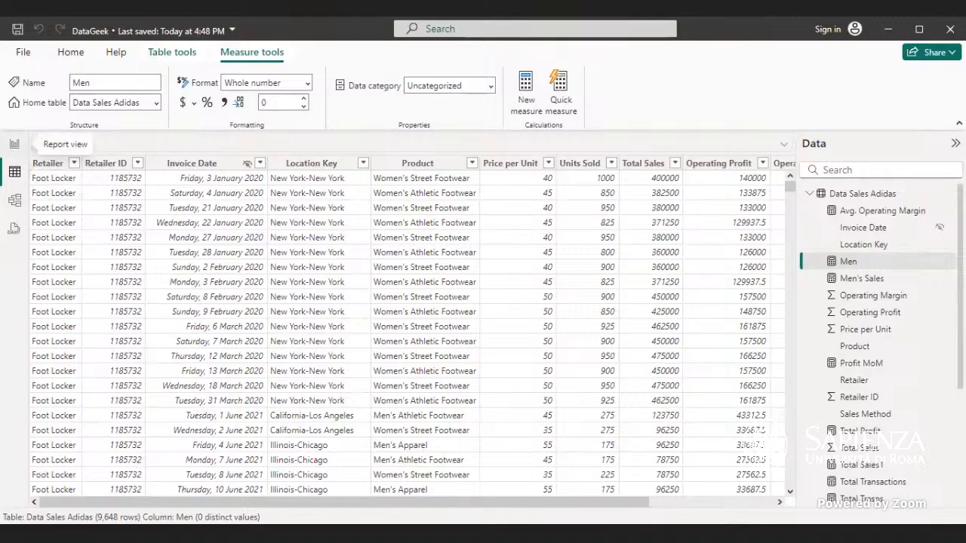
click(14, 150)
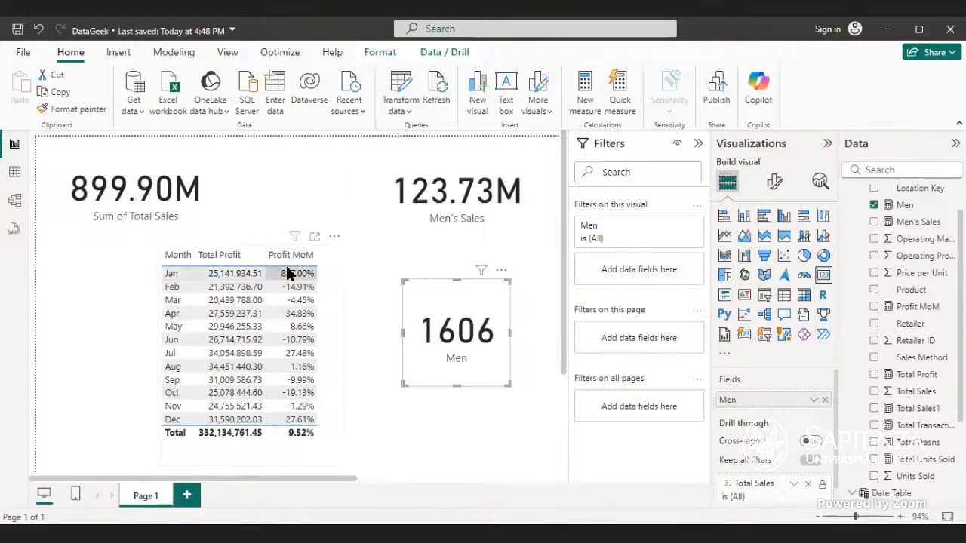
click(922, 307)
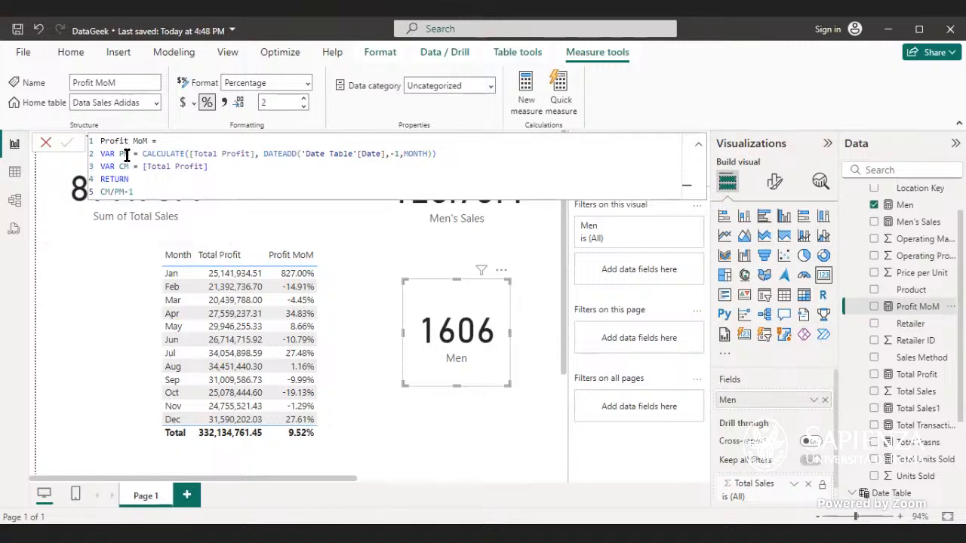
click(48, 146)
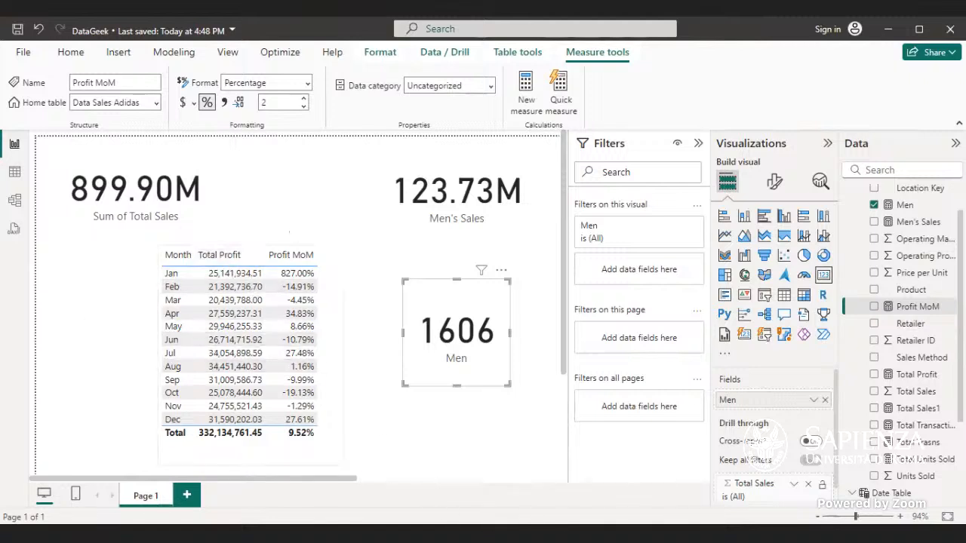
Copy January's Total Profit value from the report table into M10 of the Adidas US Datasets workbook in Excel and format it as Currency
click(219, 278)
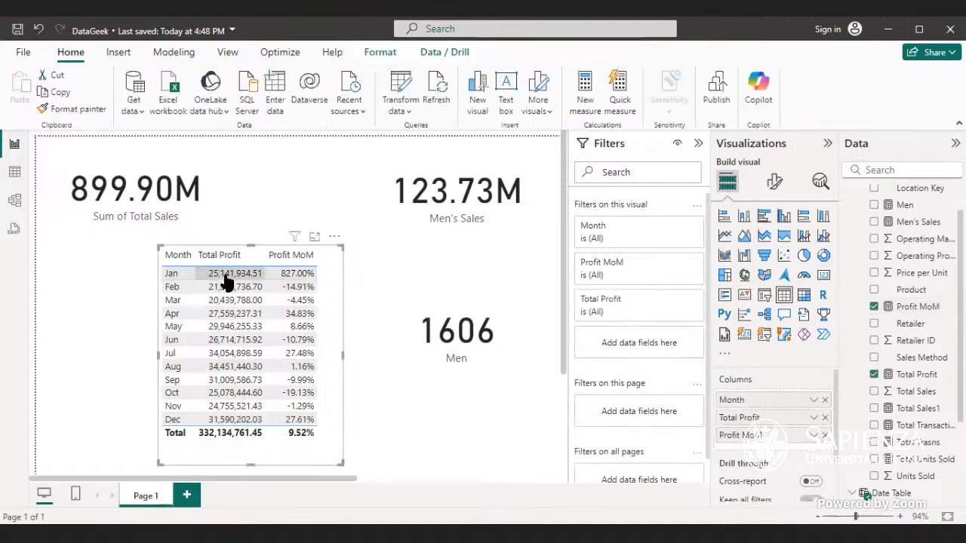
right_click(226, 280)
mouse_move(281, 365)
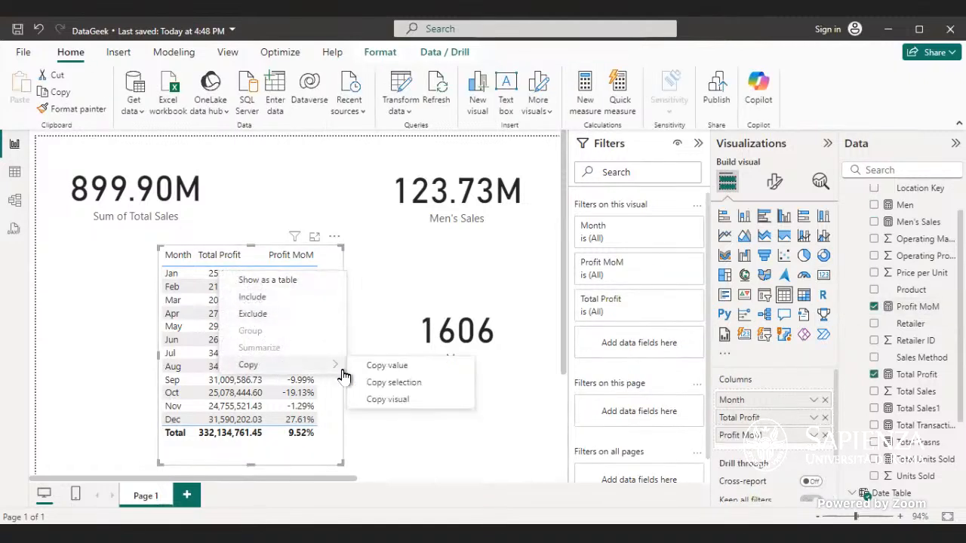
click(381, 366)
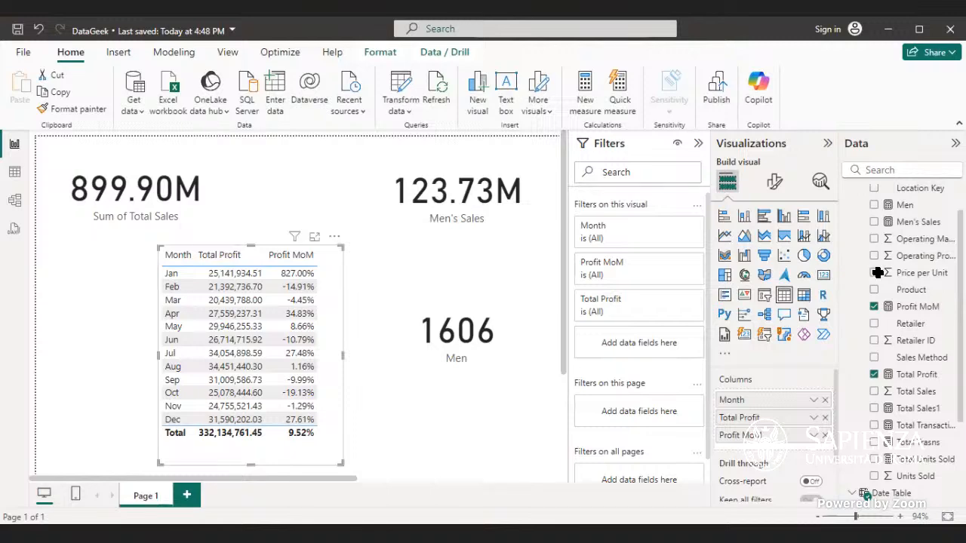
key(alt+Tab)
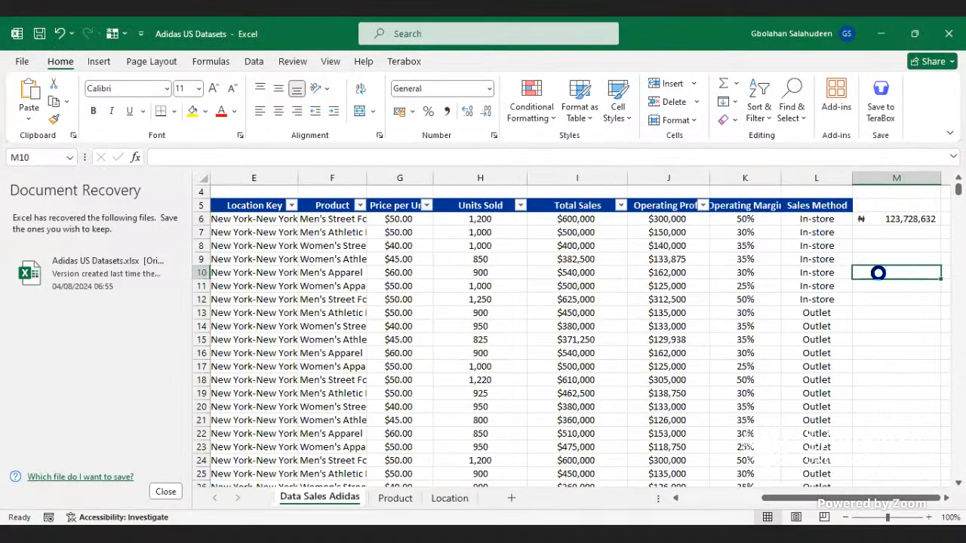
key(ctrl+v)
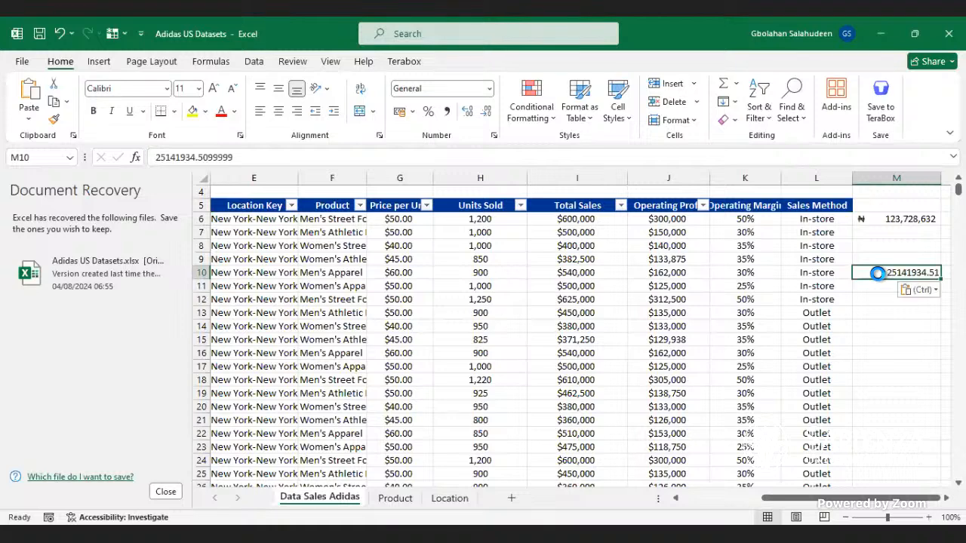
click(489, 89)
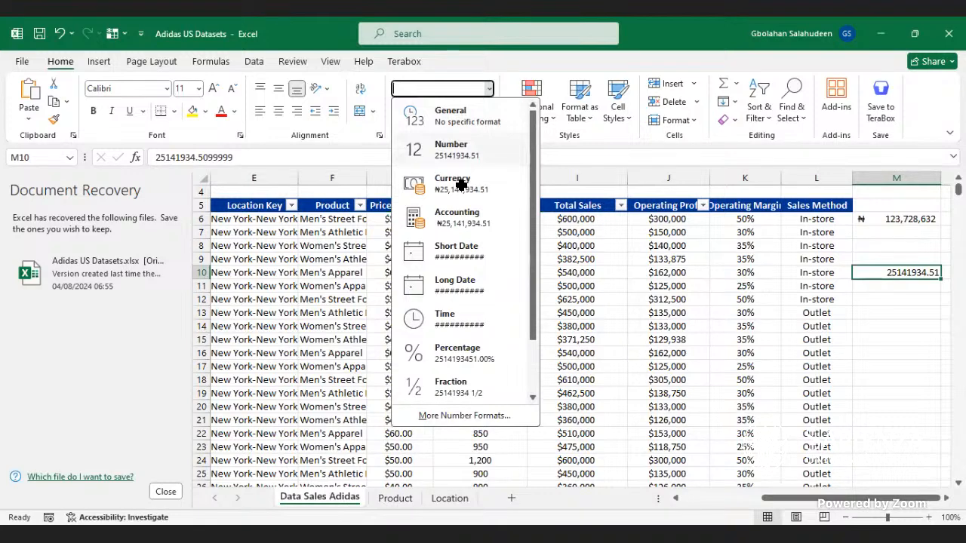
click(461, 185)
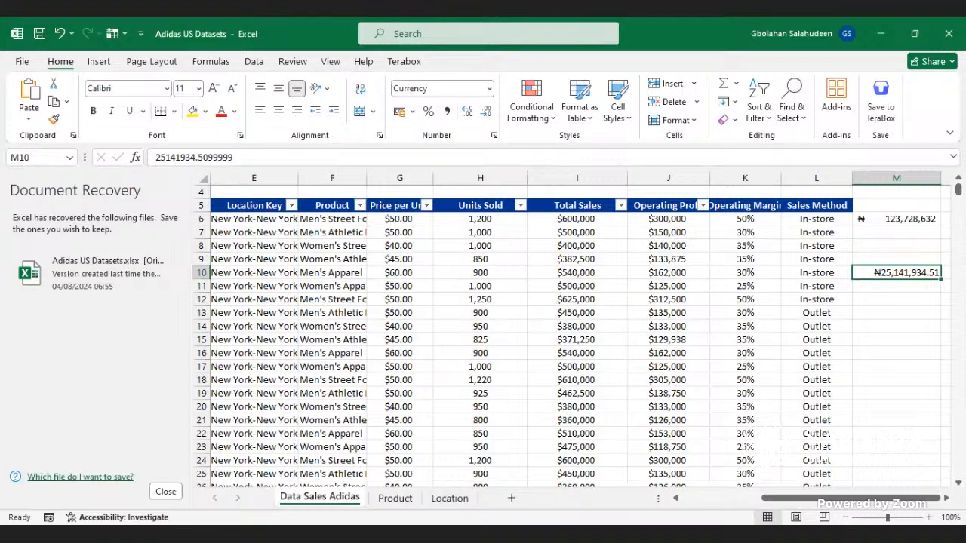
Copy February's Total Profit value from the Power BI report table into cell M11 of the Excel sheet and format it as Currency
key(alt+Tab)
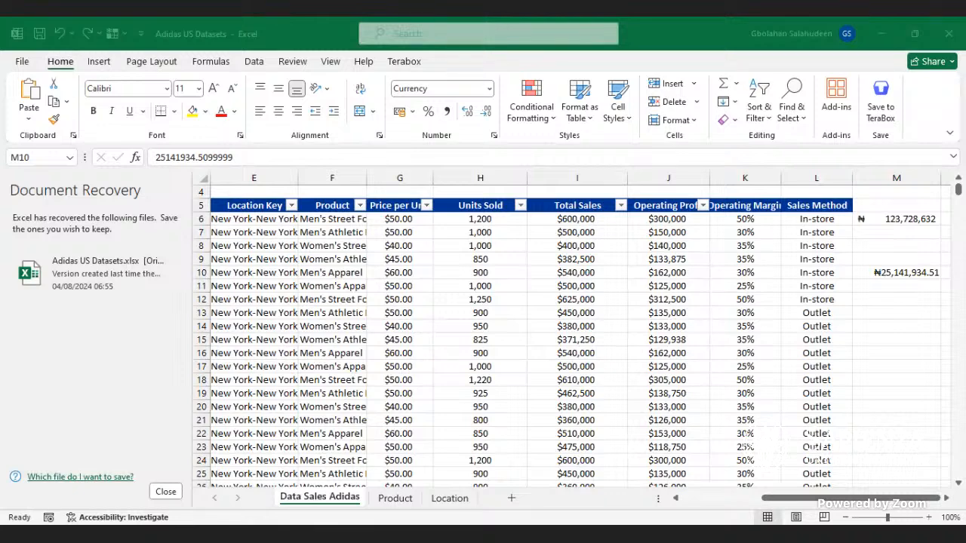
click(862, 291)
key(ctrl+v)
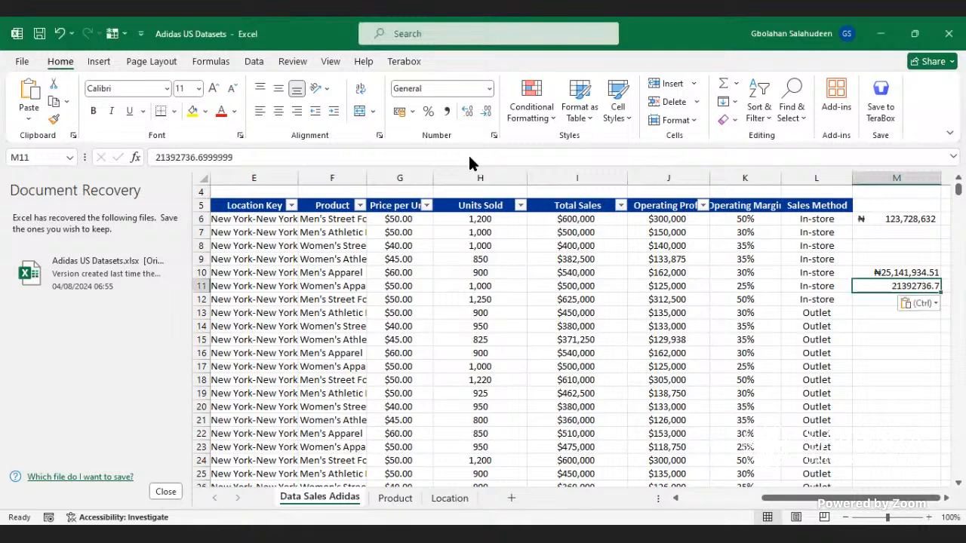
click(489, 88)
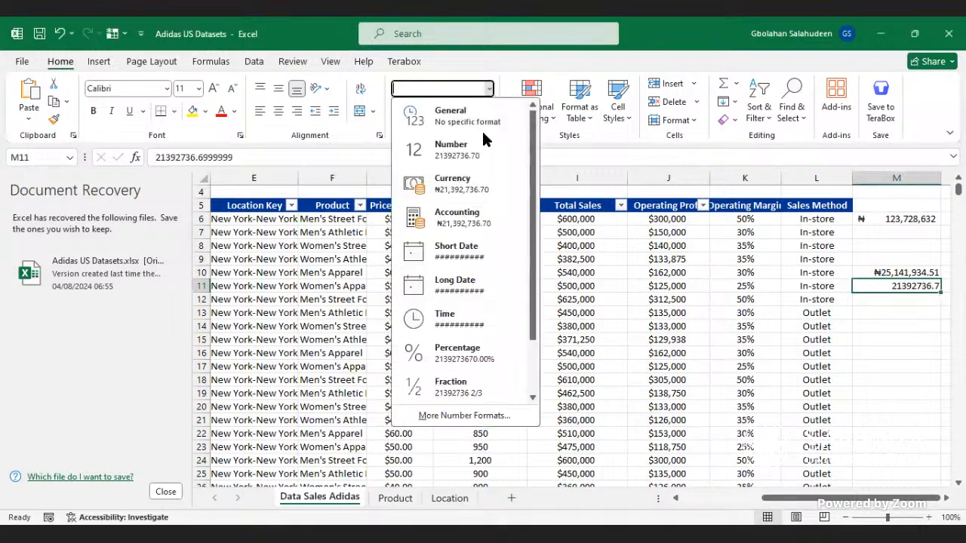
click(473, 189)
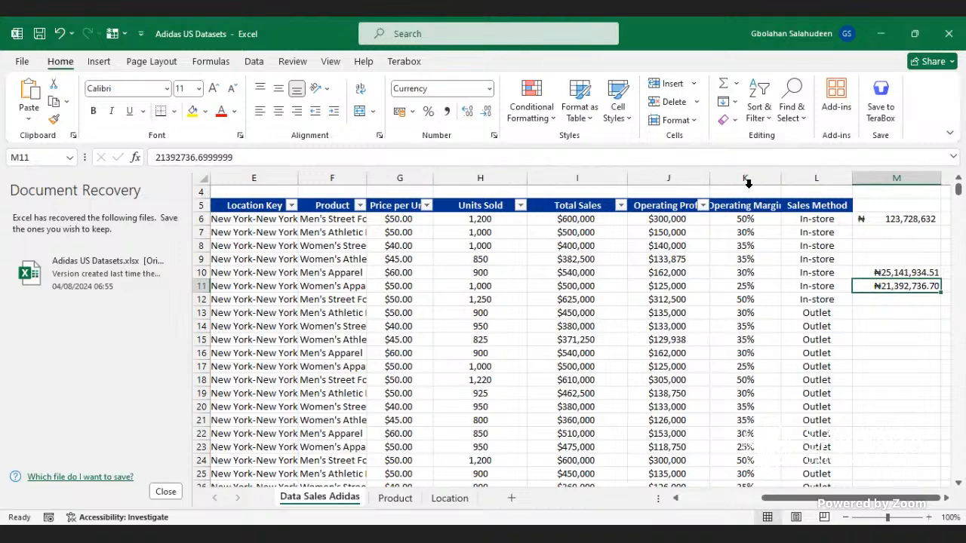
Enter a formula in N10 that subtracts January's profit from February's, =M11-M10
key(Right)
scroll(749, 184, right, 1)
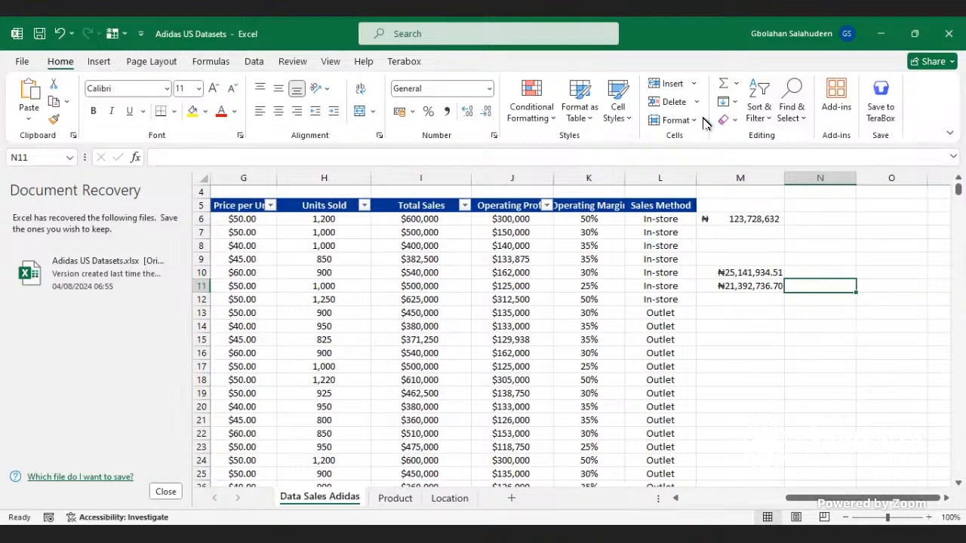
click(820, 266)
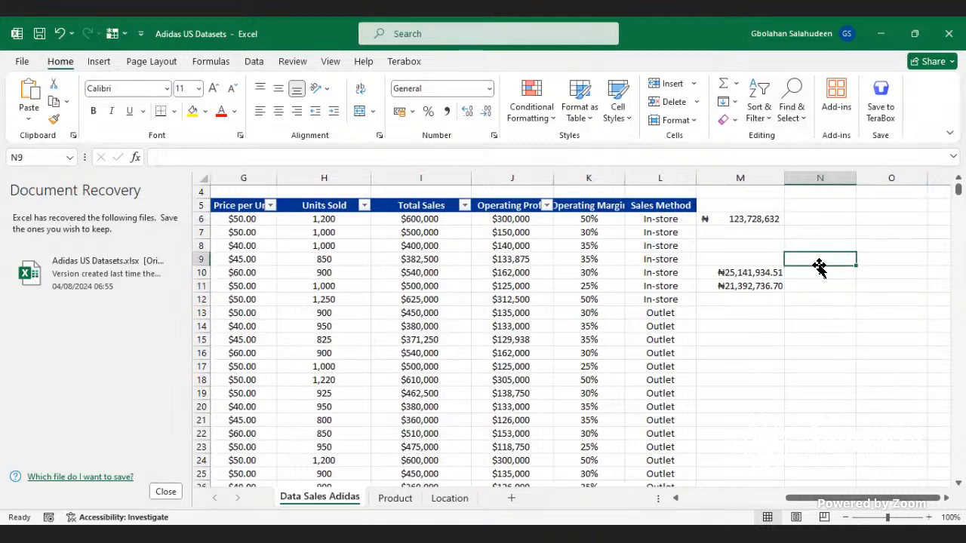
click(819, 268)
text(=)
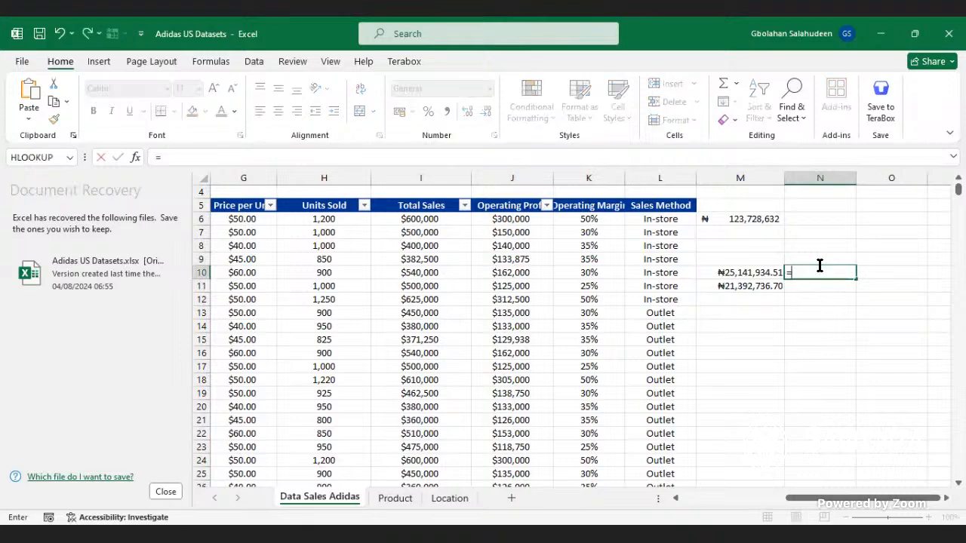
click(755, 288)
text(-)
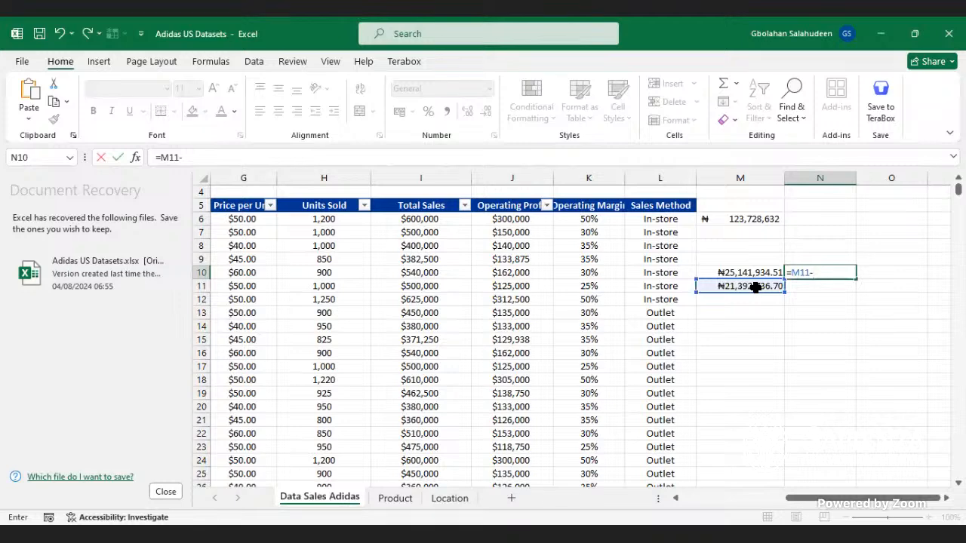
click(755, 272)
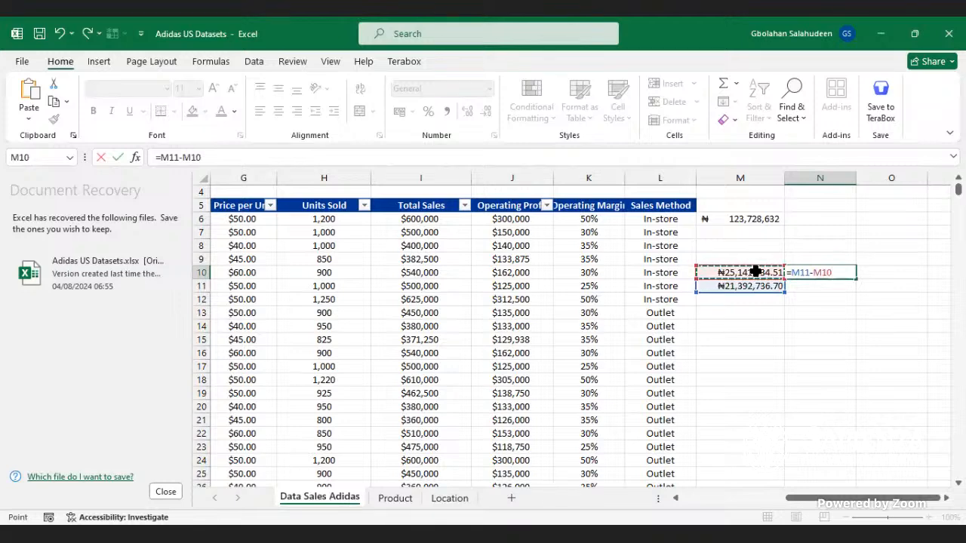
key(Return)
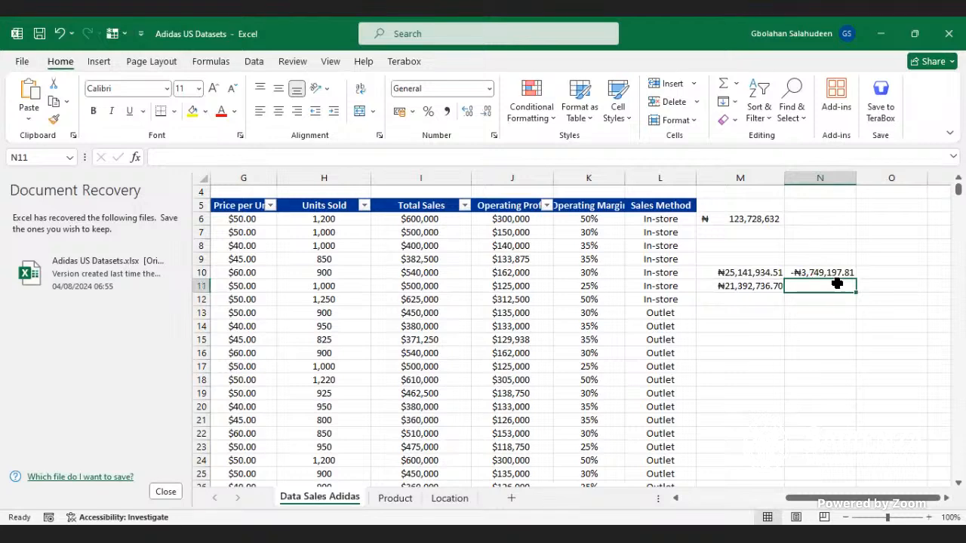
Enter =N10/M10 in N11 to divide the profit difference by January's profit
click(866, 274)
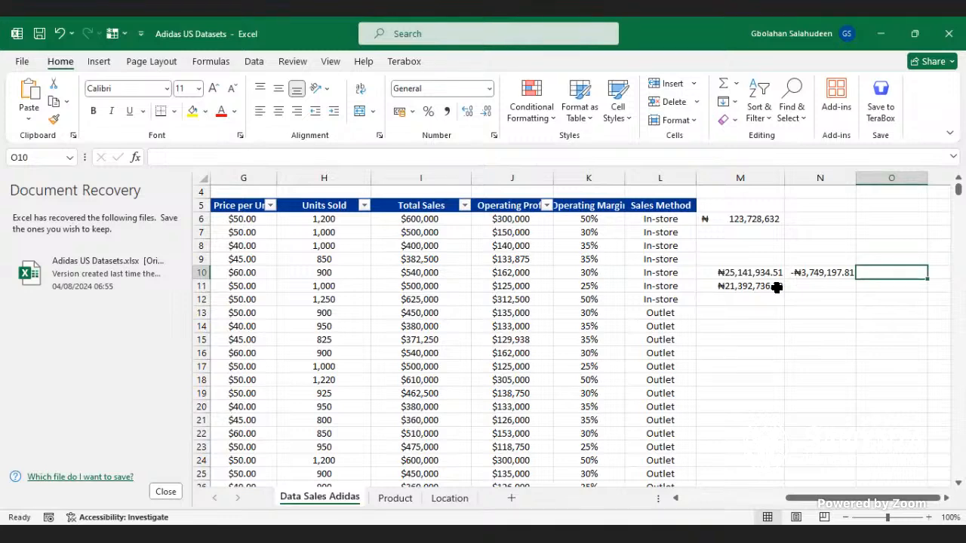
click(801, 285)
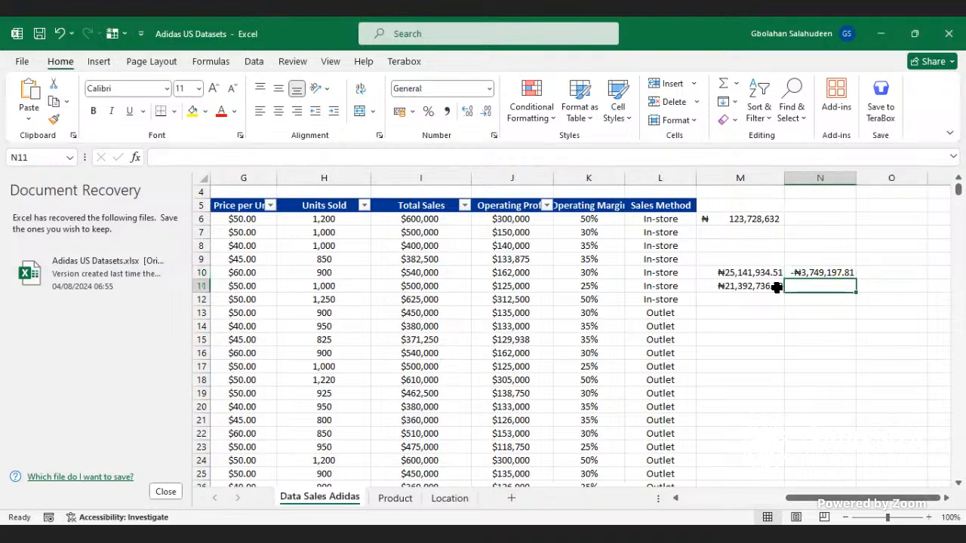
text(=)
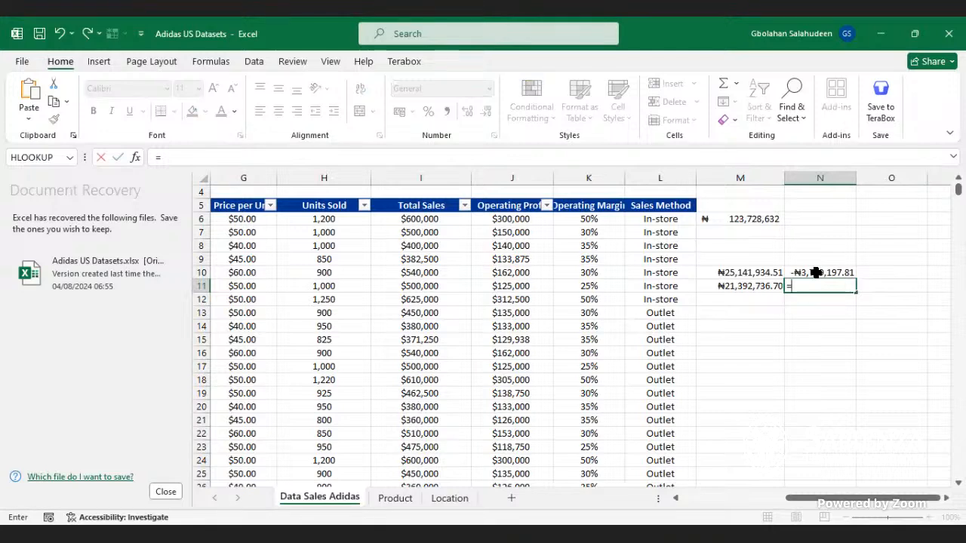
click(817, 272)
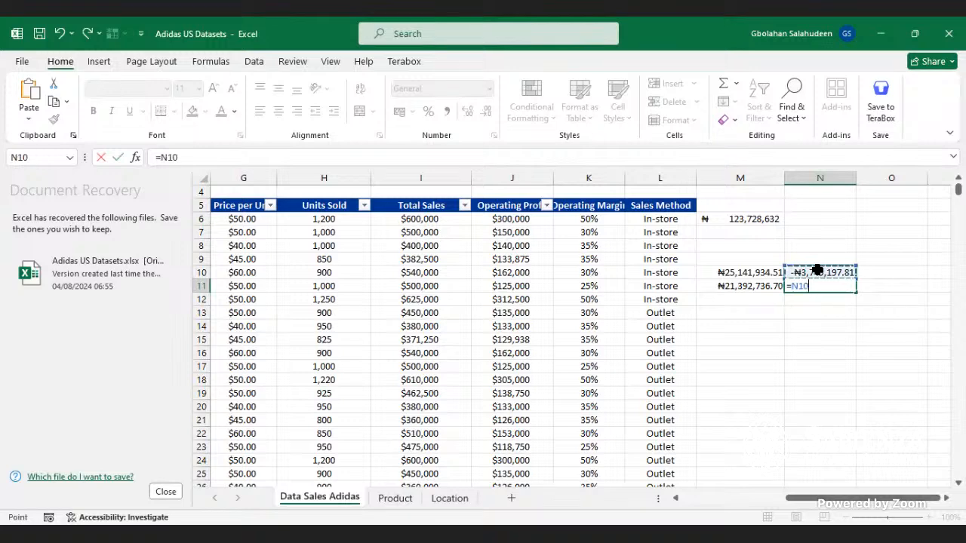
text(/)
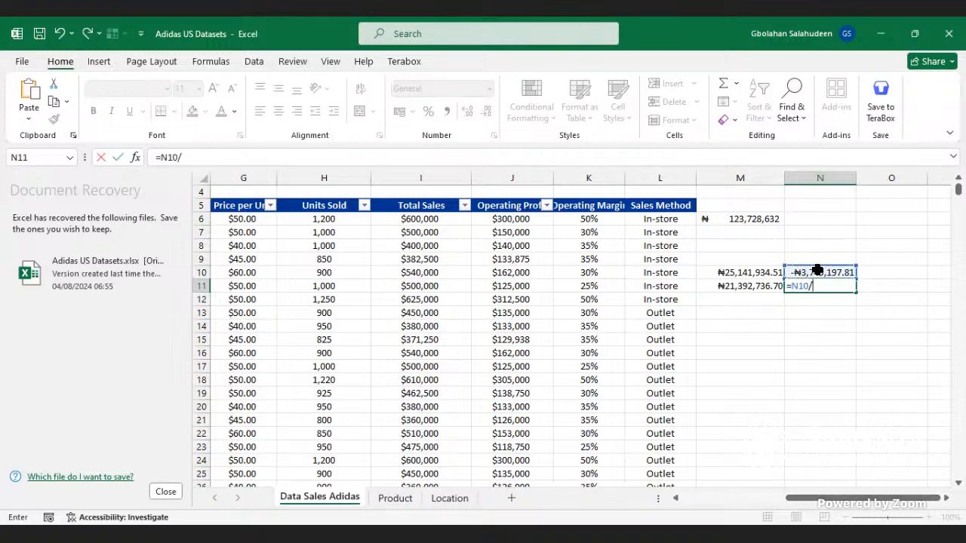
click(763, 271)
key(Return)
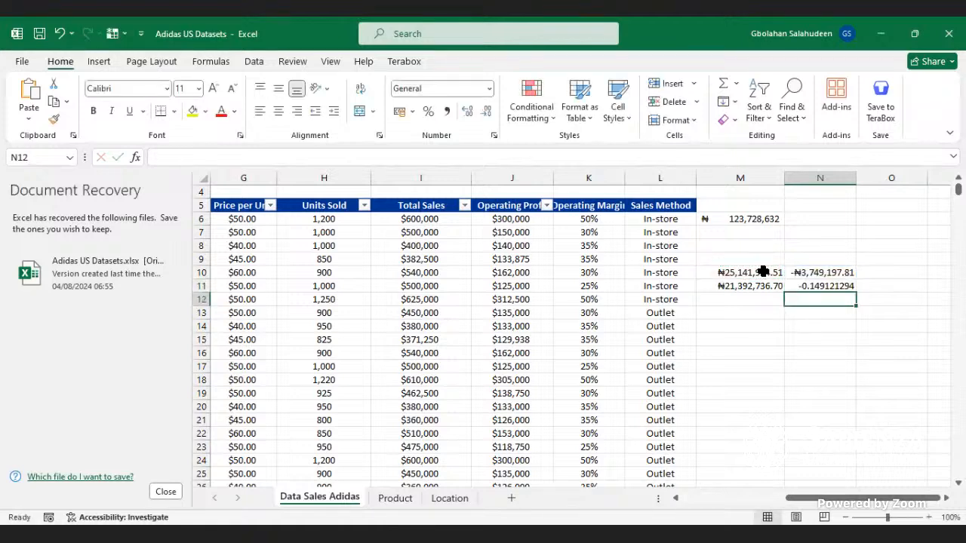
Format the result in N11 as a percentage with two decimal places
click(802, 286)
click(427, 111)
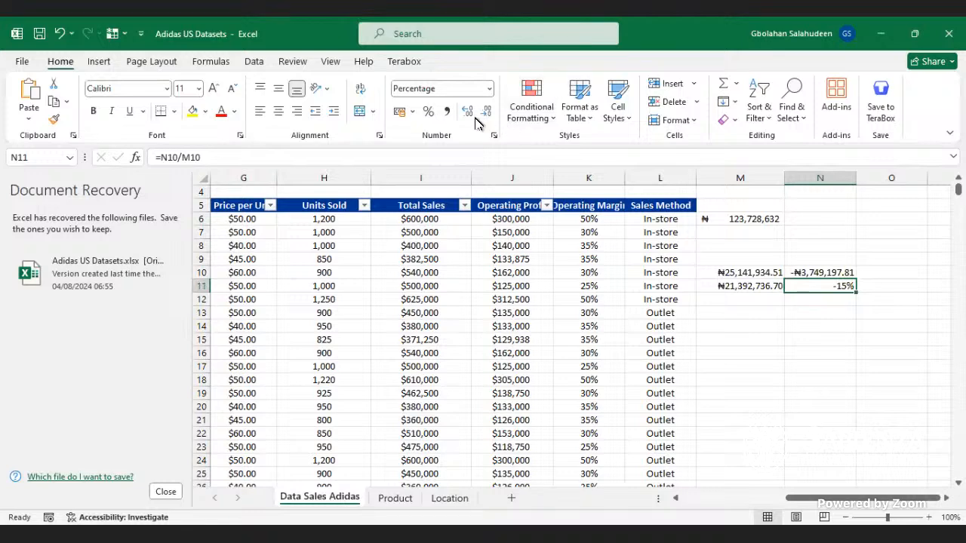
click(467, 113)
click(466, 113)
Switch back to Power BI and examine the Profit MoM measure's formula, especially the DATEADD function and its MONTH interval
key(alt+Tab)
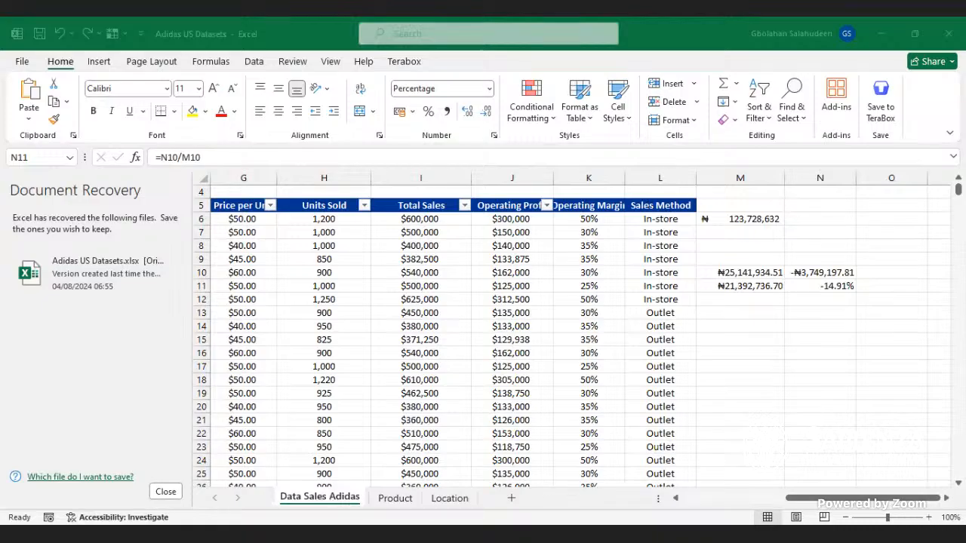
key(alt+Tab)
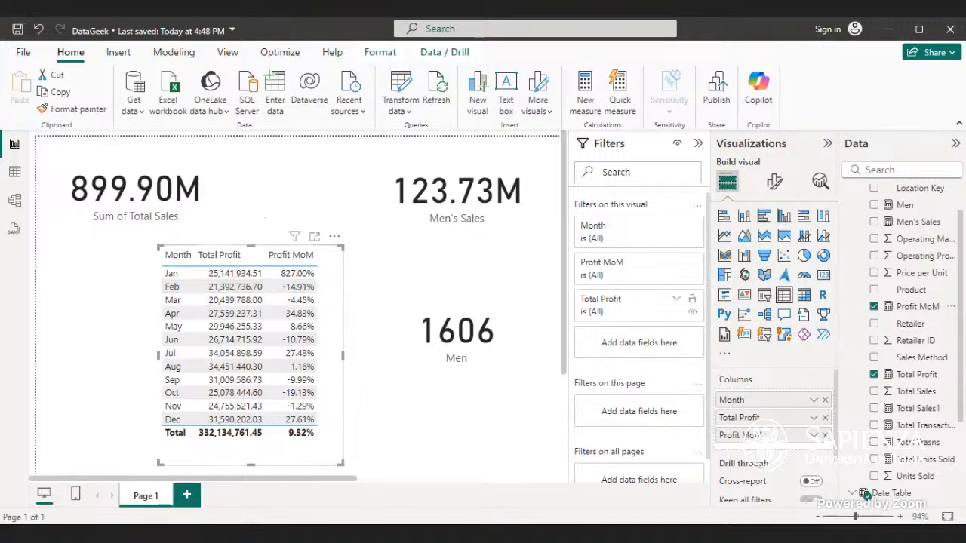
click(922, 307)
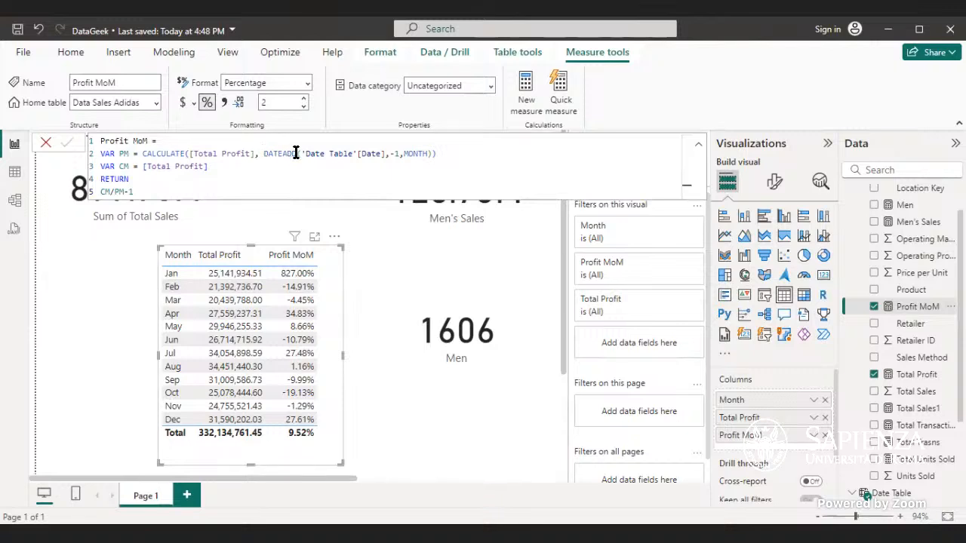
double_click(266, 154)
text(1)
click(428, 154)
mouse_move(427, 154)
mouse_down()
mouse_move(385, 154)
mouse_move(412, 154)
mouse_up()
double_click(427, 153)
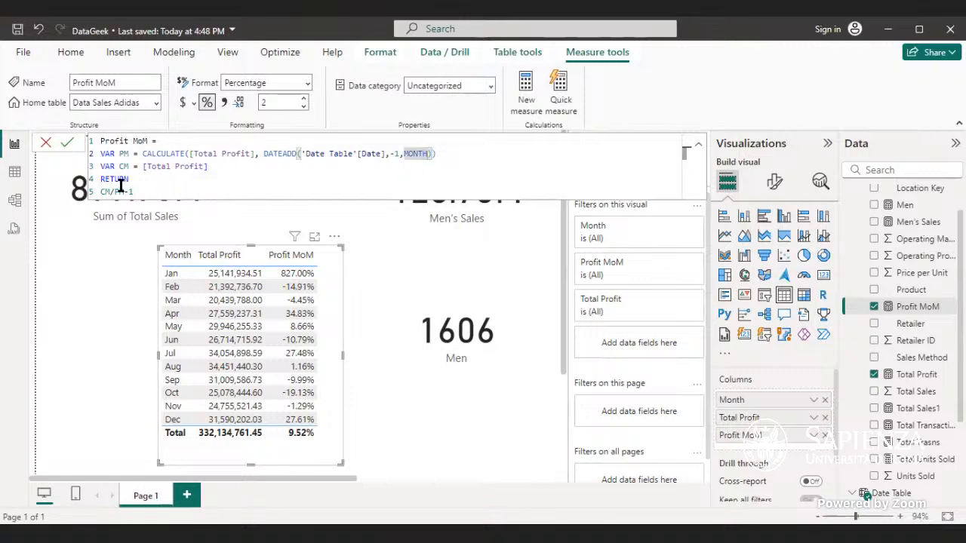
Copy the entire Profit MoM formula, close it unchanged, and paste it into a new measure
key(ctrl+a)
key(ctrl+c)
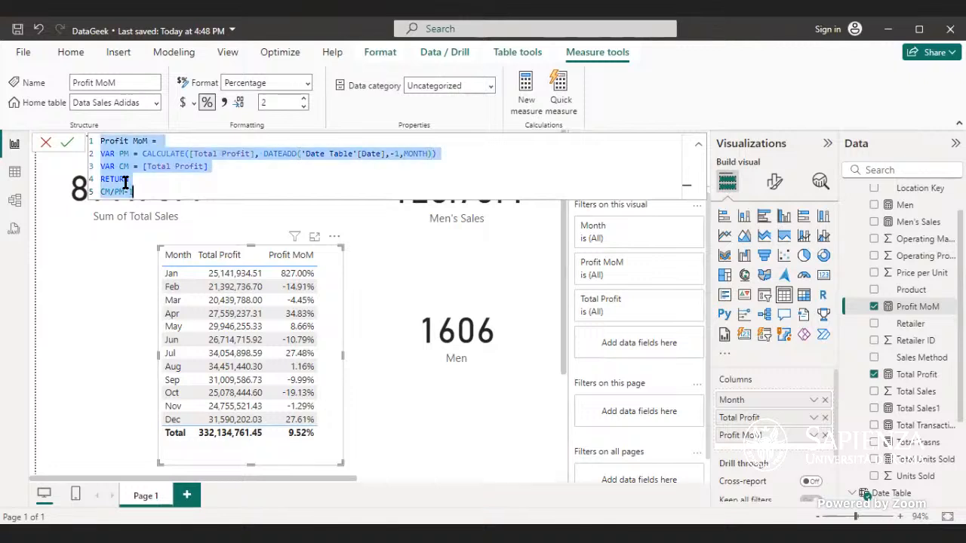
click(42, 151)
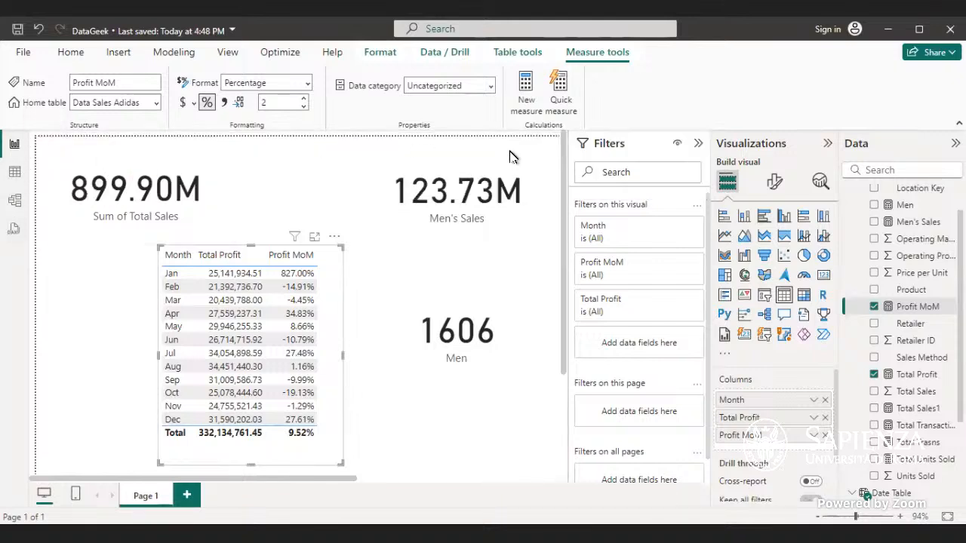
click(526, 90)
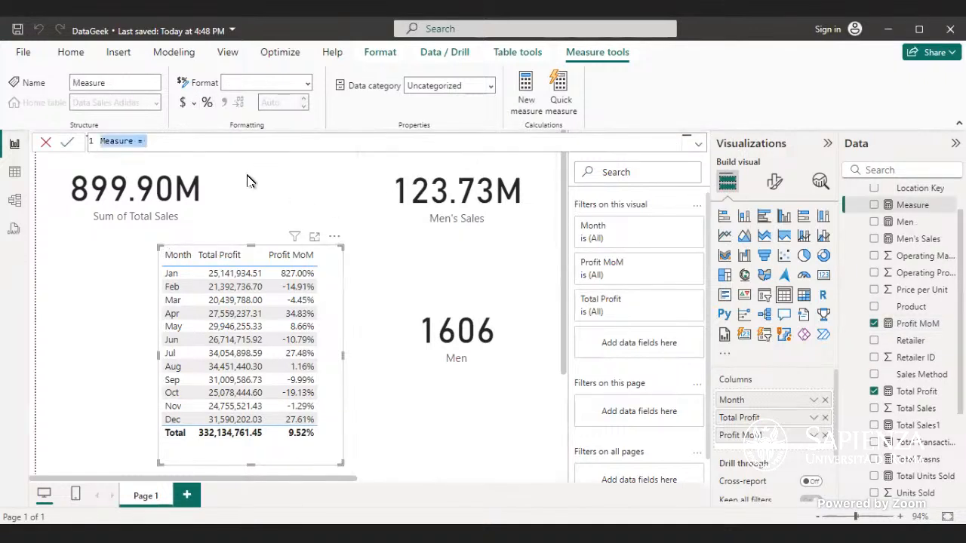
key(ctrl+v)
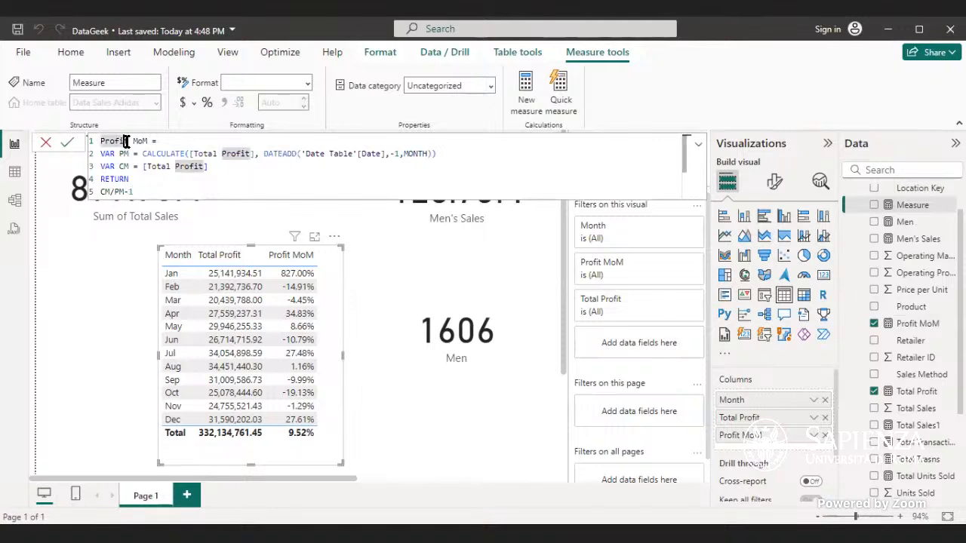
Rename the pasted measure Sales MoM in the first line of its formula
drag(127, 141, 93, 142)
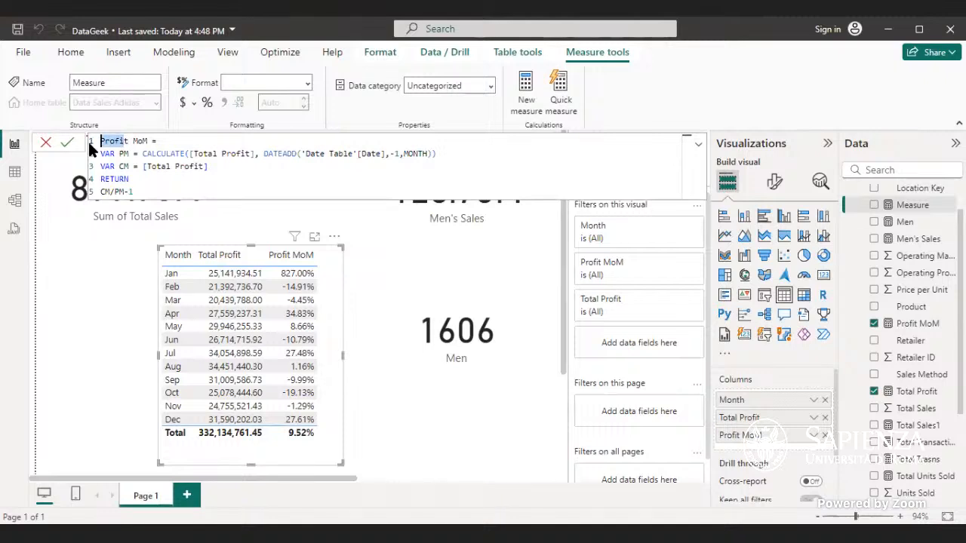
key(BackSpace)
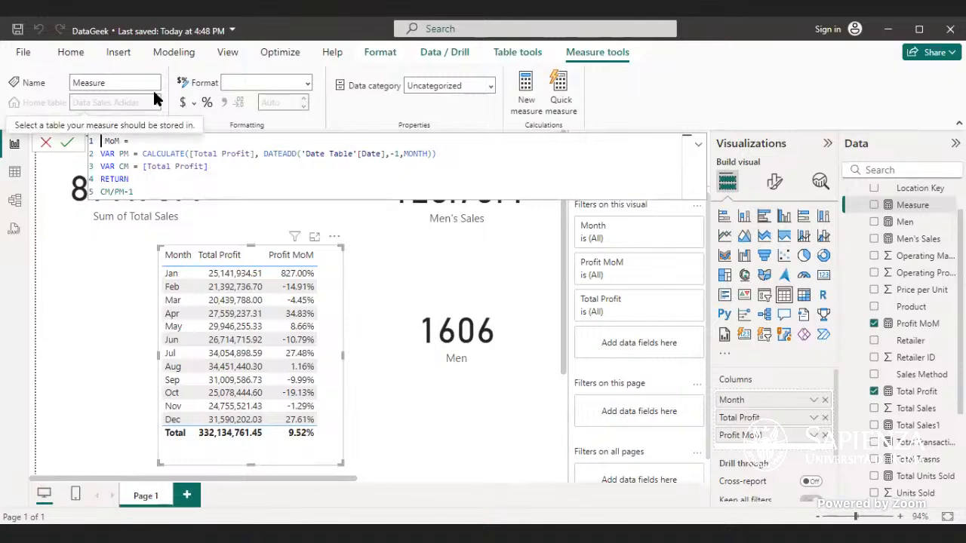
text(Total)
key(BackSpace)
key(BackSpace)
key(BackSpace)
key(BackSpace)
key(BackSpace)
text(Sales)
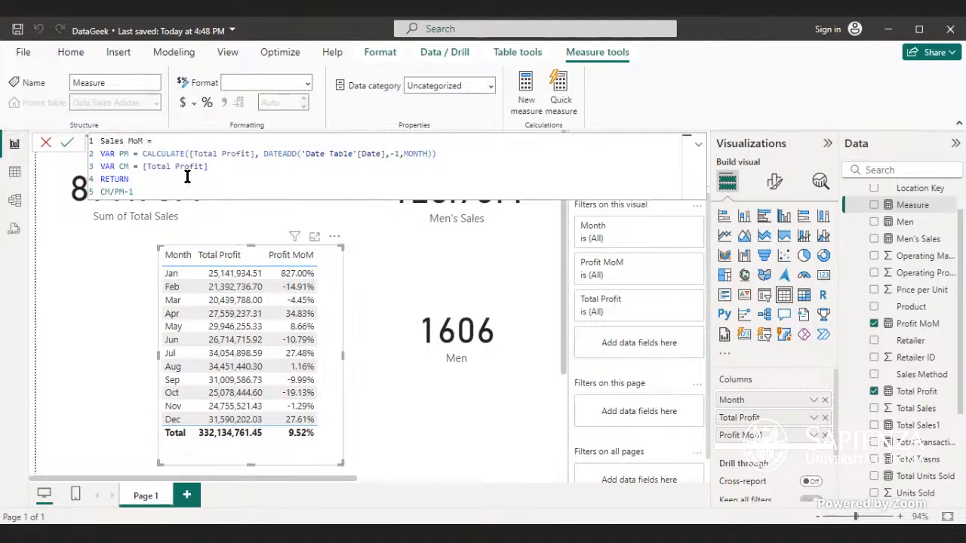
Replace [Total Profit] with [Total Sales1] in the PM variable's CALCULATE expression and commit the Sales MoM measure
click(250, 153)
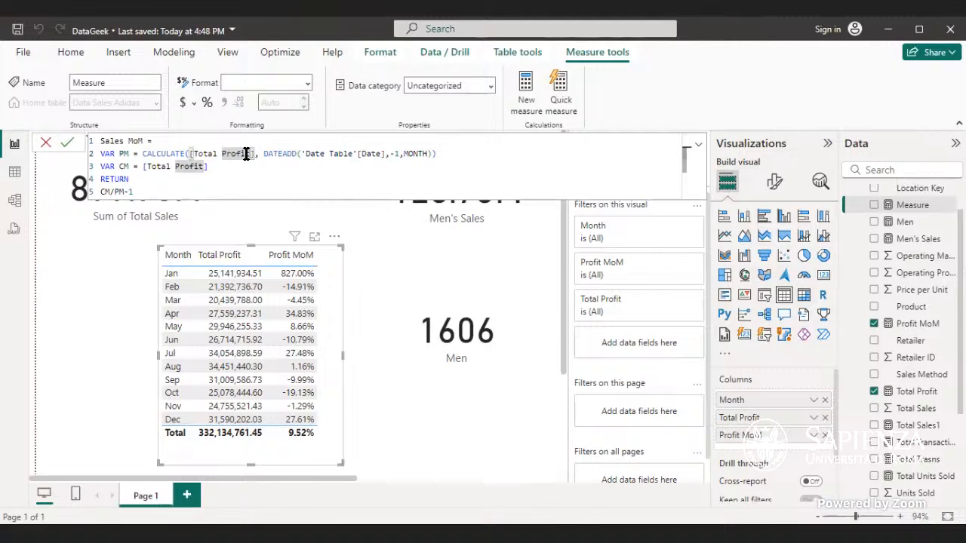
key(BackSpace)
key(BackSpace)
key(BackSpace)
key(BackSpace)
key(BackSpace)
key(BackSpace)
key(BackSpace)
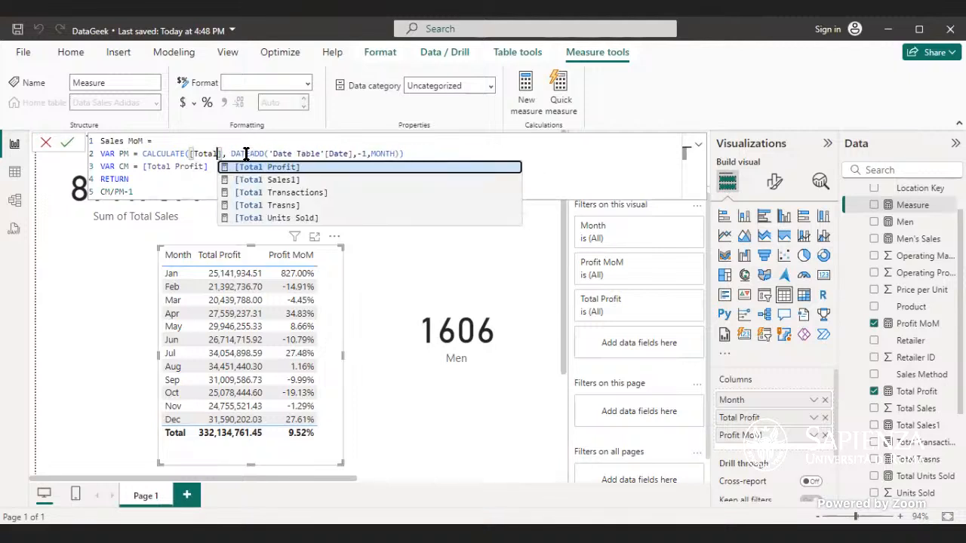
click(262, 179)
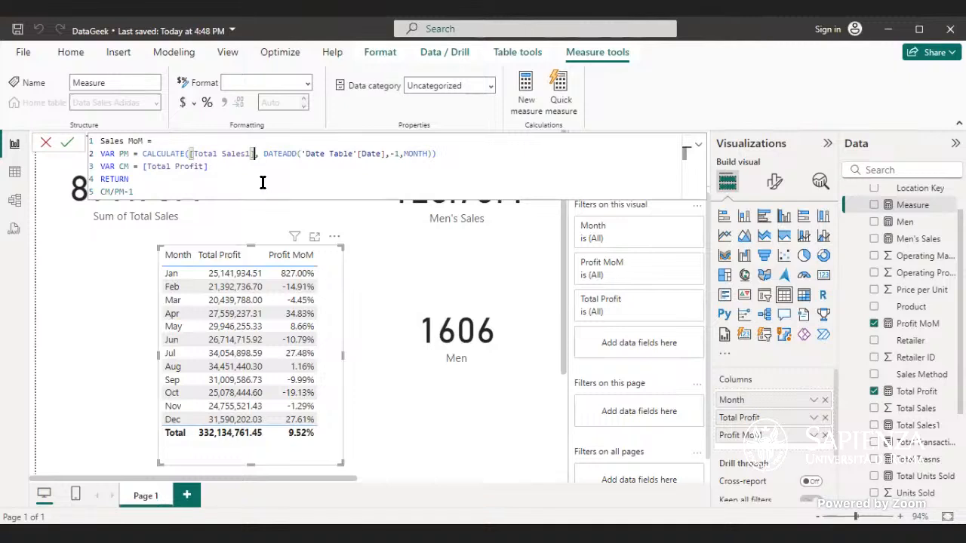
key(Return)
Add a card visual showing Sales MoM and place it between the Sum of Total Sales and Men's Sales cards
click(115, 326)
click(824, 274)
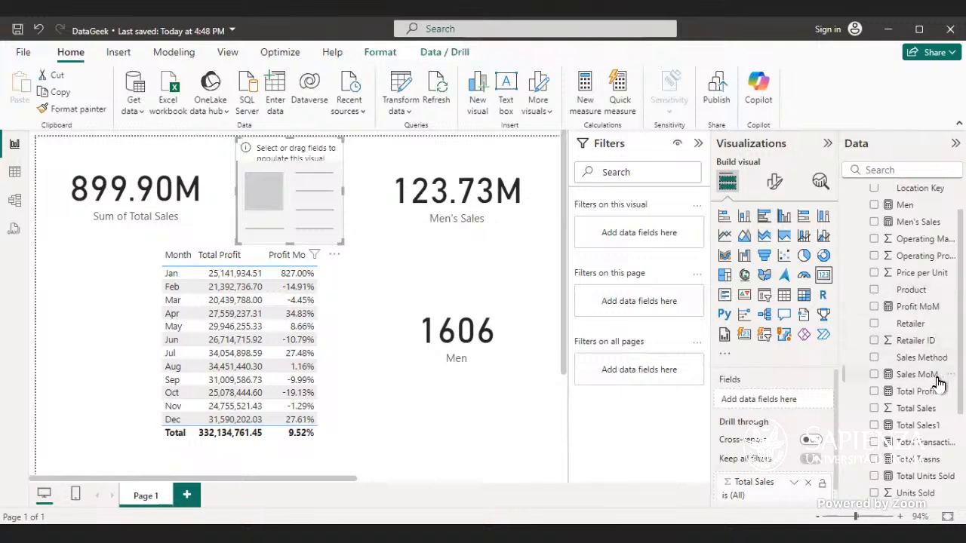
drag(934, 382, 315, 224)
drag(315, 224, 448, 311)
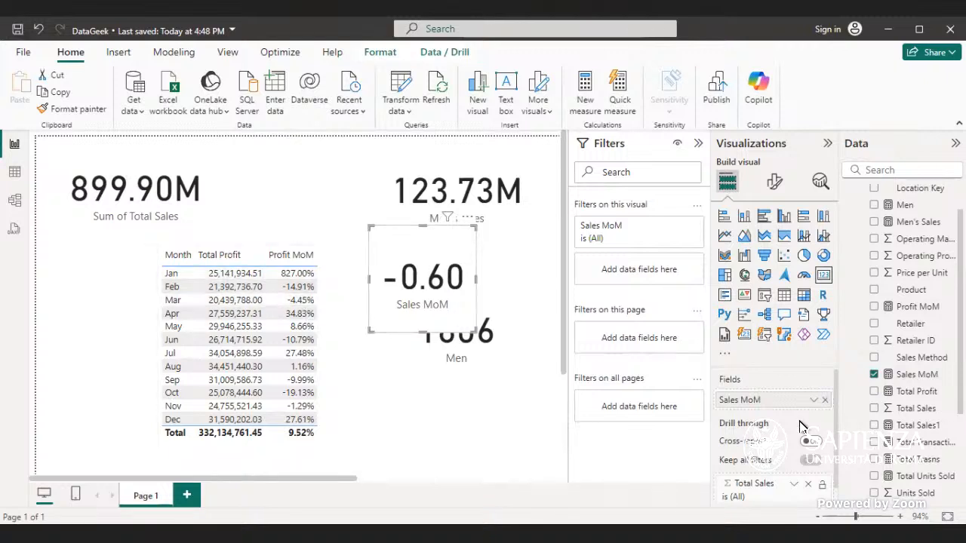
drag(412, 251, 247, 117)
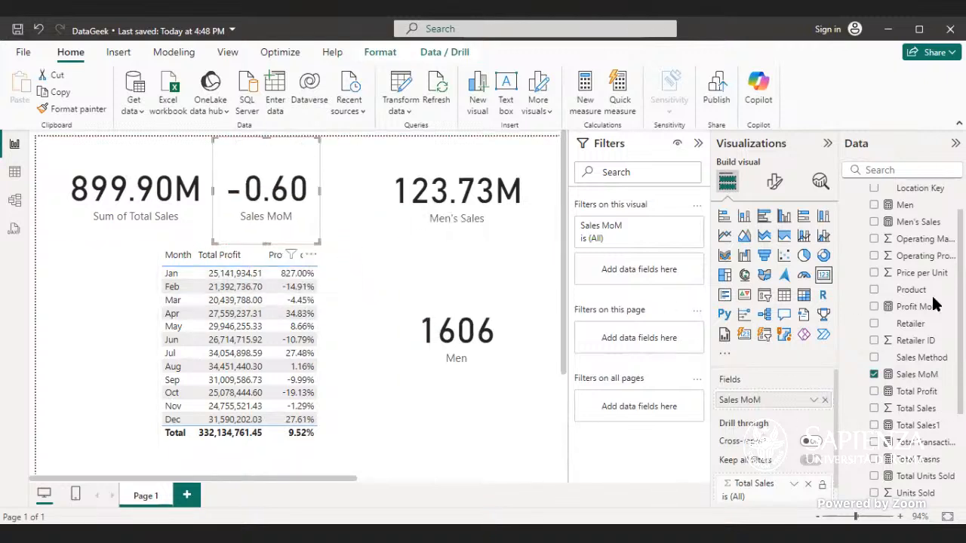
Convert the Sales MoM card to a table, add Month from the Date Table, and move it down over the Total Profit table
click(784, 296)
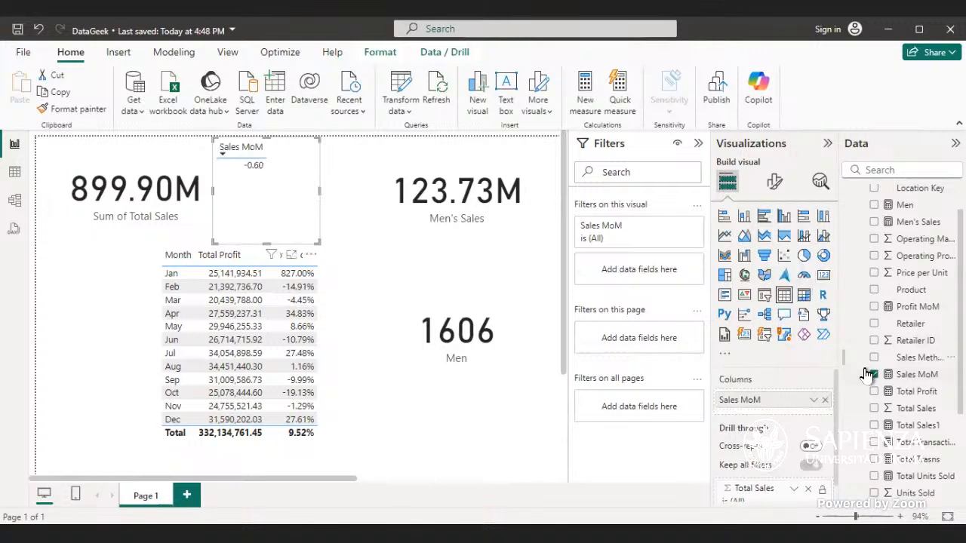
scroll(911, 343, down, 3)
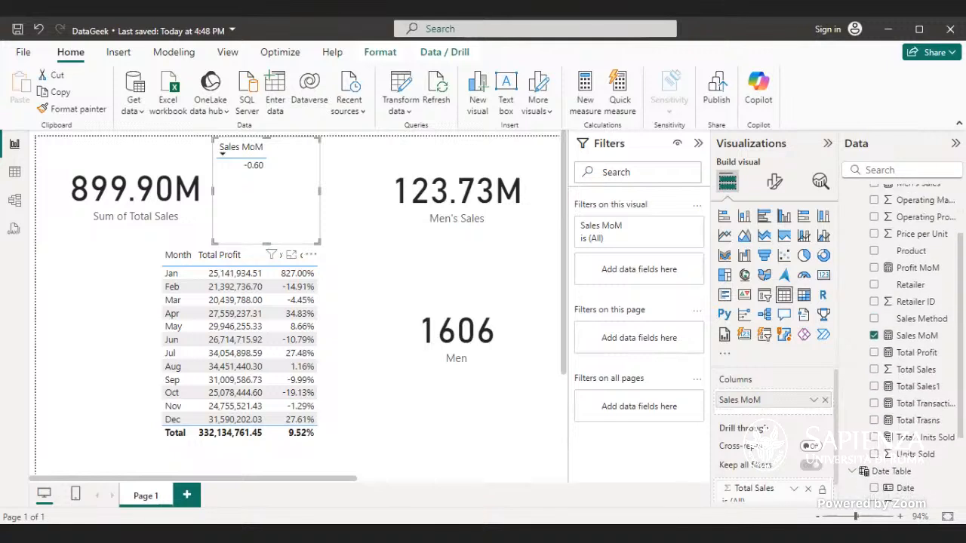
scroll(917, 400, down, 1)
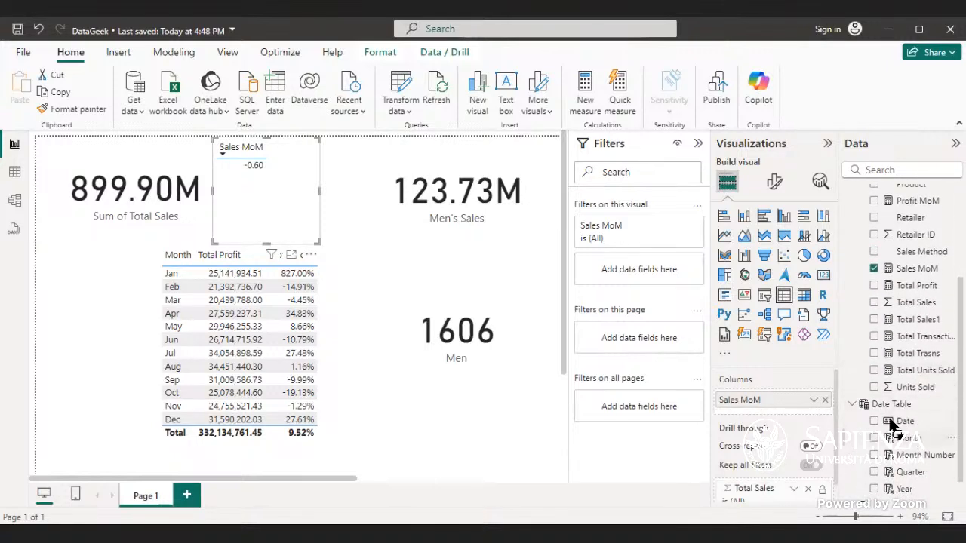
drag(891, 422, 770, 395)
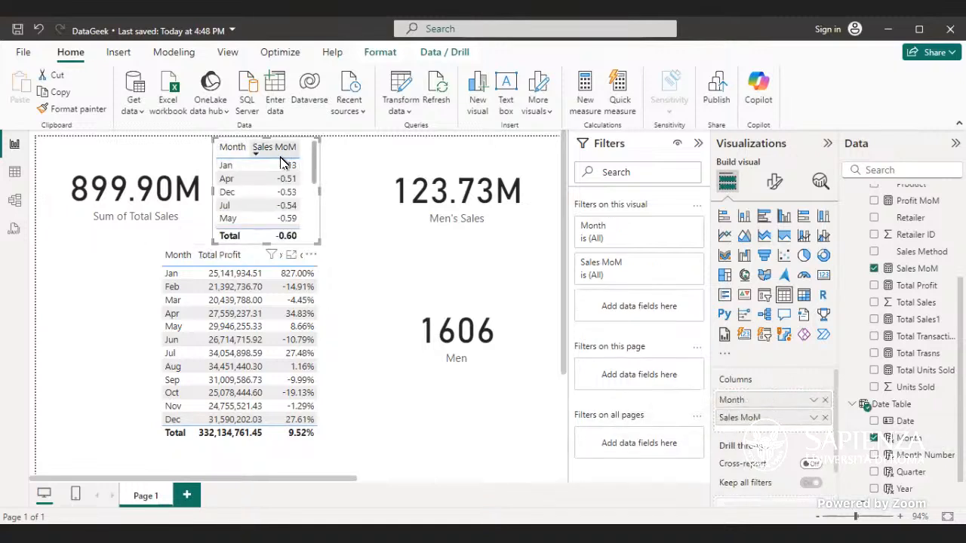
drag(306, 177, 228, 345)
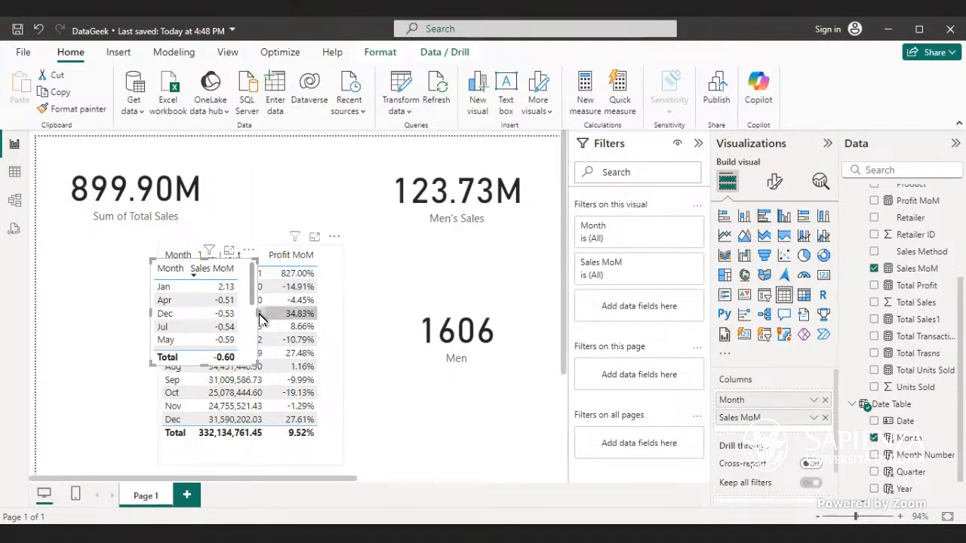
Enlarge the Sales MoM table until all twelve months fit, move it up beneath the Sum of Total Sales card, and sort it by Month ascending
scroll(249, 308, down, 2)
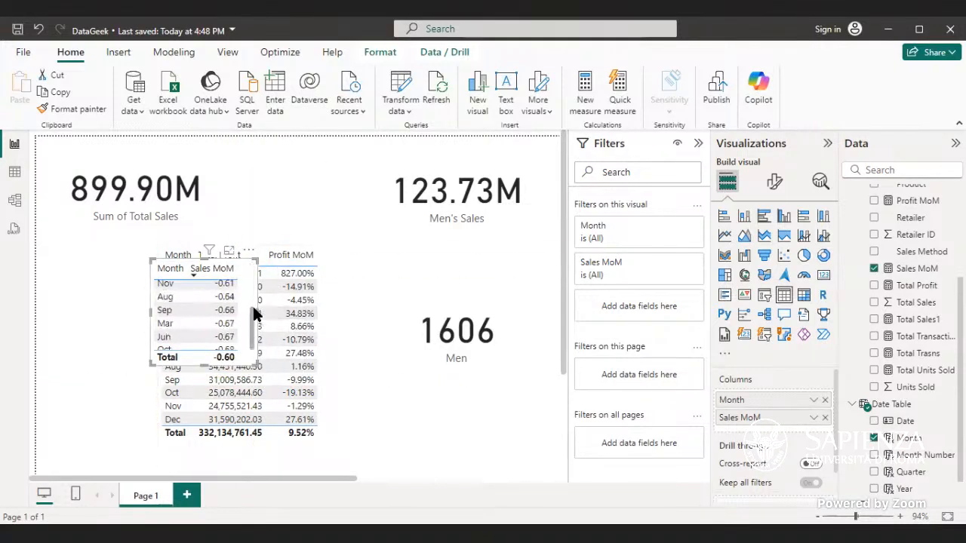
drag(257, 325, 301, 332)
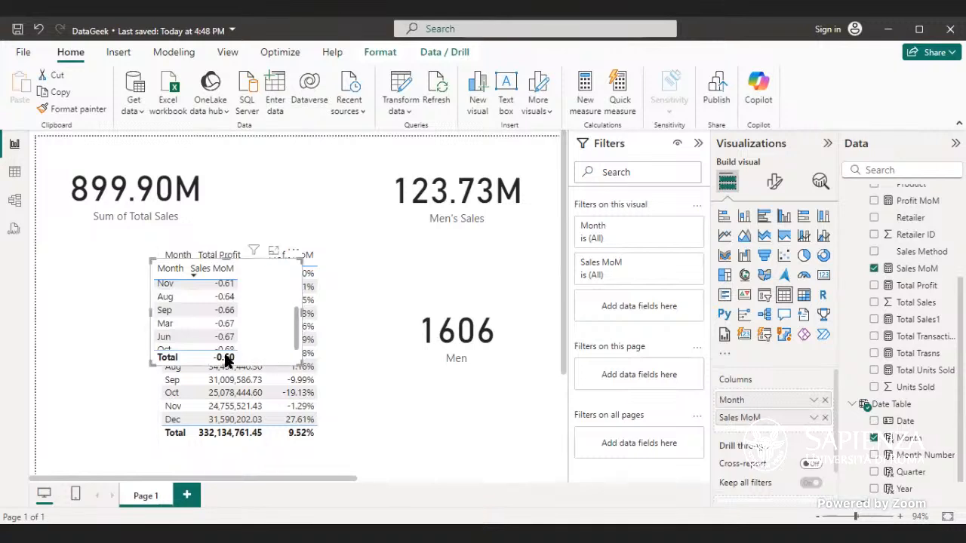
drag(224, 364, 202, 449)
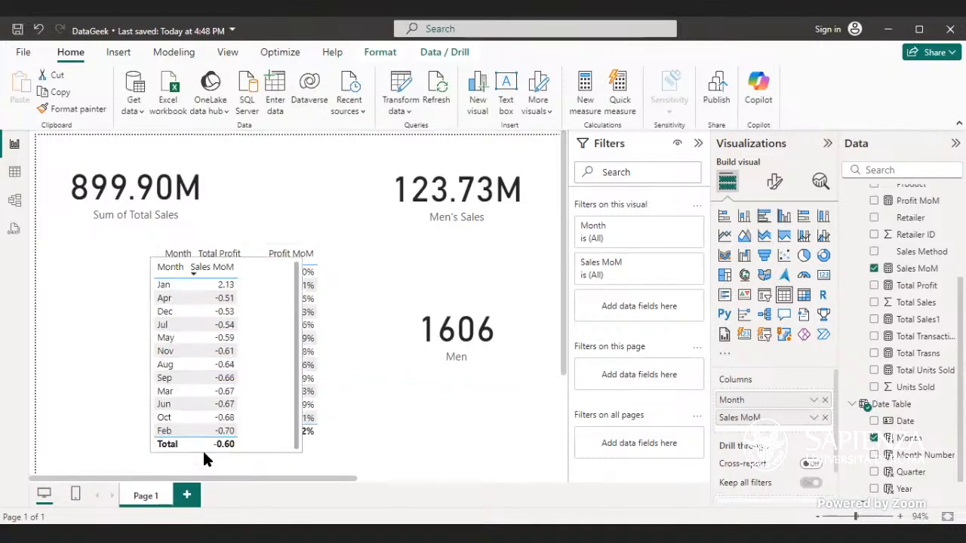
drag(288, 370, 238, 315)
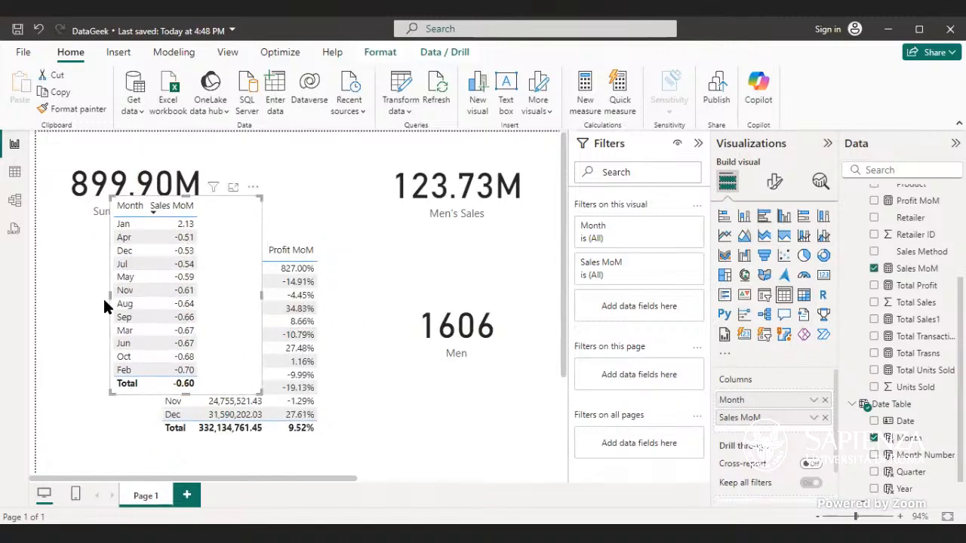
click(131, 213)
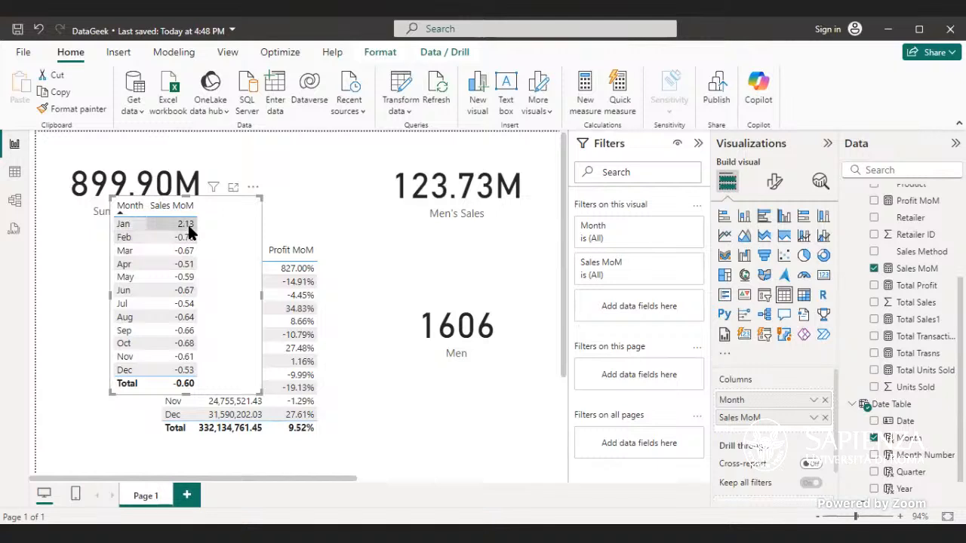
Format the Sales MoM measure as a percentage, add Total Sales1 between Month and Sales MoM in the table, and widen the table
click(910, 273)
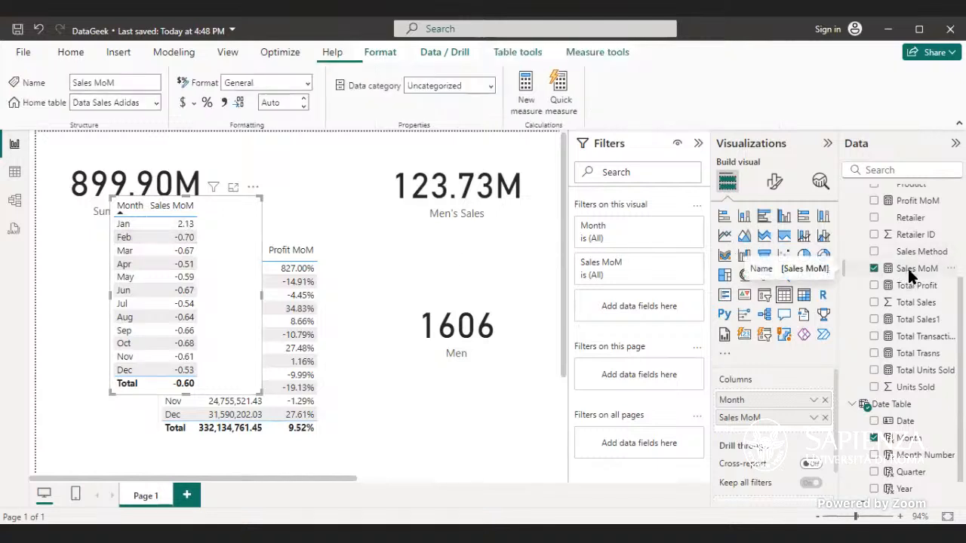
click(209, 102)
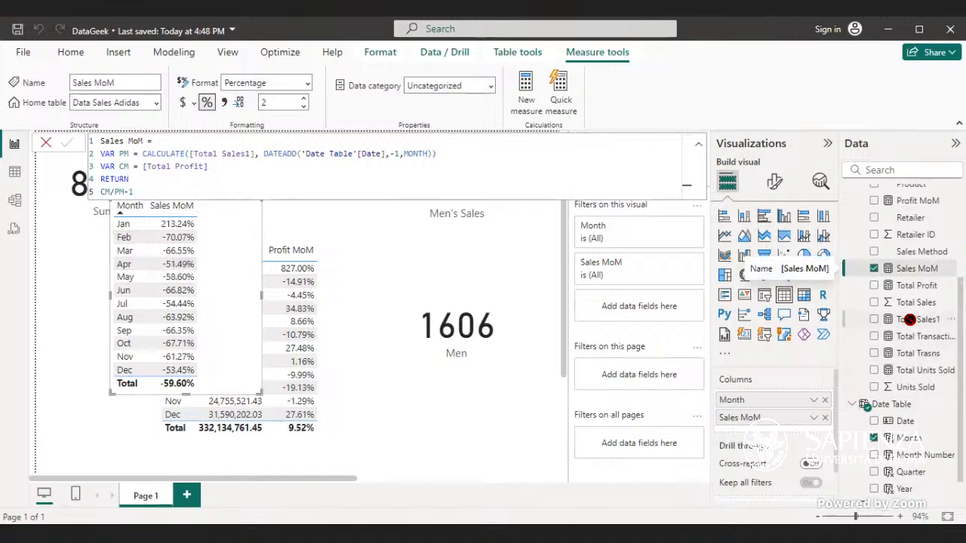
drag(814, 422, 792, 411)
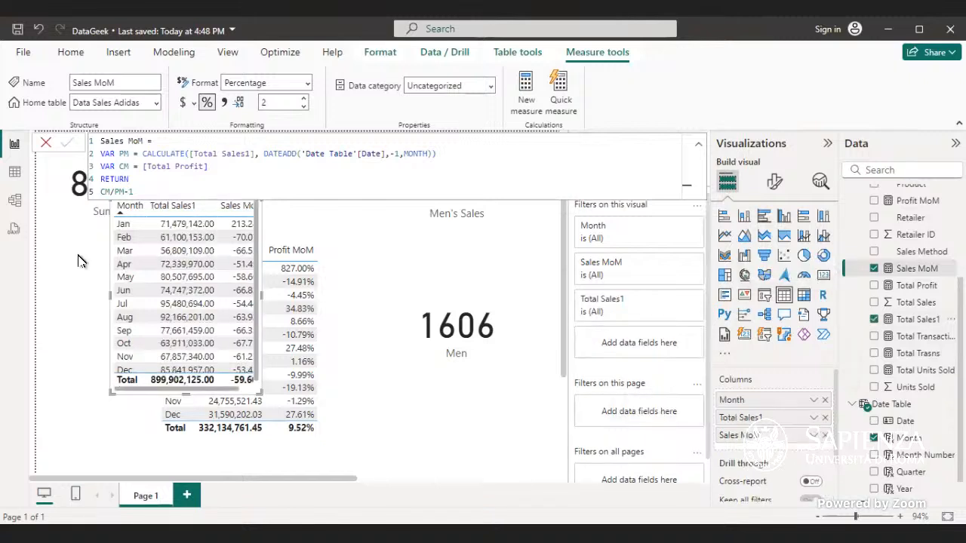
drag(260, 289, 281, 330)
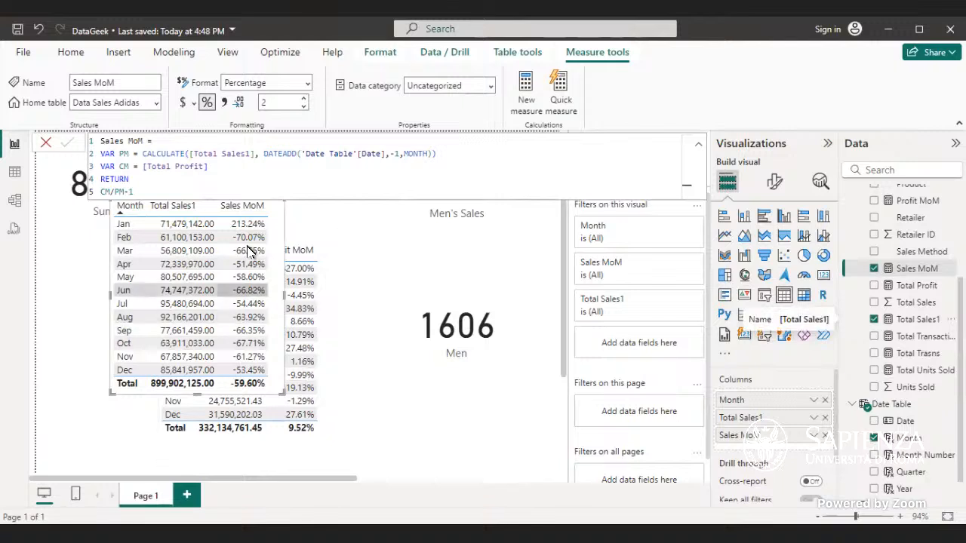
Replace [Total Profit] with [Total Sales1] in the CM variable of the Sales MoM measure and commit the formula
double_click(204, 169)
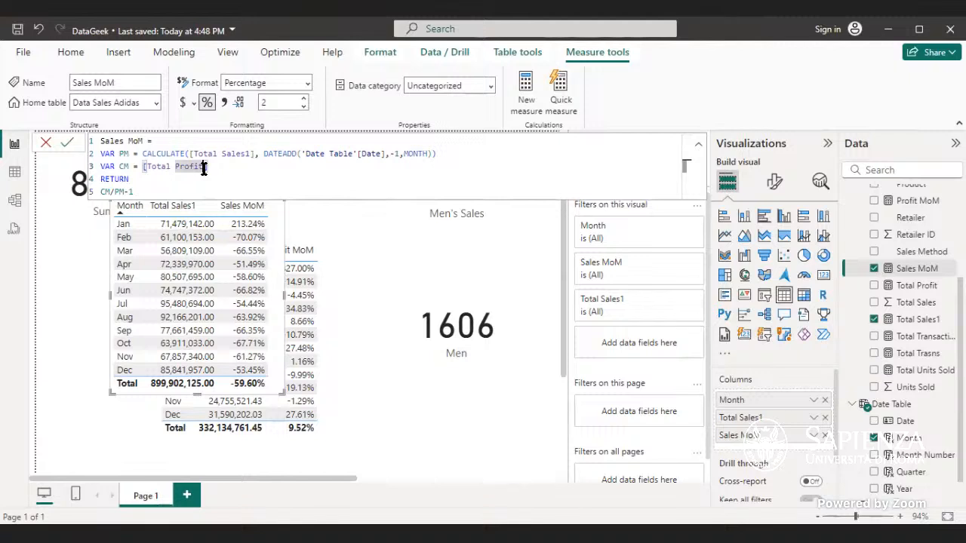
key(BackSpace)
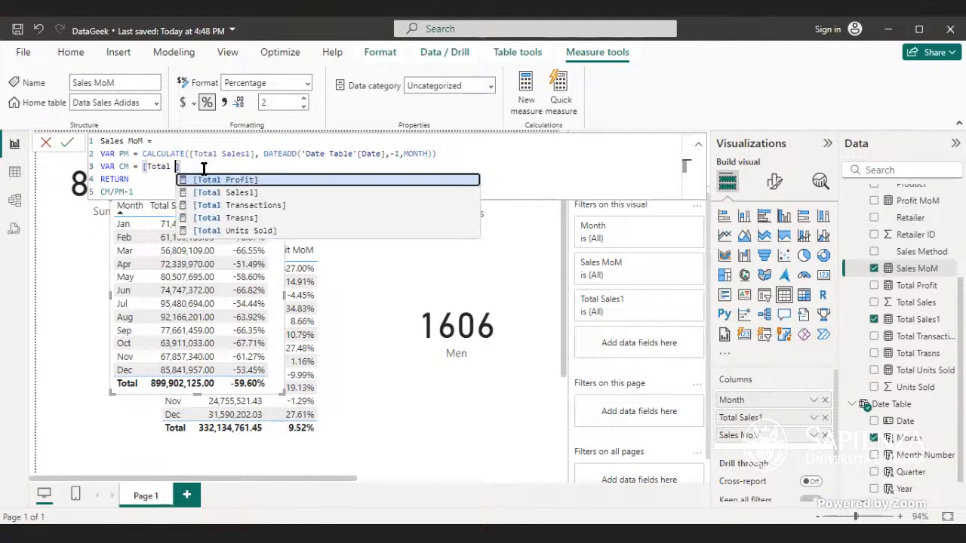
key(Down)
key(Tab)
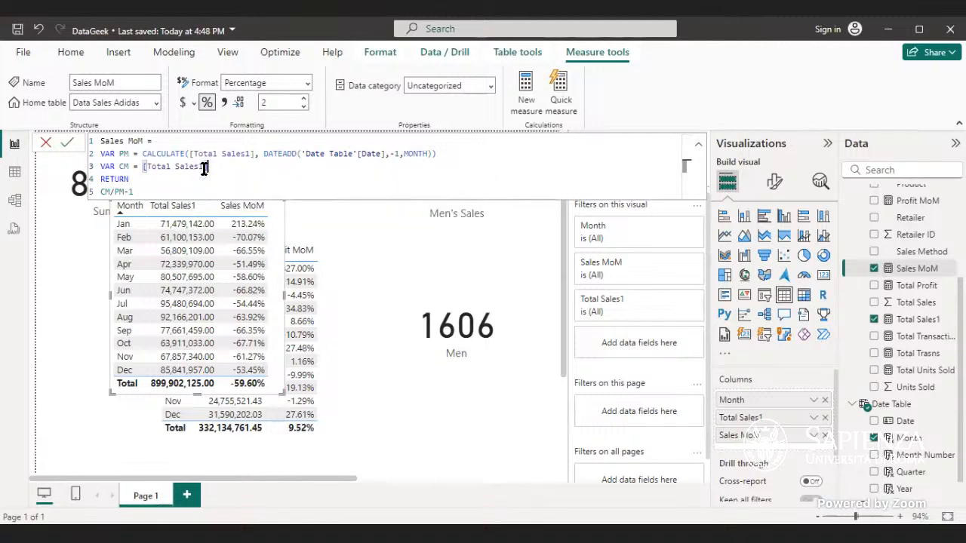
key(Return)
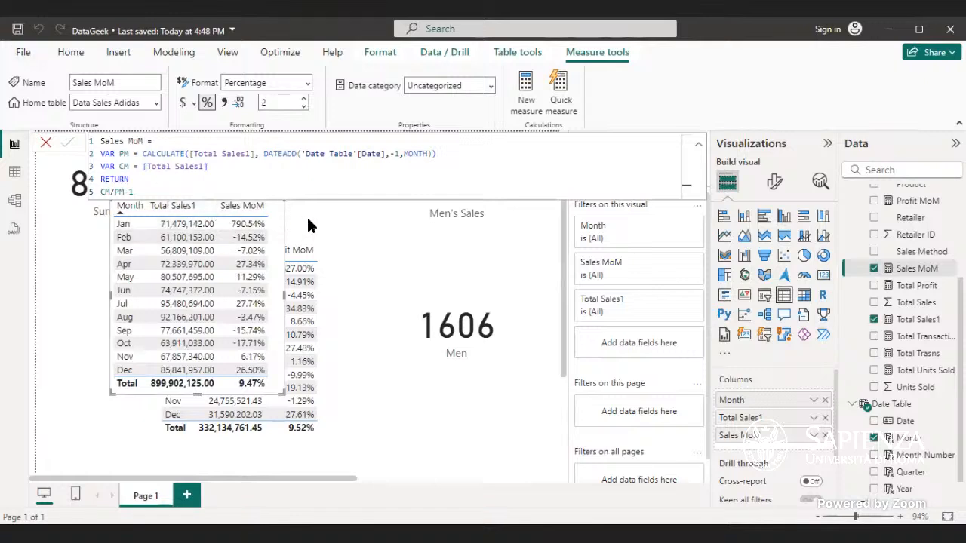
Move the Sales MoM table off the Total Profit table and place it alongside, beneath the Men's Sales card
drag(269, 382, 514, 419)
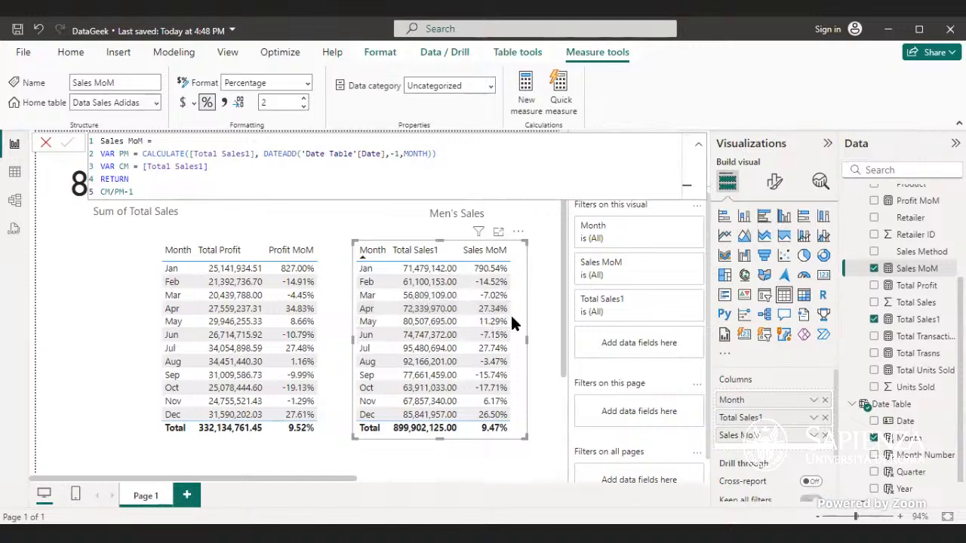
drag(510, 313, 547, 325)
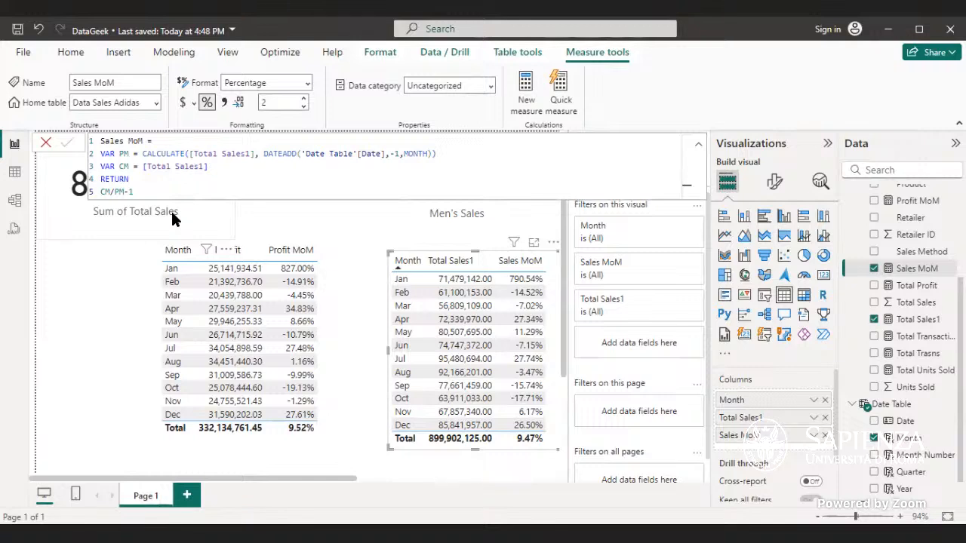
Insert IF(AND(CM,PM) in front of CM/PM-1 in the RETURN expression of the Sales MoM measure
click(102, 194)
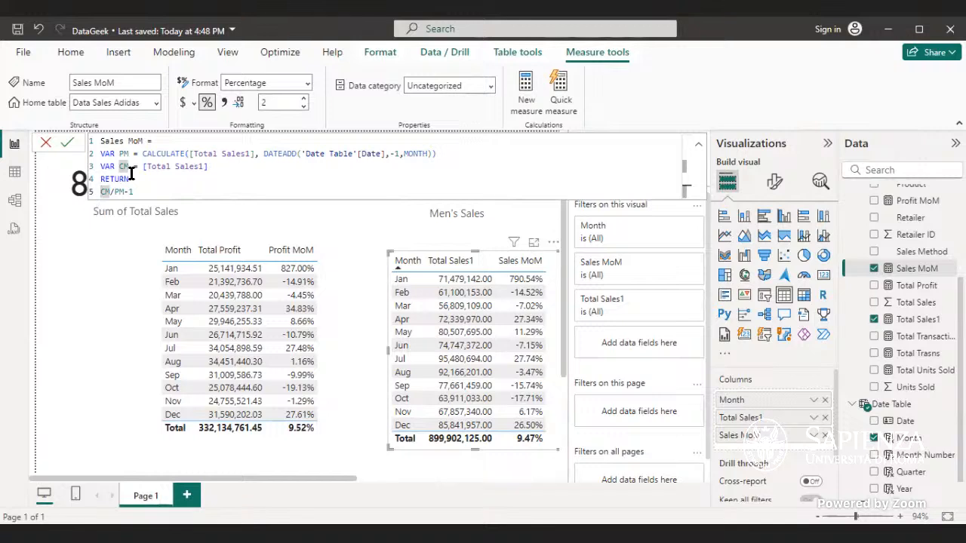
text(IF)
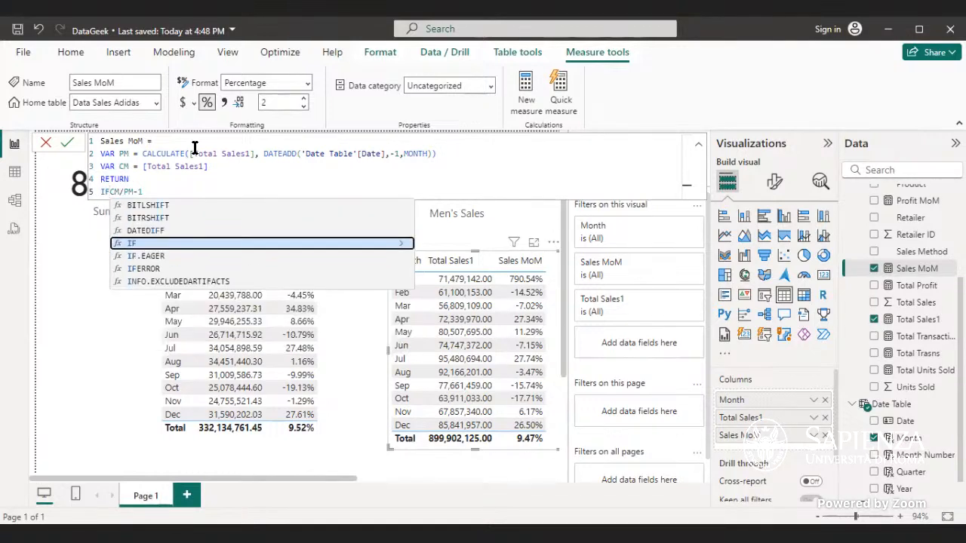
text(()
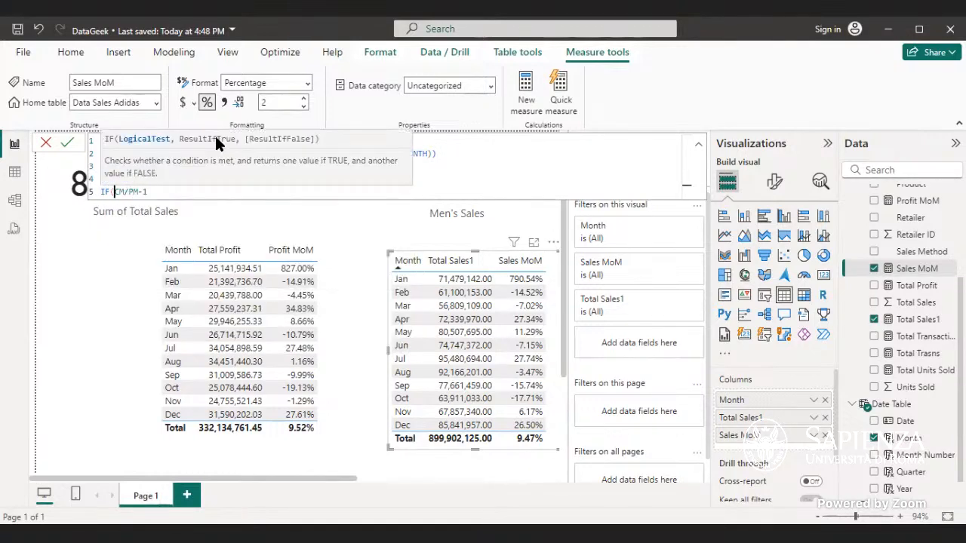
text(AND()
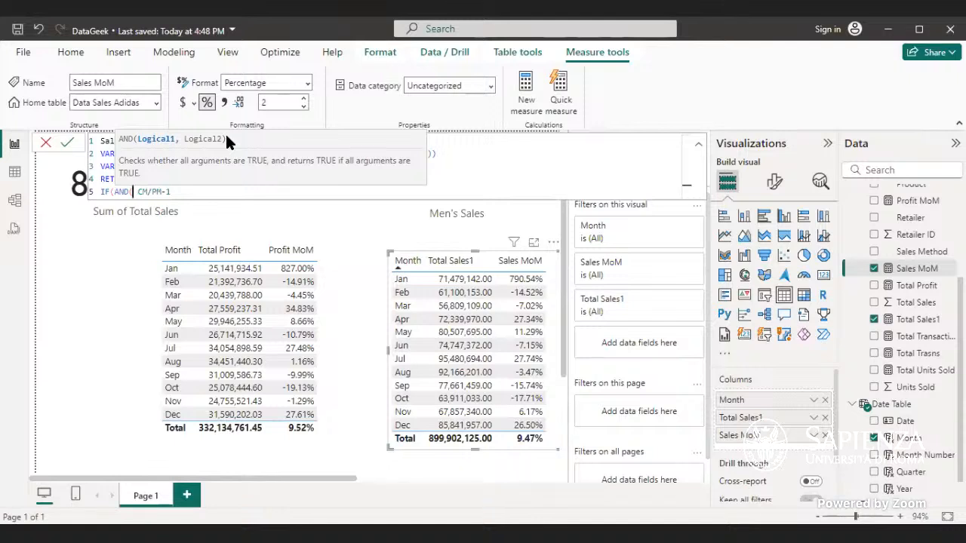
text(C)
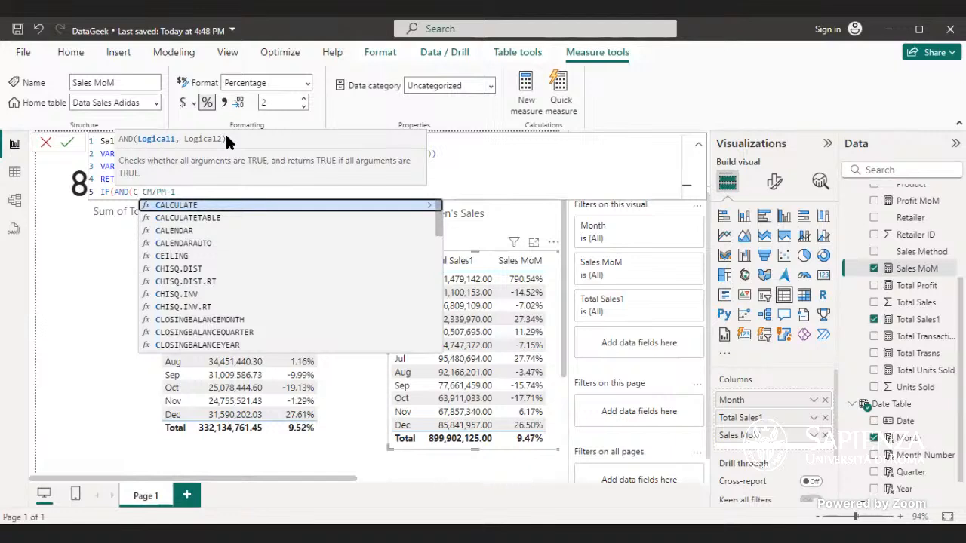
text(M,)
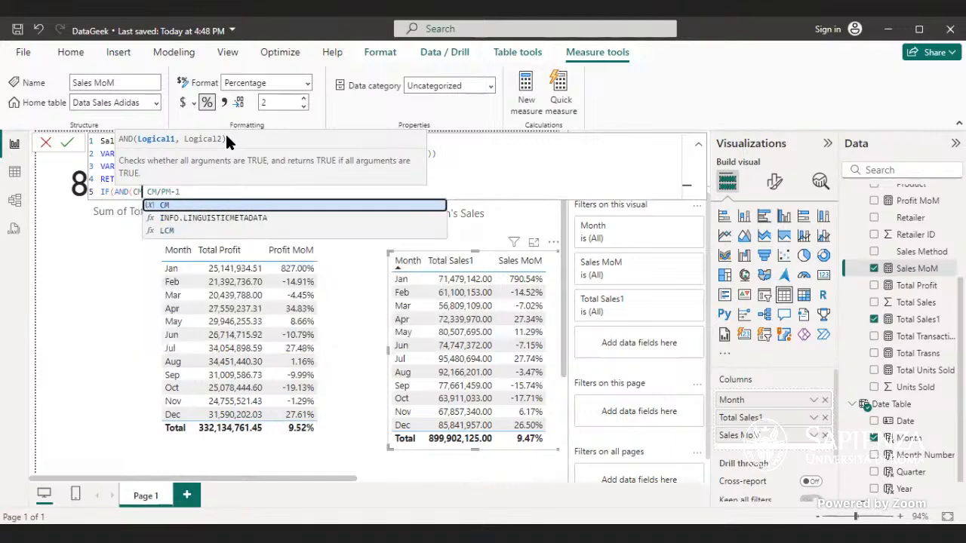
text(PM)
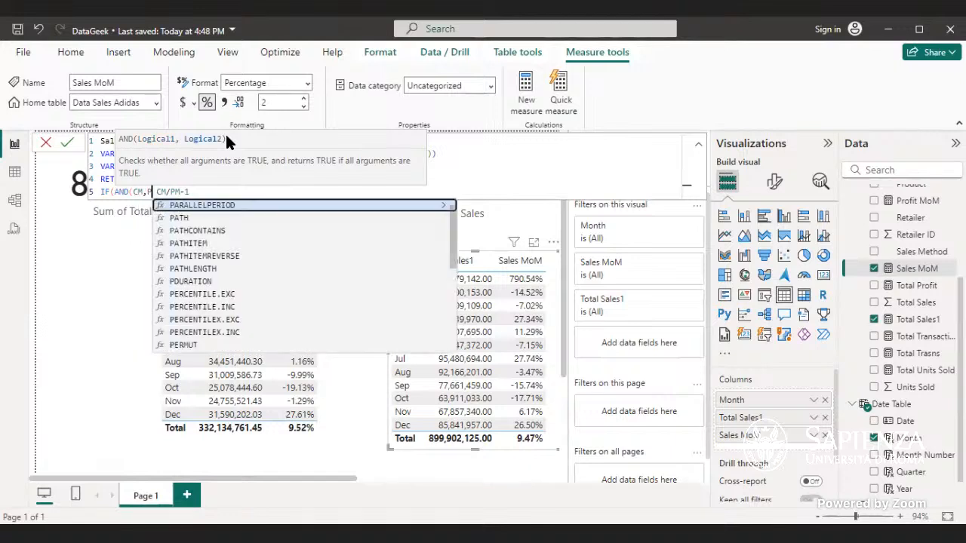
text())
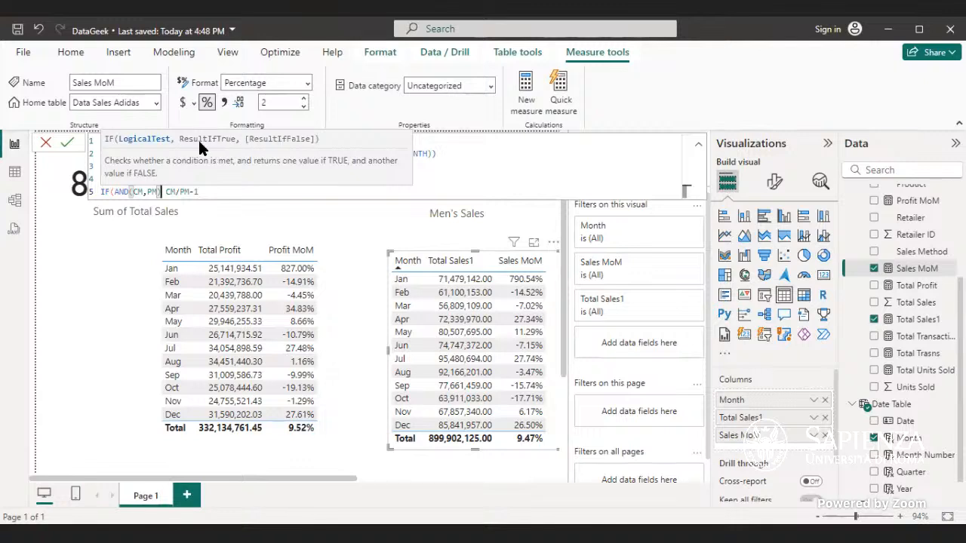
Complete the RETURN expression as IF(AND(CM,PM),CM/PM-1) by removing the extra space and adding the missing comma and closing parenthesis
click(165, 192)
key(Delete)
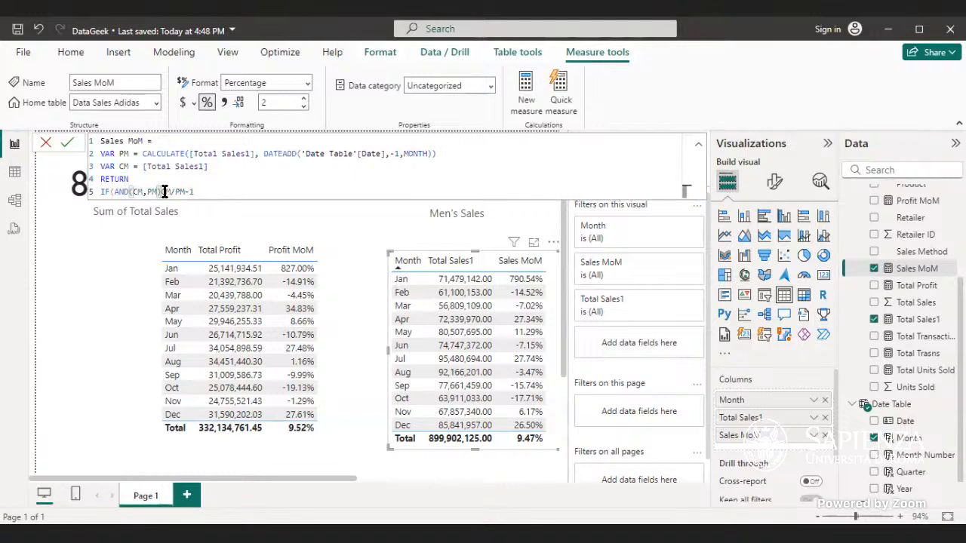
double_click(193, 192)
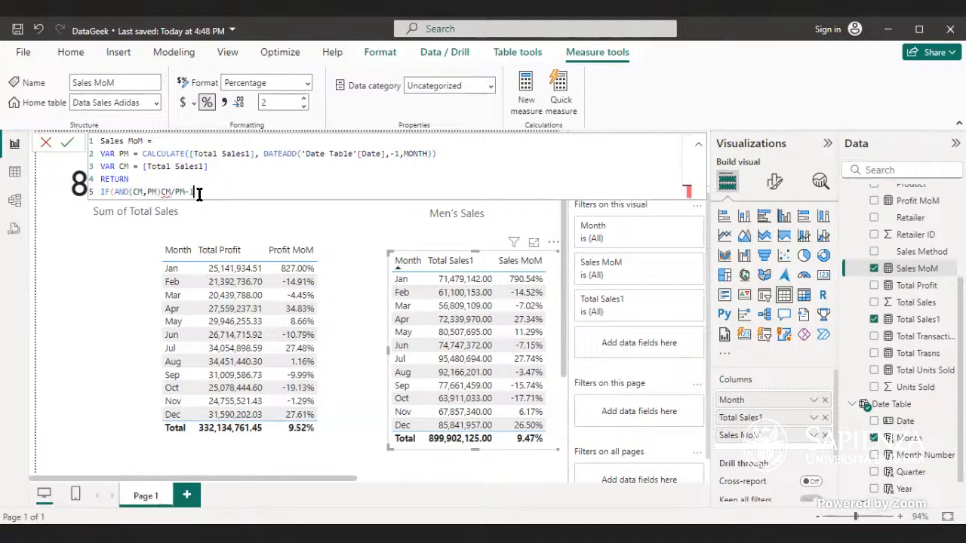
click(199, 194)
text())
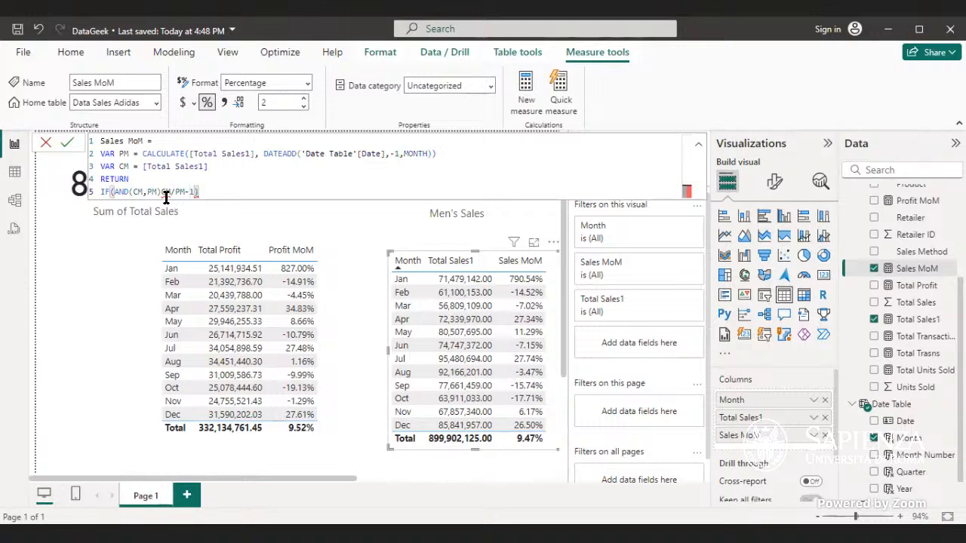
click(161, 193)
text(,)
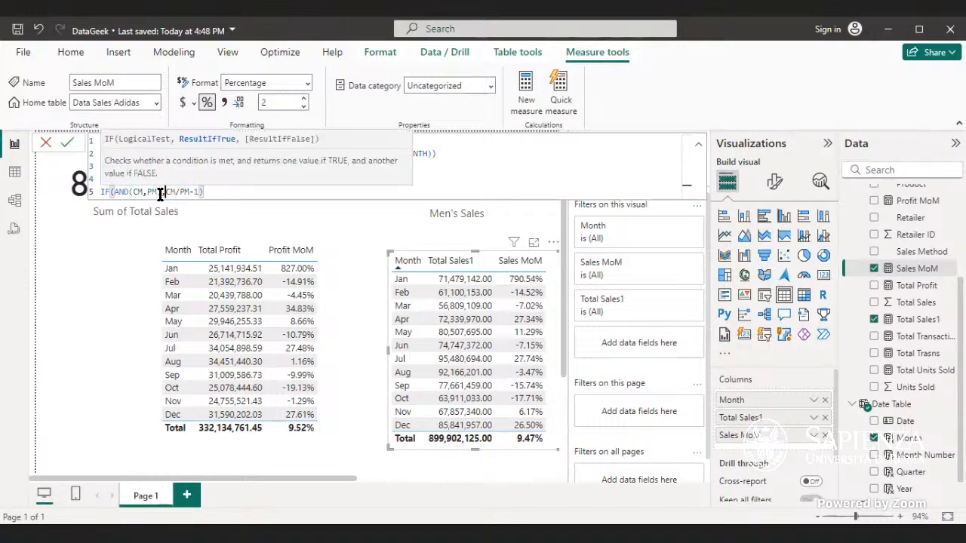
click(229, 195)
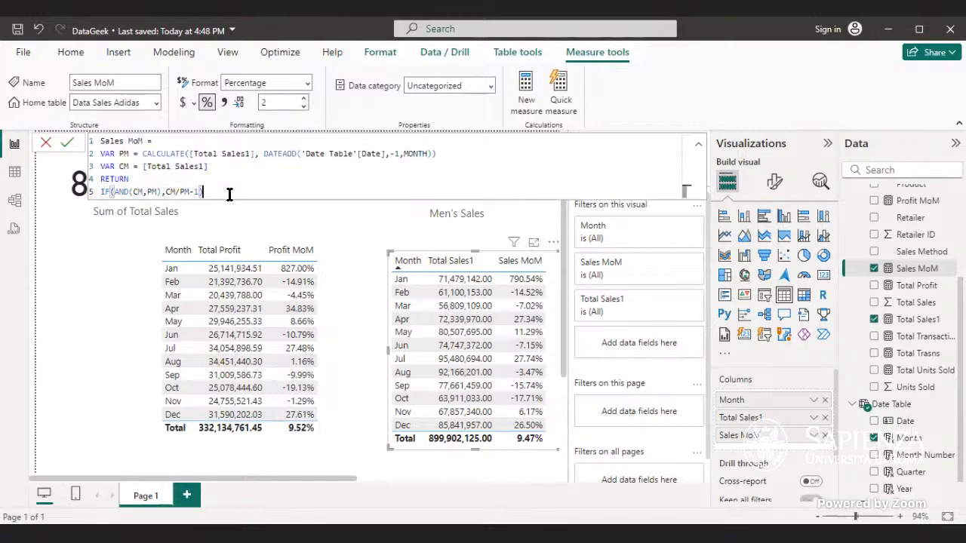
click(160, 193)
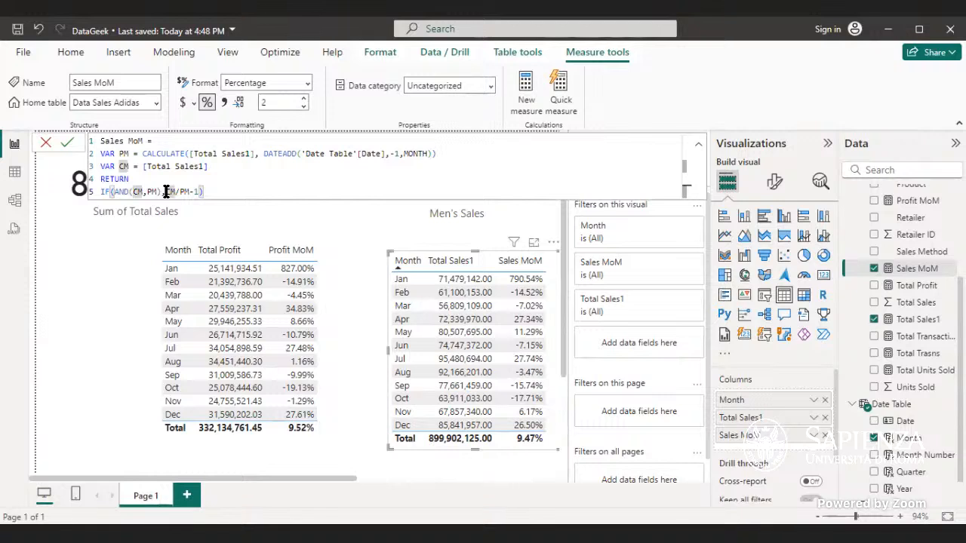
click(166, 192)
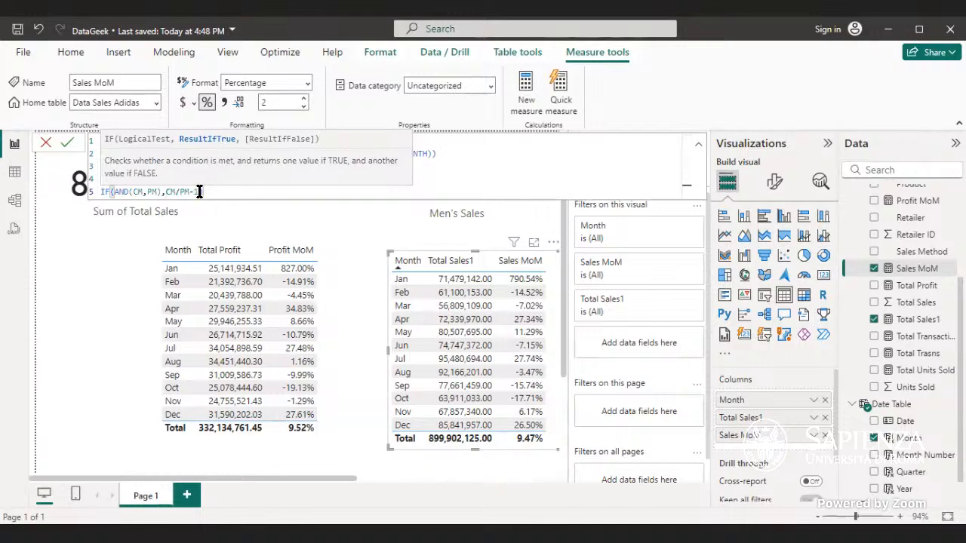
text())
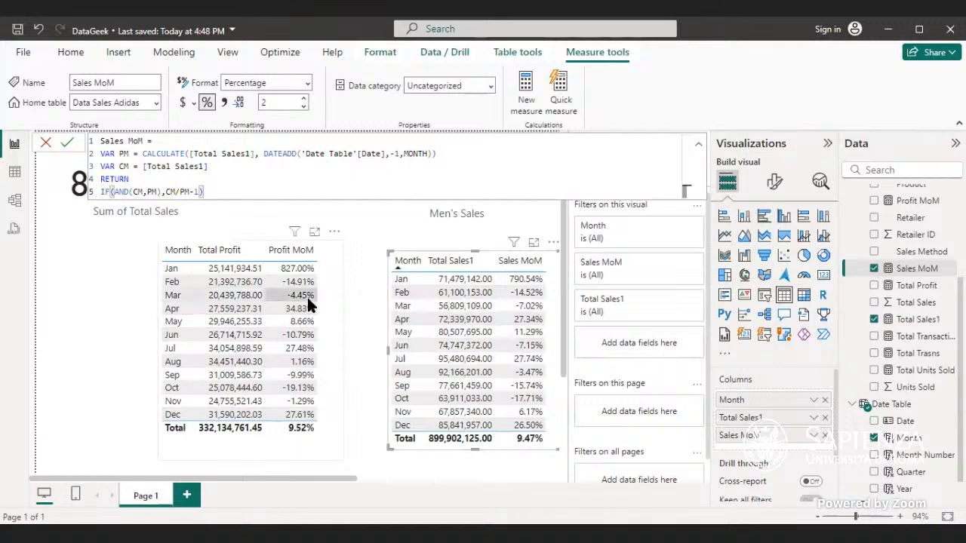
Switch to the Adidas US Datasets workbook in Excel and enter the Total Sales1 grand total, 899902125, in cell M14
mouse_move(291, 236)
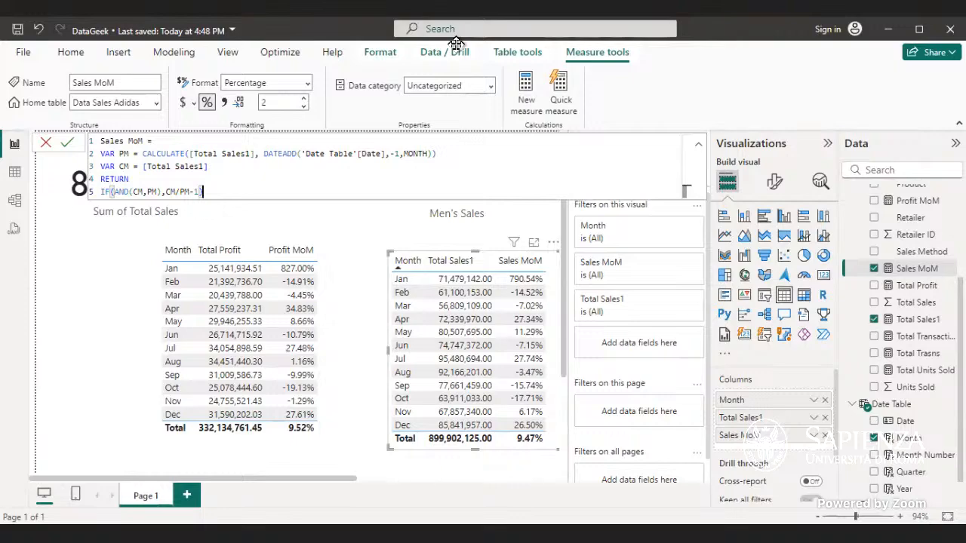
key(alt+Tab)
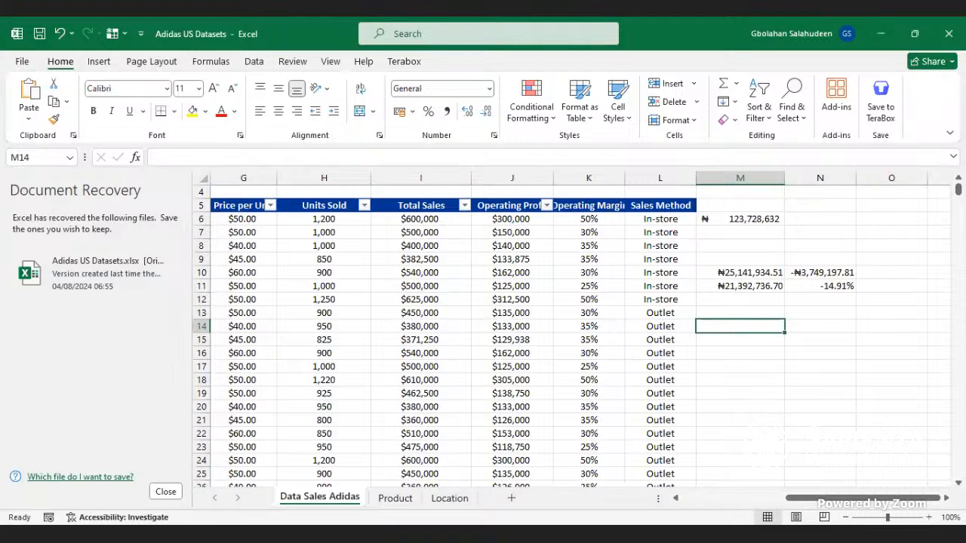
key(alt+Tab)
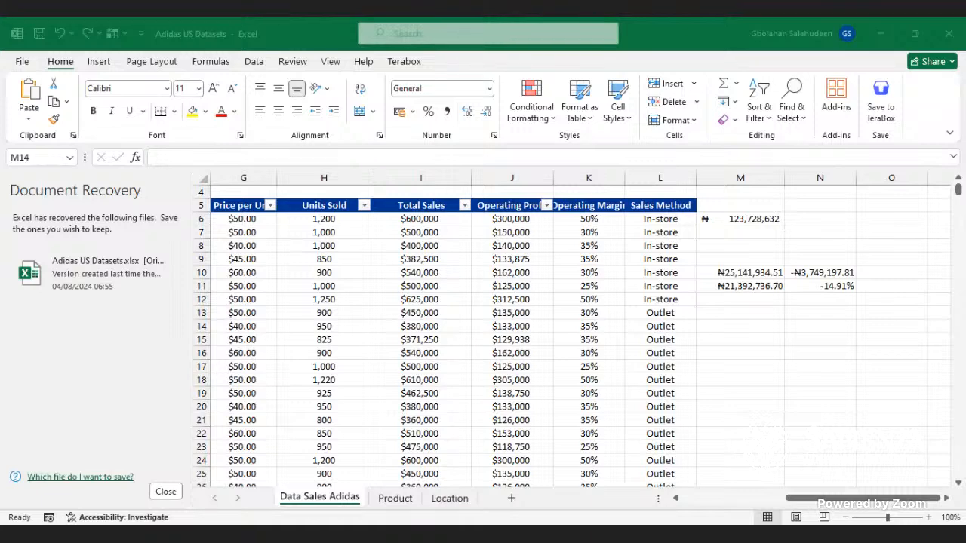
text(899902125)
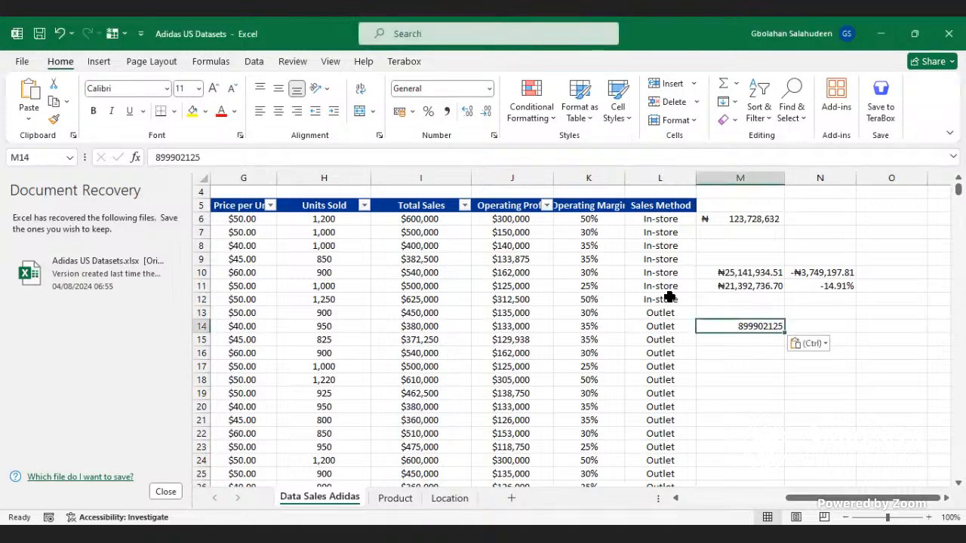
Format the sales total in cell M14 as Currency with no decimal places
click(489, 88)
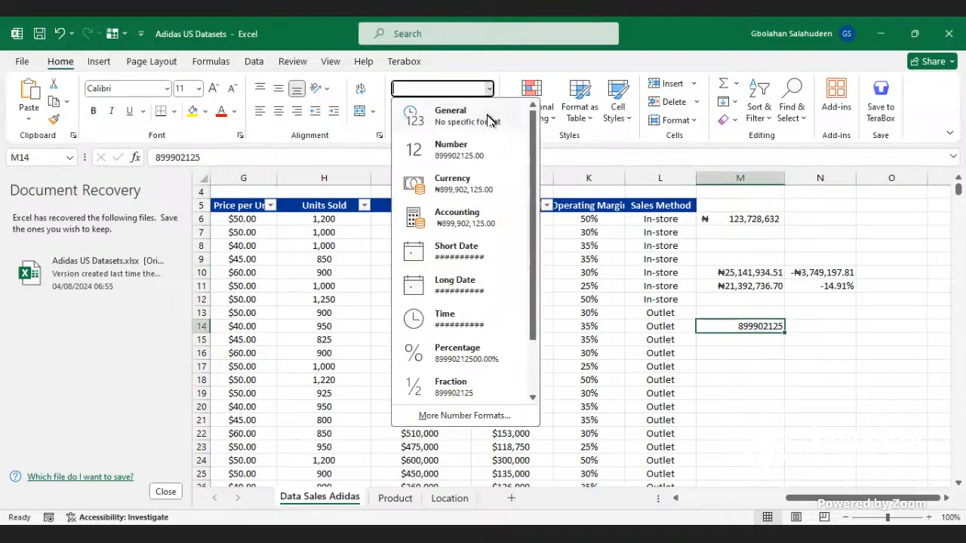
click(482, 177)
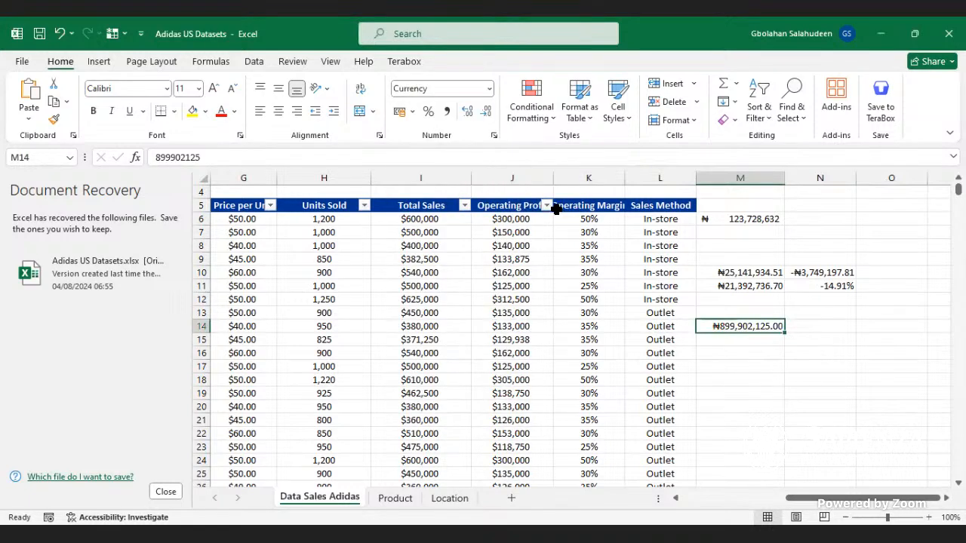
click(467, 111)
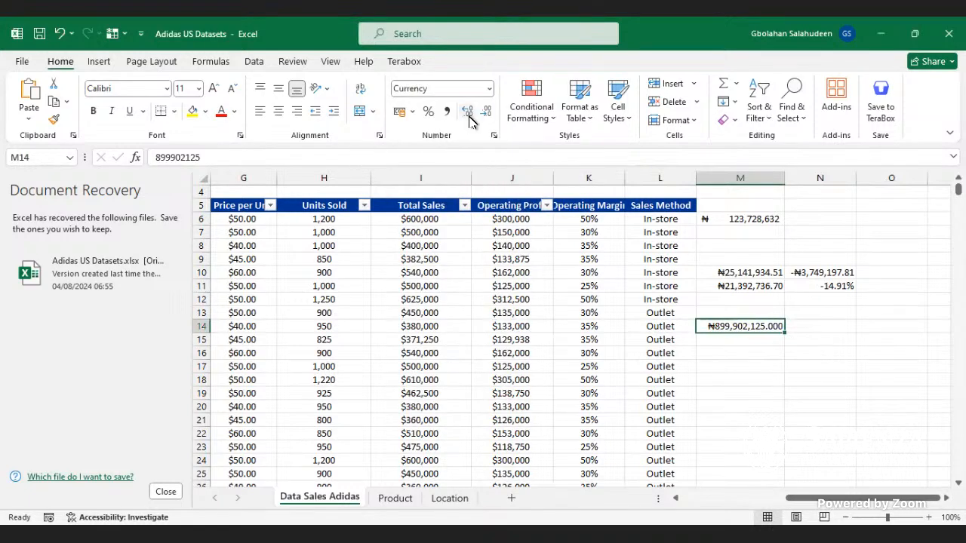
click(487, 112)
click(488, 113)
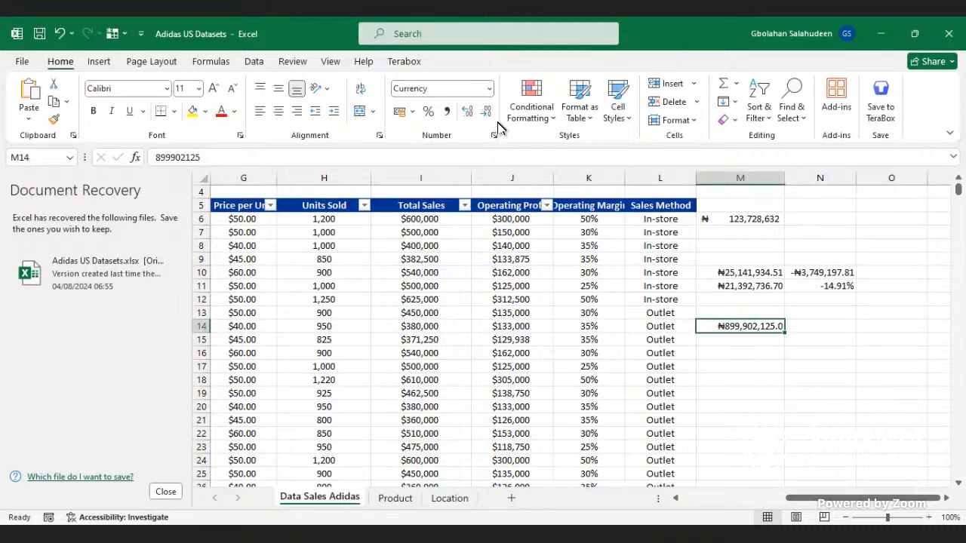
click(489, 116)
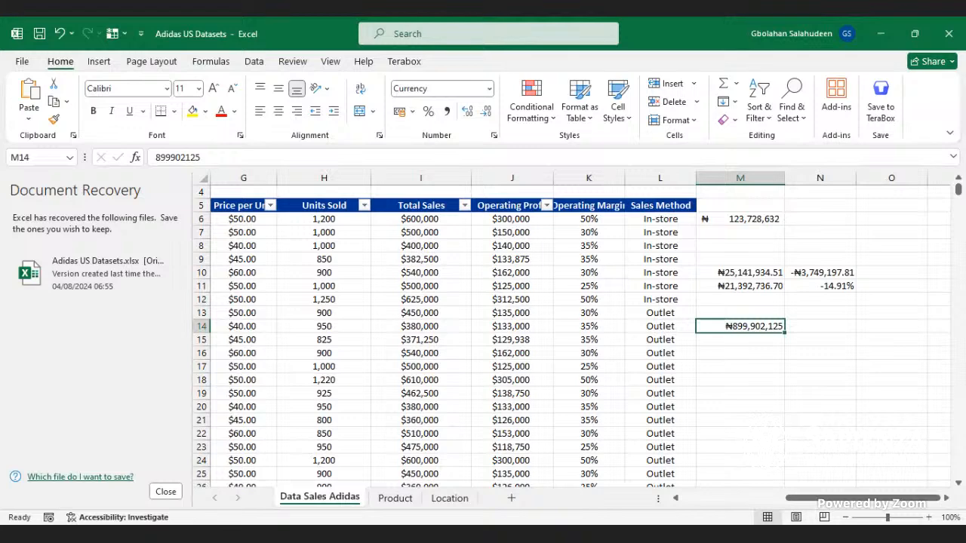
Enter January's total profit, 25141934.51, in cell M15 and format it as Currency
key(alt+Tab)
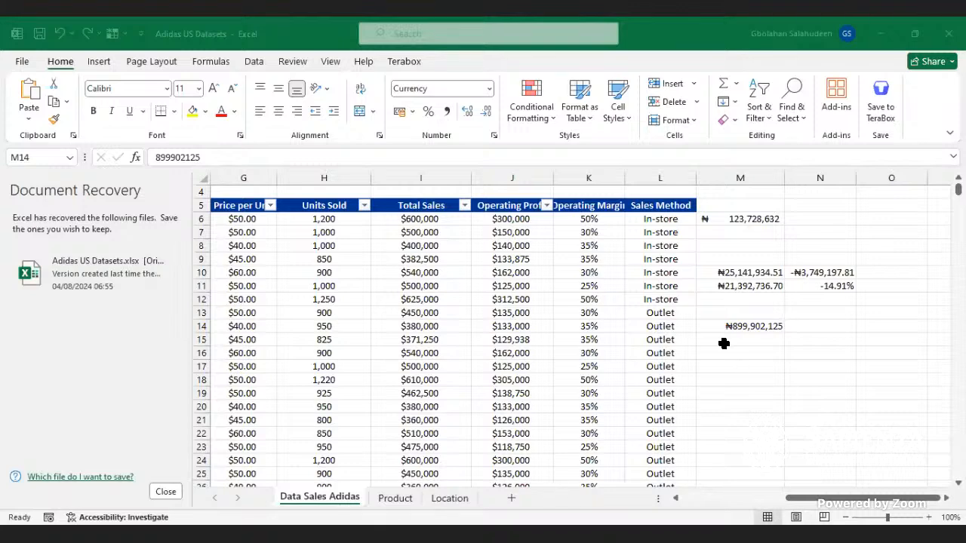
click(724, 343)
text(25141934.51)
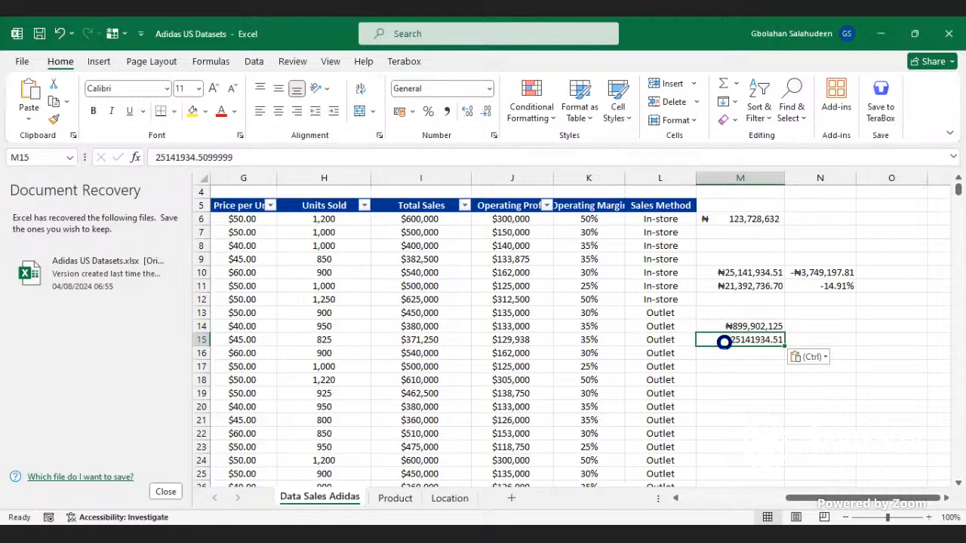
click(490, 93)
click(456, 185)
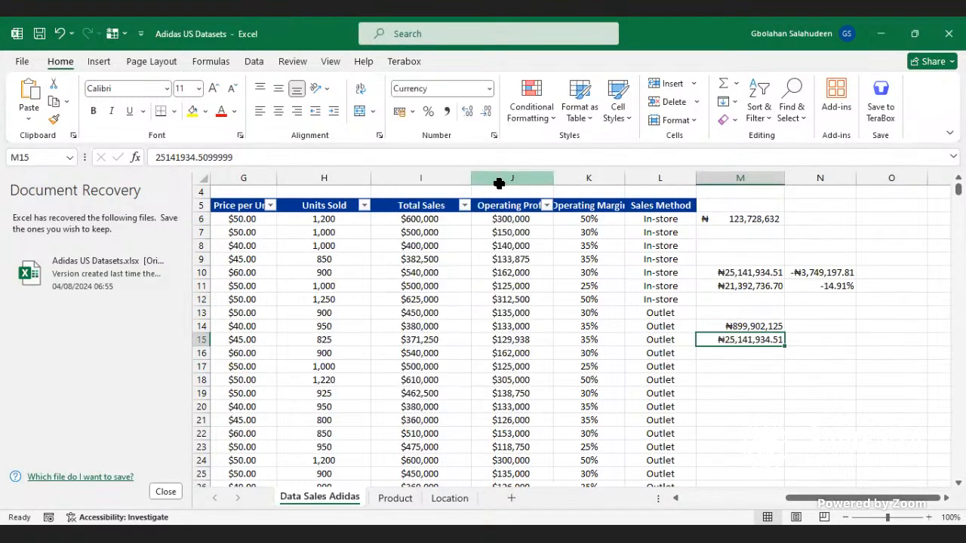
Enter the month-over-month formula =M14/M15-1 in cell N14
click(805, 329)
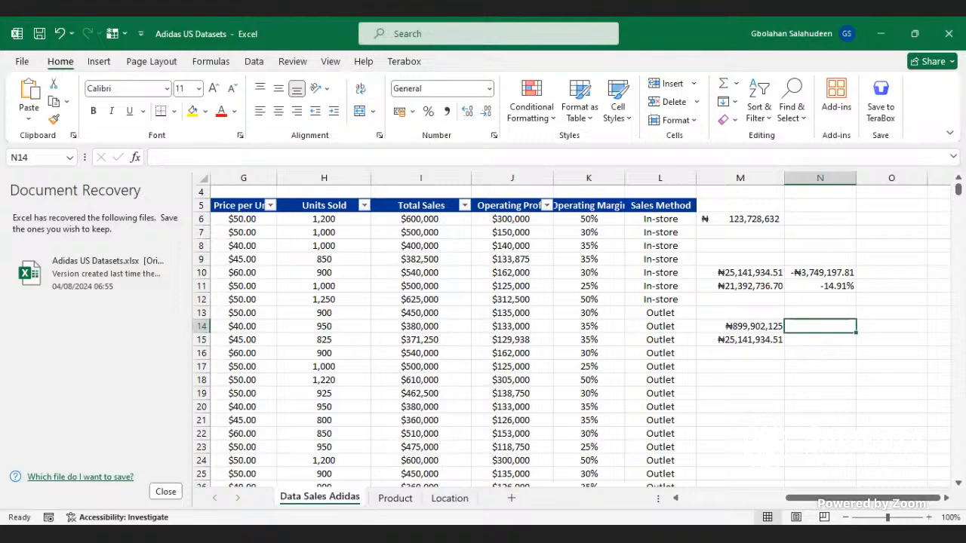
click(340, 536)
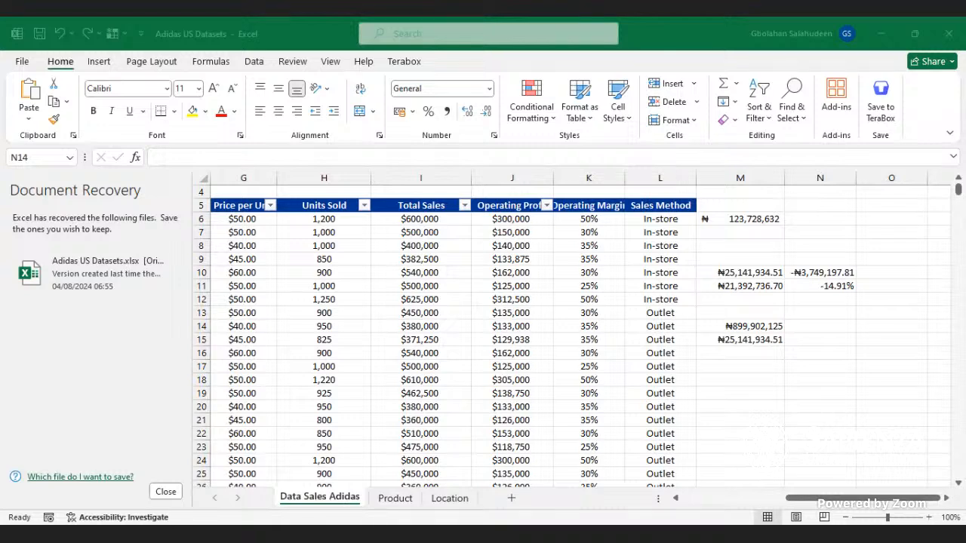
click(587, 481)
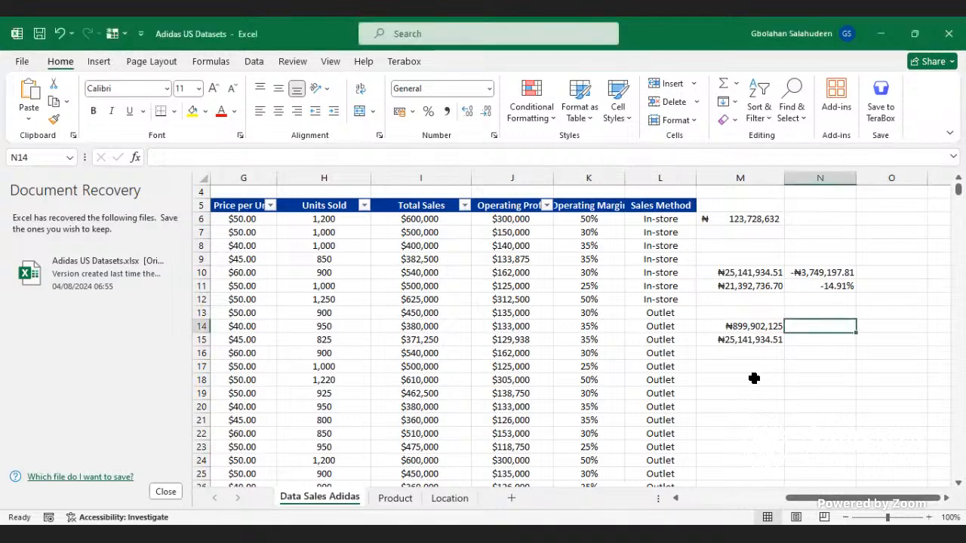
text(=)
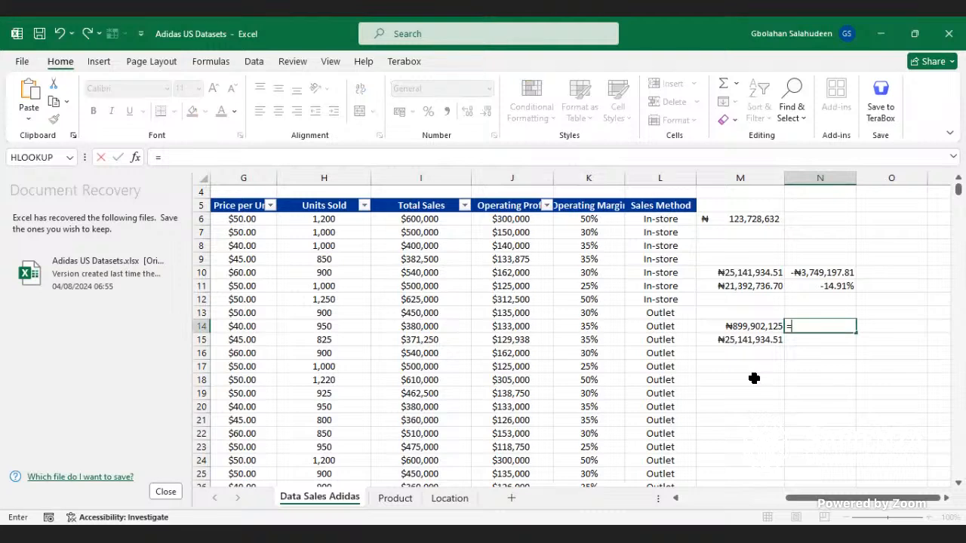
click(743, 326)
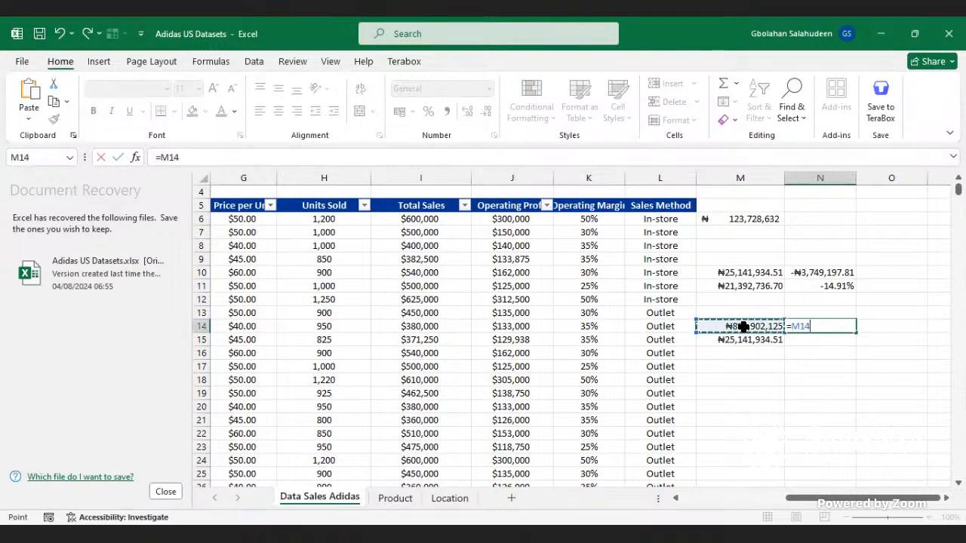
text(/)
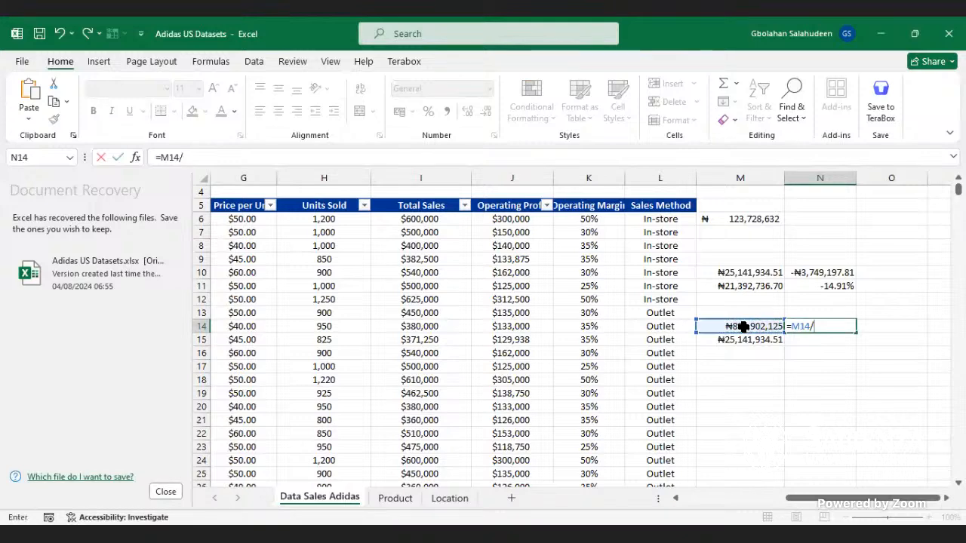
click(743, 339)
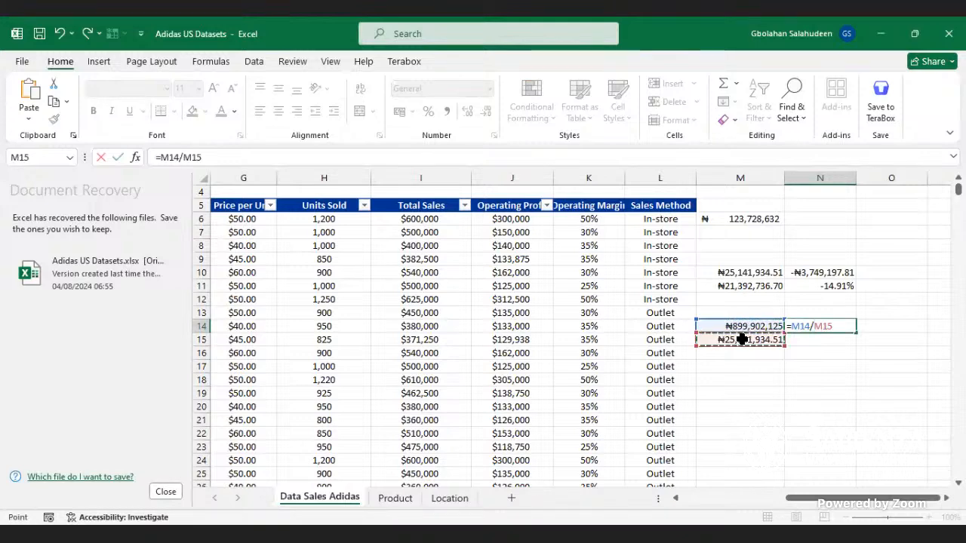
text(-1)
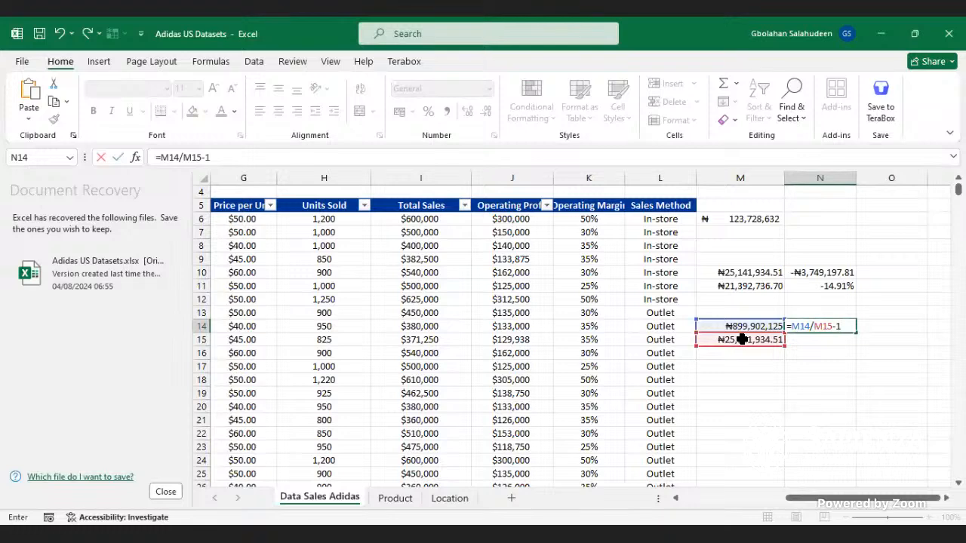
key(Return)
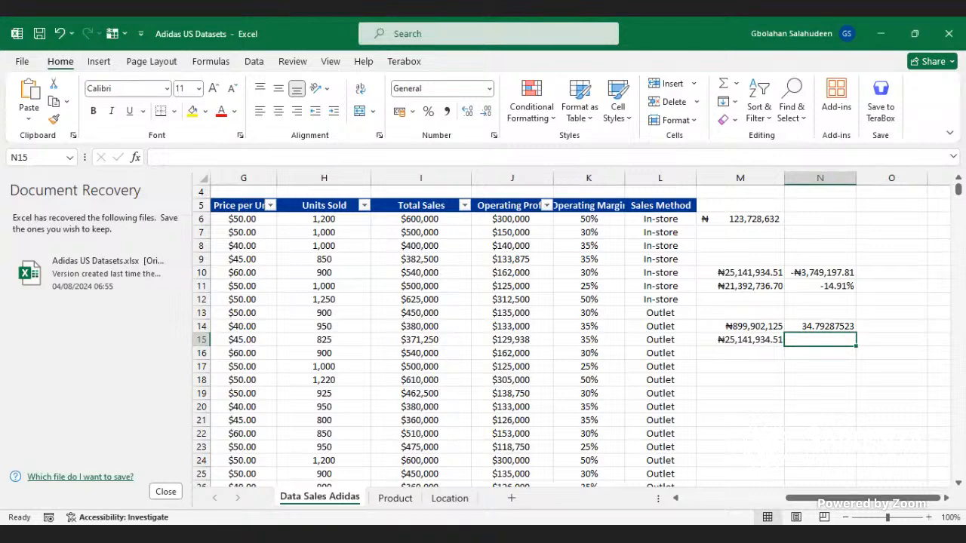
Replace the value in cell M14 with February's total profit, 21392736.699999973
click(656, 513)
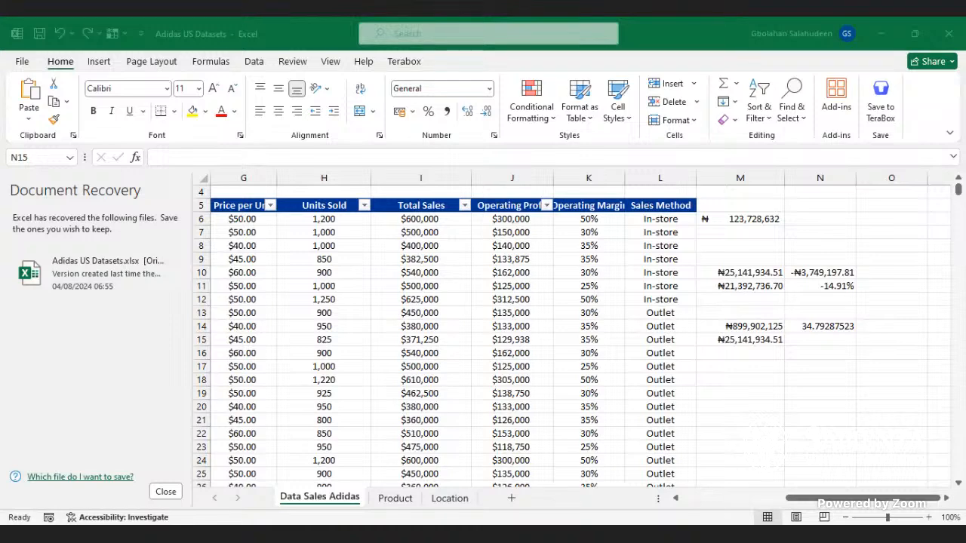
click(731, 326)
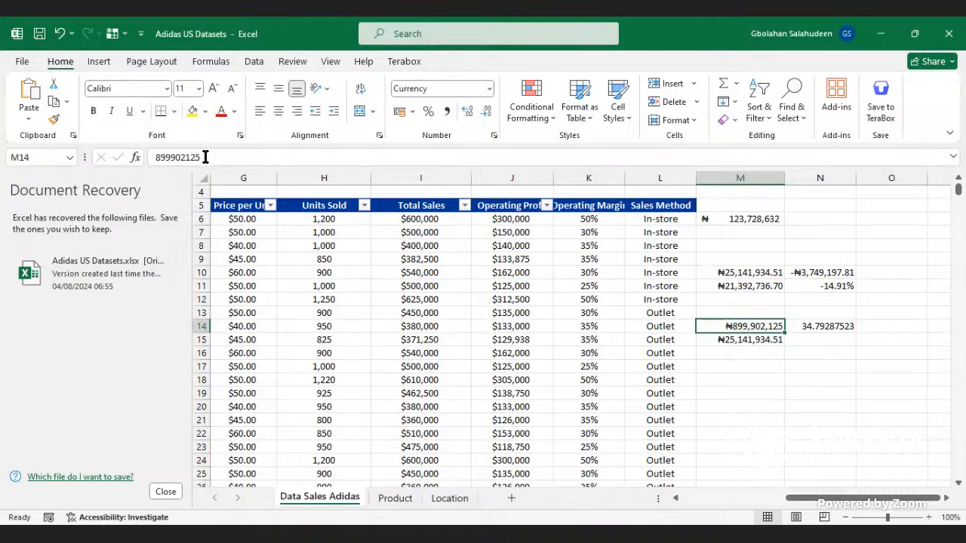
drag(200, 158, 247, 156)
click(160, 163)
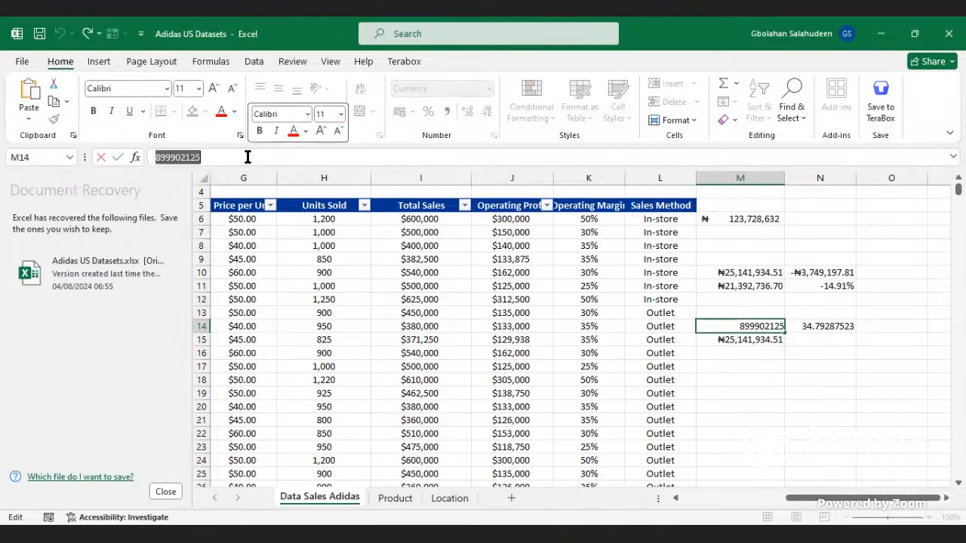
text(21392736.699999973)
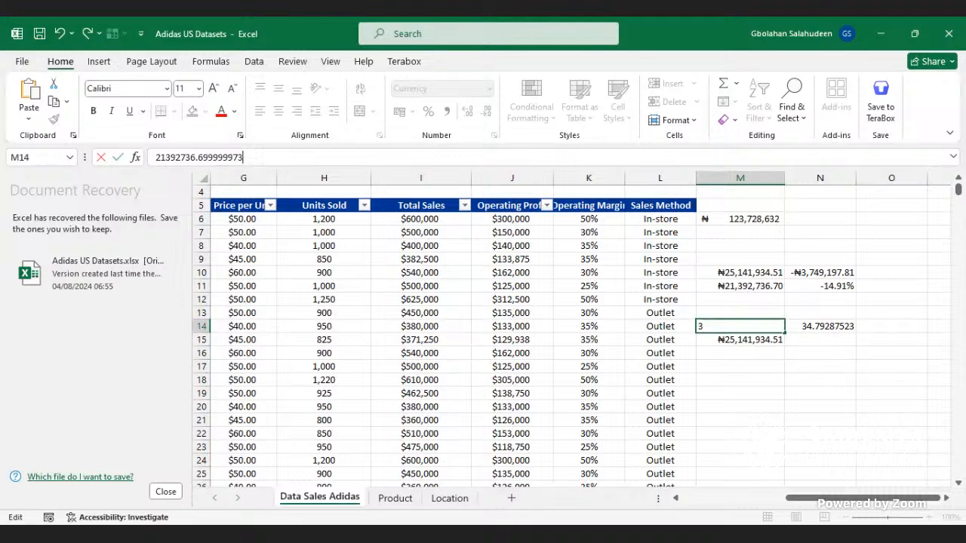
key(alt+Tab)
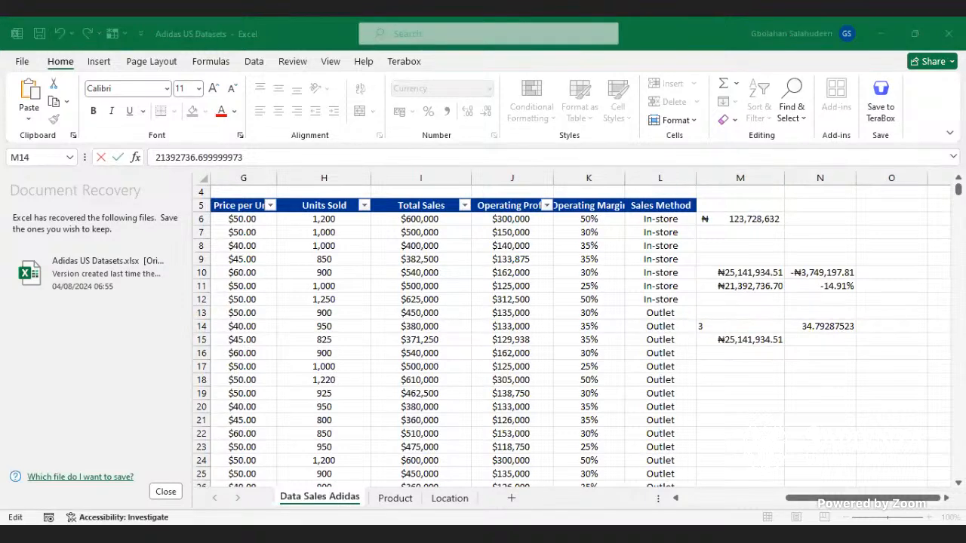
click(862, 23)
key(Return)
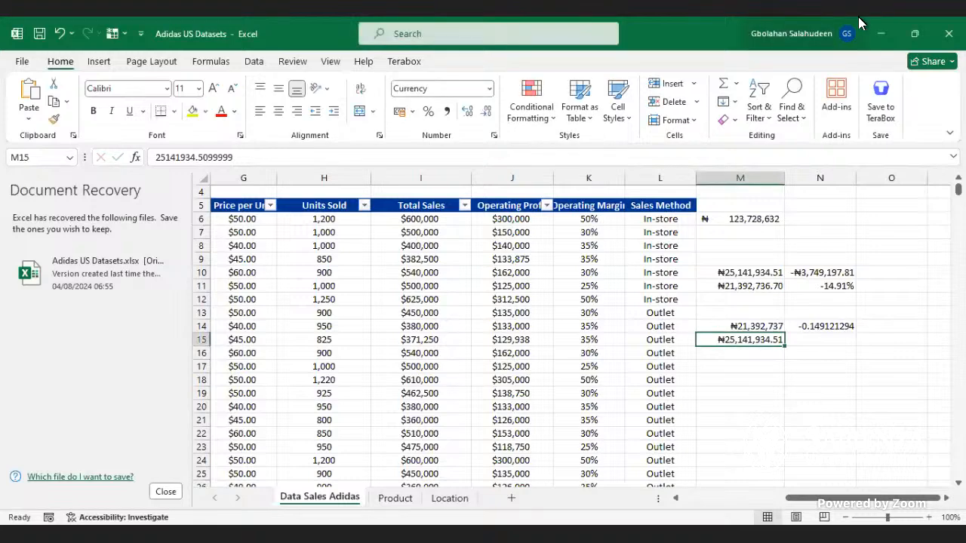
Format the month-over-month result in cell N14 as a percentage with two decimal places
click(800, 326)
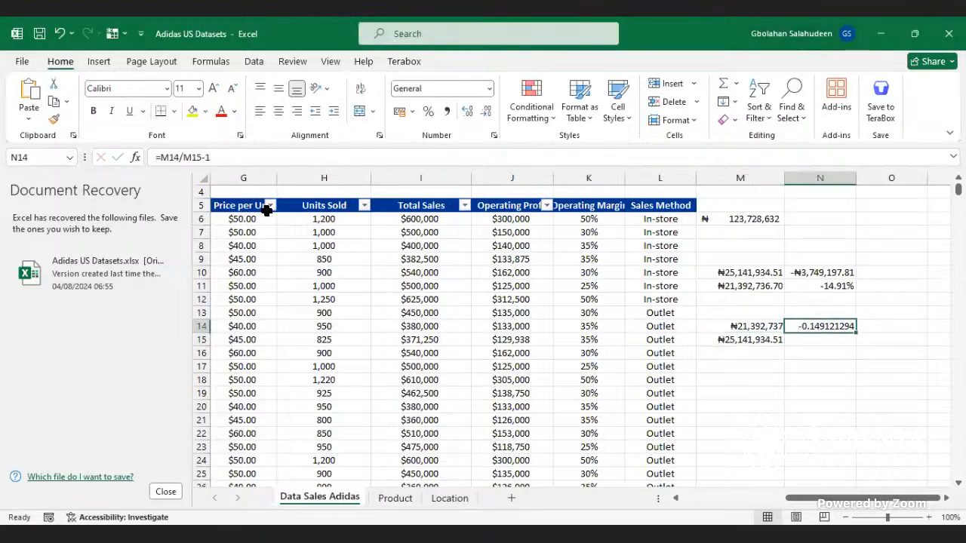
click(428, 113)
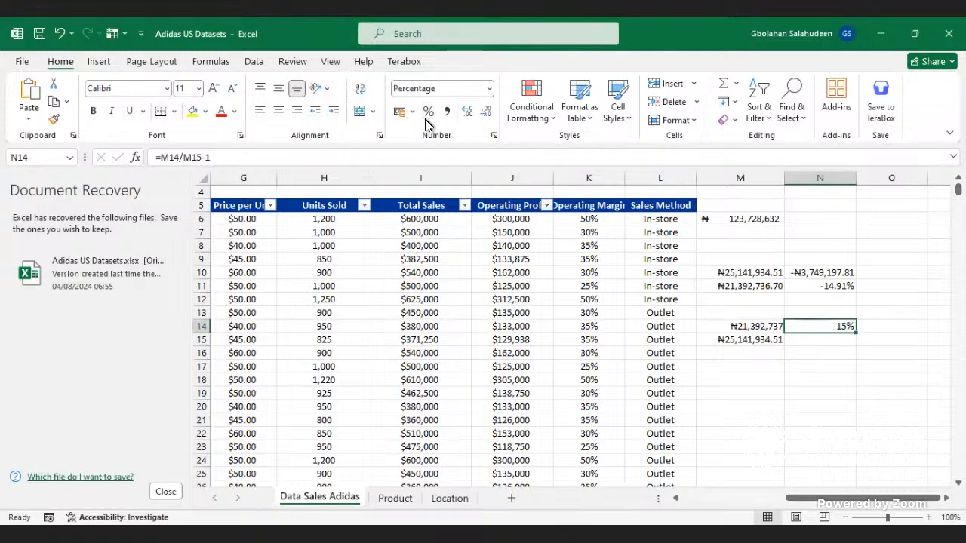
click(473, 111)
click(472, 111)
Switch to the DataGeek report in Power BI and delete the Total Trasns measure from the model
key(alt+Tab)
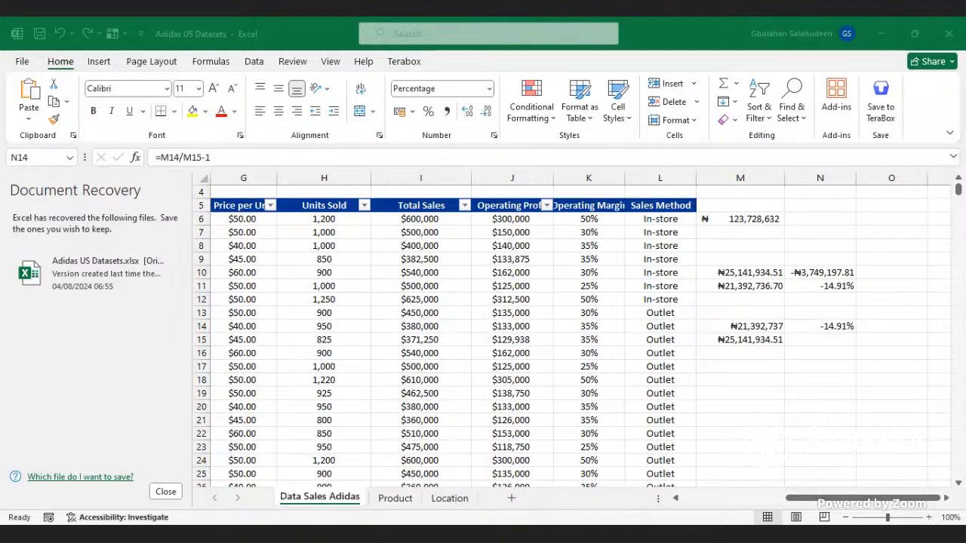
click(673, 417)
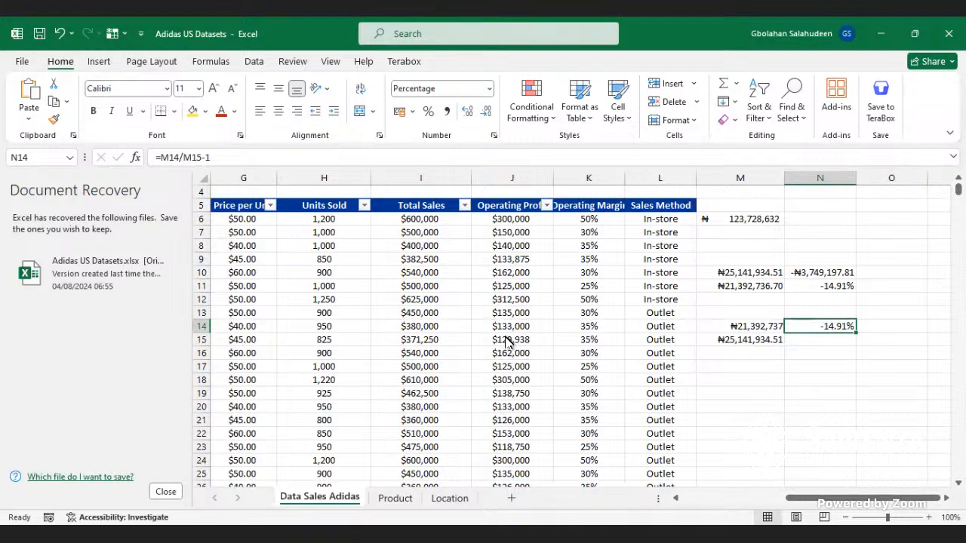
key(alt+Tab)
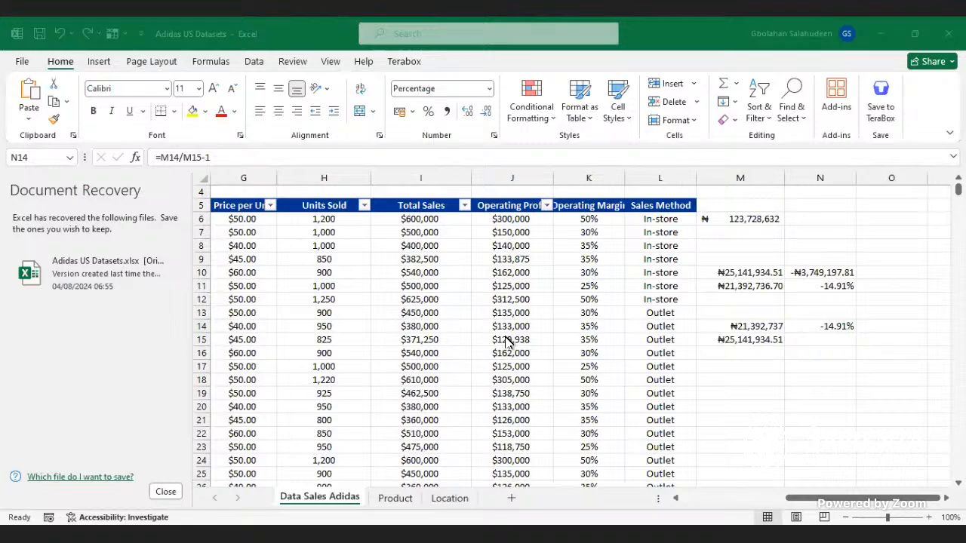
click(468, 504)
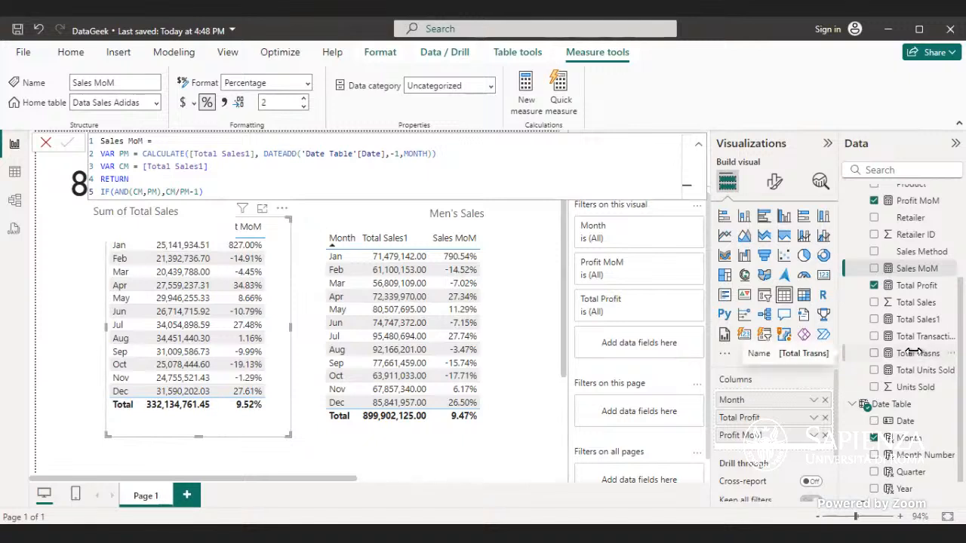
right_click(912, 352)
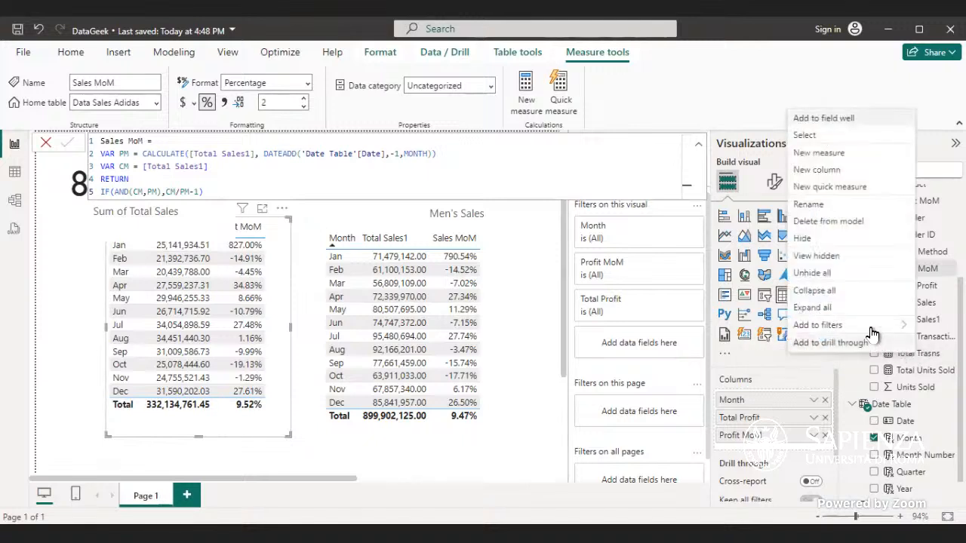
click(826, 223)
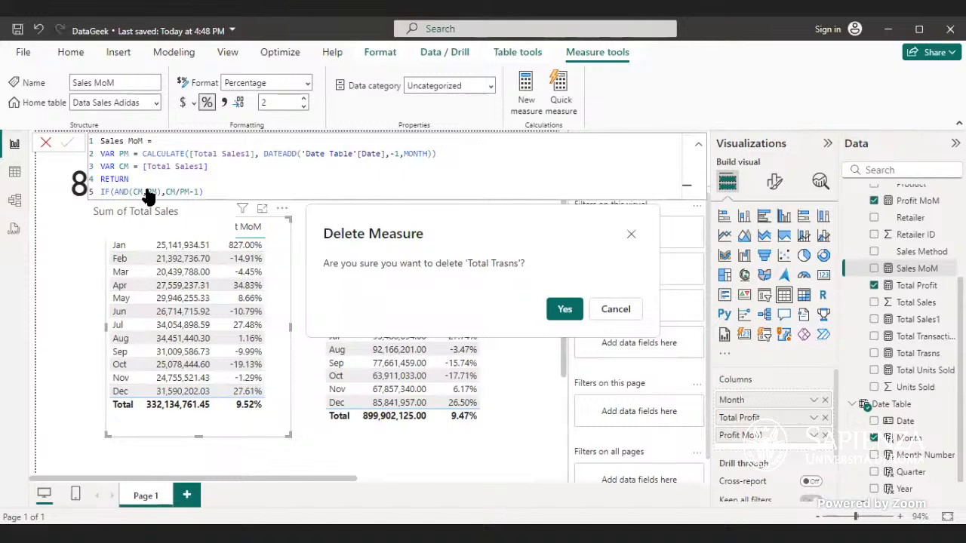
click(562, 317)
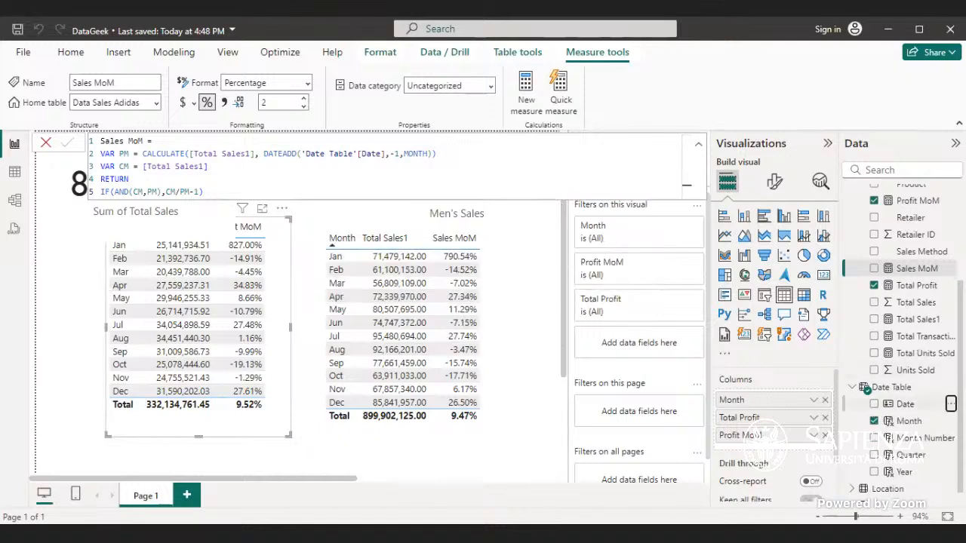
scroll(864, 388, up, 4)
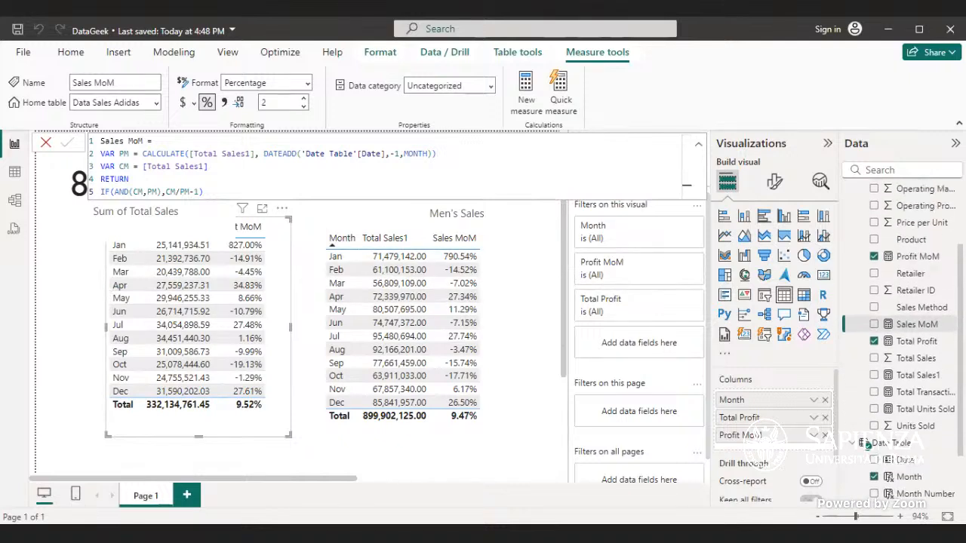
scroll(903, 343, up, 1)
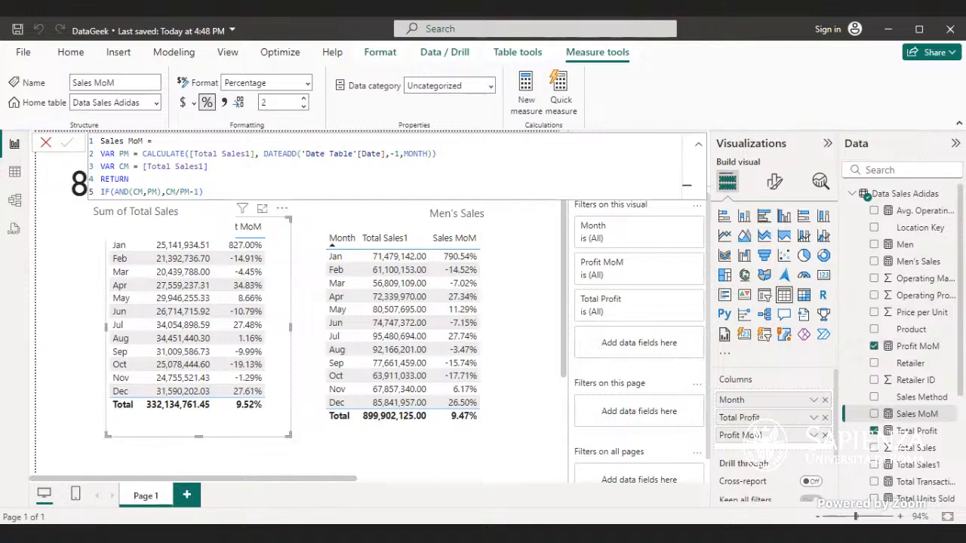
scroll(923, 342, down, 1)
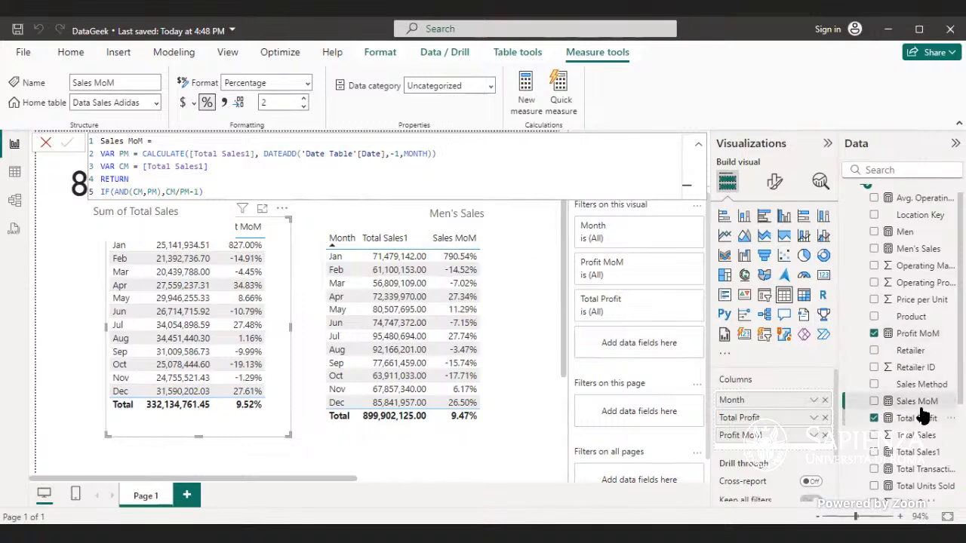
Close the Sales MoM formula without changes and nudge the monthly Total Profit and Profit MoM table slightly to the right
scroll(913, 422, down, 2)
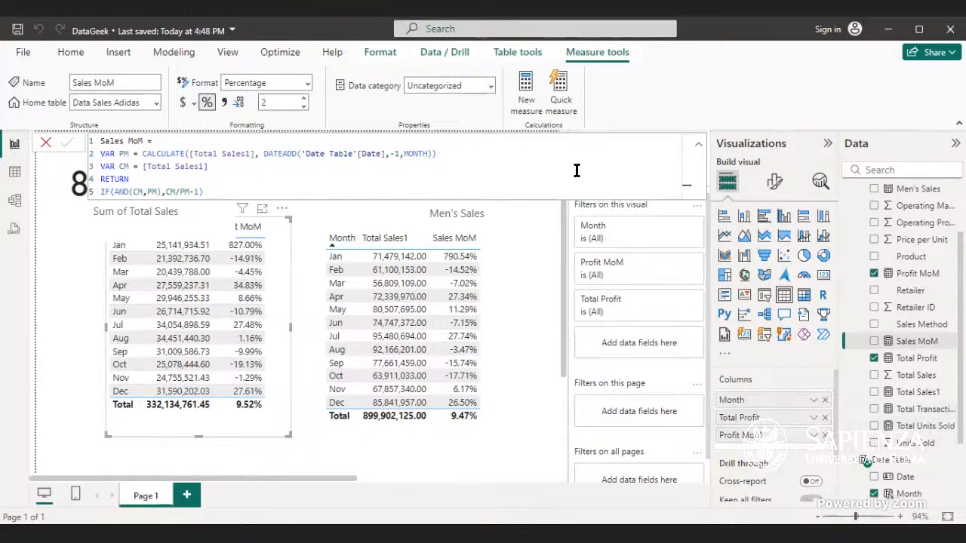
click(44, 145)
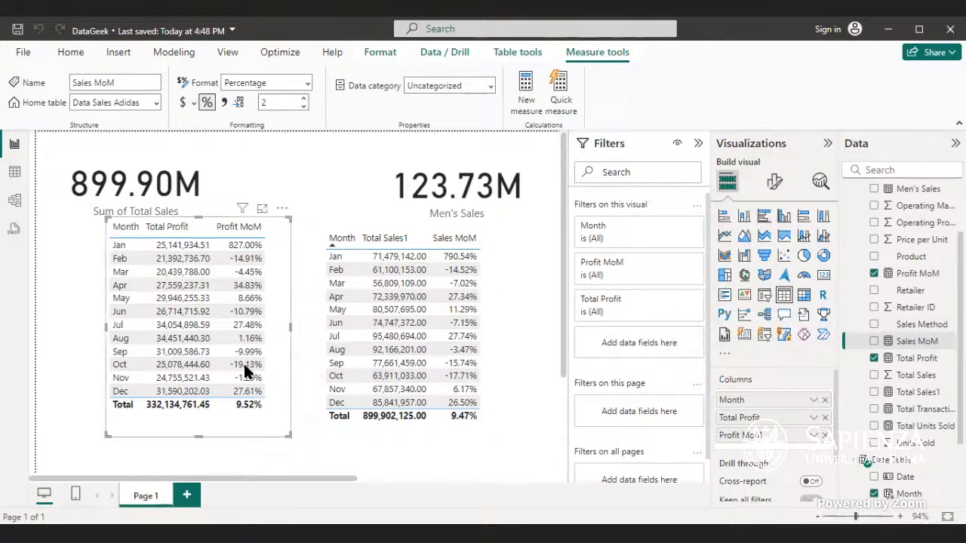
drag(273, 369, 254, 363)
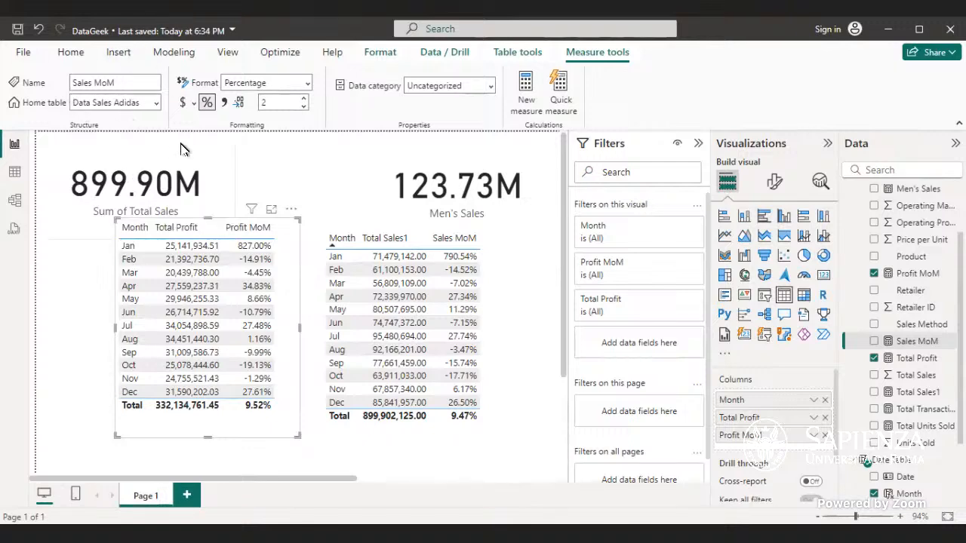
click(23, 51)
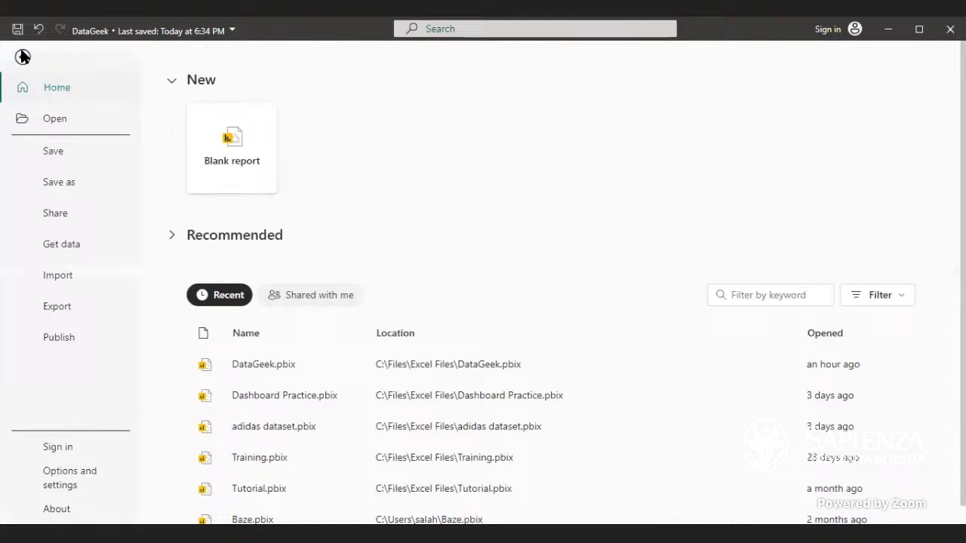
click(57, 182)
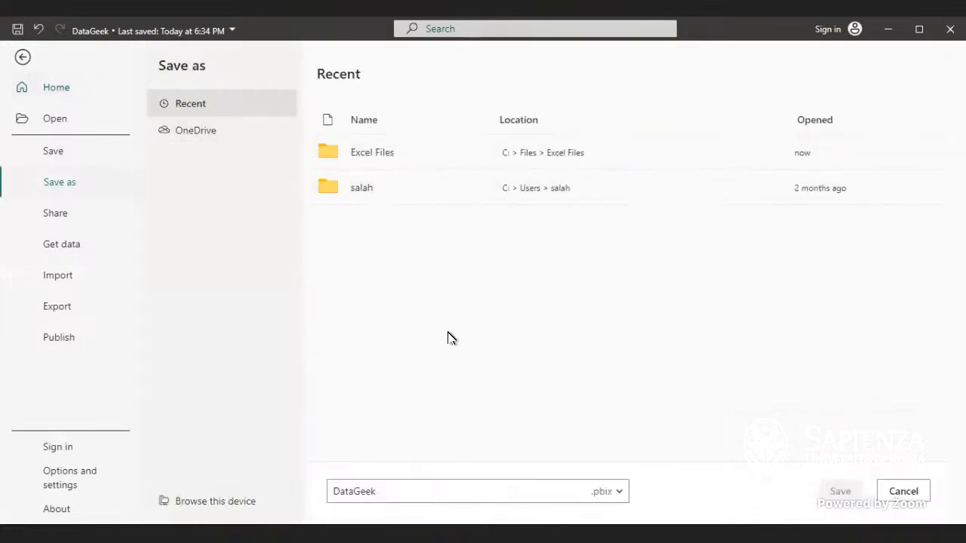
click(407, 169)
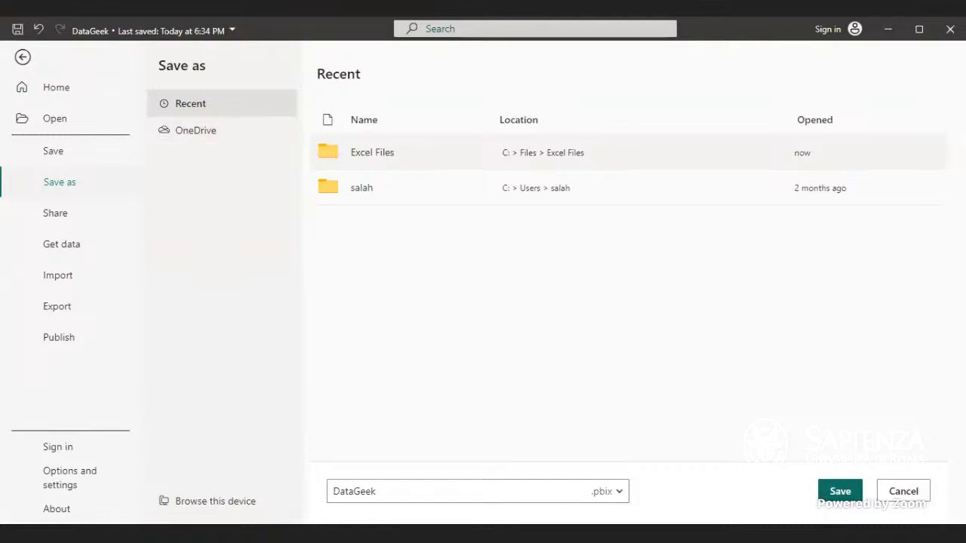
click(620, 495)
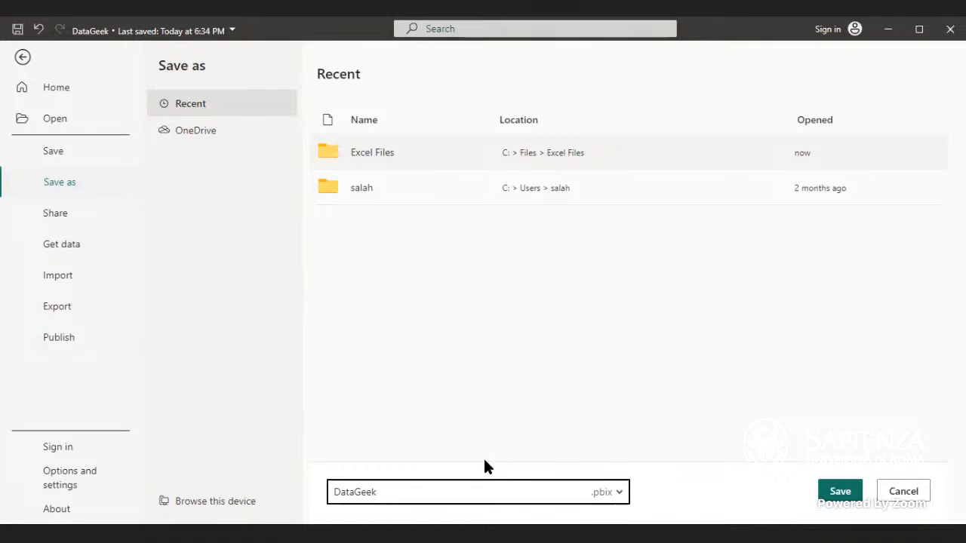
click(21, 57)
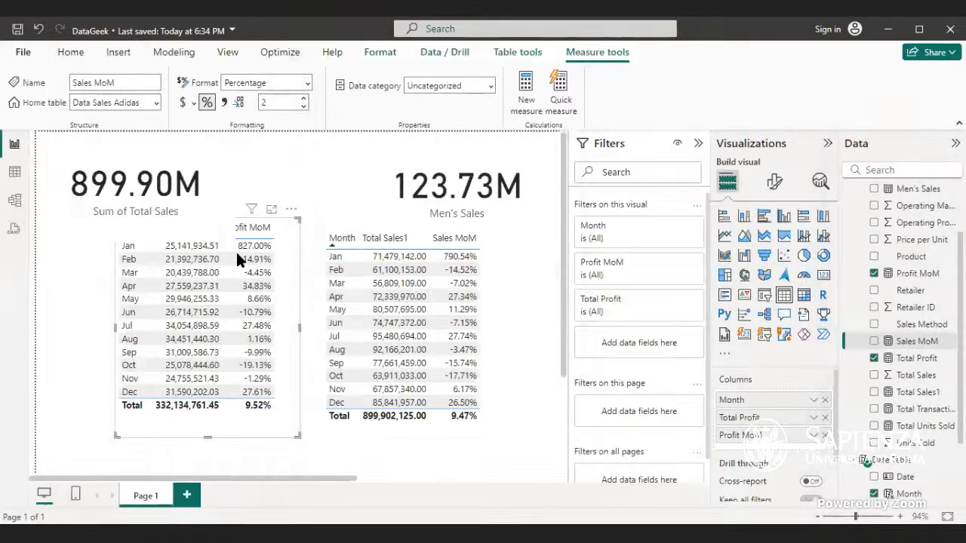
click(312, 184)
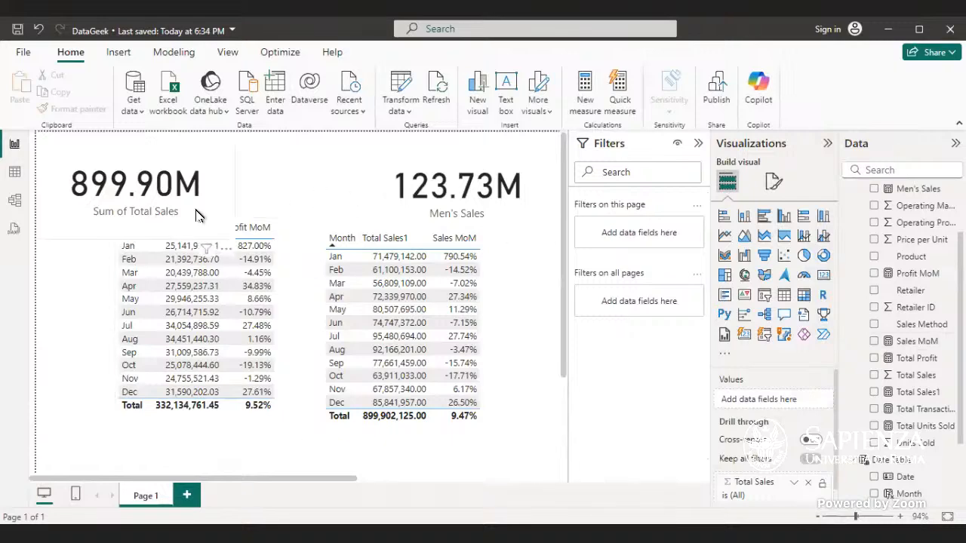
click(19, 54)
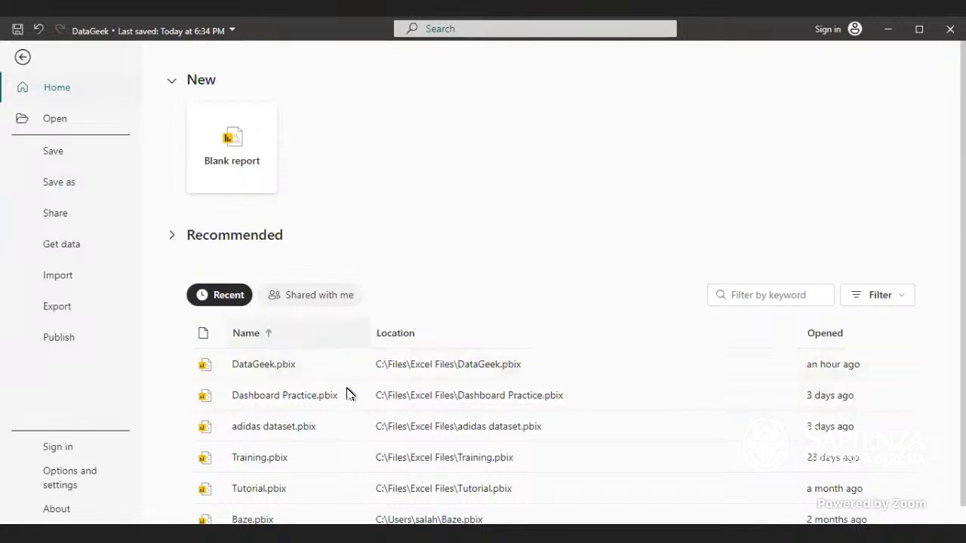
click(263, 364)
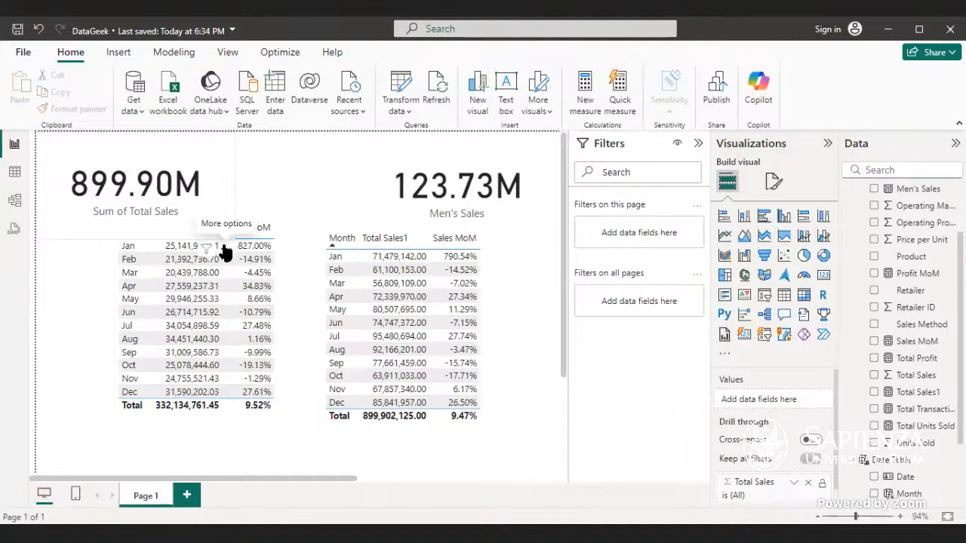
Remove the Sum of Total Sales card from the report page
click(225, 246)
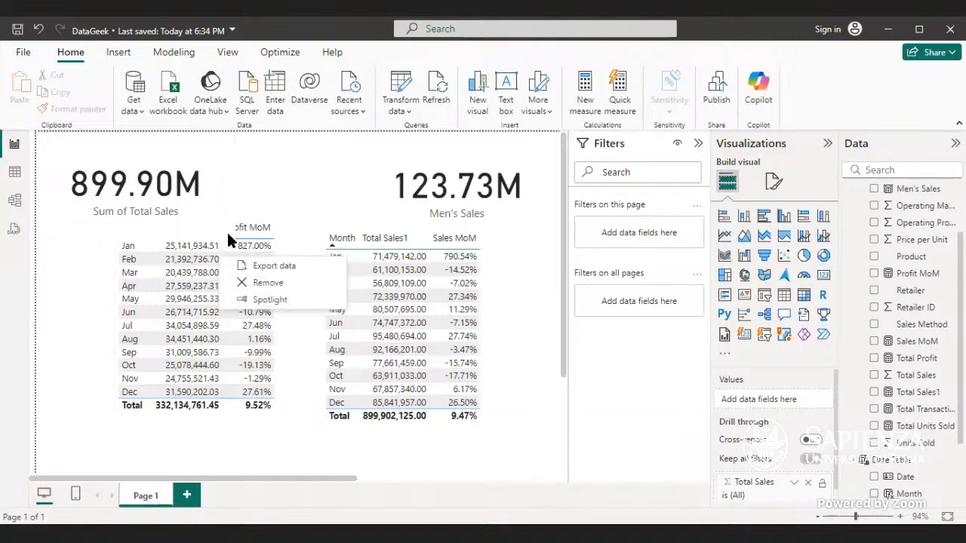
click(264, 282)
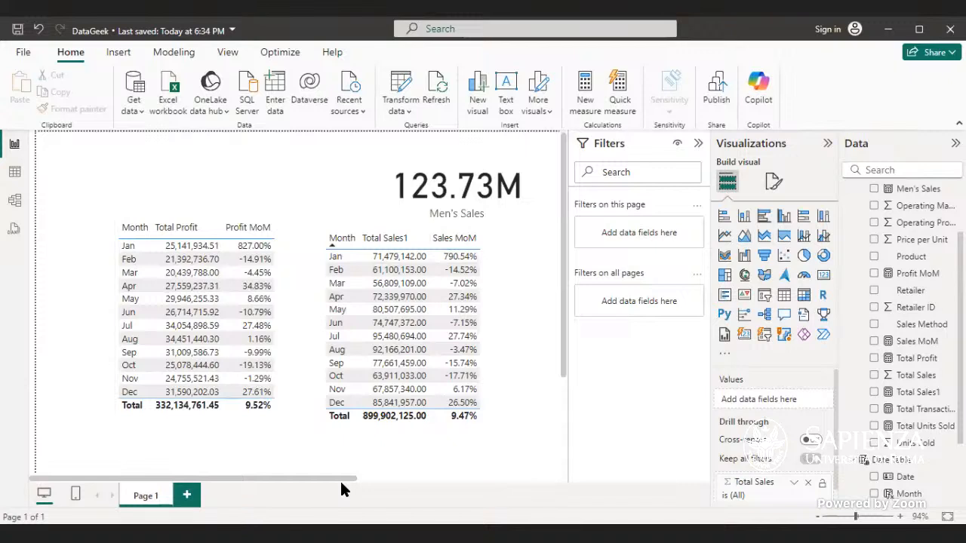